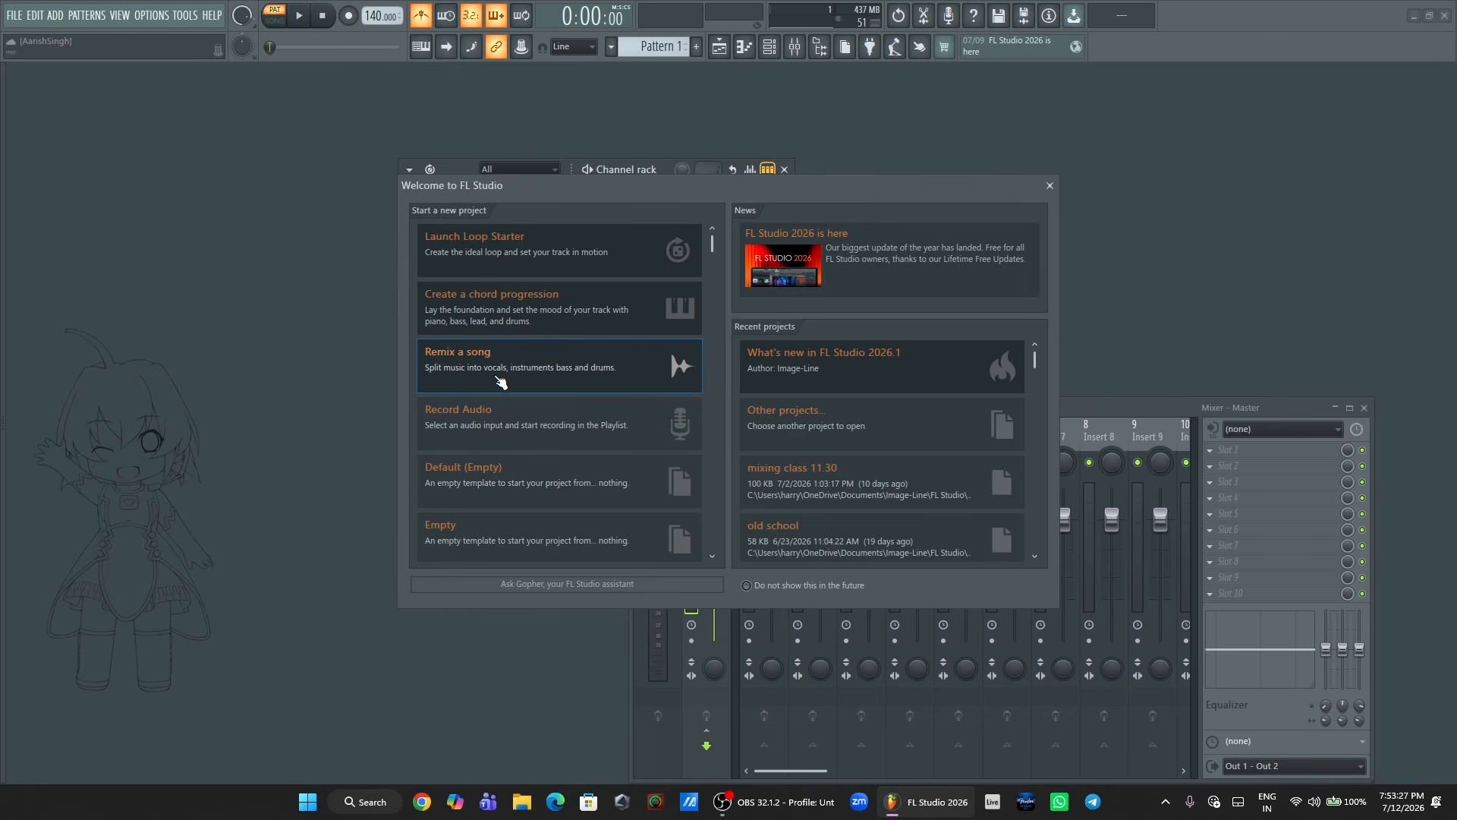
- Start a remix project from timmi nahi.wav in the Downloads folder and cancel splitting the song into stems
click(501, 372)
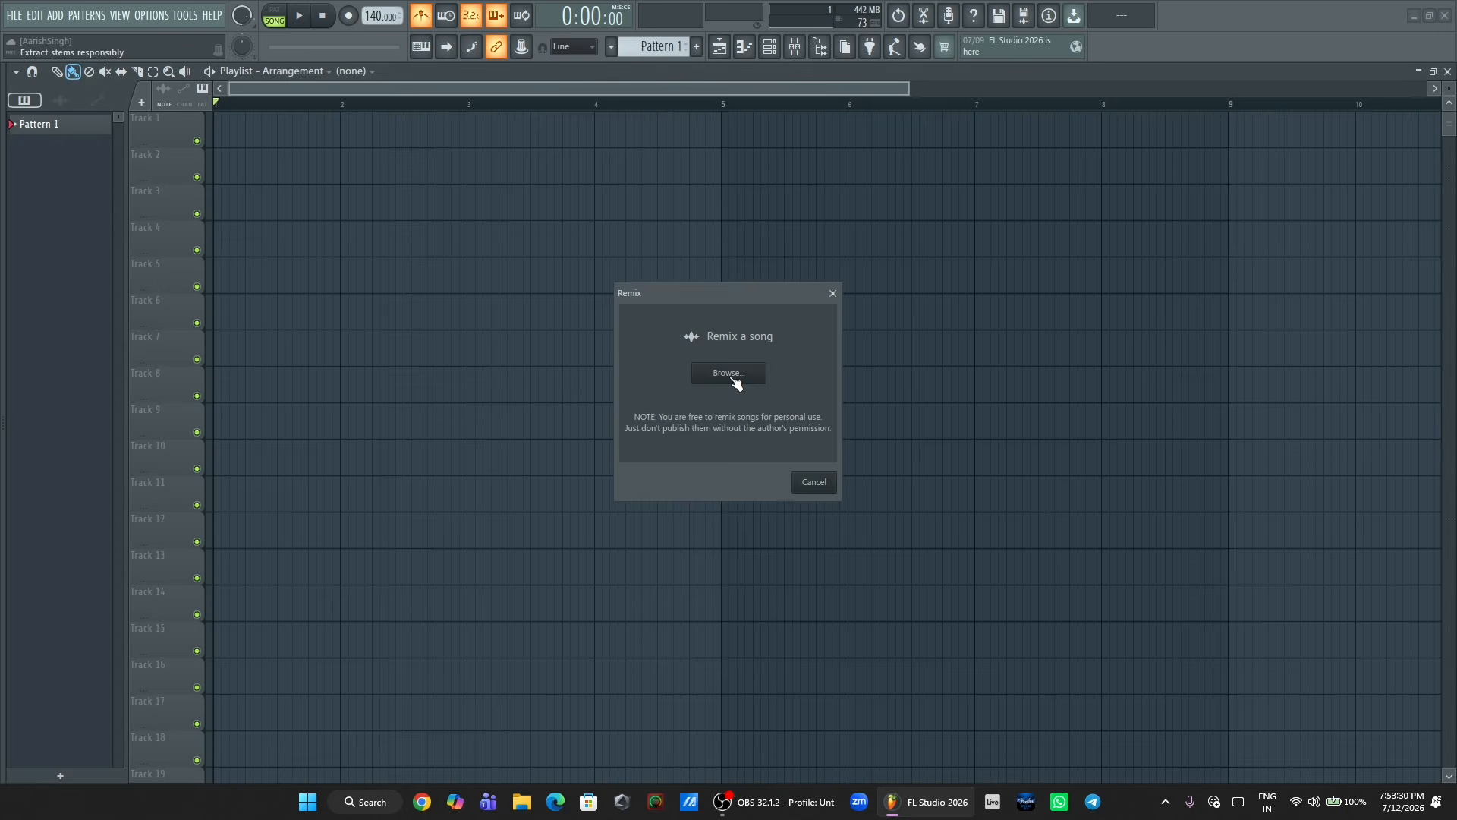
click(733, 378)
click(672, 490)
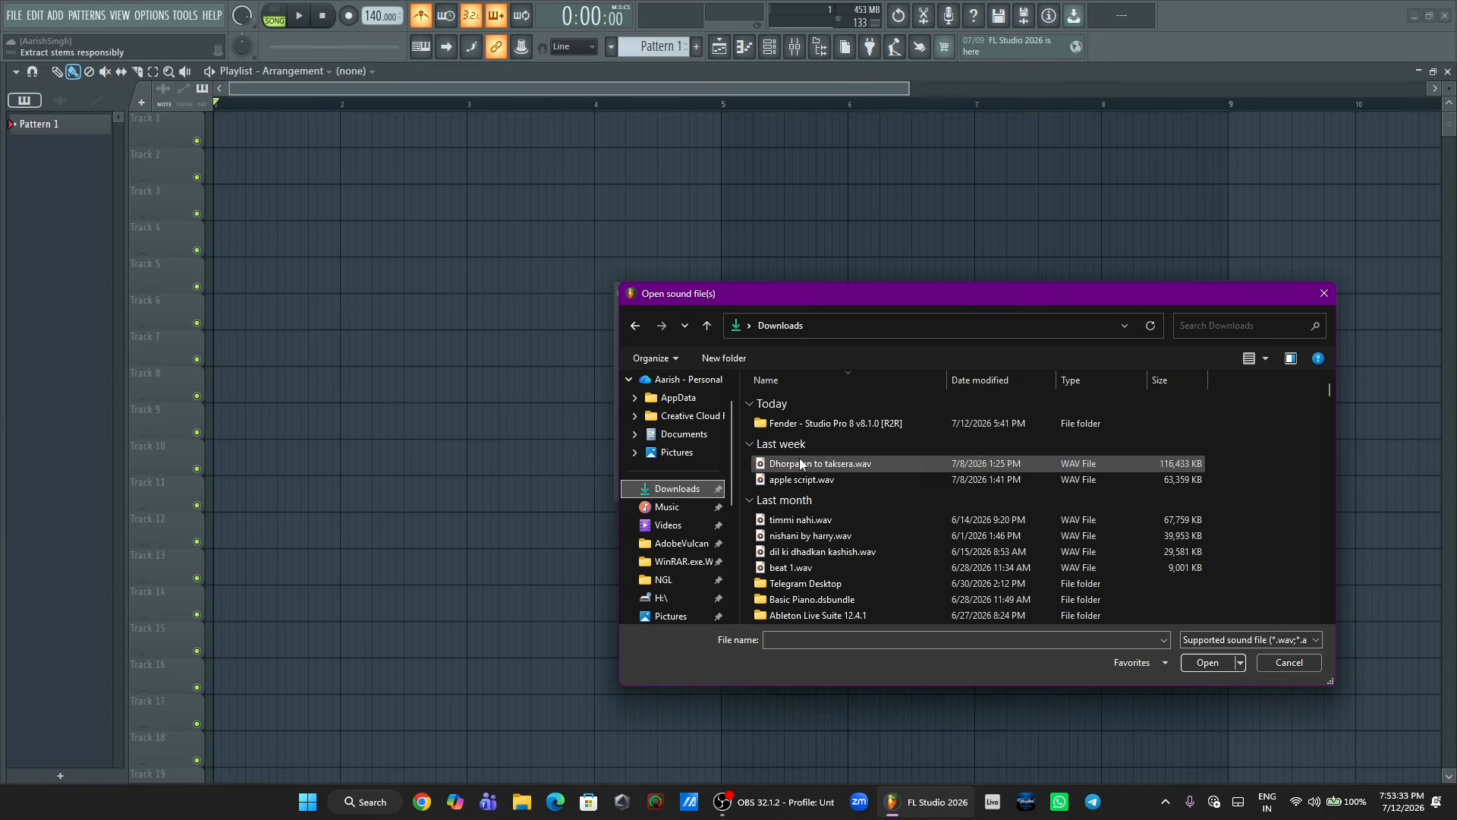
scroll(818, 535, down, 1)
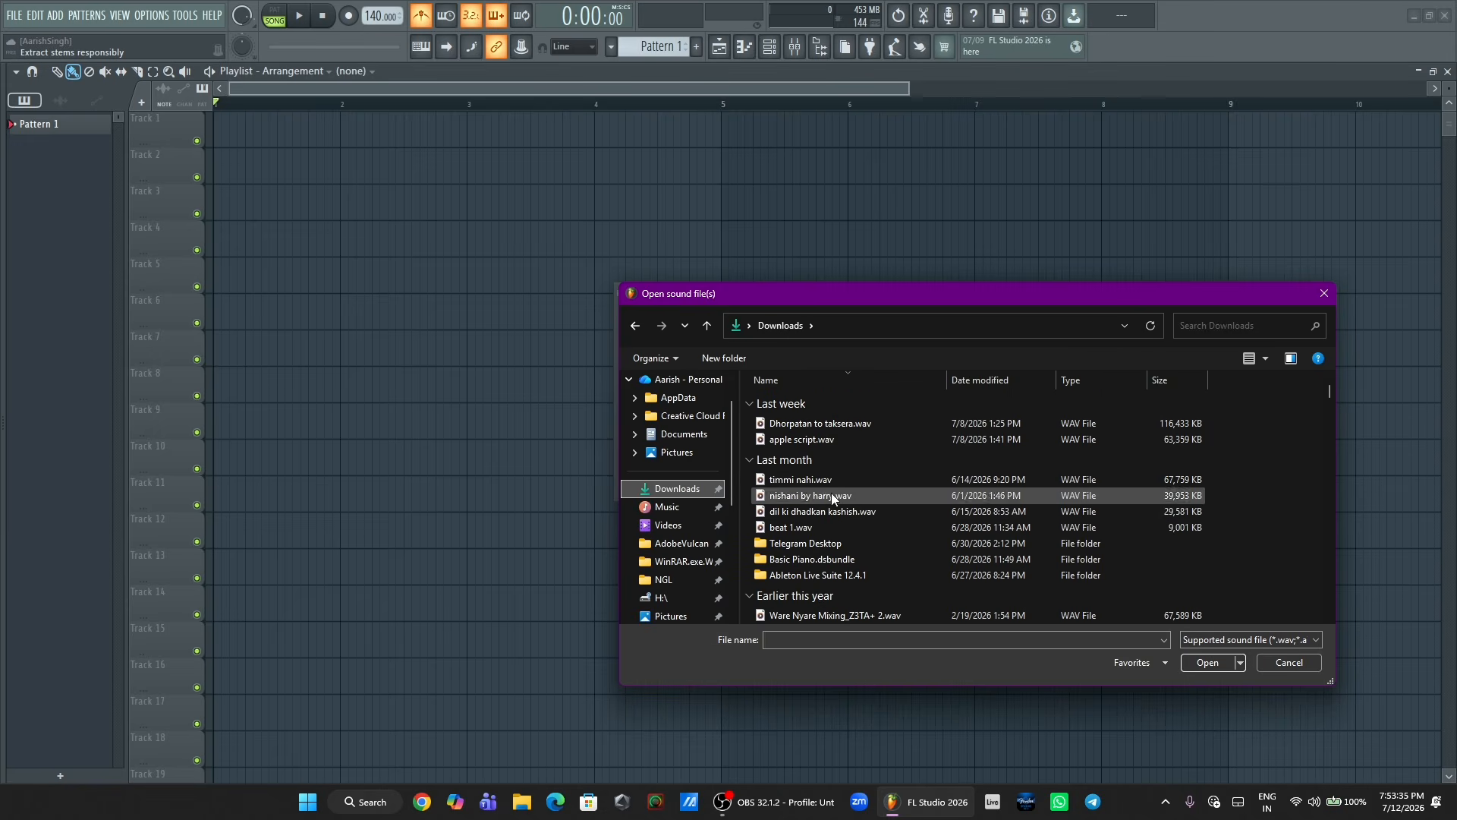
click(808, 480)
click(1207, 662)
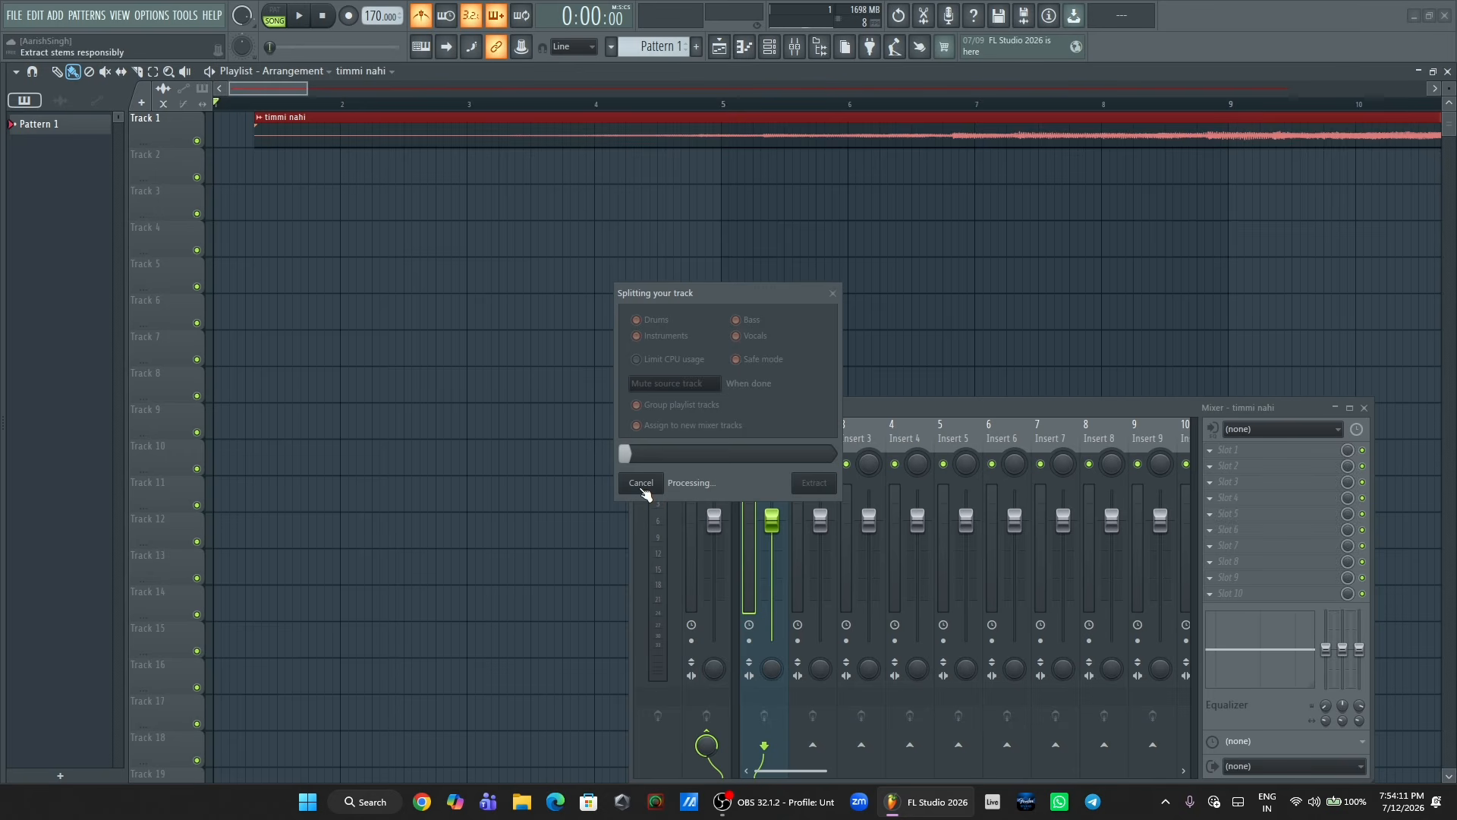
click(643, 486)
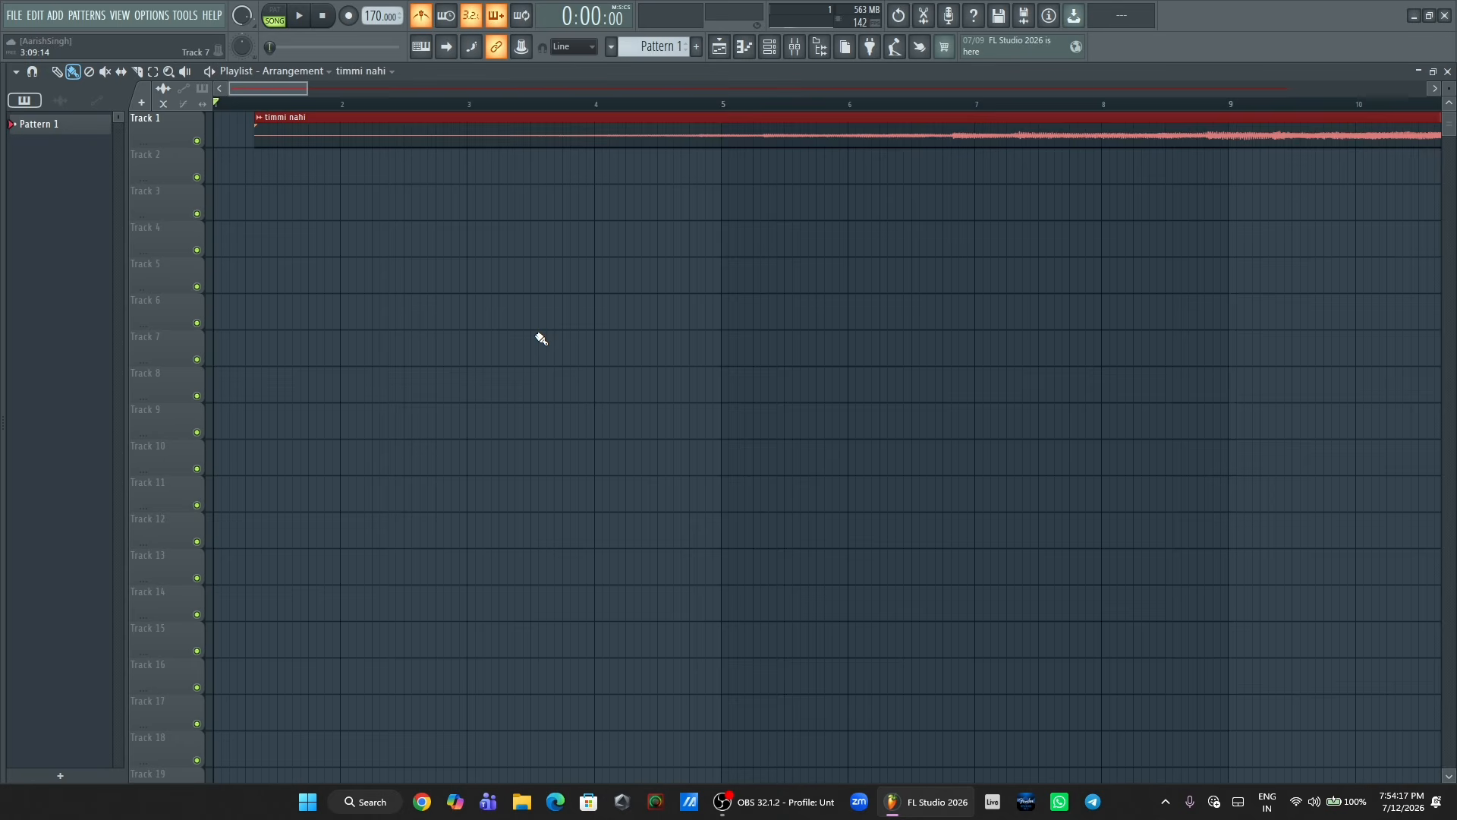
- Replace the remix project with a new empty project
click(14, 15)
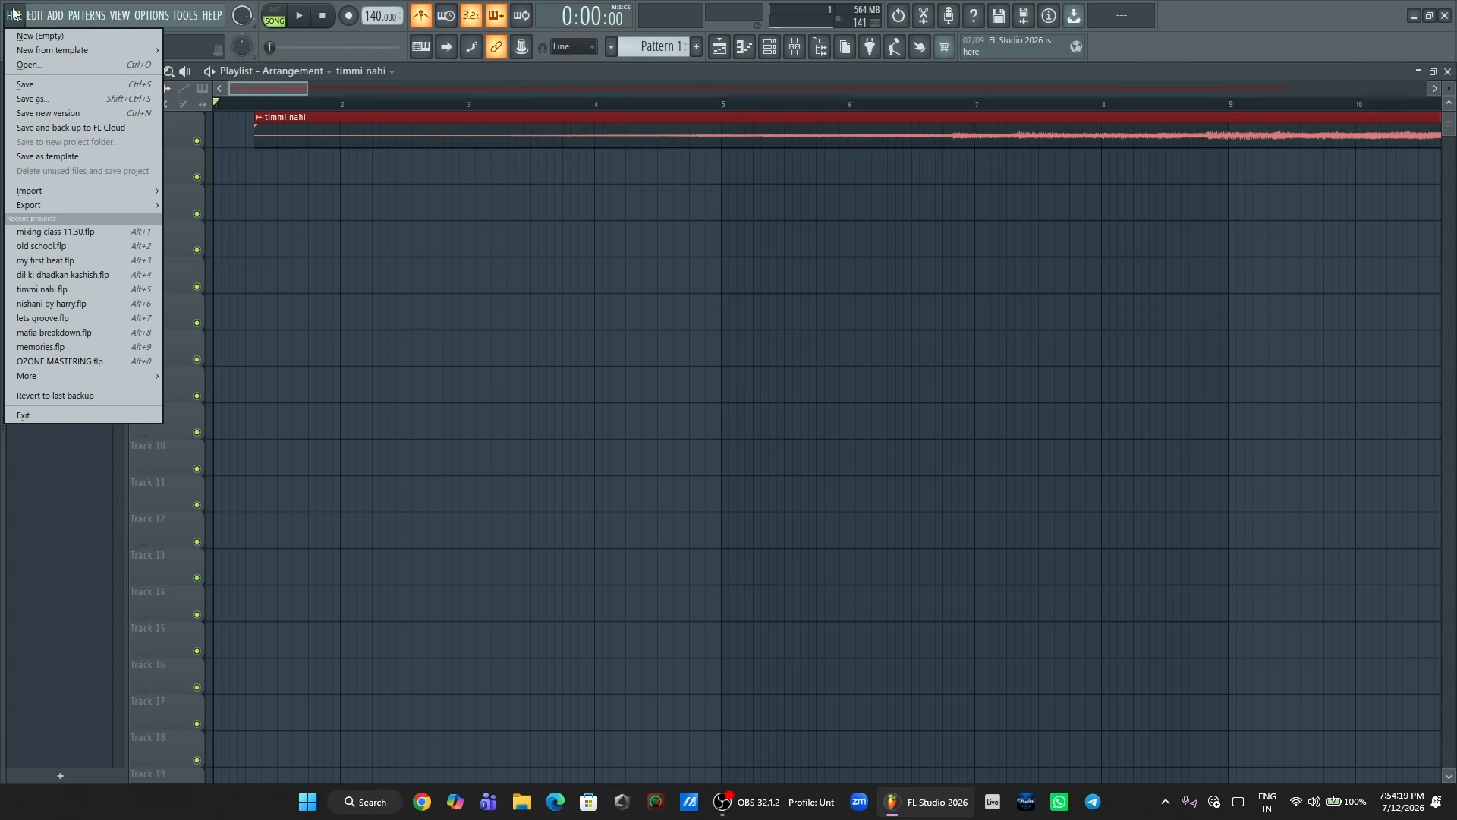
click(22, 35)
click(747, 440)
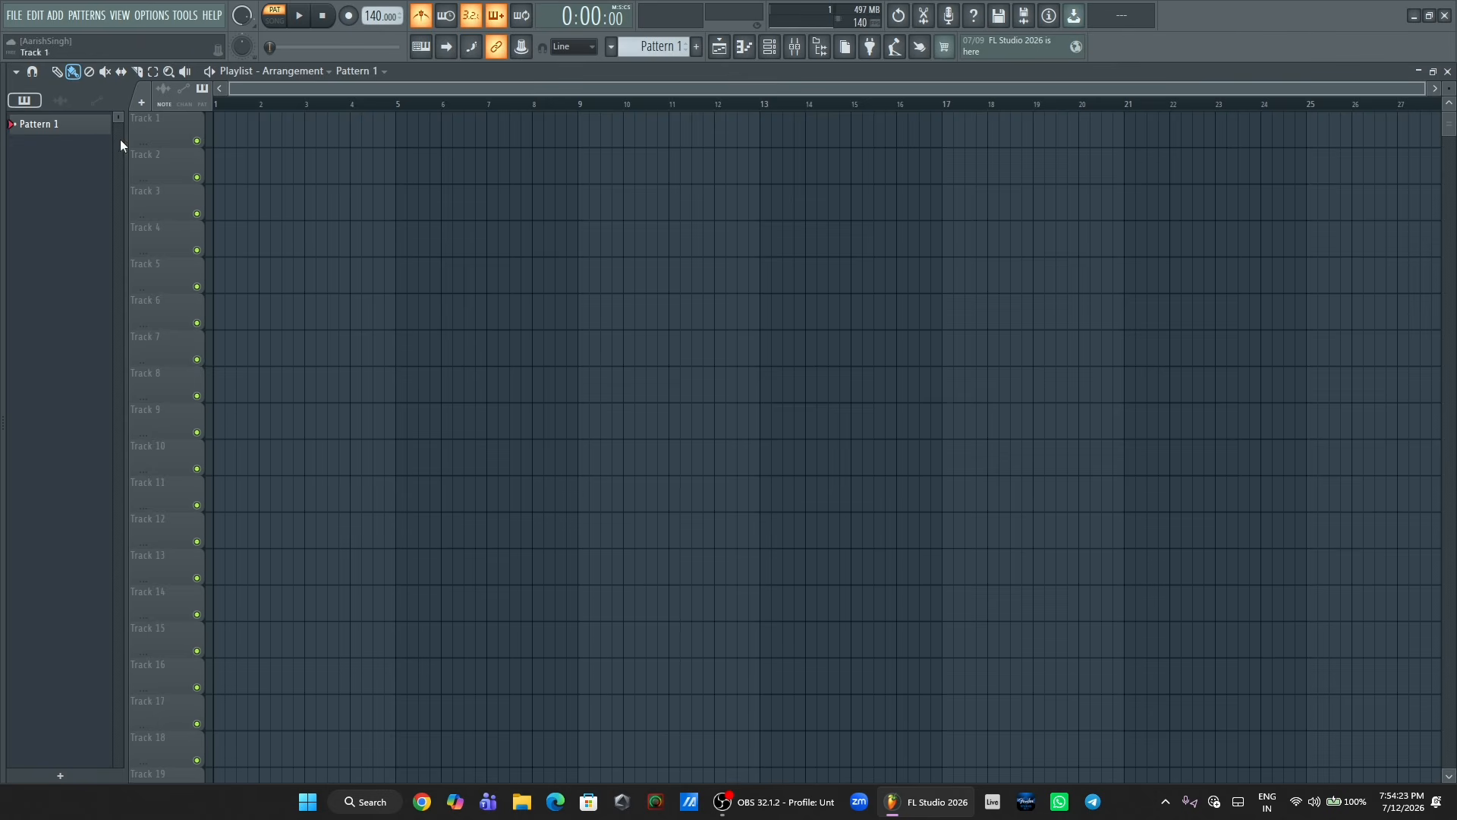
- Set the view layout of the browser's ALL tab to Samples
mouse_move(0, 168)
click(32, 94)
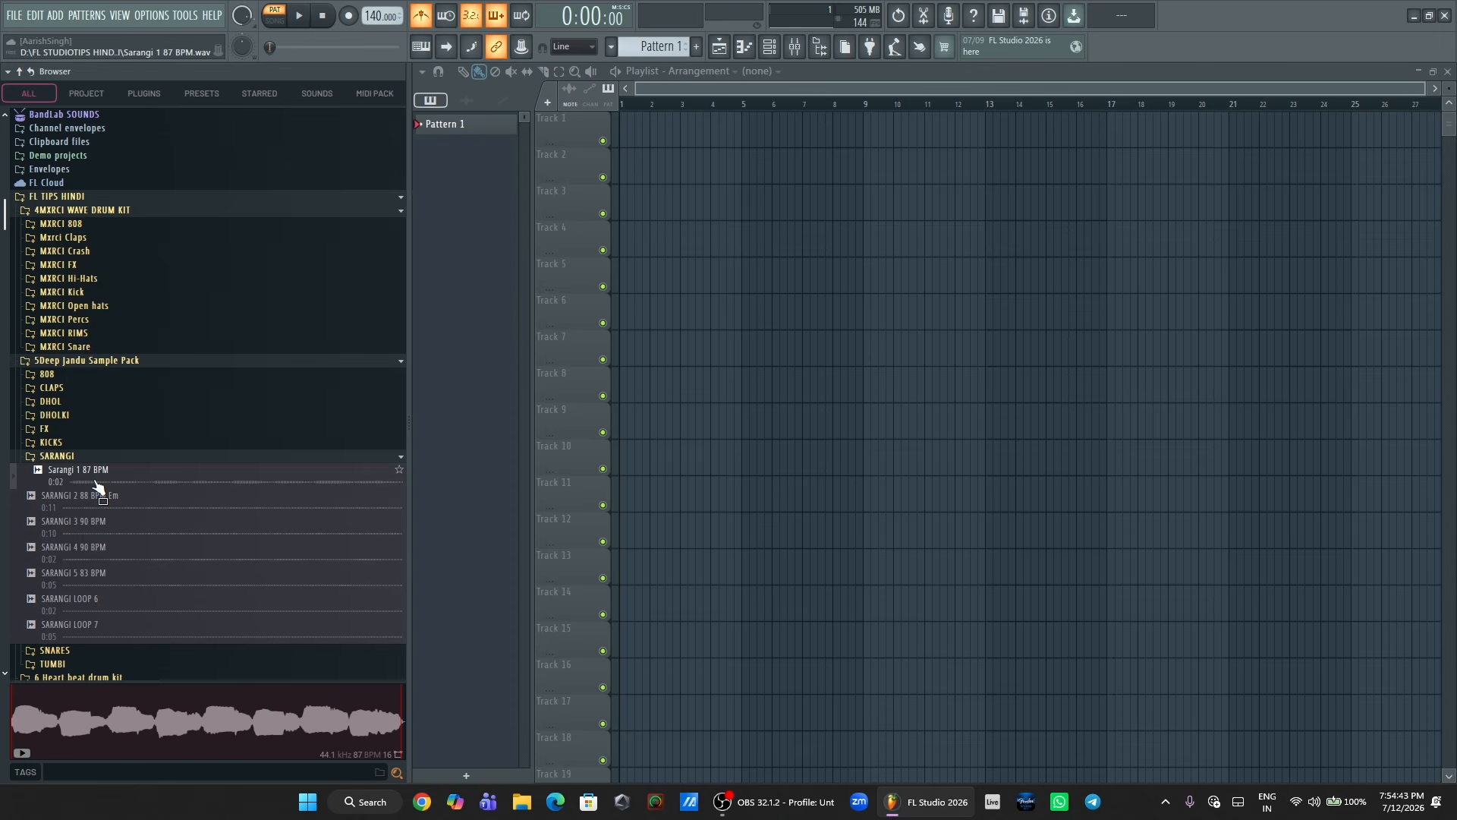
right_click(35, 94)
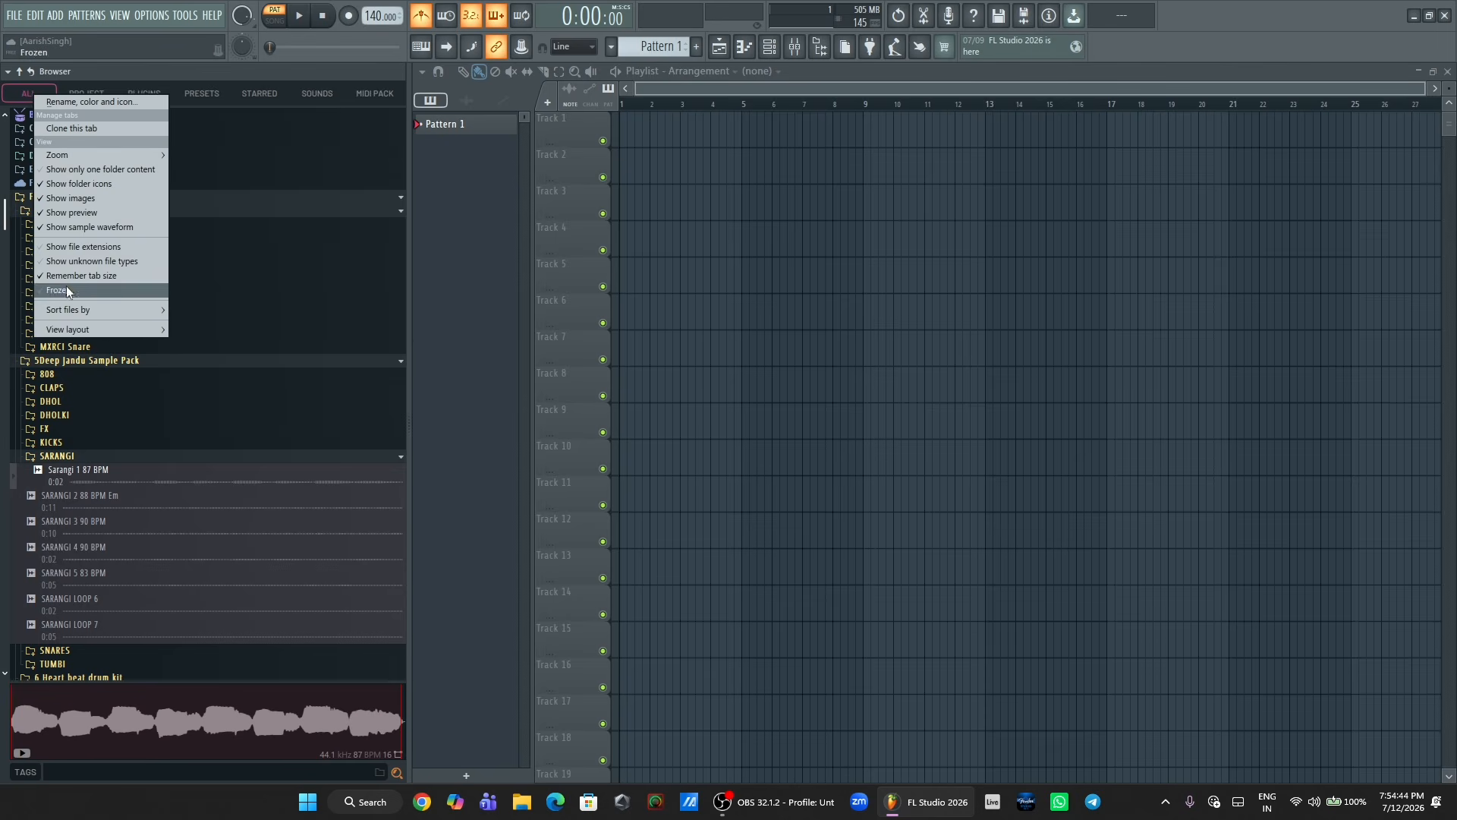
mouse_move(113, 330)
click(198, 359)
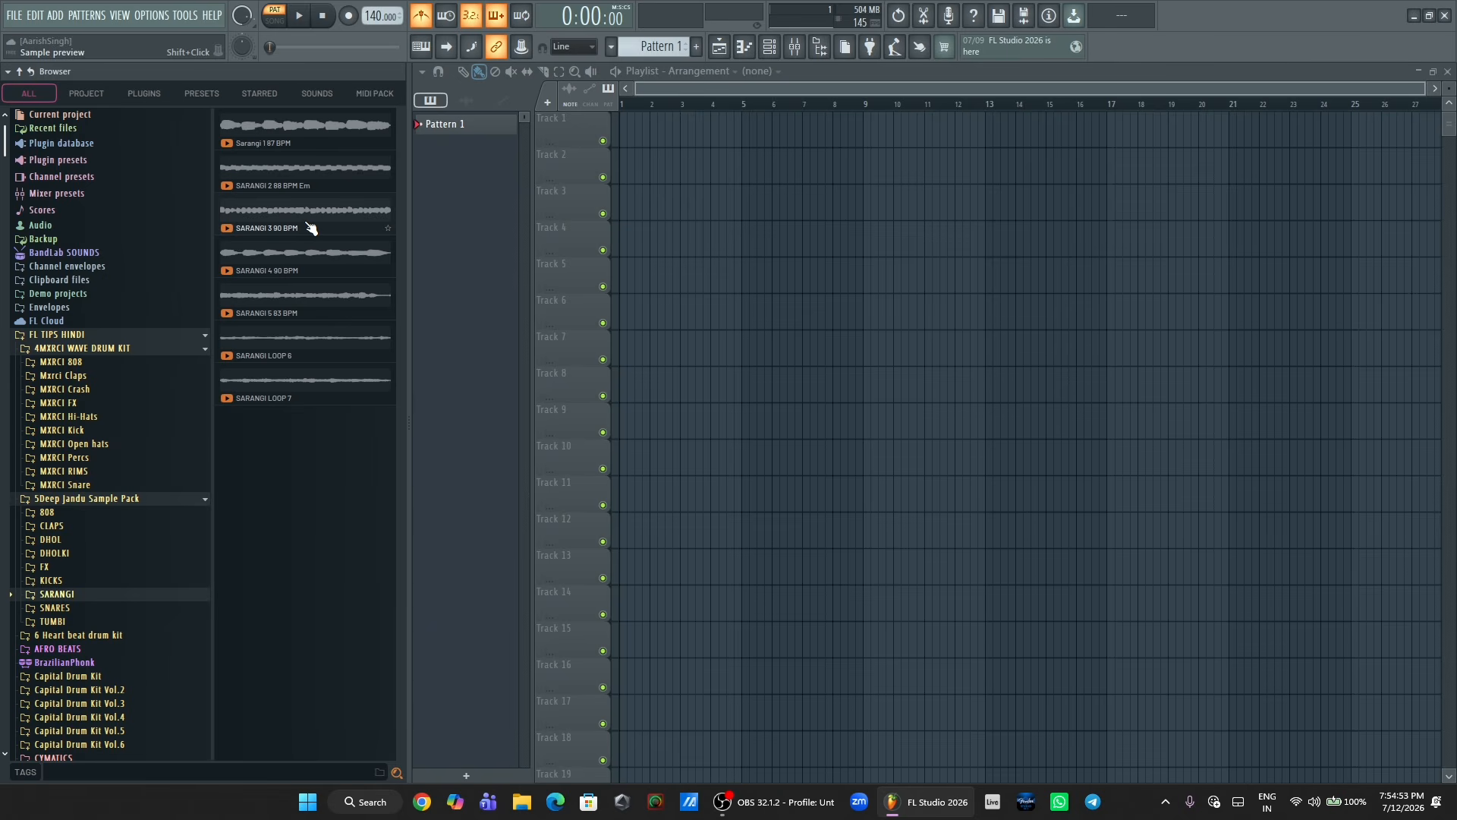
- Return the view layout of the browser's ALL tab to Standard
right_click(36, 99)
mouse_move(79, 325)
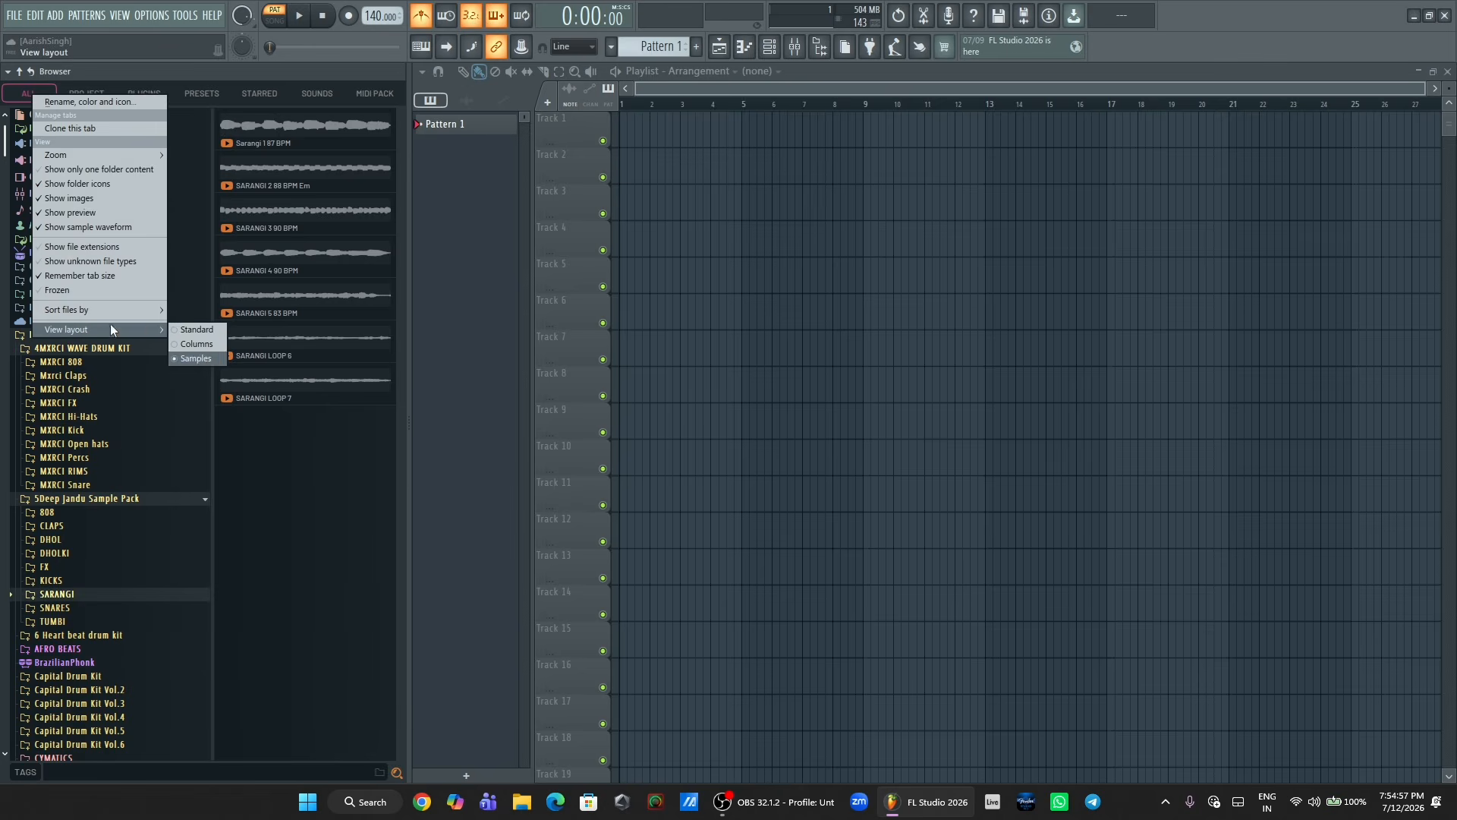
click(184, 331)
- Turn off sample waveforms in the browser's ALL tab and turn them back on
right_click(38, 95)
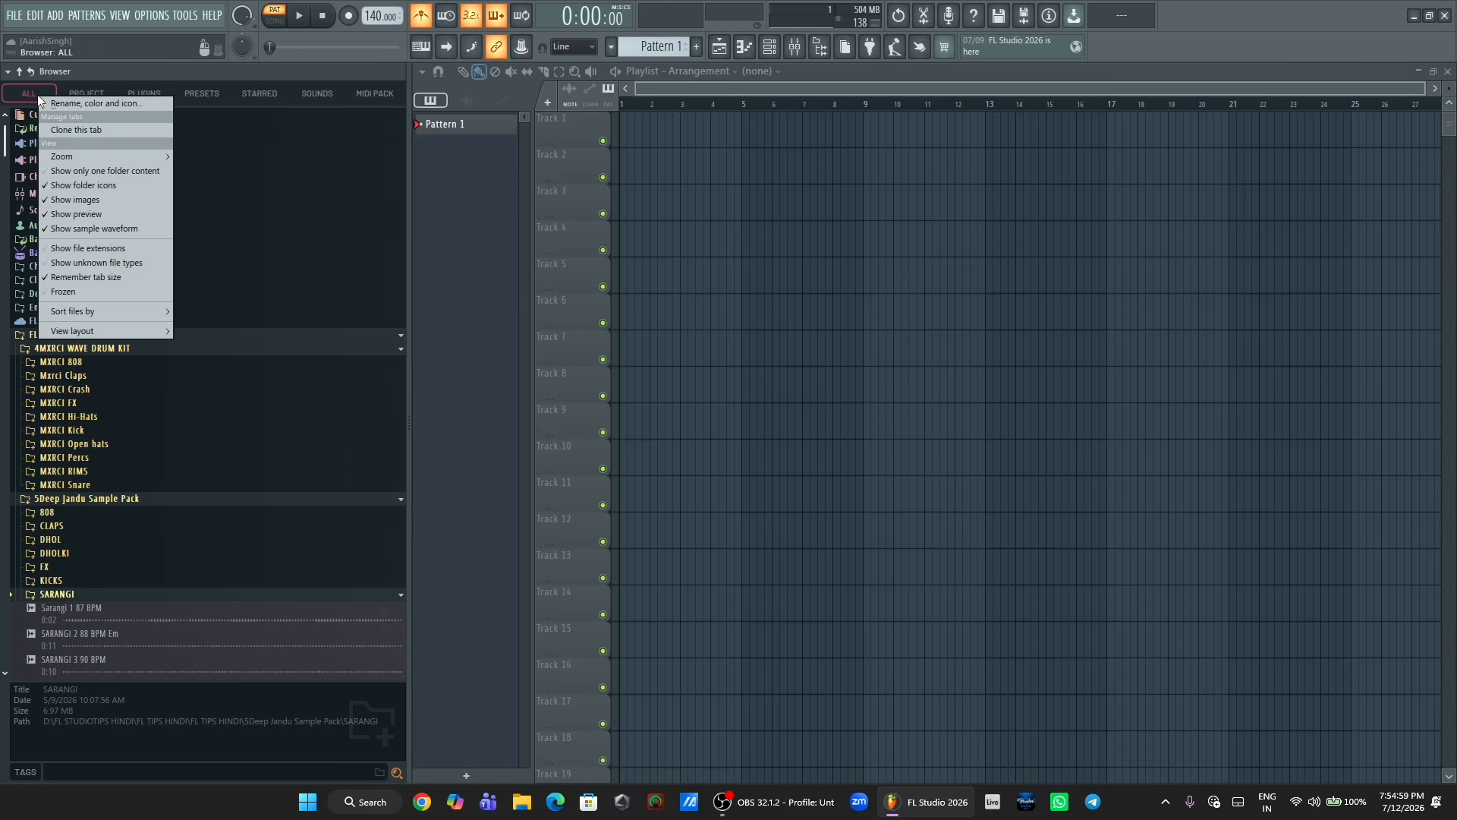
click(79, 228)
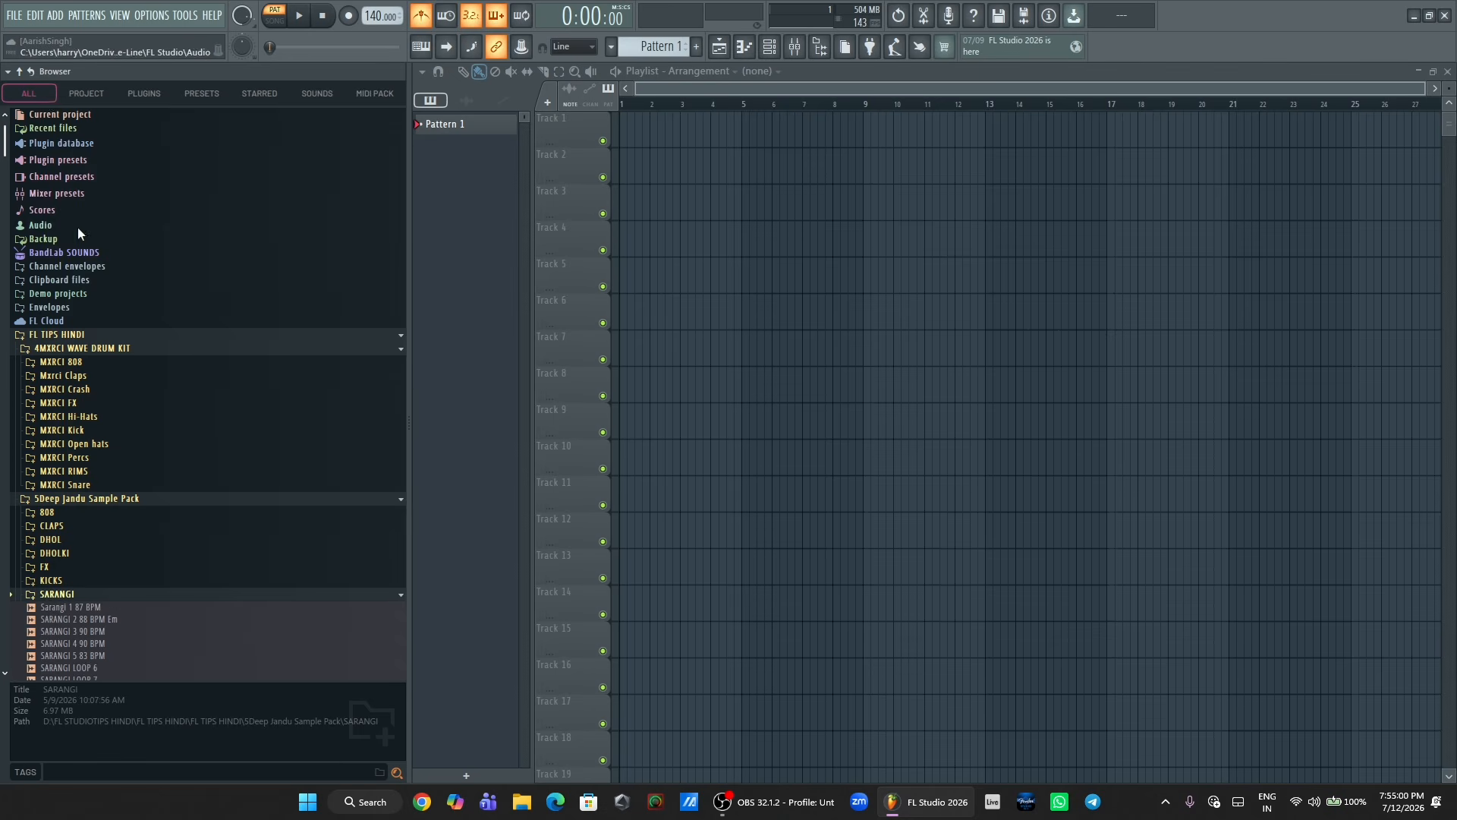
right_click(34, 95)
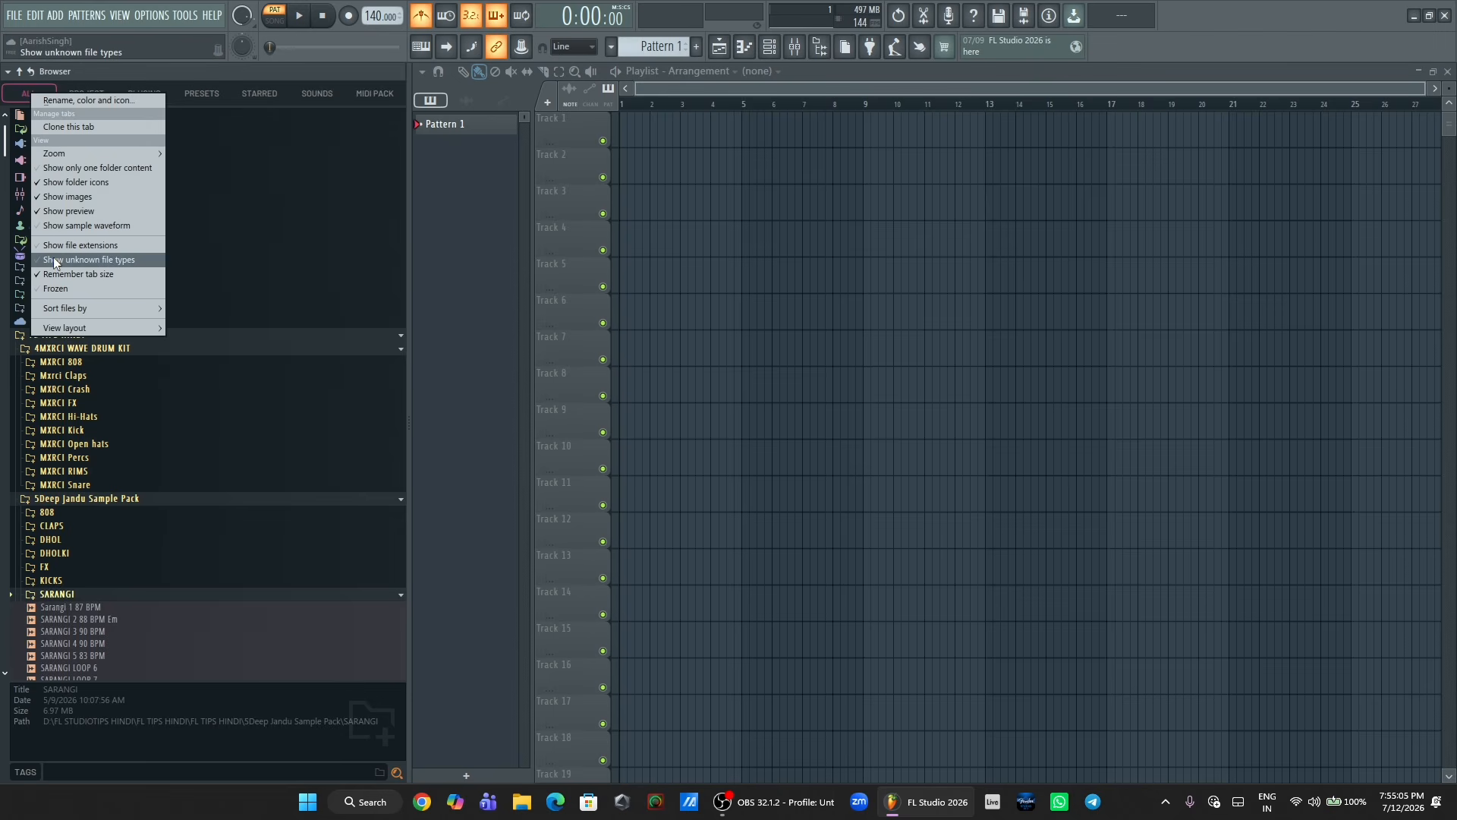
click(80, 226)
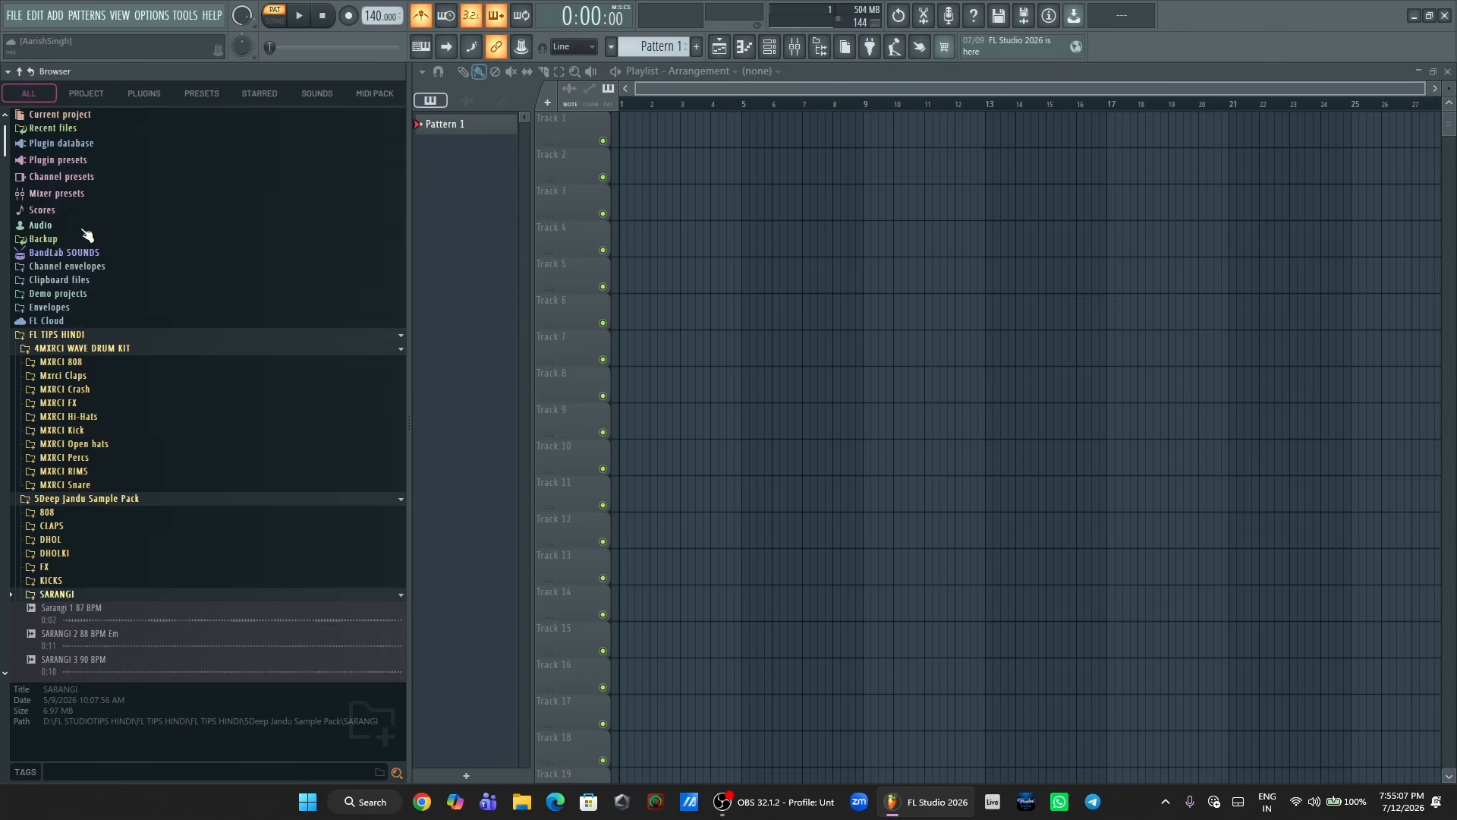
- Expand the KICKS folder of the 5Deep Jandu Sample Pack and audition several of its kick samples
scroll(123, 482, down, 4)
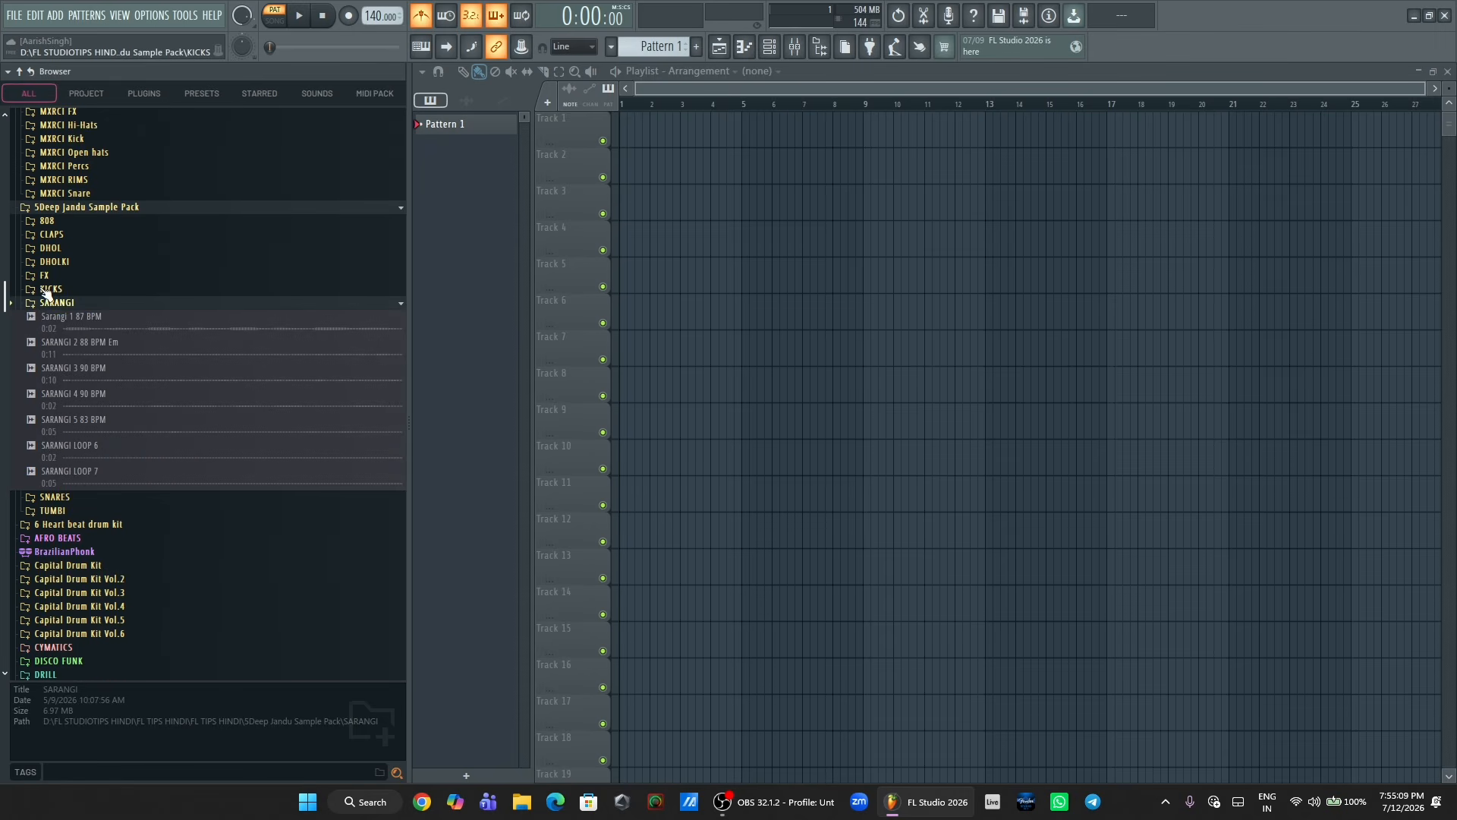
click(49, 289)
click(93, 314)
click(103, 384)
click(101, 440)
click(96, 490)
click(99, 519)
click(99, 594)
click(96, 622)
- Audition samples in the SARANGI folder, including Sarangi 1 87 BPM, SARANGI 3 90 BPM and SARANGI 4 90 BPM
scroll(97, 624, down, 3)
click(135, 567)
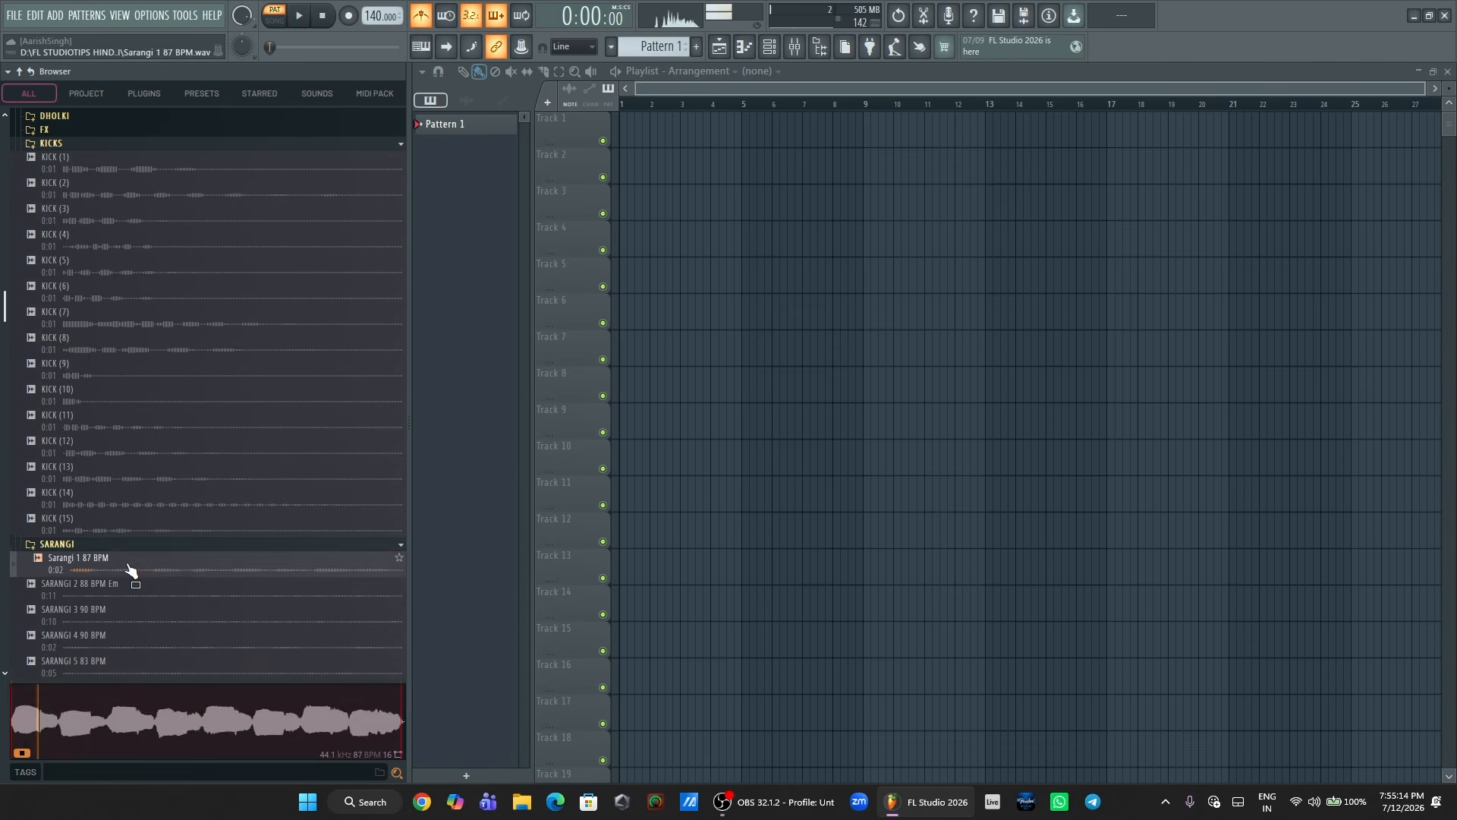
click(143, 519)
click(142, 619)
scroll(143, 636, down, 3)
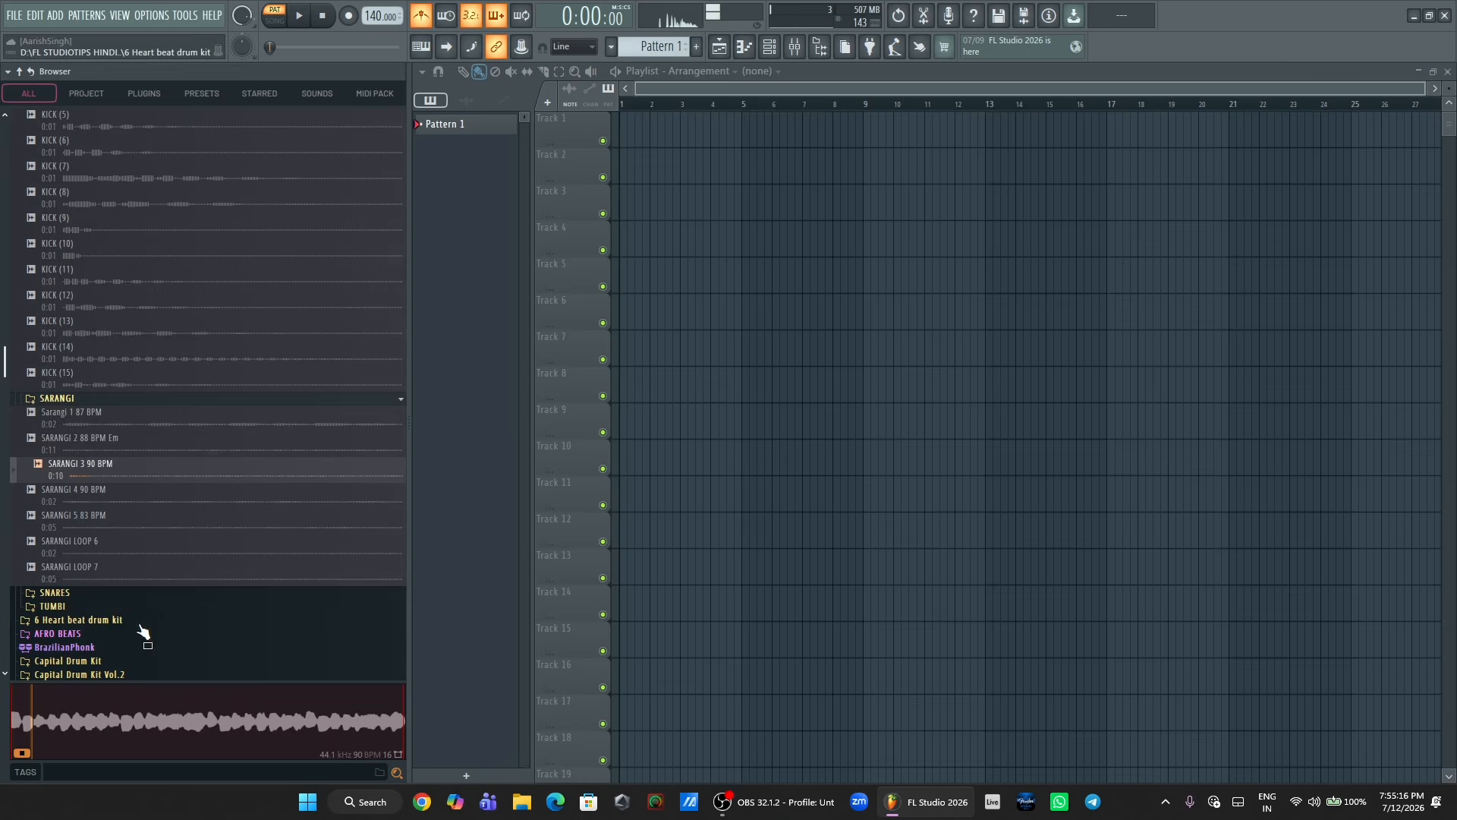
click(130, 492)
key(alt+F8)
key(alt+F8)
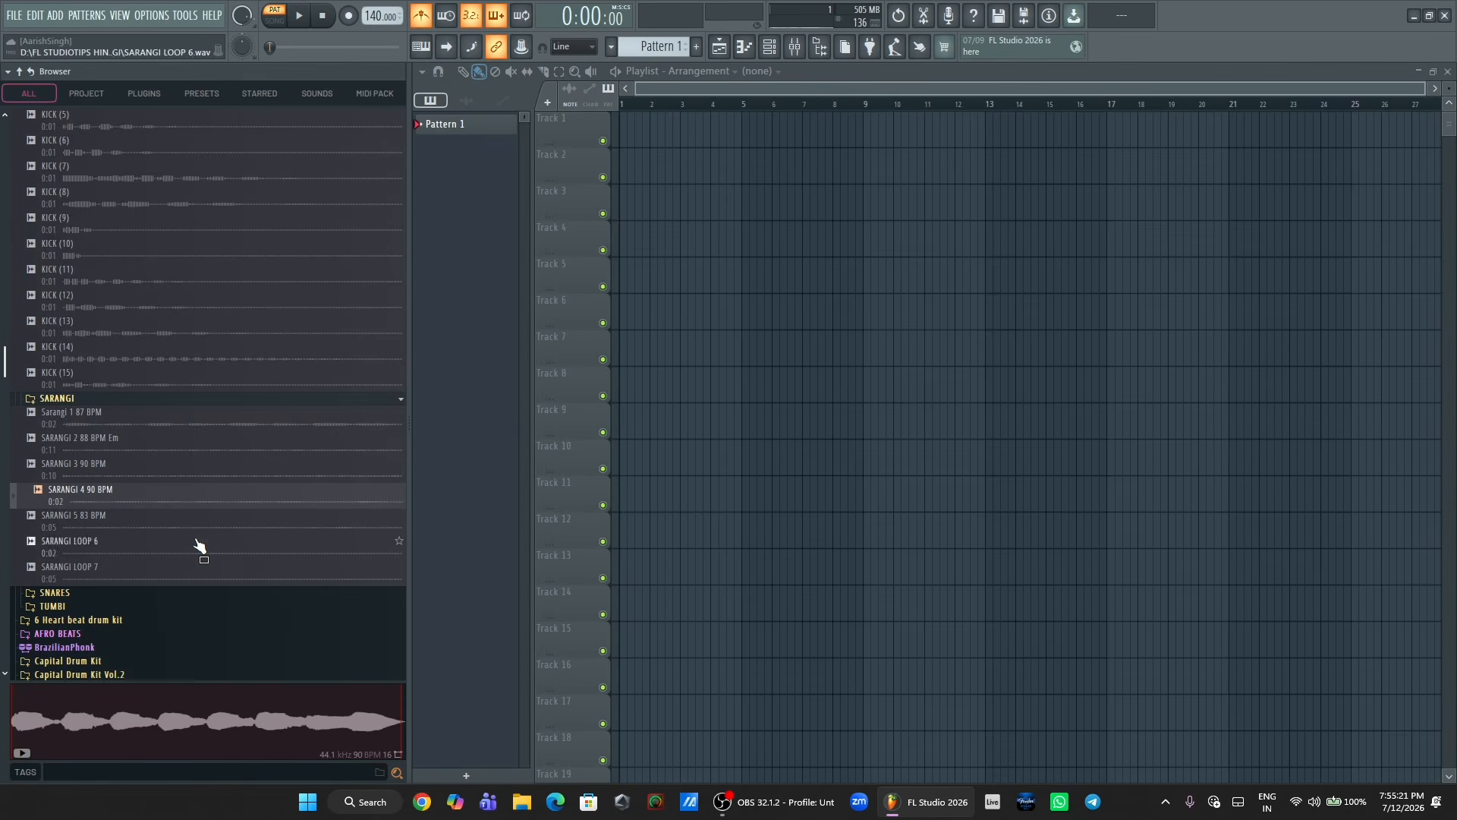
- Place the SARANGI 4 90 BPM sample on playlist Track 1 as an audio track starting at bar 1
click(137, 733)
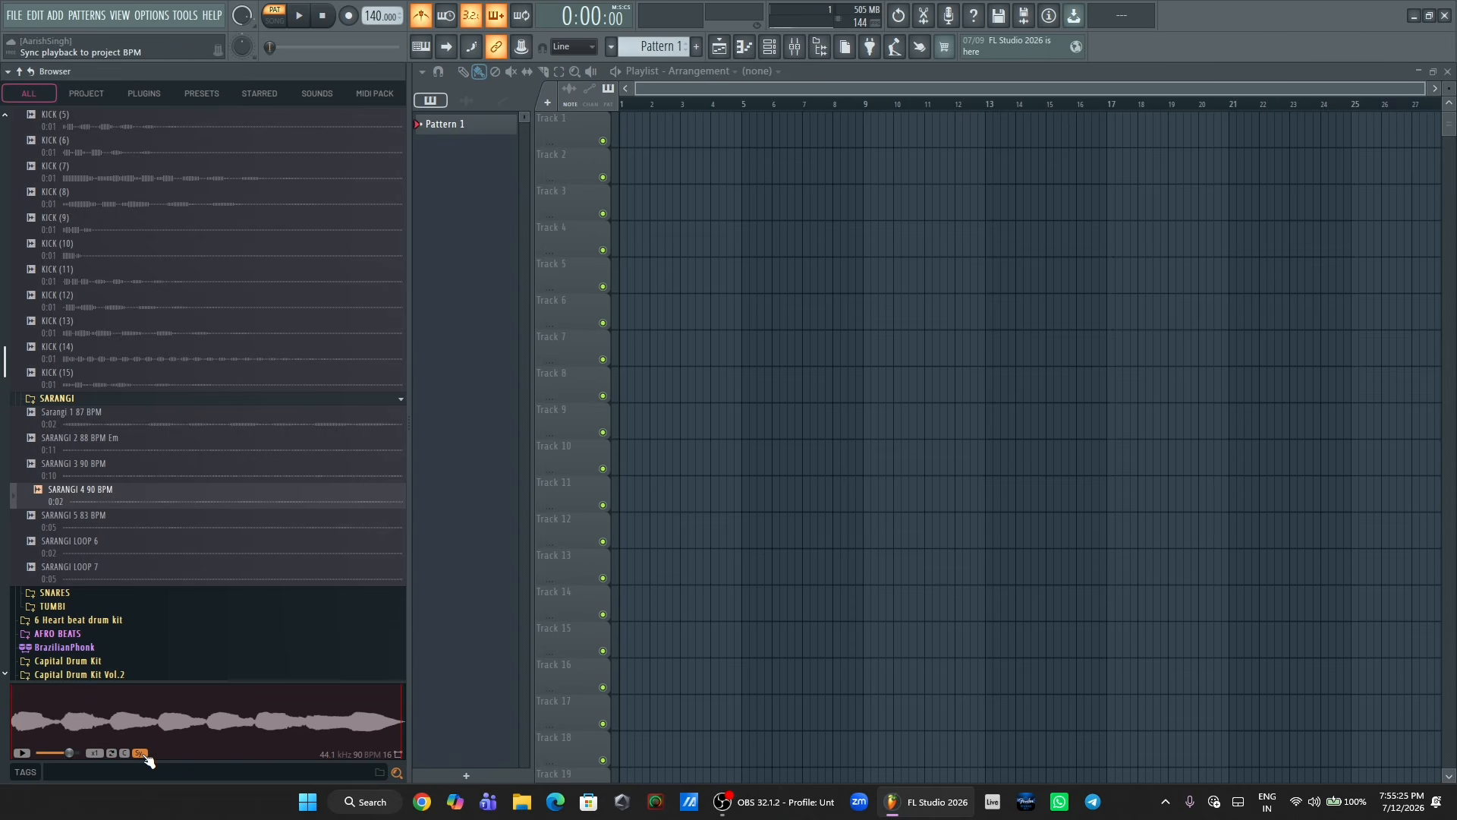
drag(175, 728, 577, 383)
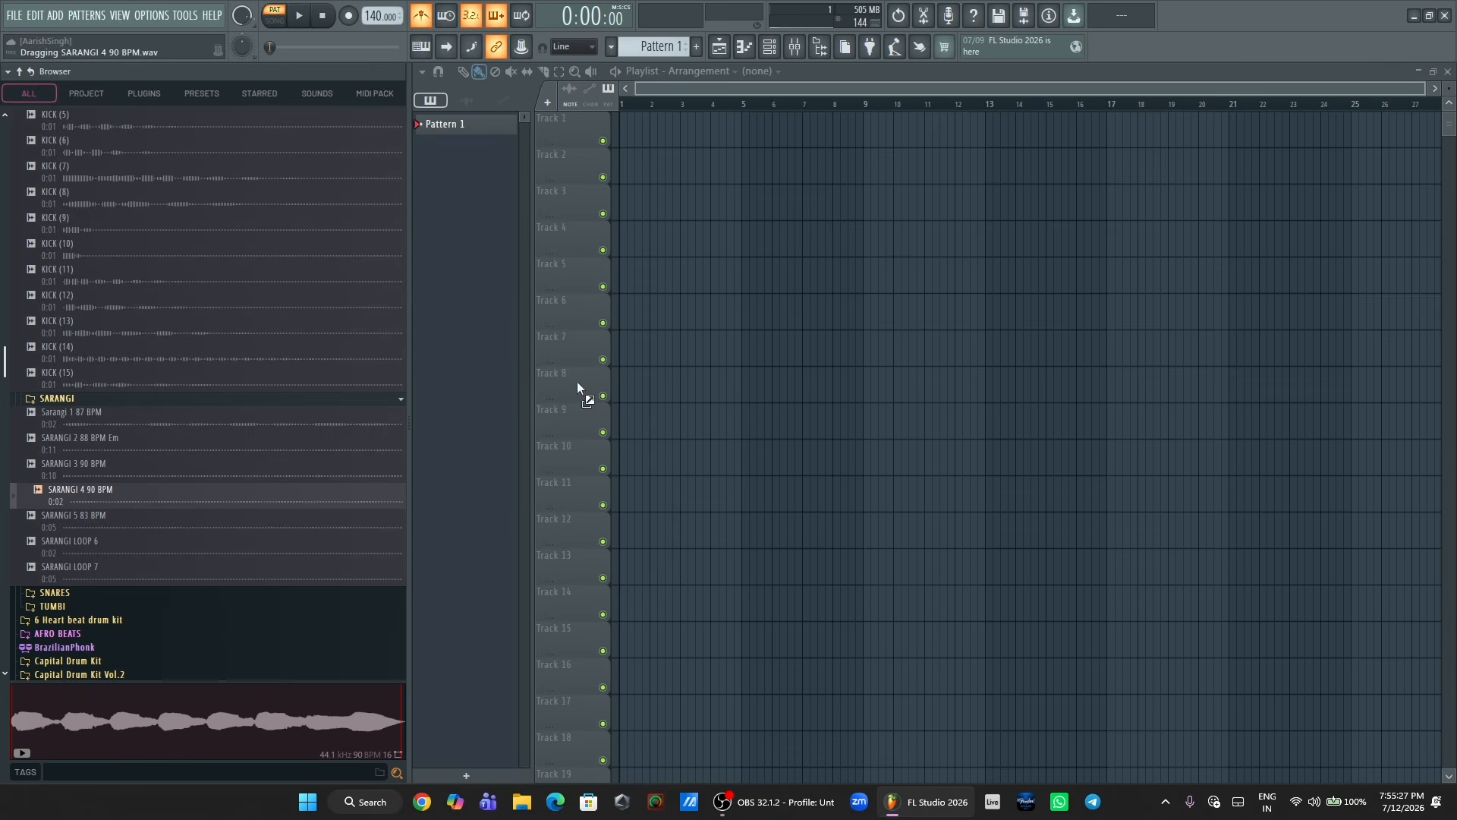
drag(570, 135, 568, 129)
click(718, 446)
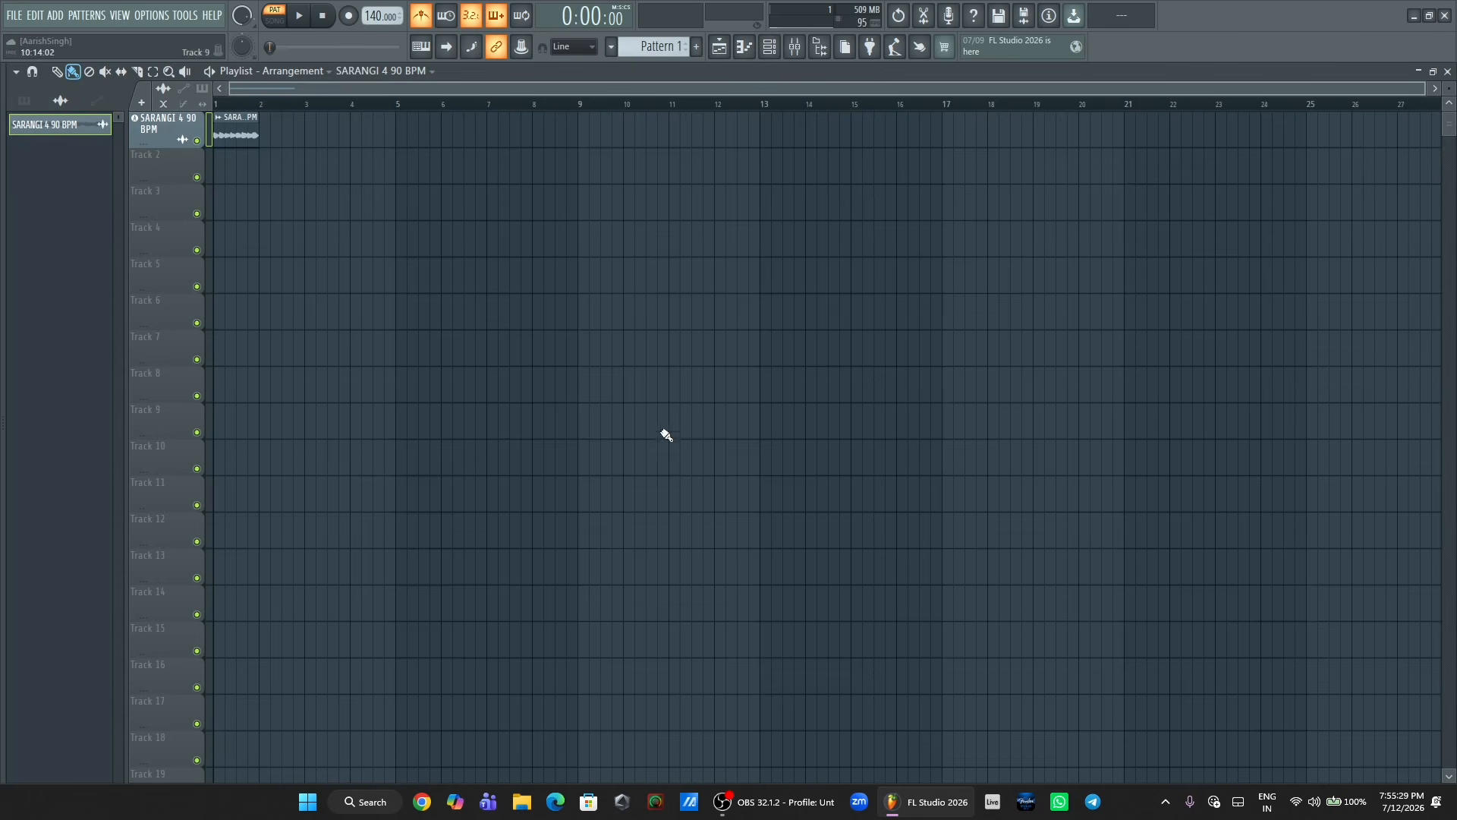
drag(1424, 89, 389, 113)
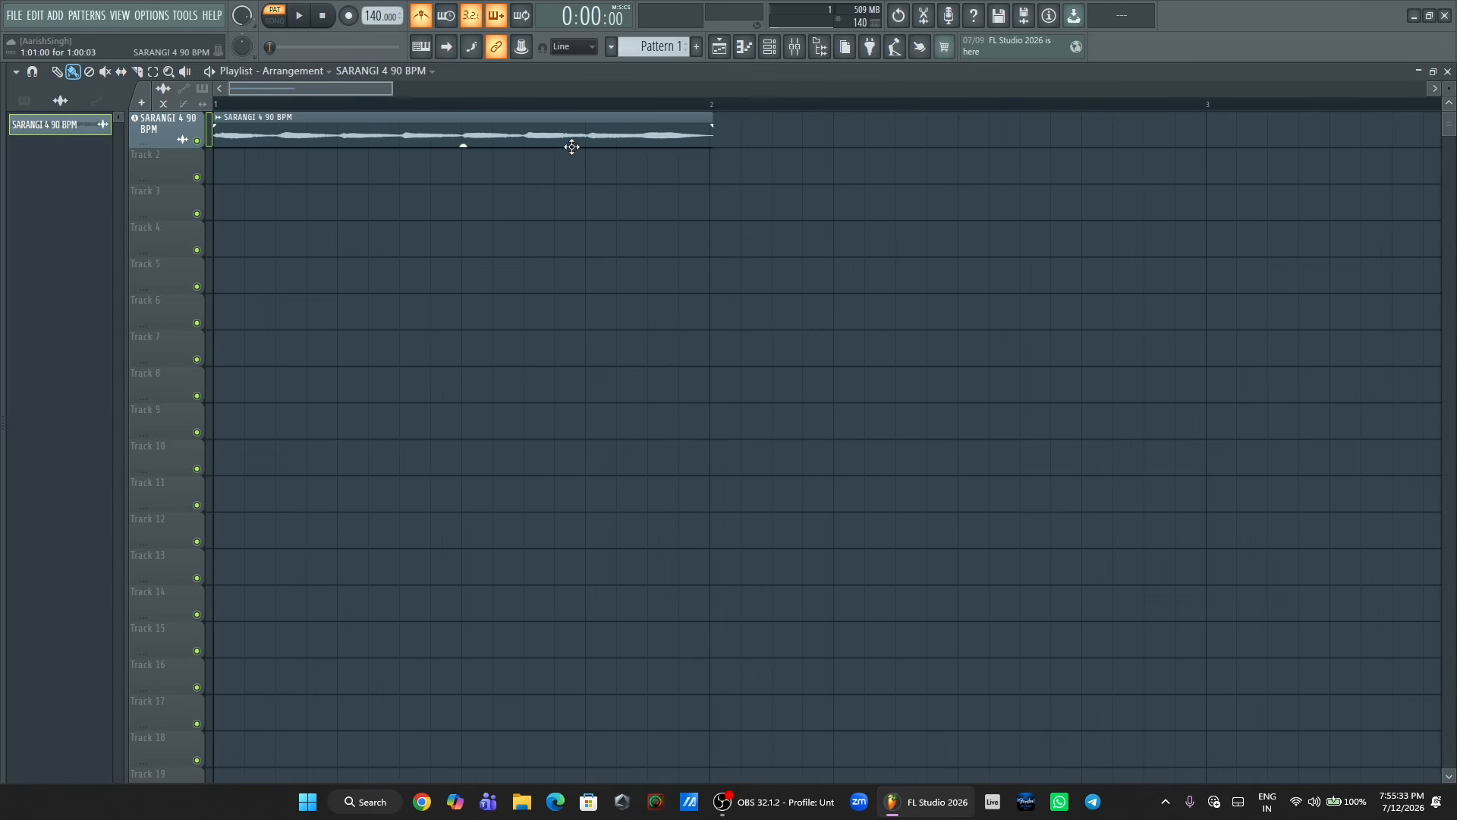
- Turn on looping for the SARANGI 4 90 BPM preview, turn it off again and stop the playback
mouse_move(2, 455)
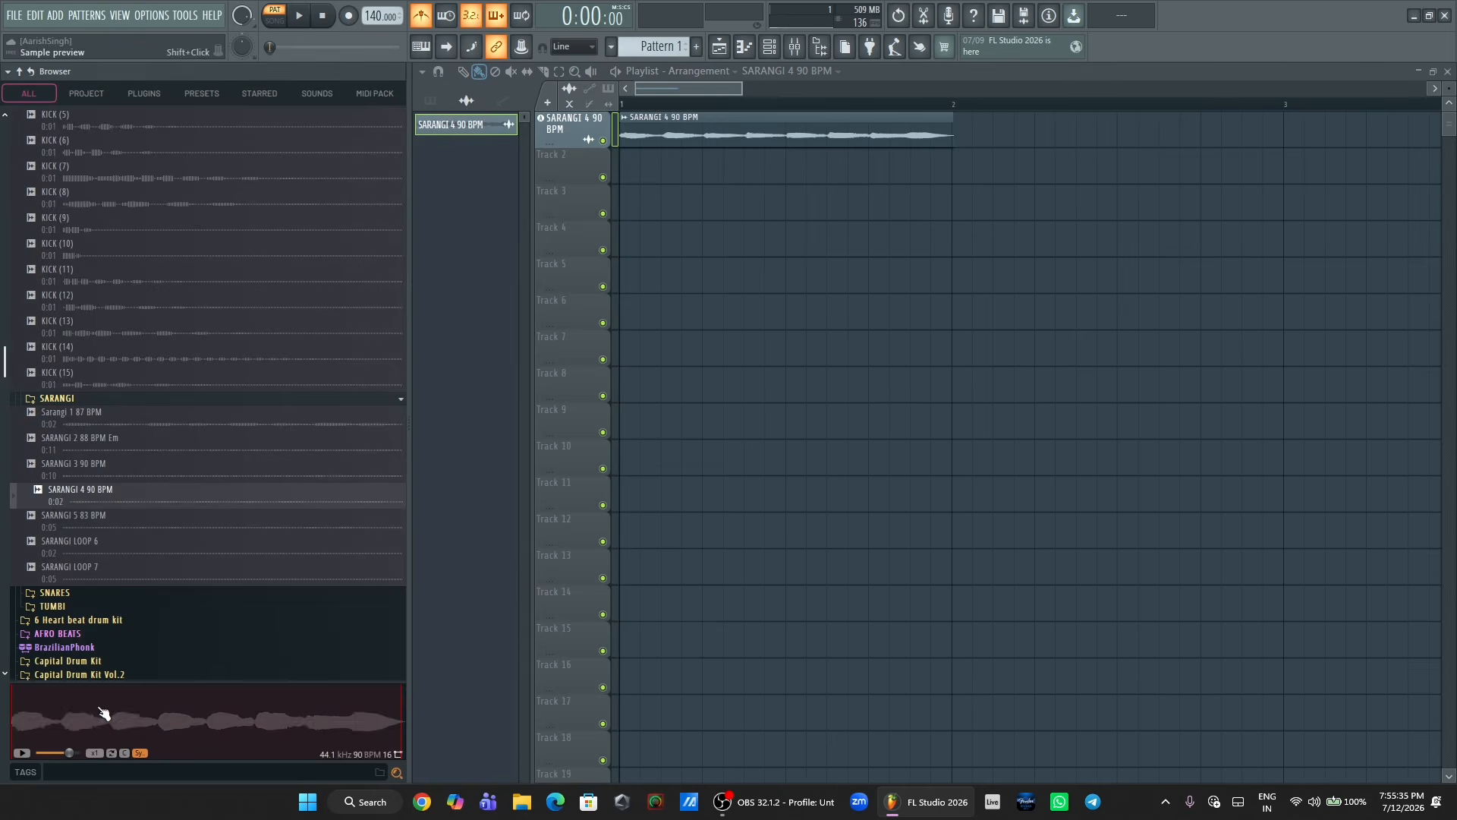
click(113, 754)
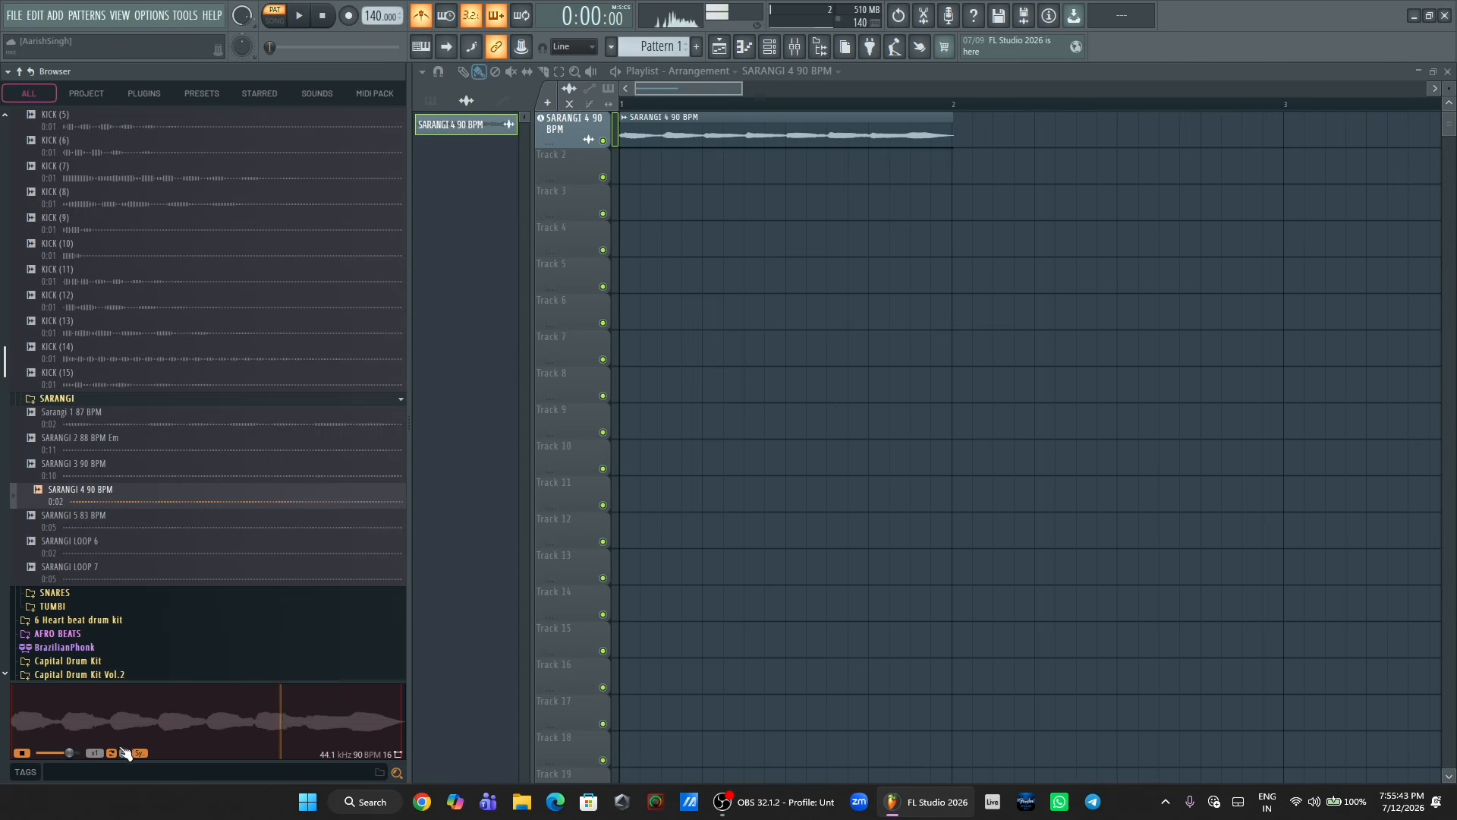
click(113, 753)
click(20, 754)
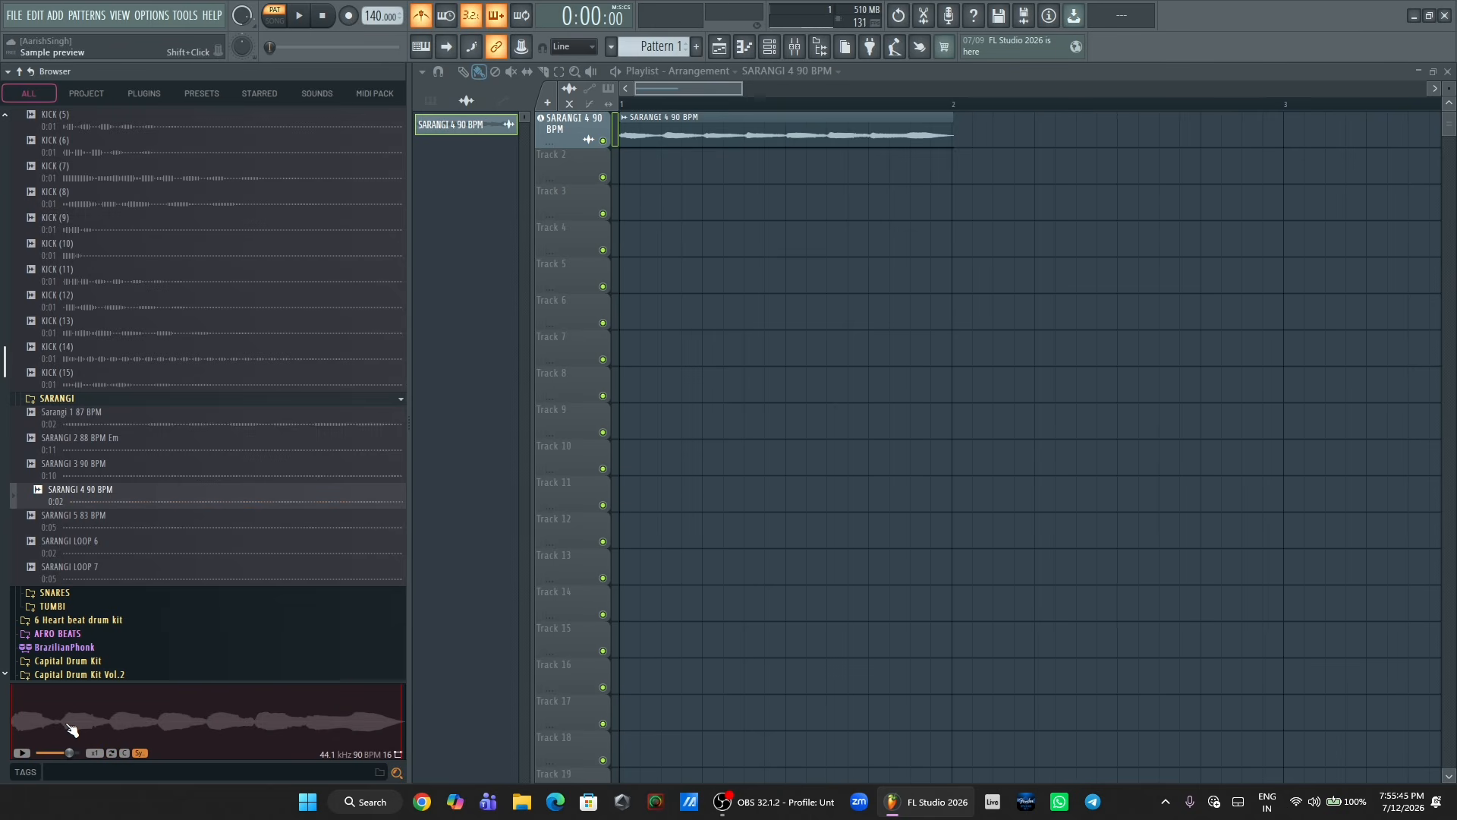
- Set the sample preview's playback speed to x2 and play SARANGI 4 90 BPM
click(94, 753)
click(163, 721)
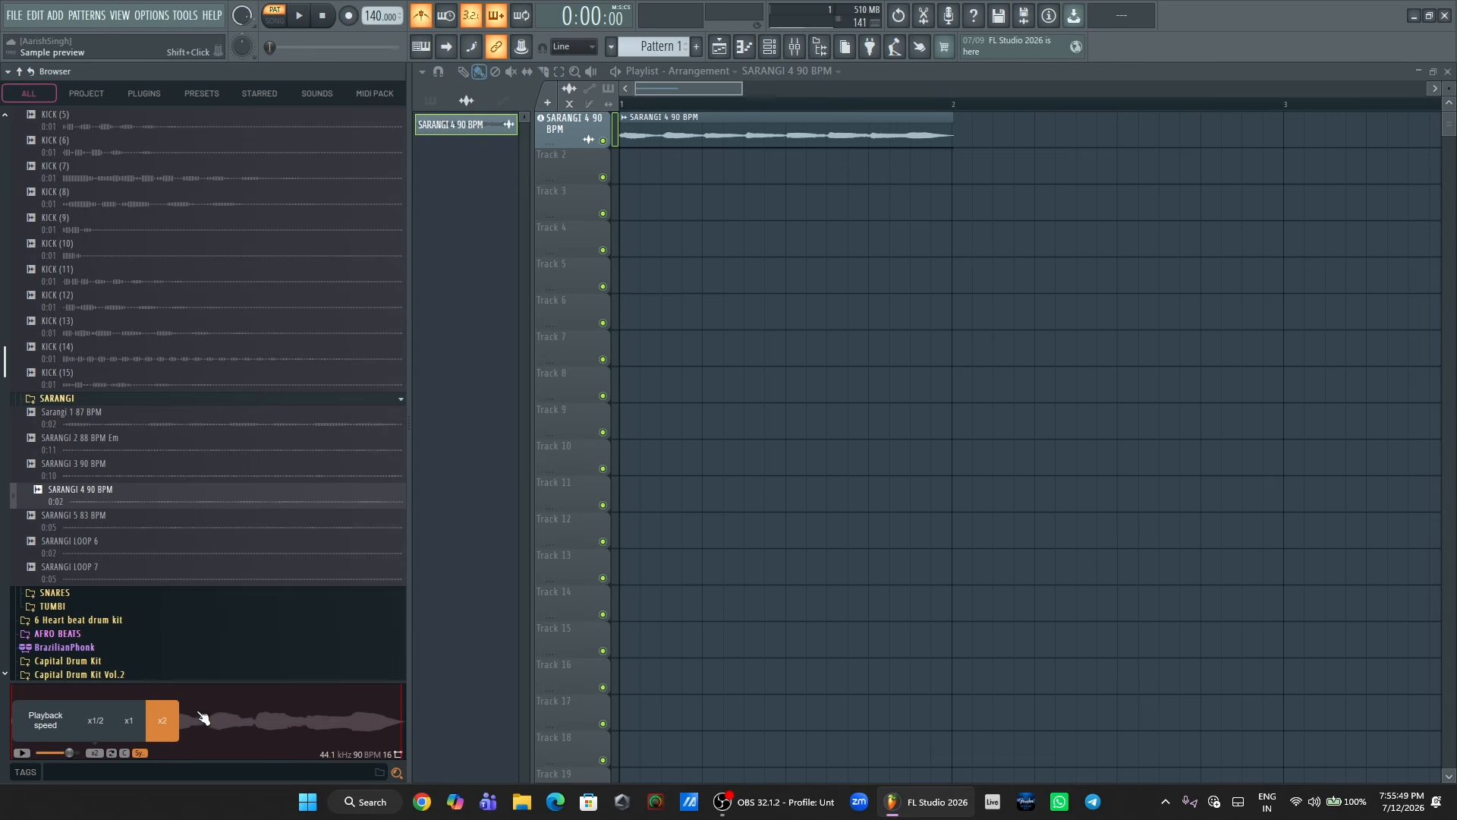
click(170, 720)
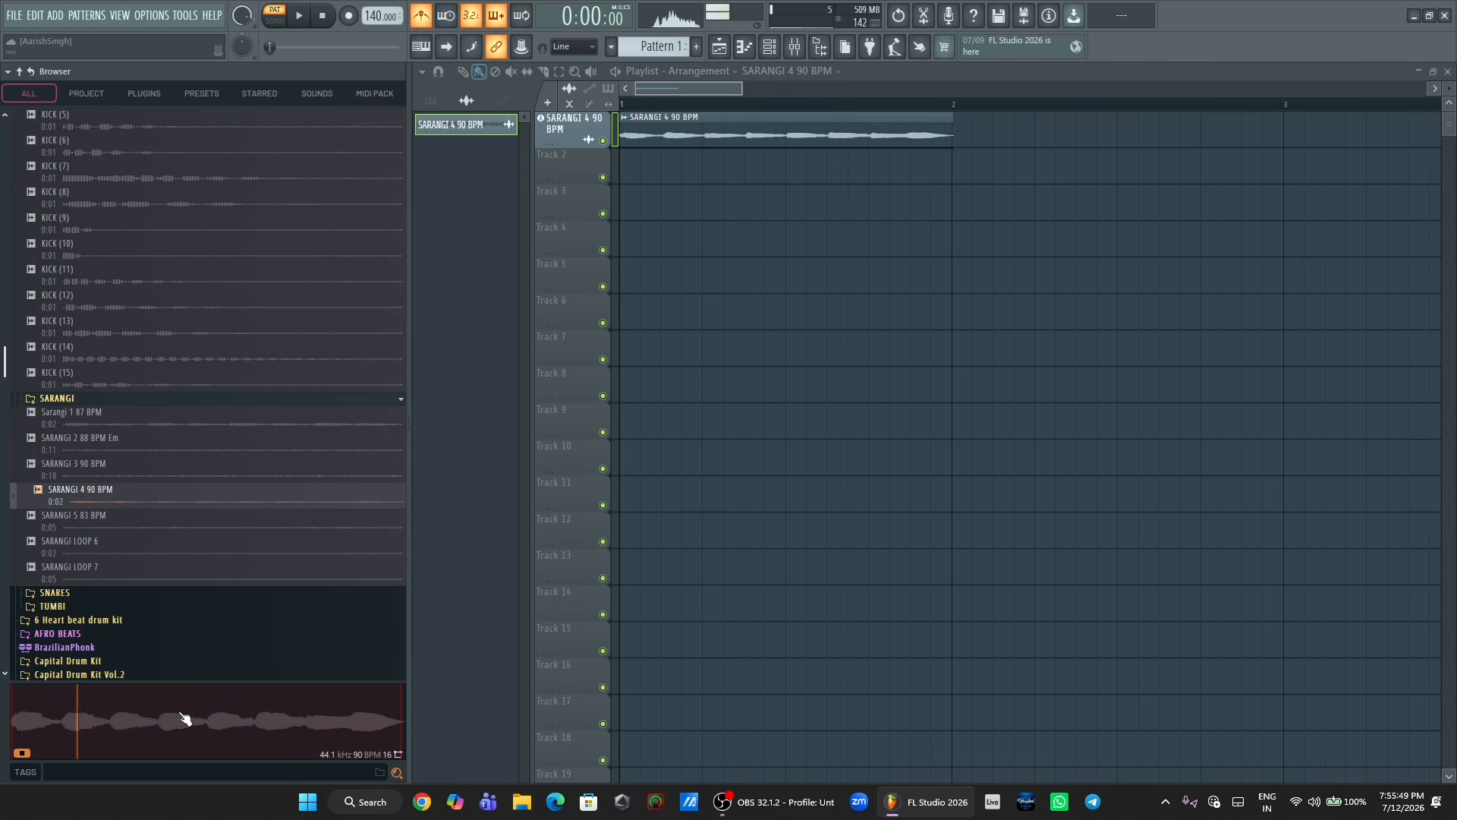
- Set the preview playback speed to x1/2, listen to the sample and stop it
click(94, 753)
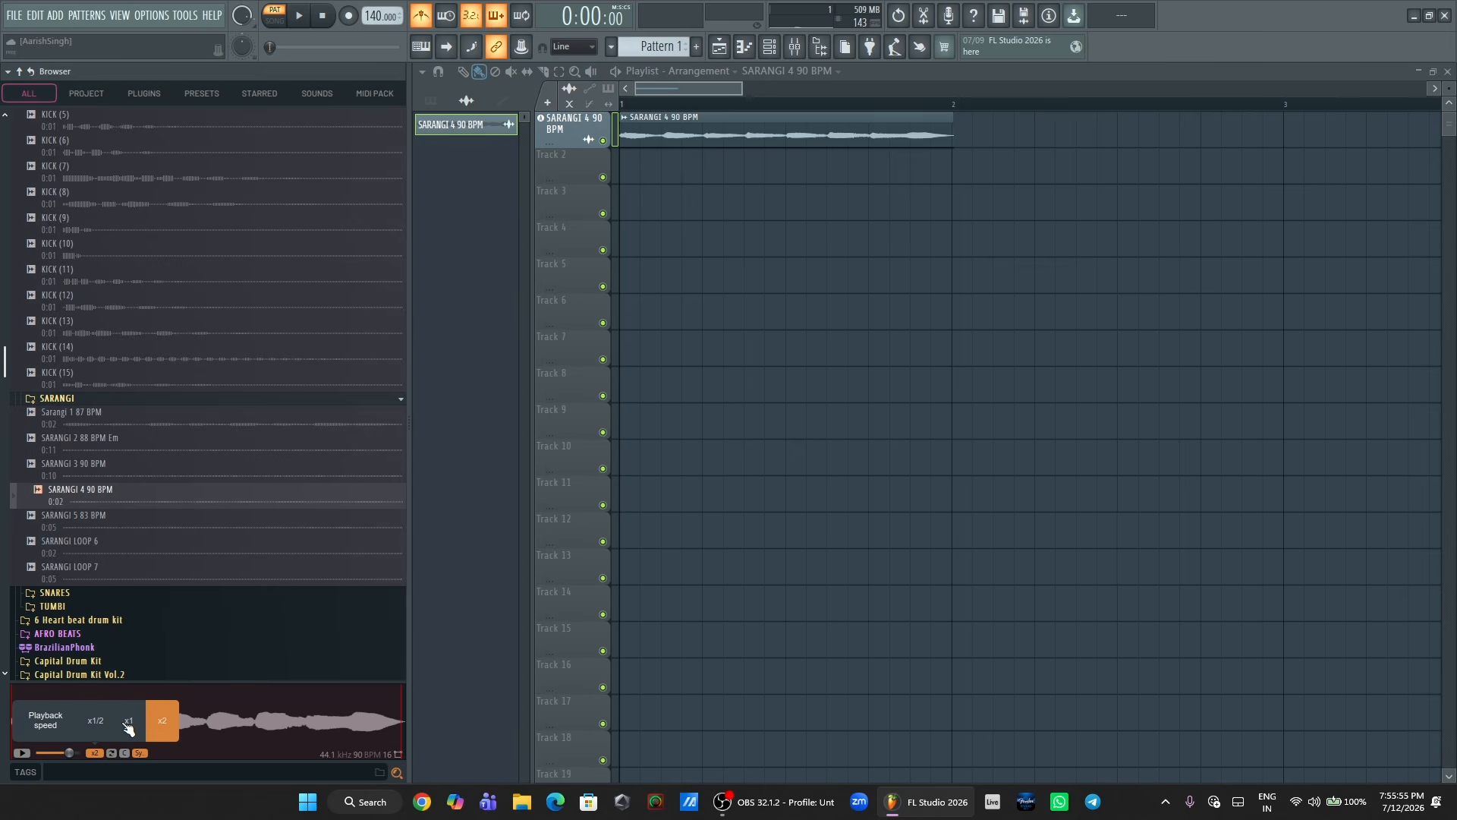
click(95, 721)
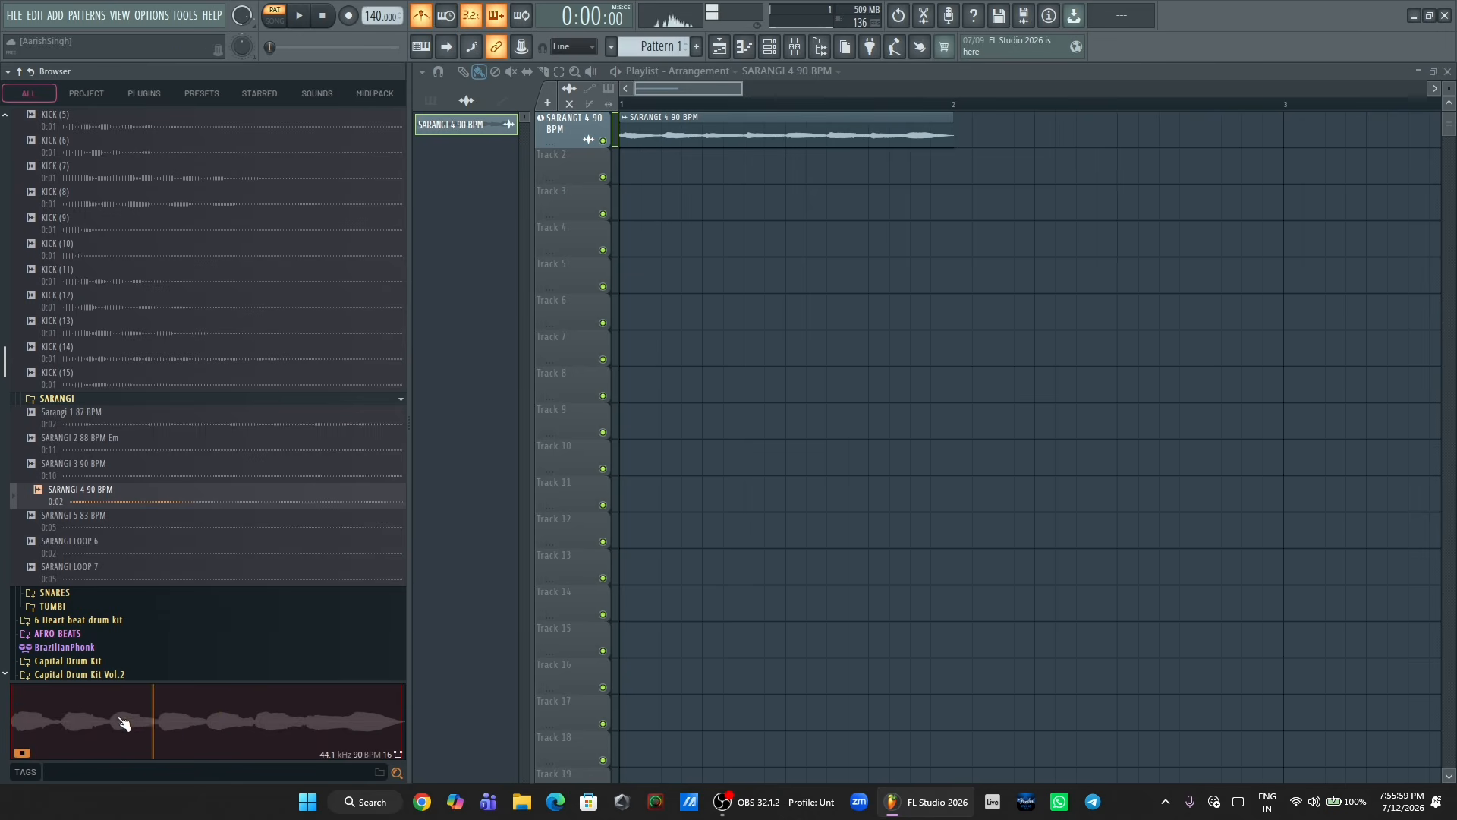
click(22, 755)
- Return the preview playback speed to x1 and check the key-transpose options without changing the original key
click(98, 754)
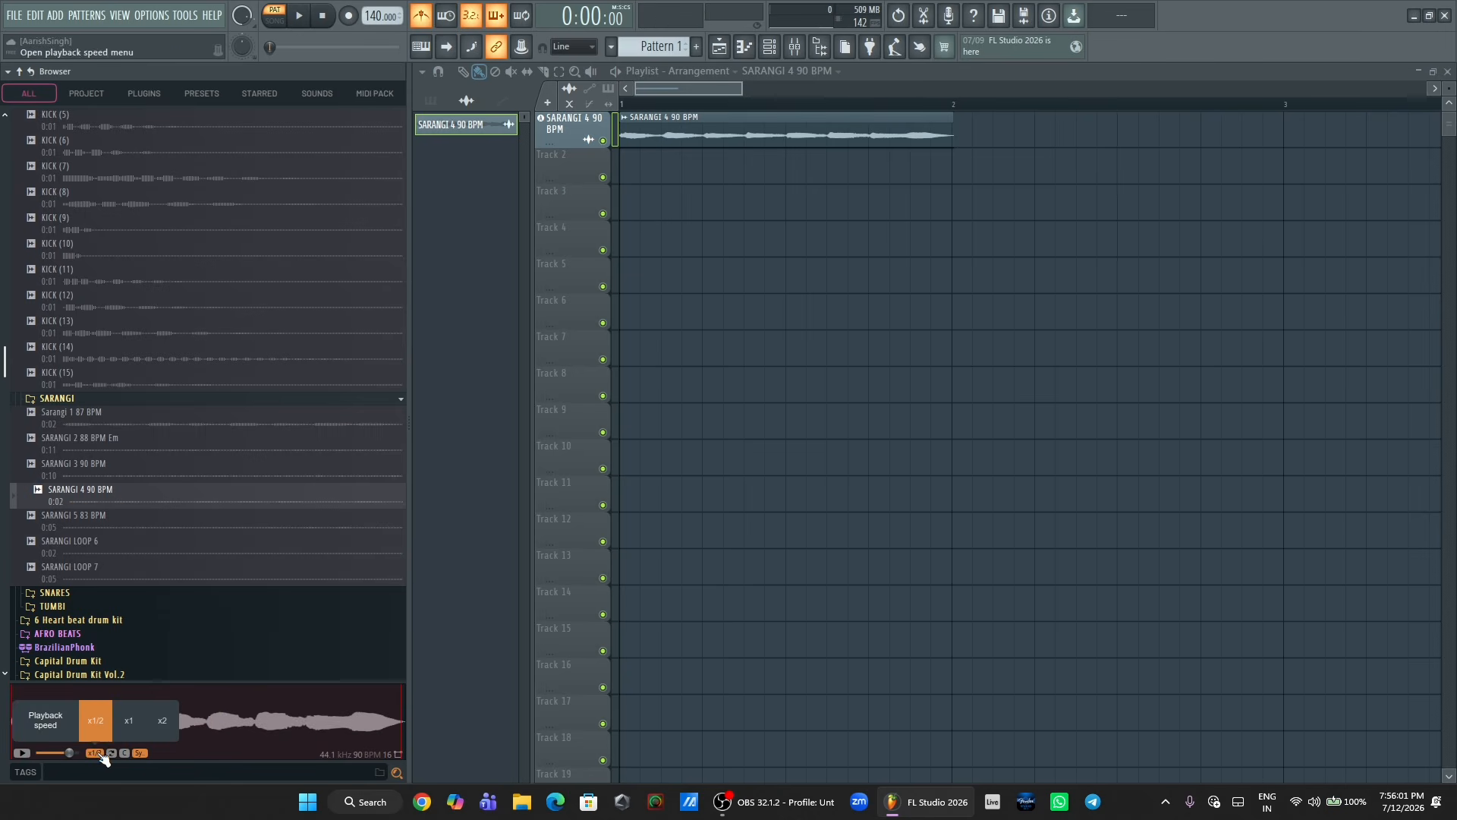
click(135, 726)
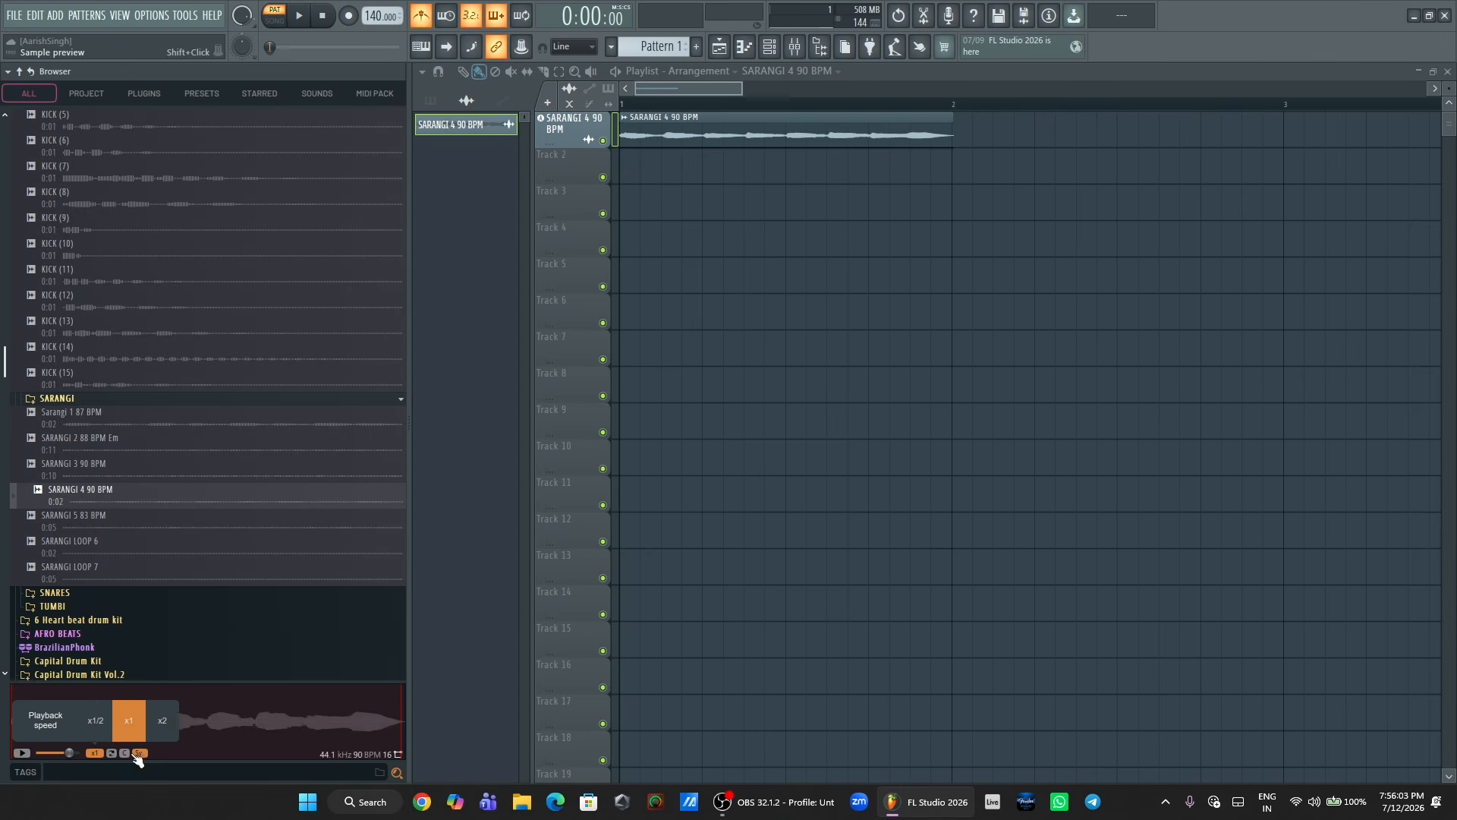
click(126, 754)
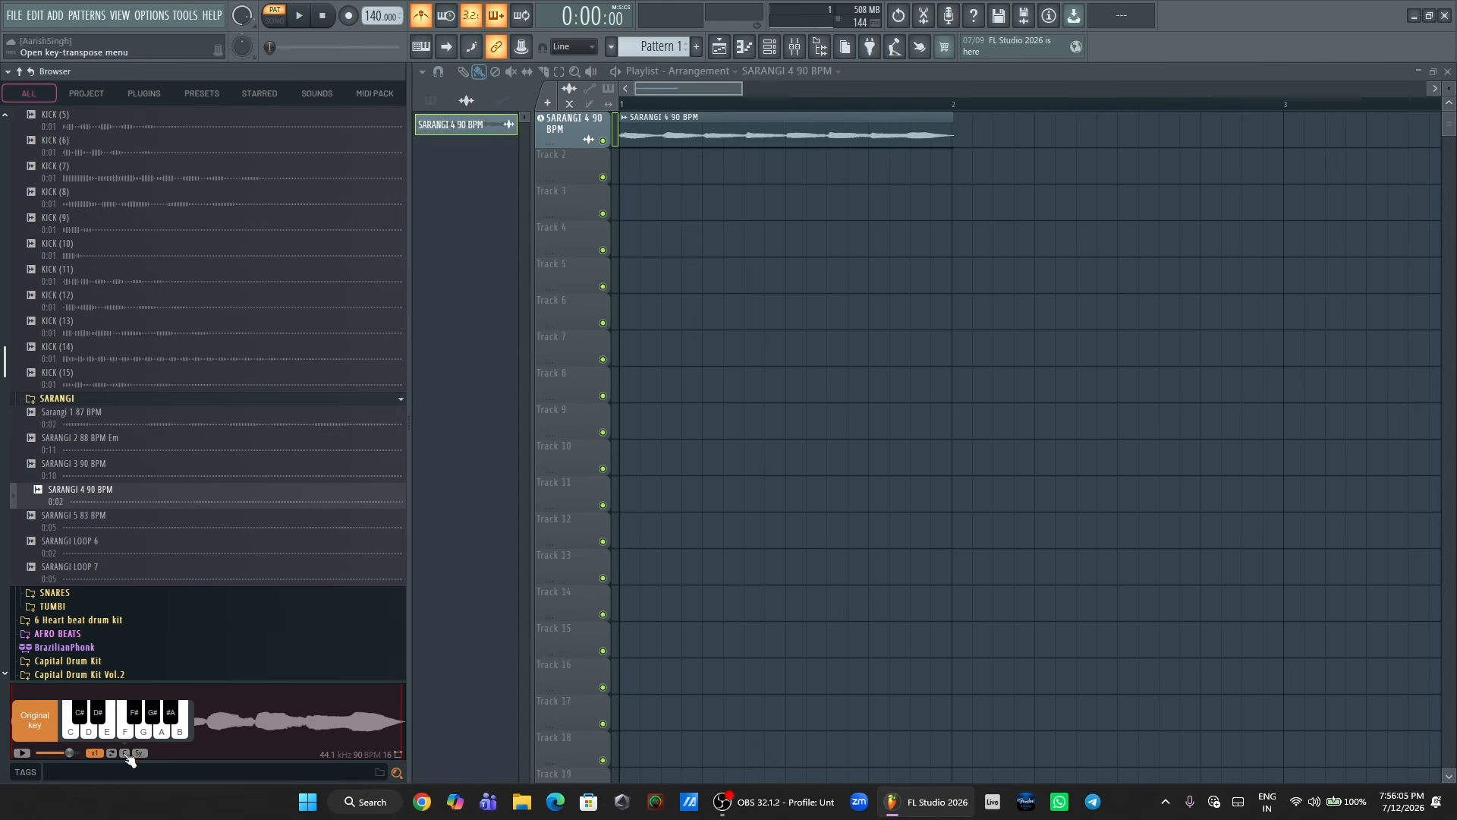
click(126, 754)
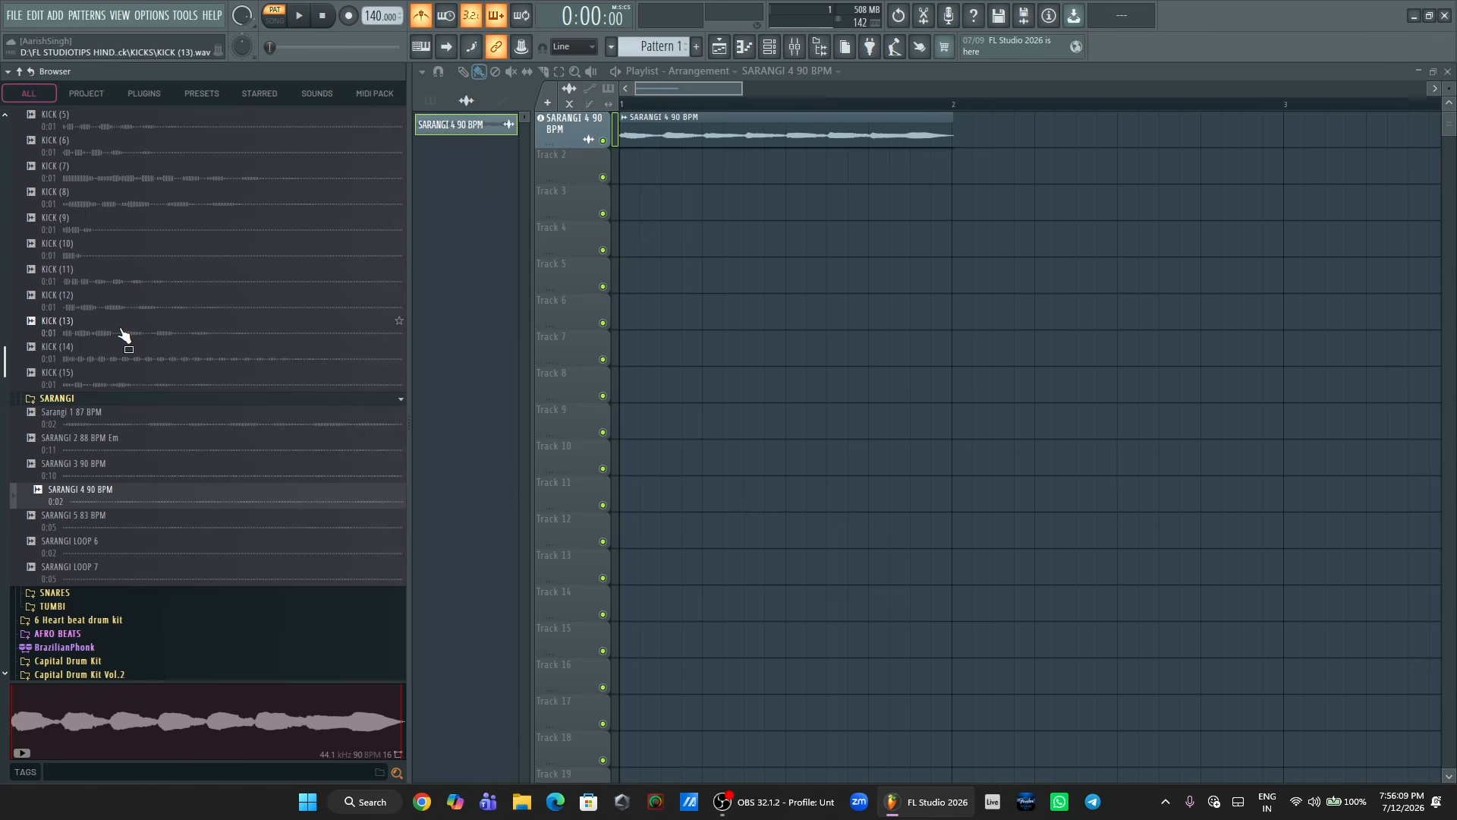
- Collapse the KICKS folder in the 5Deep Jandu Sample Pack
scroll(123, 334, up, 2)
scroll(123, 334, down, 2)
scroll(124, 334, up, 2)
scroll(124, 334, up, 4)
click(60, 266)
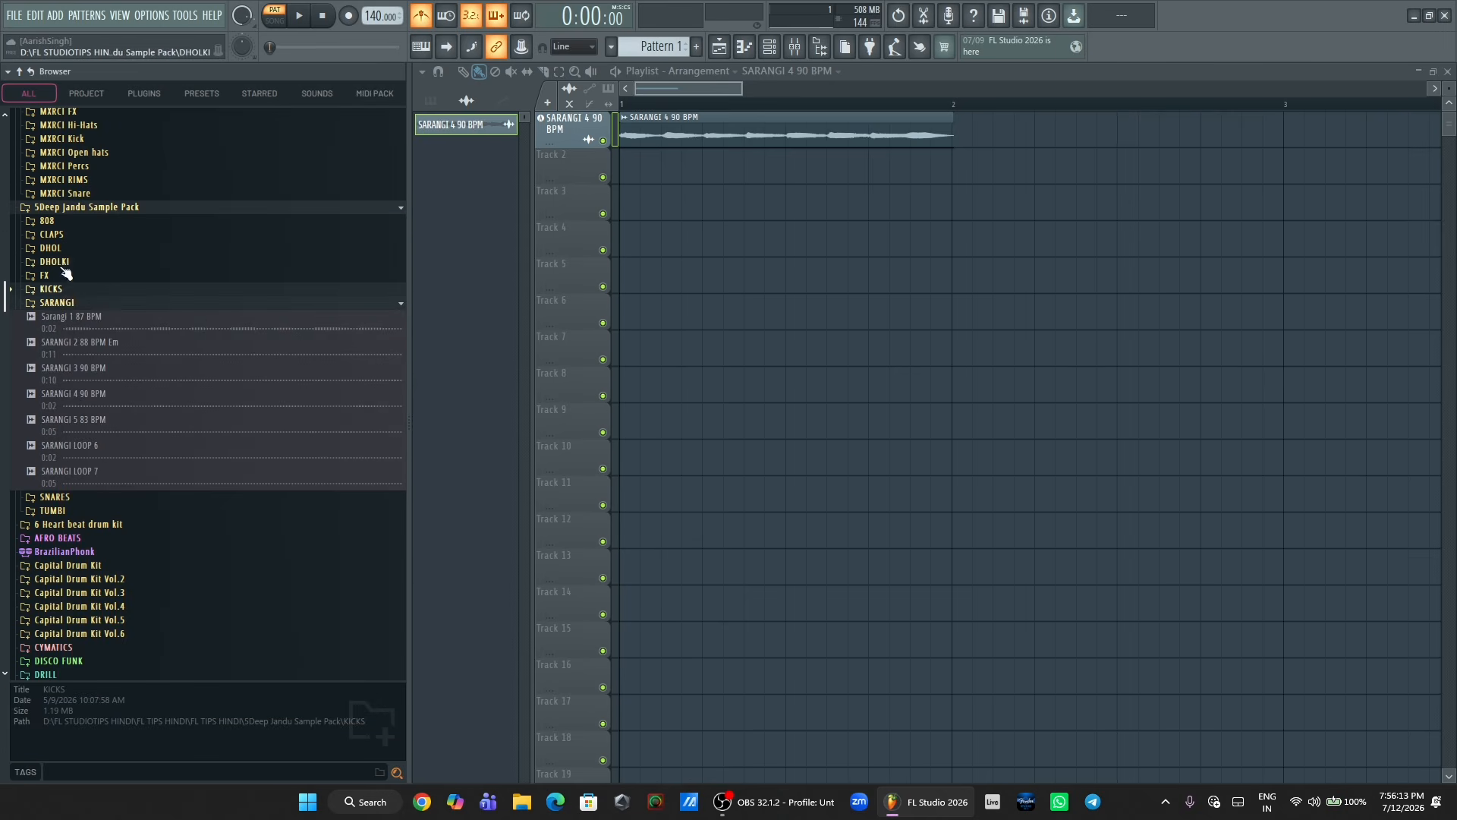
- Open the DHOLKI folder and preview DHOLKI (1) with playback synced to the project BPM, keeping the x1 speed
click(76, 288)
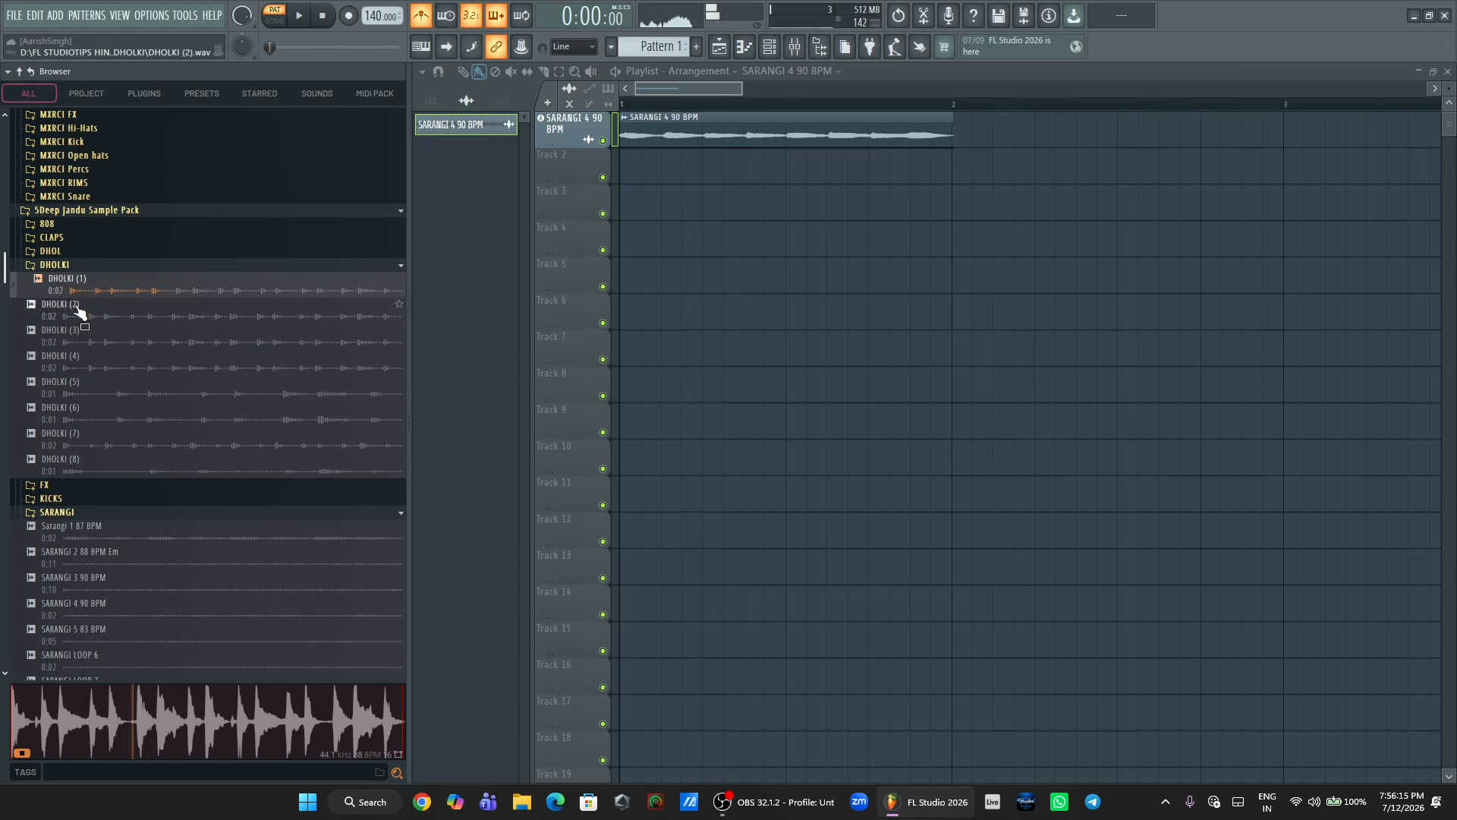
click(97, 755)
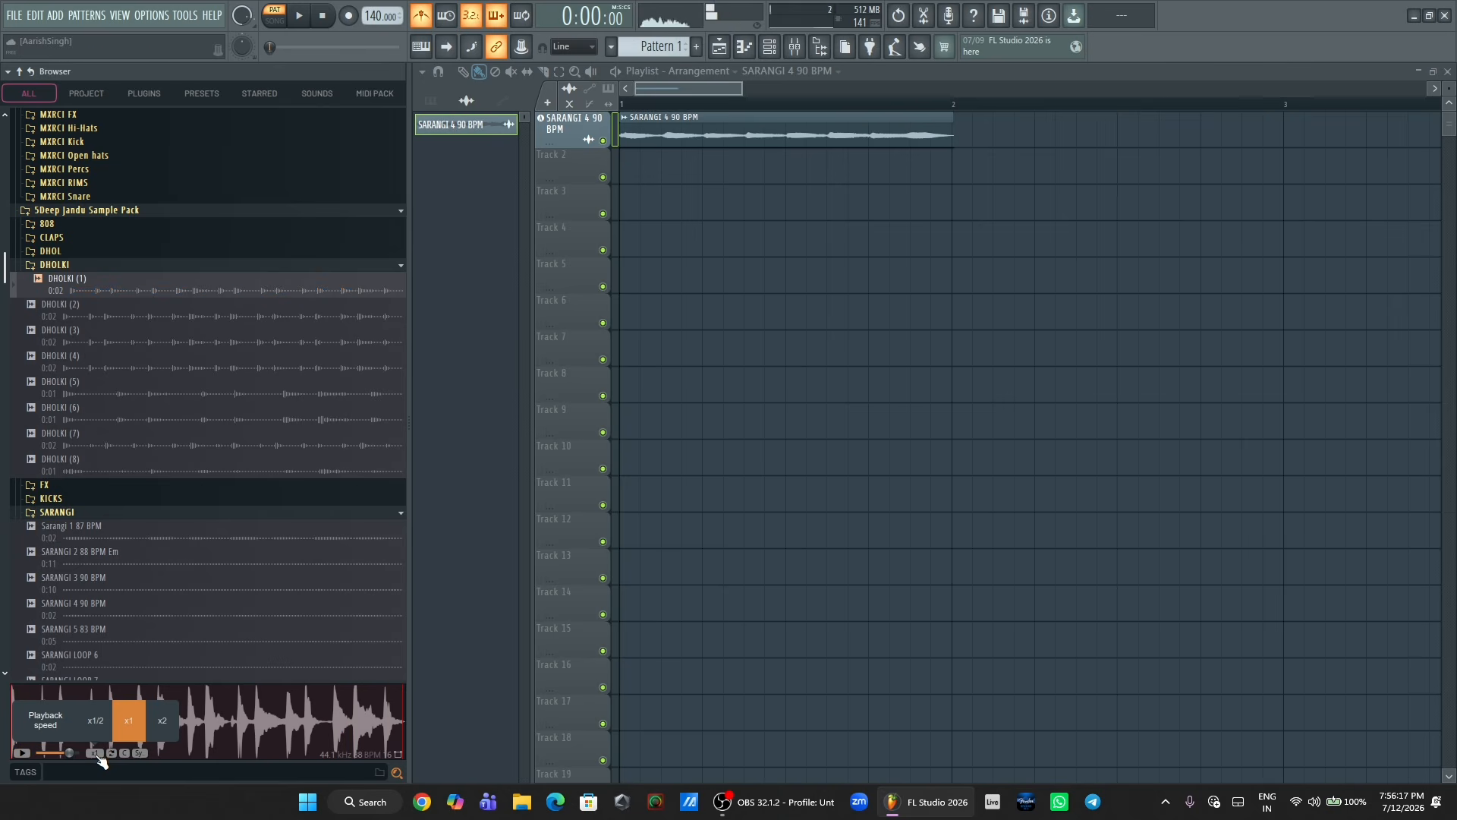
click(97, 755)
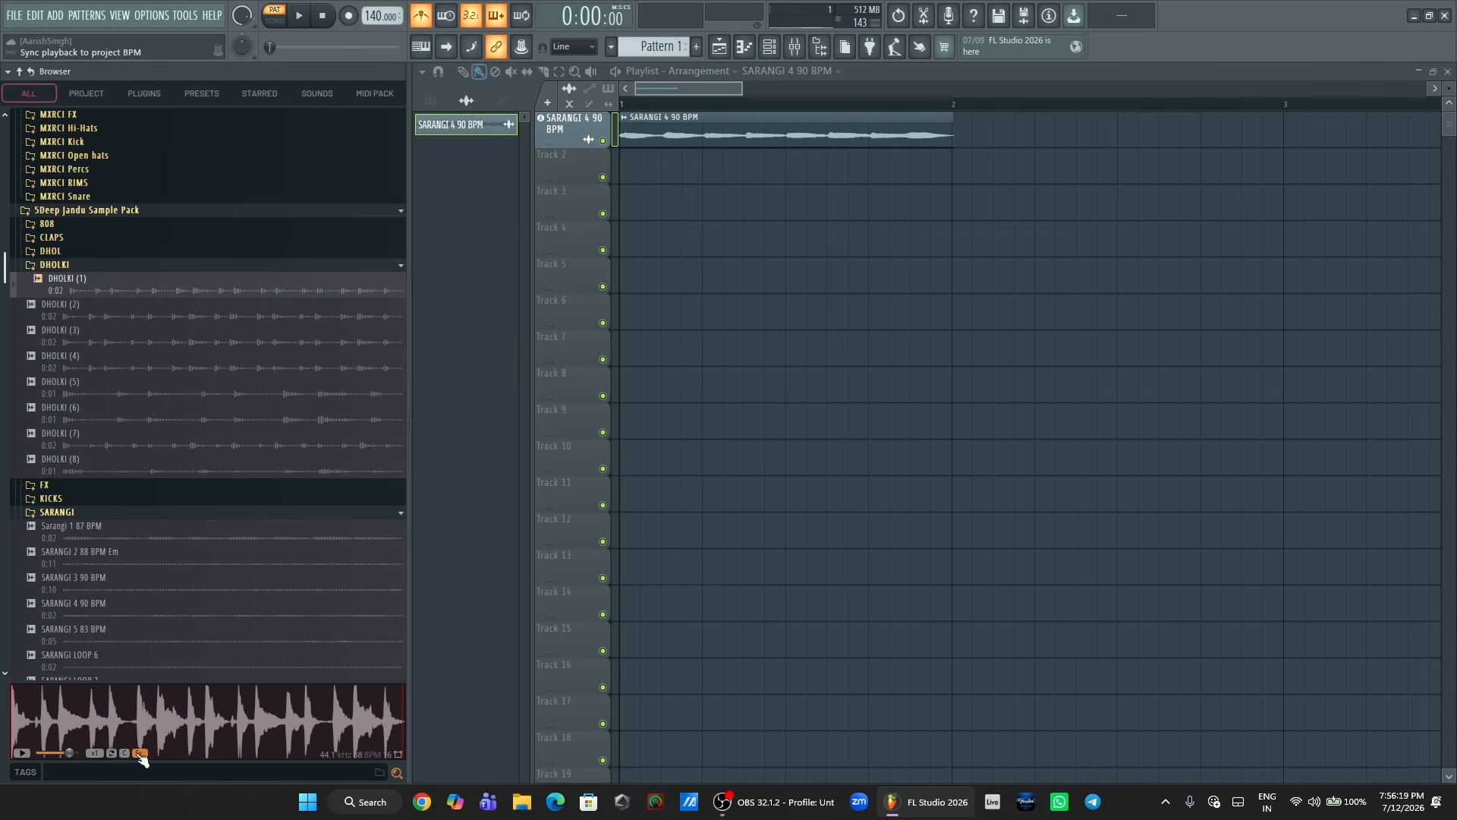
click(140, 756)
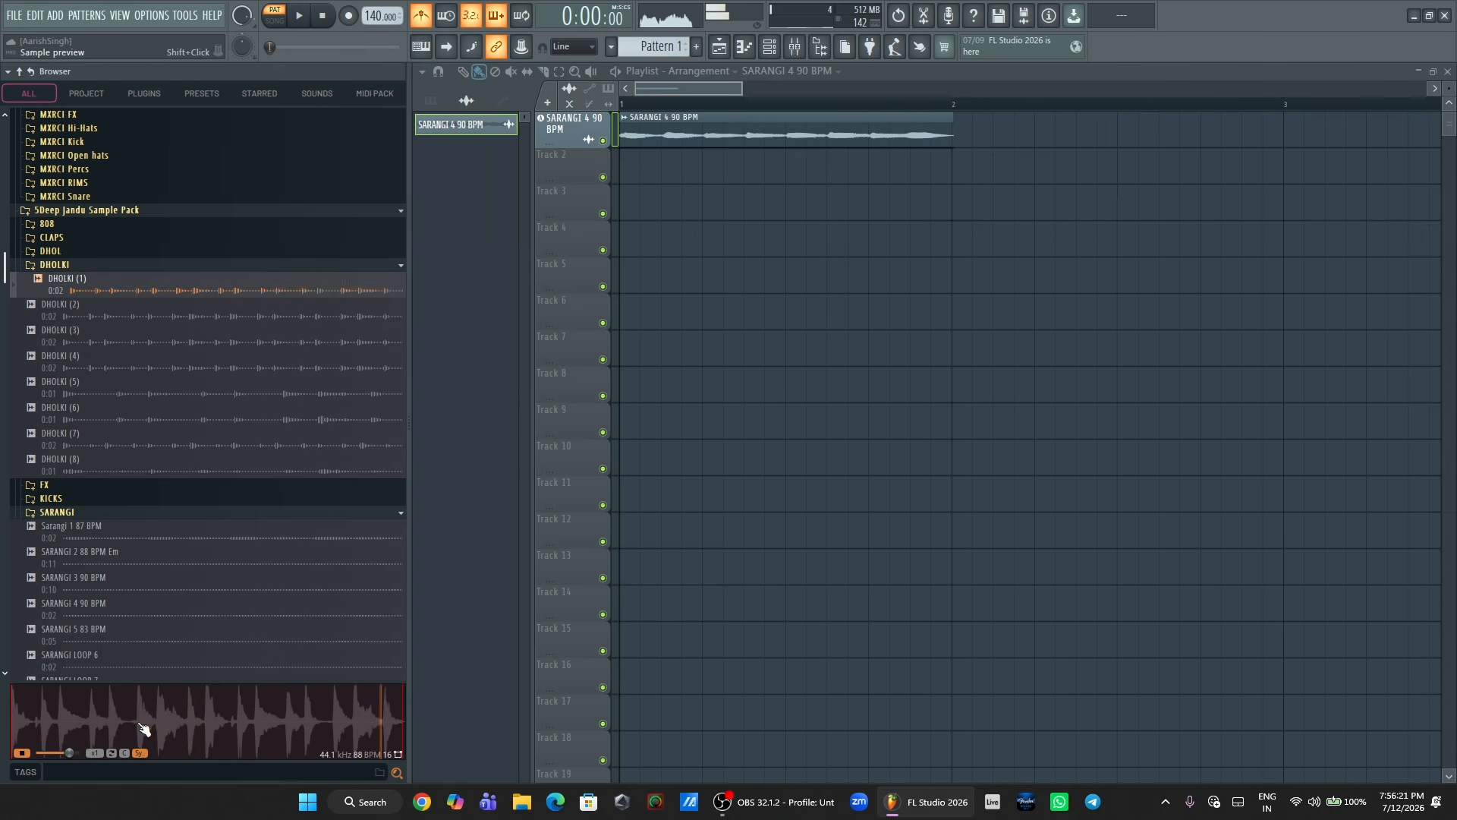
key(alt+F8)
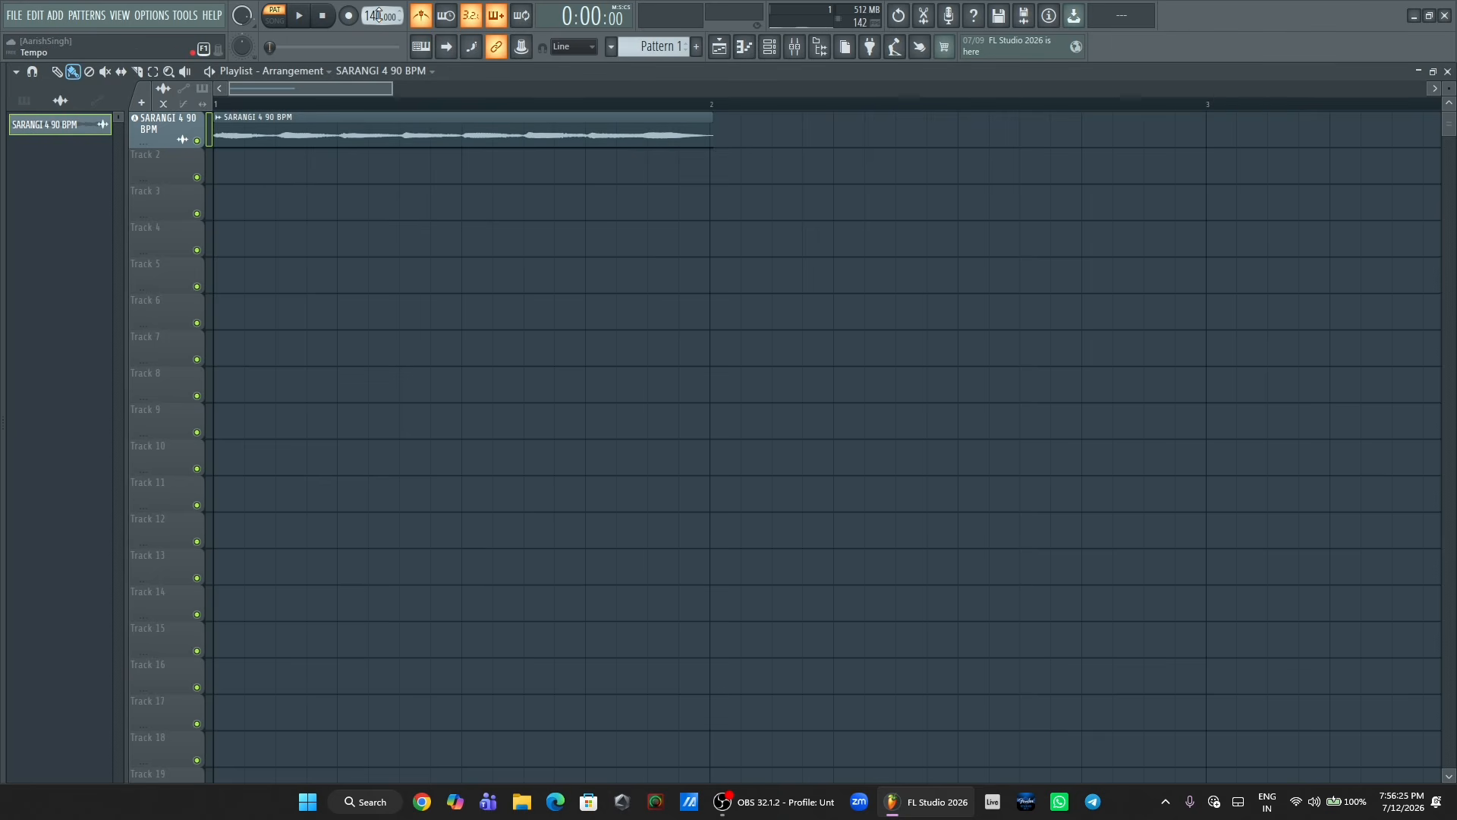
- Add DHOLKI (1) from the sample preview to playlist Track 2 as an audio track
key(alt+F8)
drag(234, 736, 575, 166)
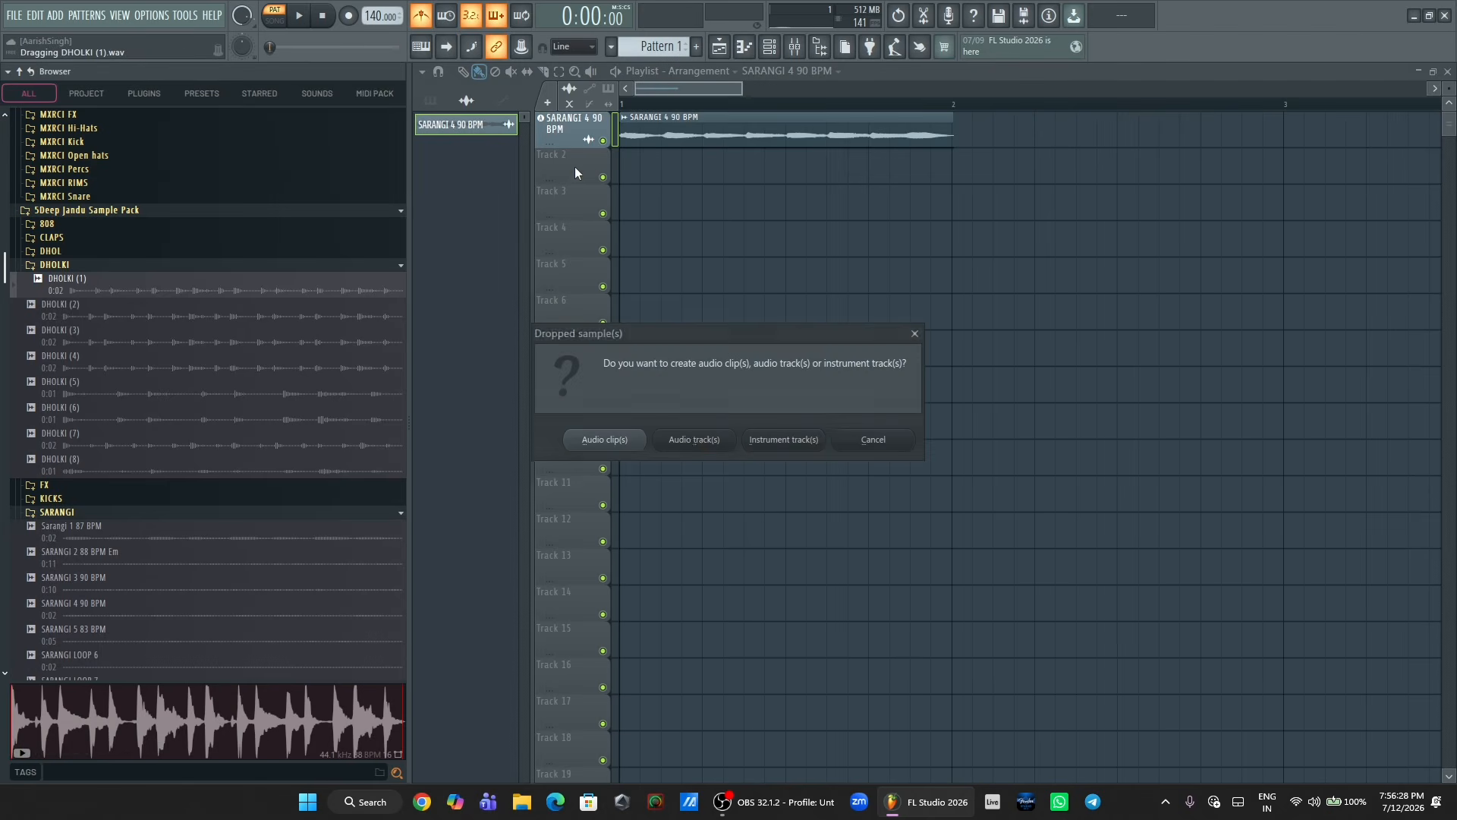
click(697, 444)
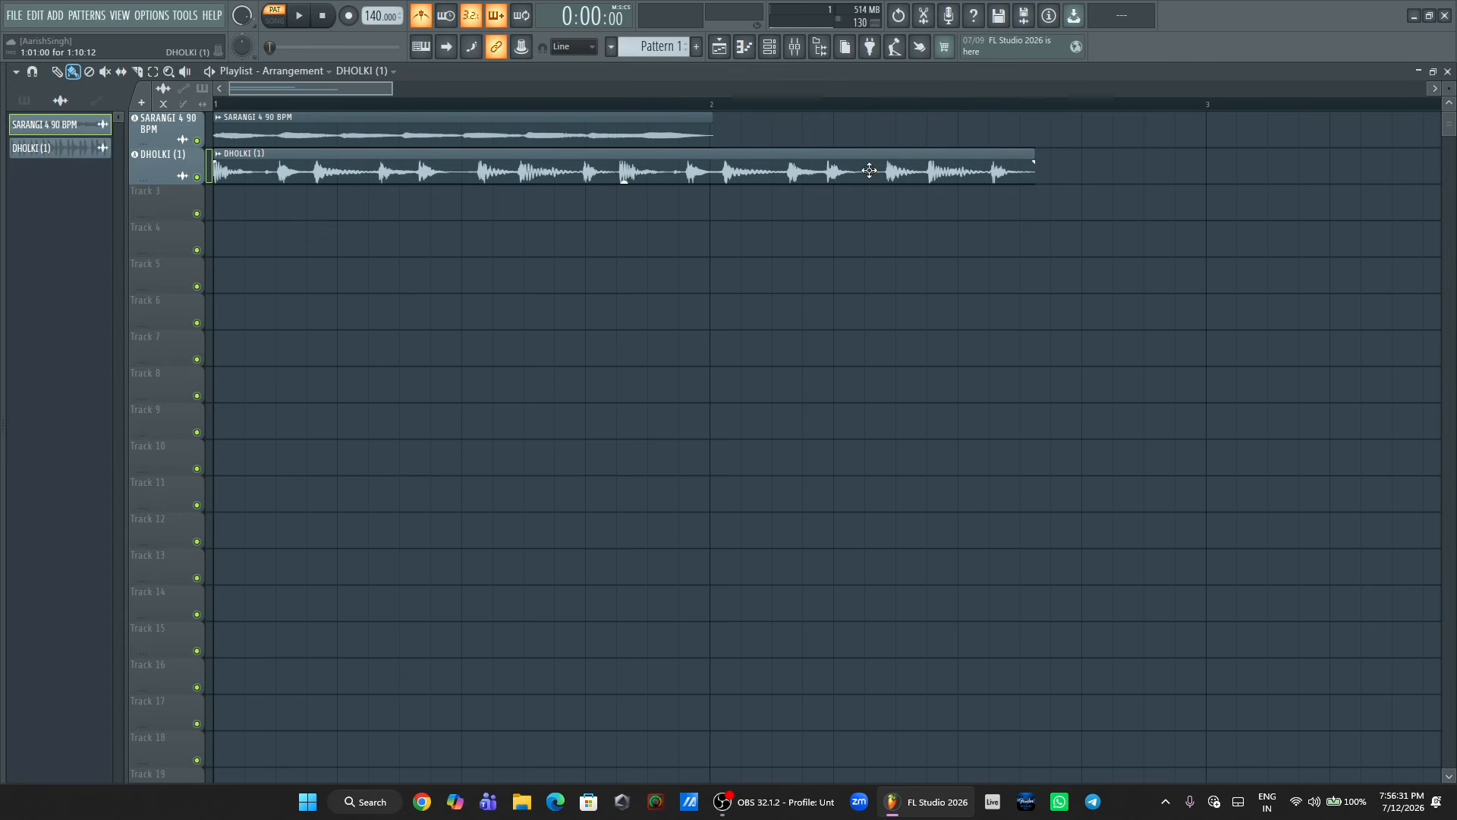
- Enable syncing the preview to the project BPM and add DHOLKI (1) to Track 3 as an audio track
key(alt+F8)
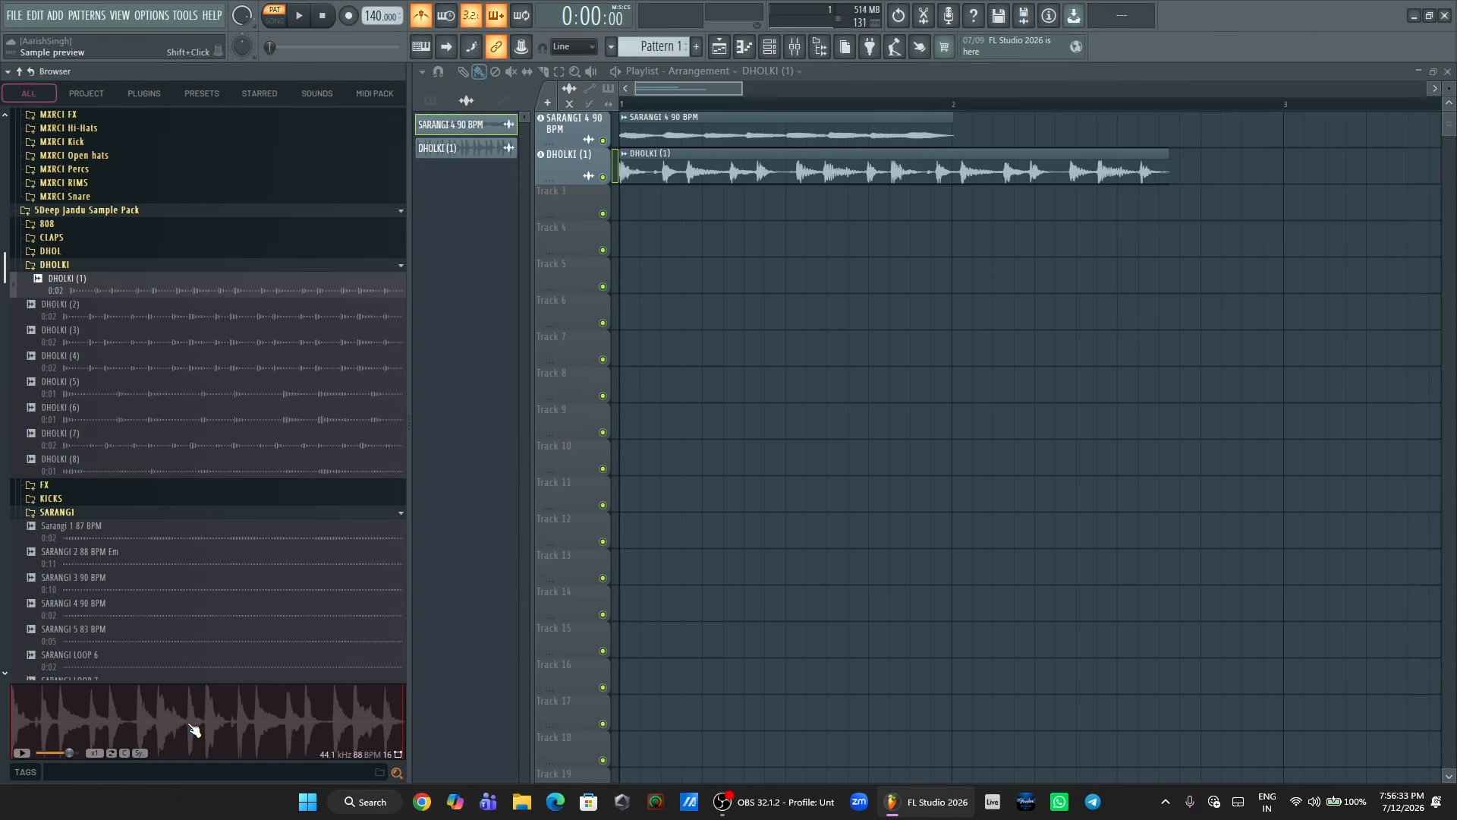
click(143, 753)
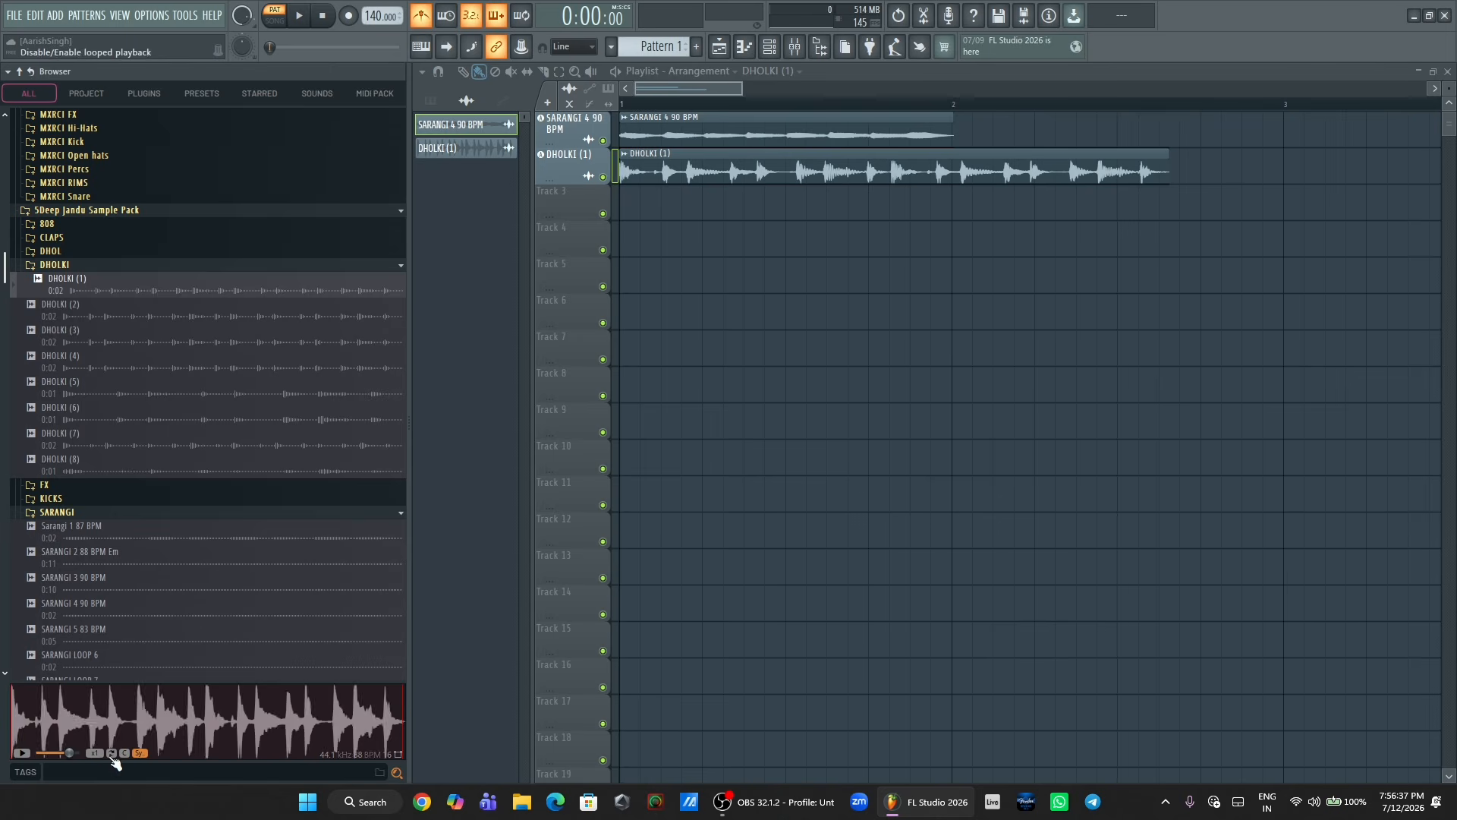
drag(121, 729, 593, 218)
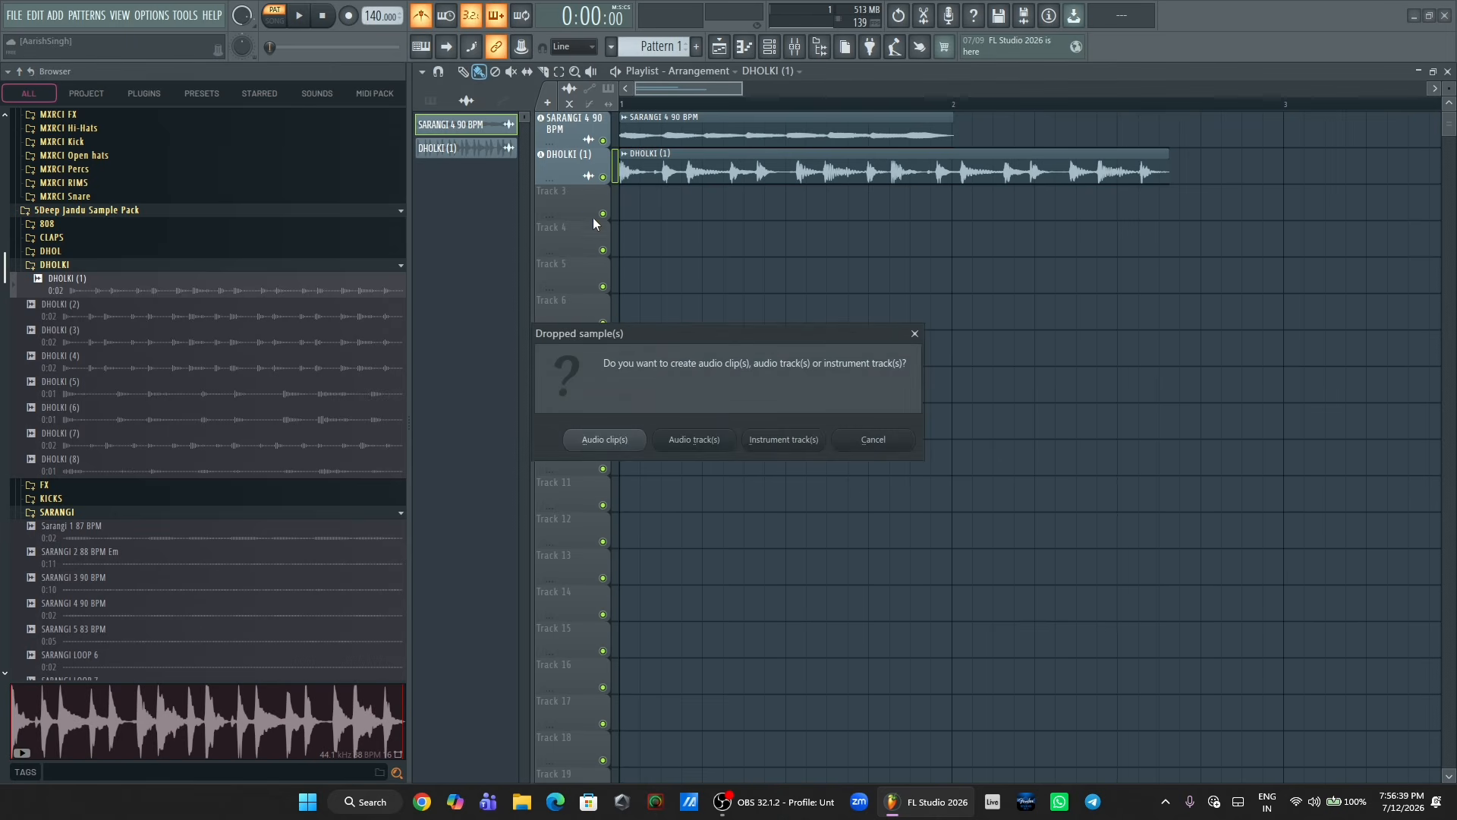
click(693, 440)
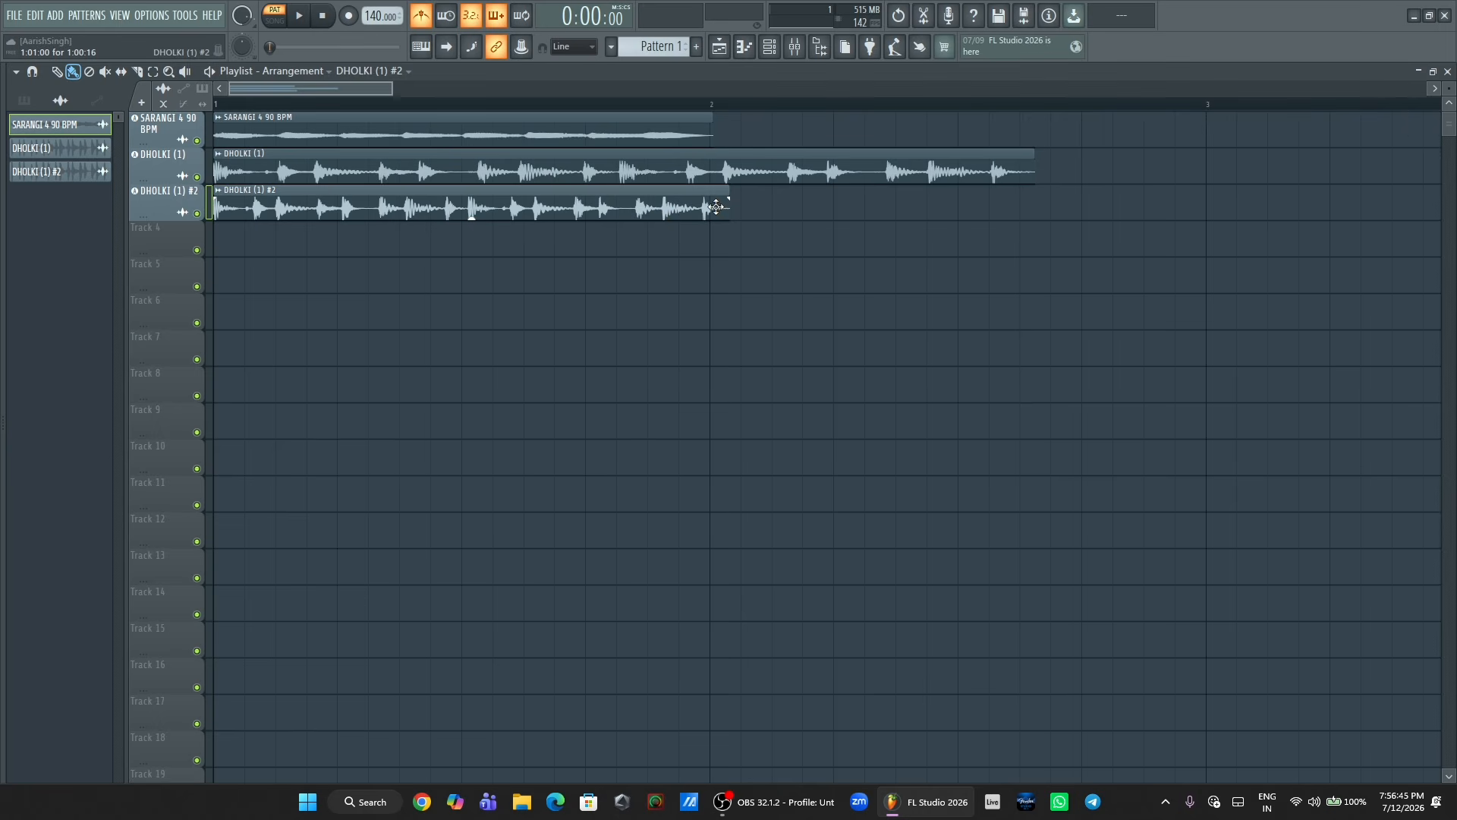
- Start a new empty project without saving the current one
click(15, 19)
click(21, 35)
click(752, 439)
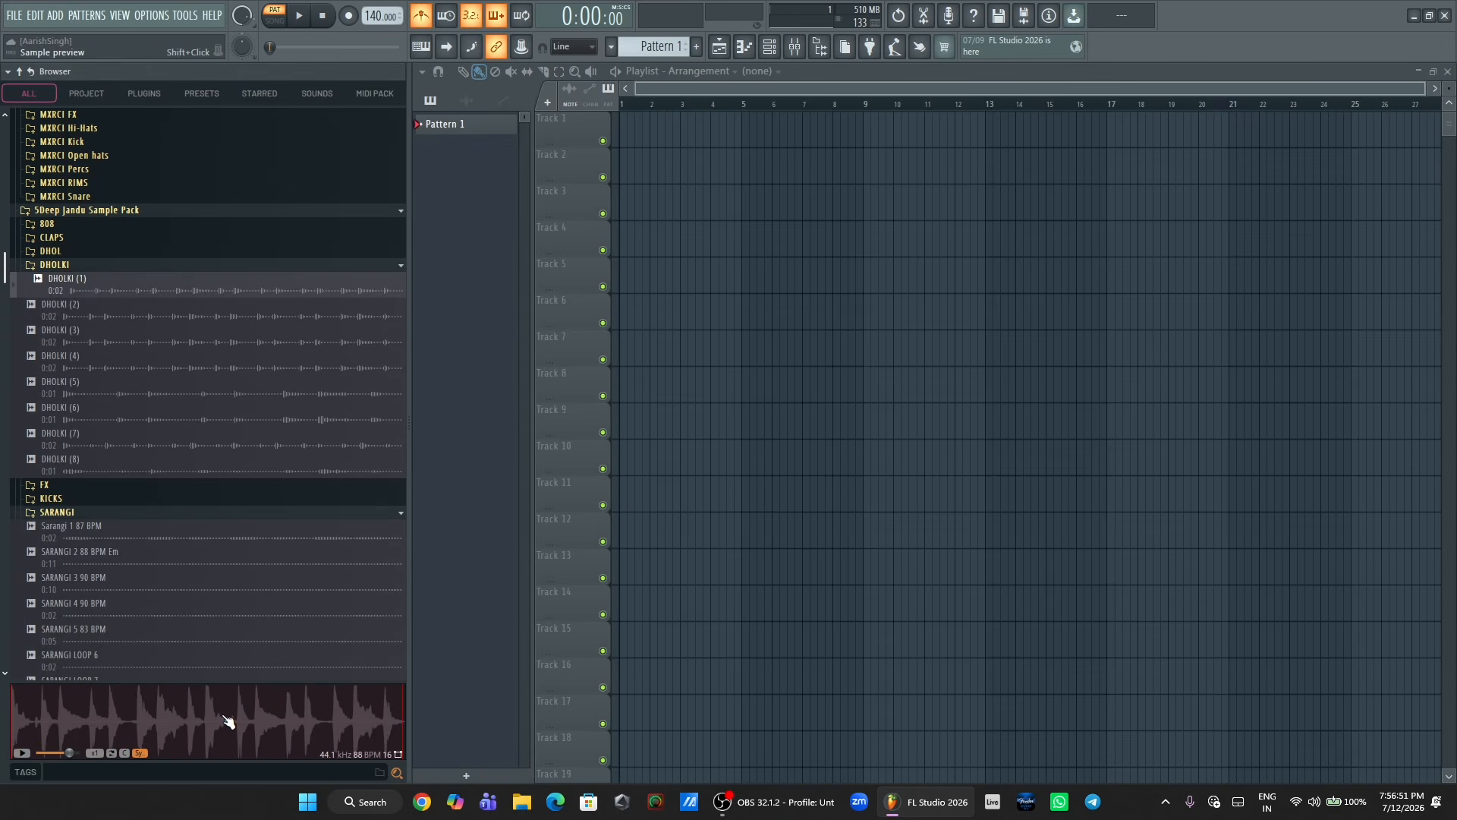
- Add the synced DHOLKI (1) sample to the first playlist track as an audio track
drag(228, 716, 600, 253)
drag(566, 132, 568, 136)
click(680, 441)
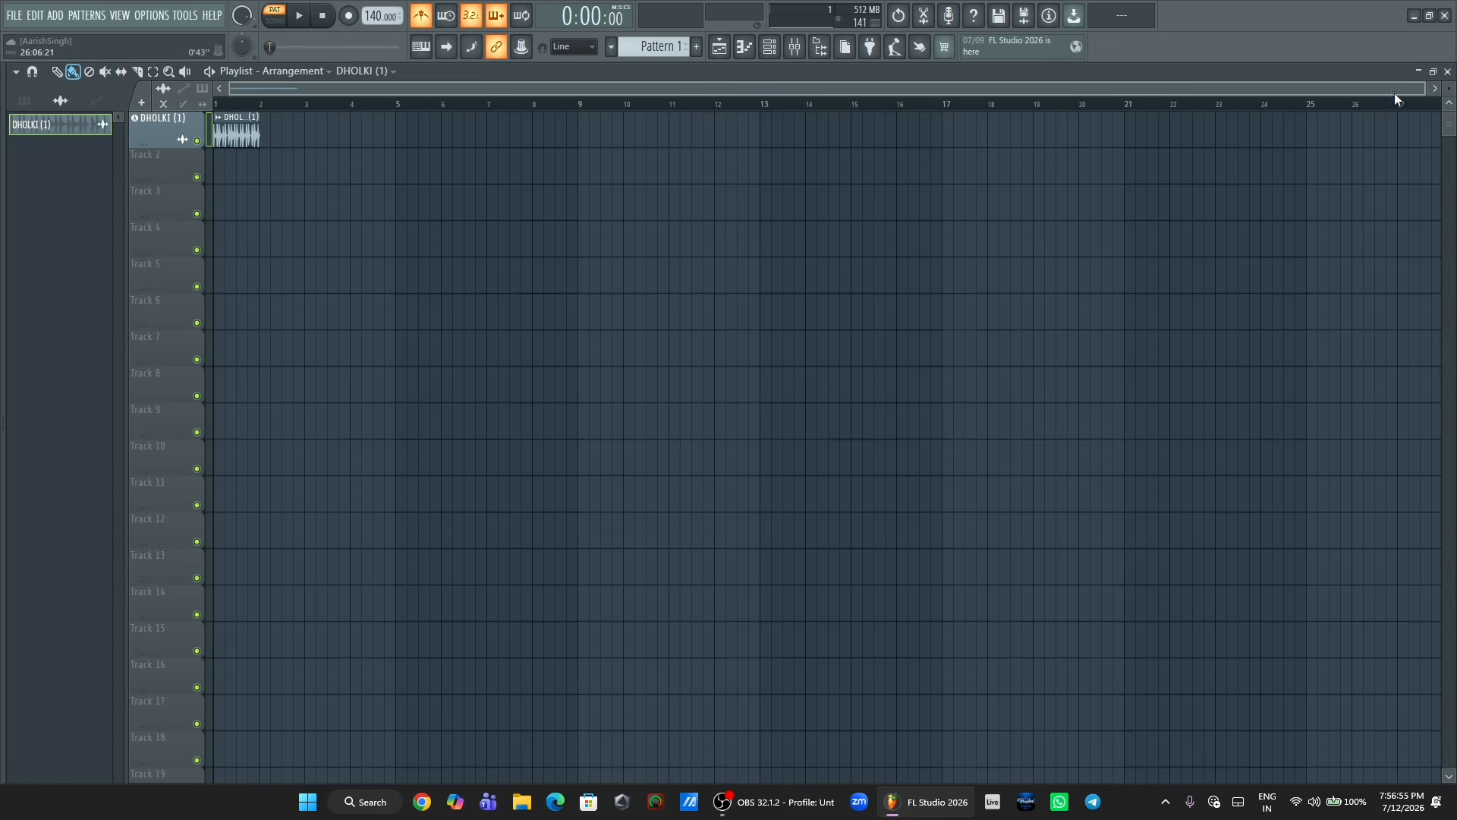
- Reset the time stretching of the DHOLKI (1) clip and set its stretch mode to Stretch
drag(1420, 88, 361, 90)
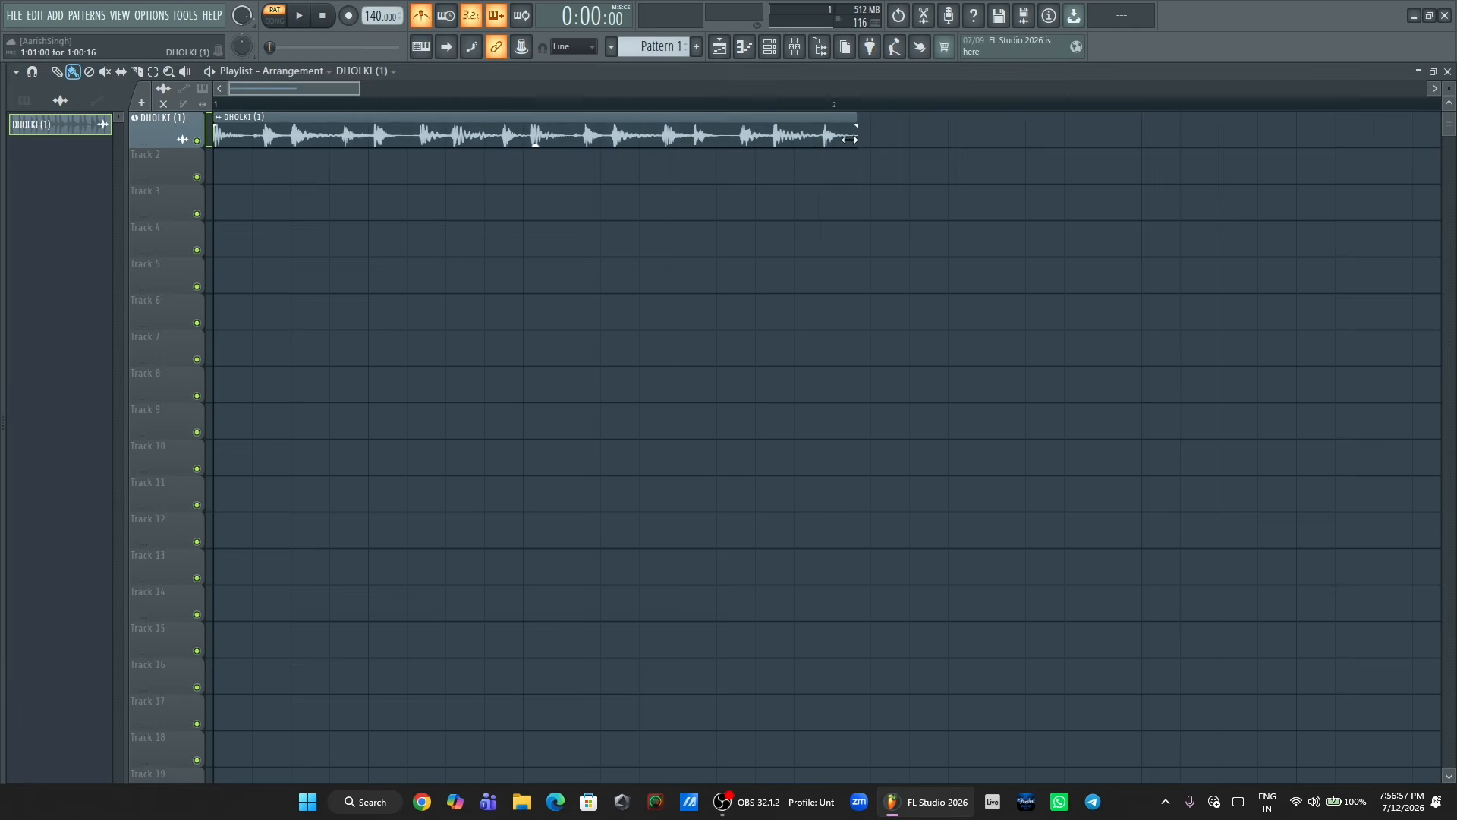
double_click(773, 127)
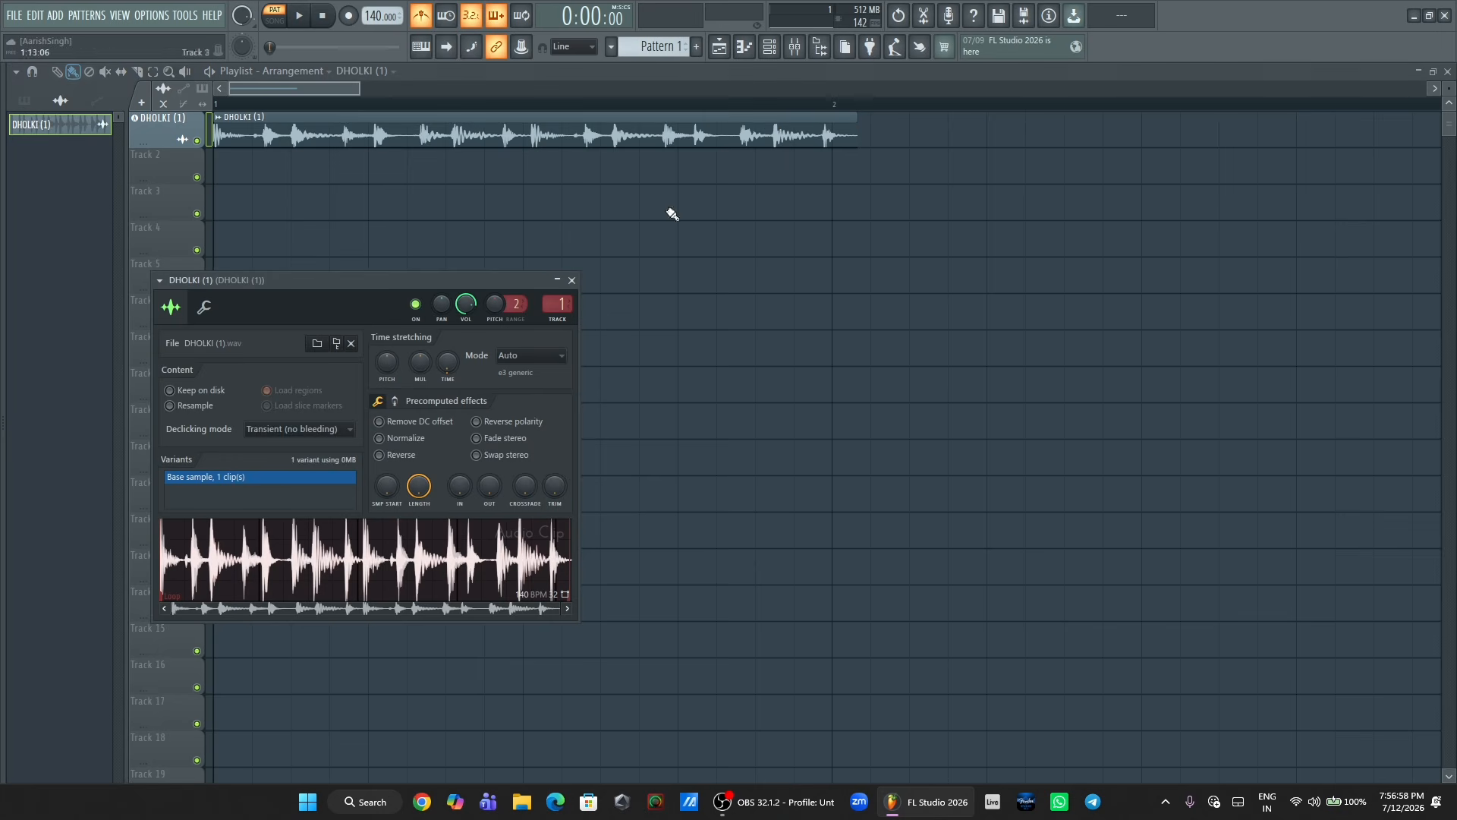
right_click(448, 363)
click(463, 375)
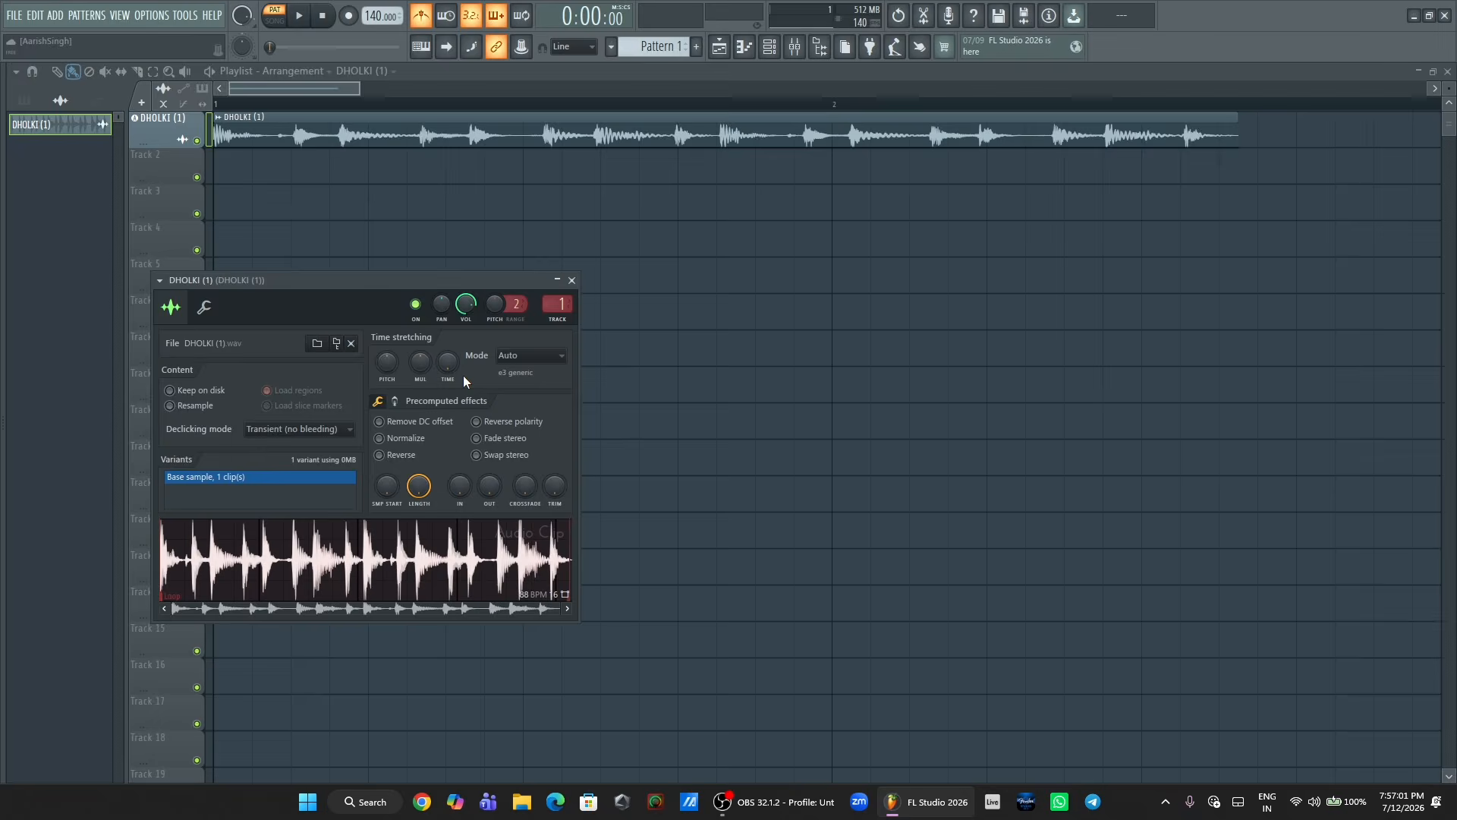
click(504, 354)
click(532, 388)
click(572, 280)
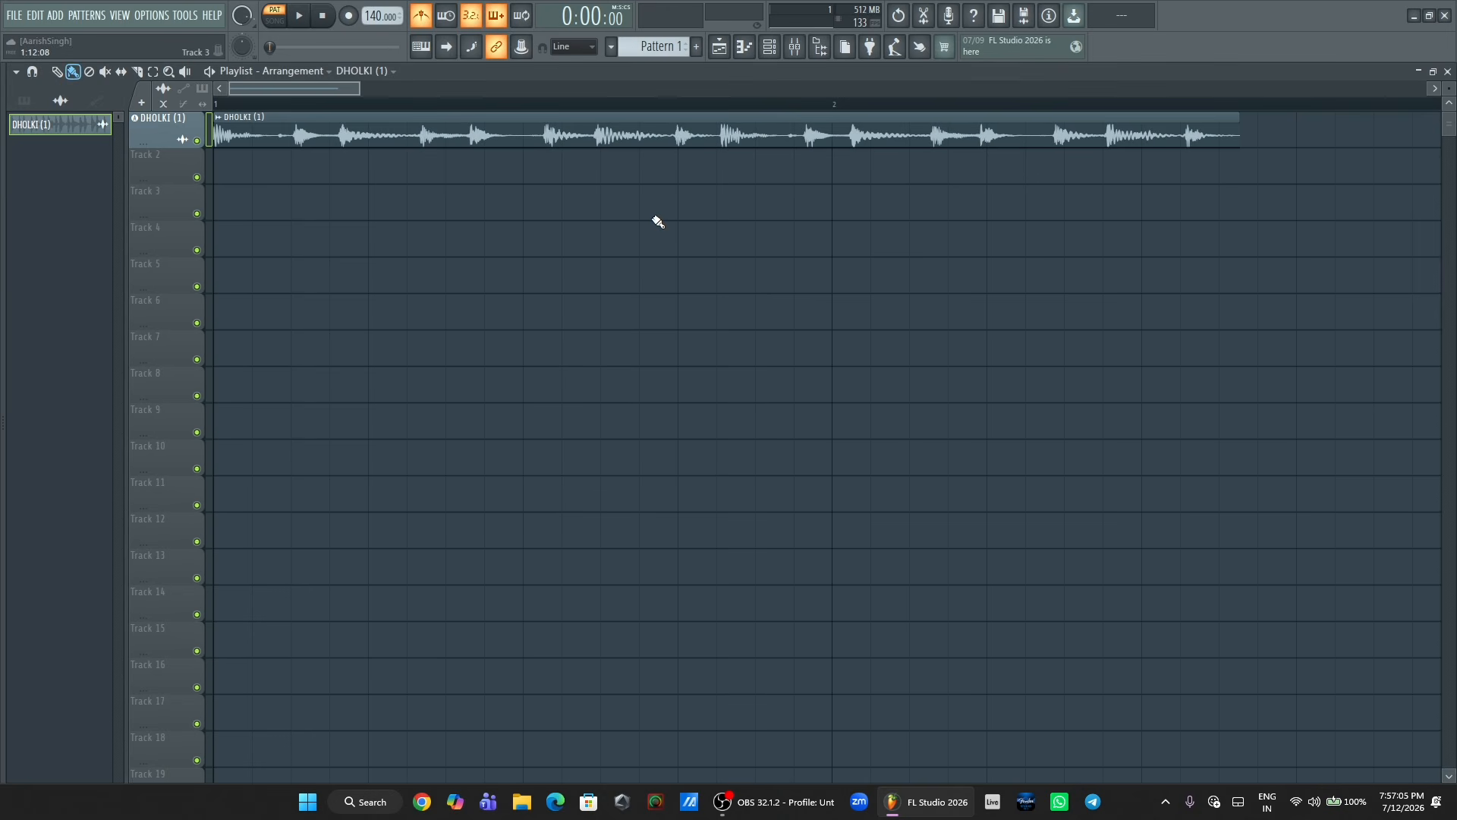
key(alt+F8)
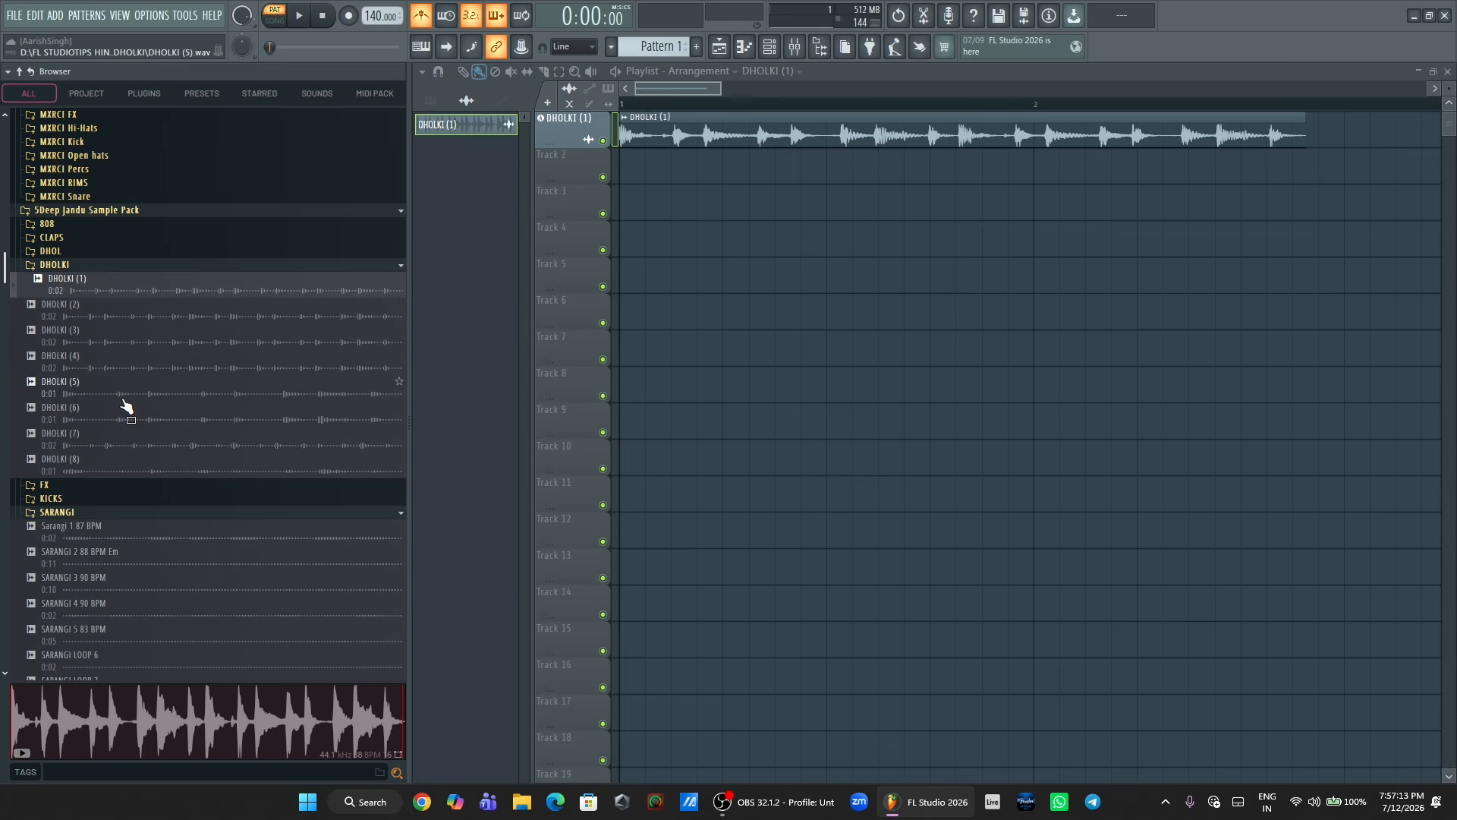
key(alt+F8)
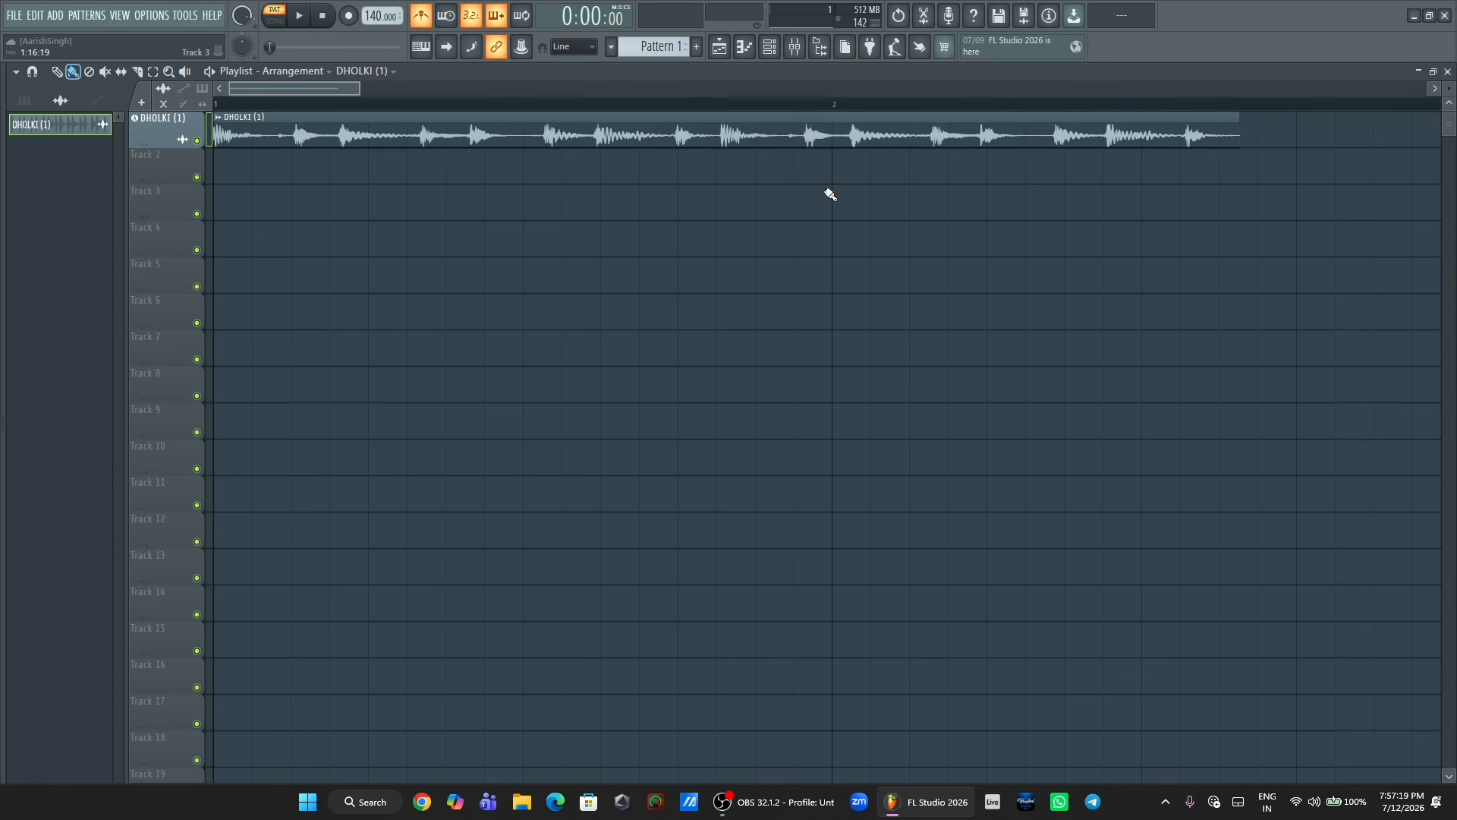
- Normalize the gain of the DHOLKI (1) clip directly in the playlist
drag(360, 89, 403, 89)
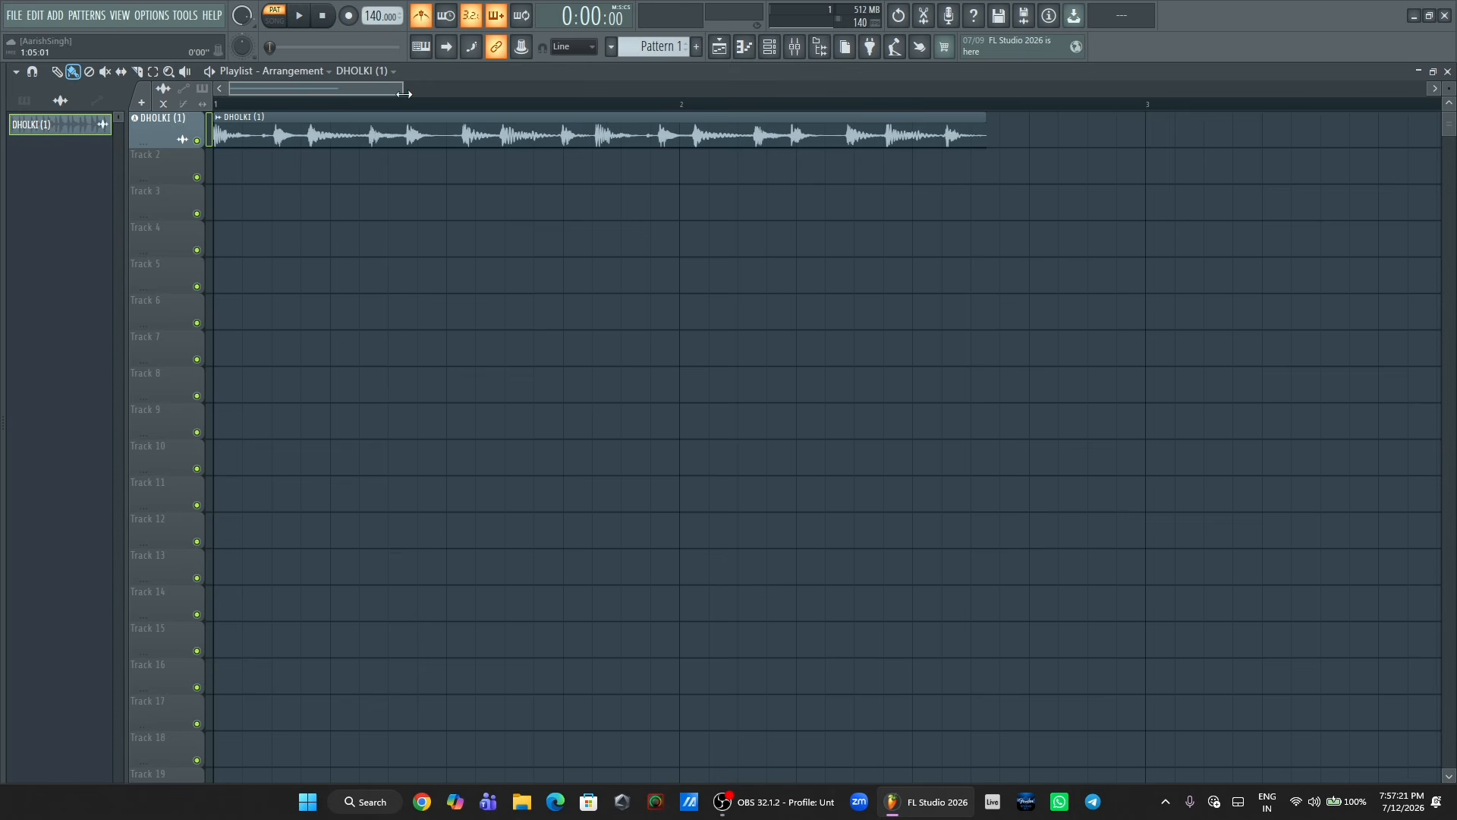
right_click(602, 145)
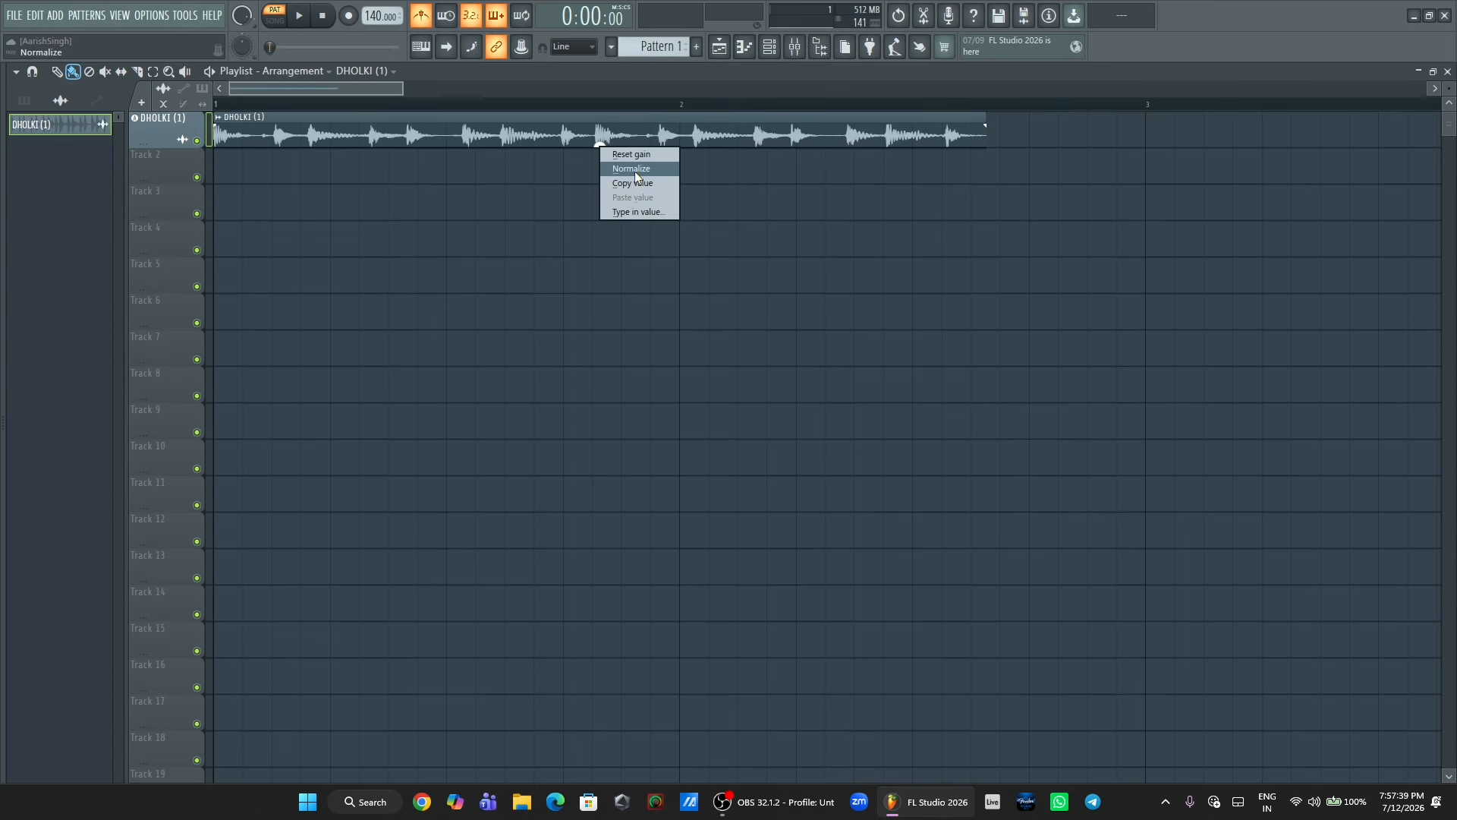
click(635, 171)
- Switch the precomputed Normalize effect on and back off in the DHOLKI (1) channel settings
double_click(605, 137)
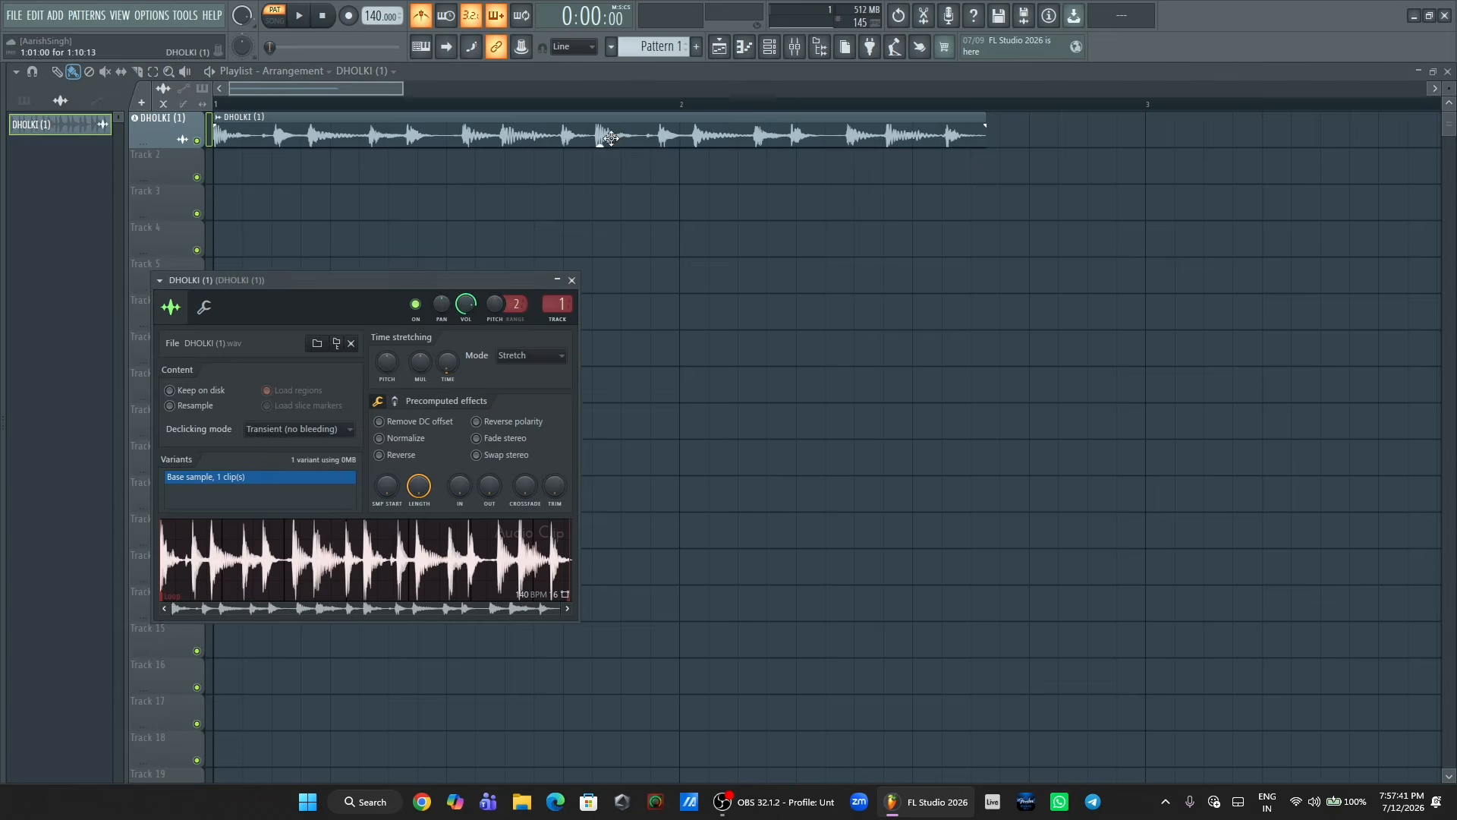
click(405, 440)
click(406, 439)
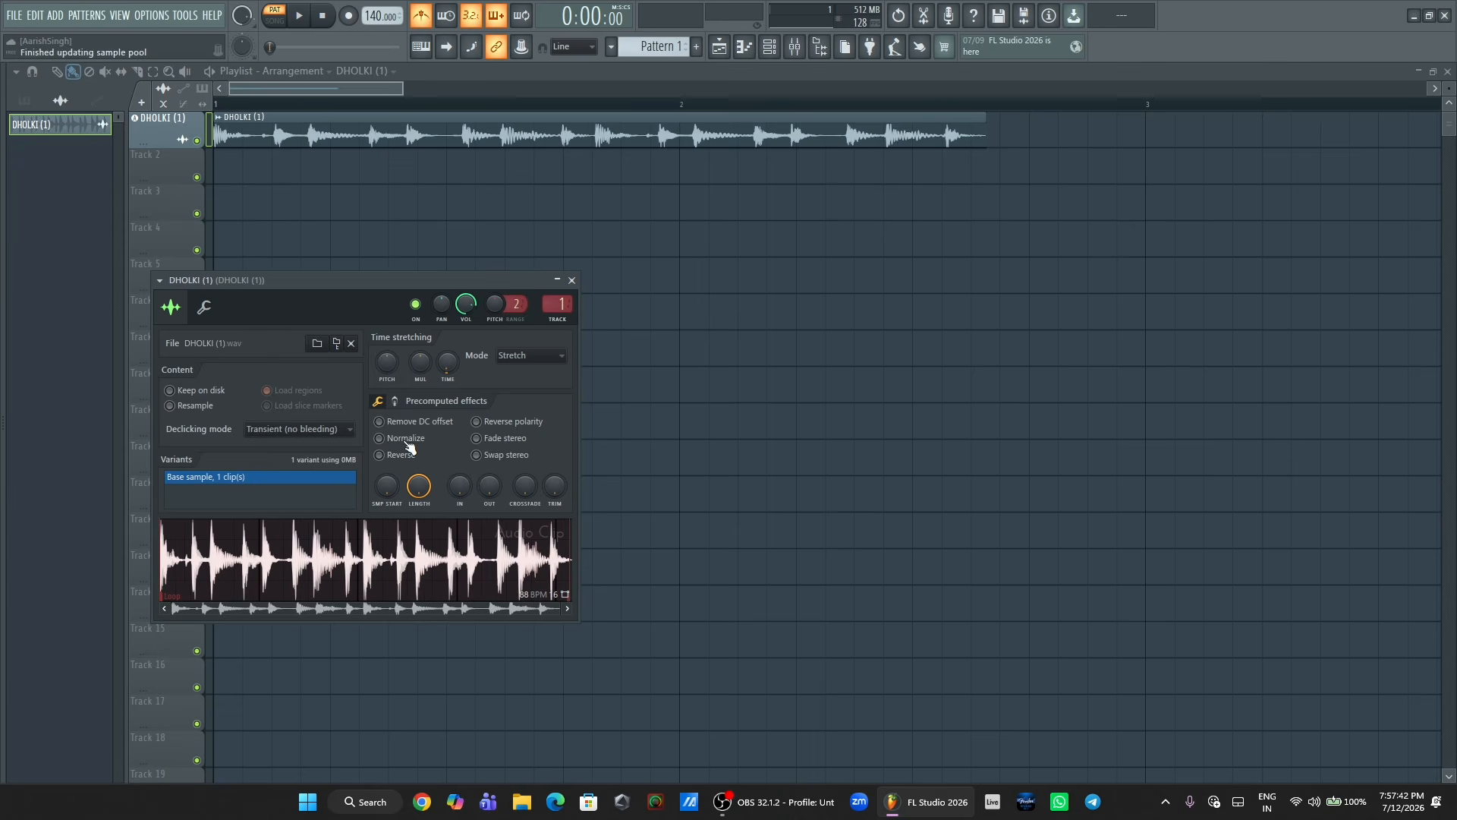
click(571, 281)
- Replace the sample of the DHOLKI (1) clip with Sarangi 1 87 BPM and check its channel settings
key(alt+F8)
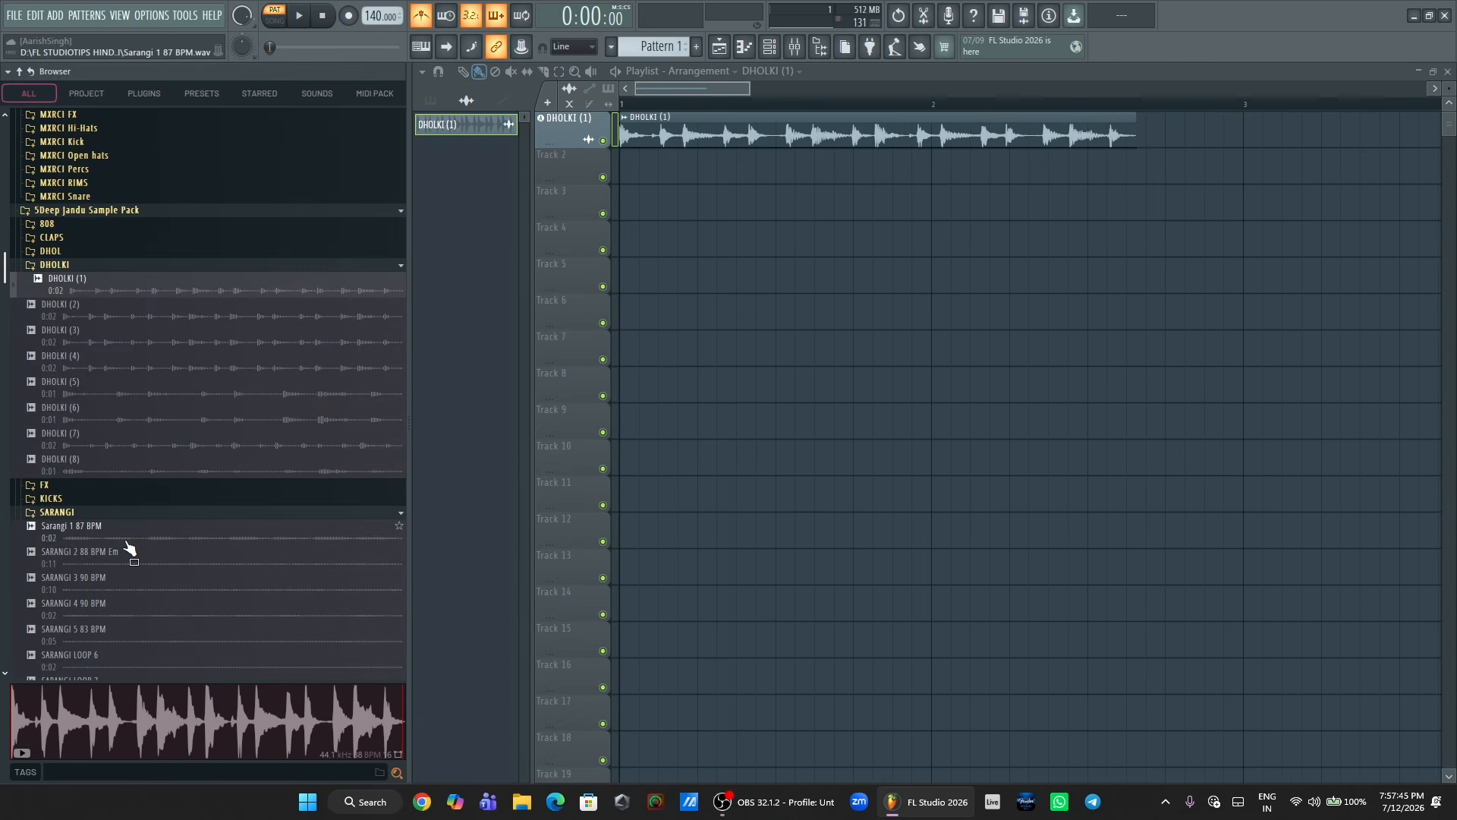
click(127, 542)
drag(129, 547, 658, 139)
key(alt+F8)
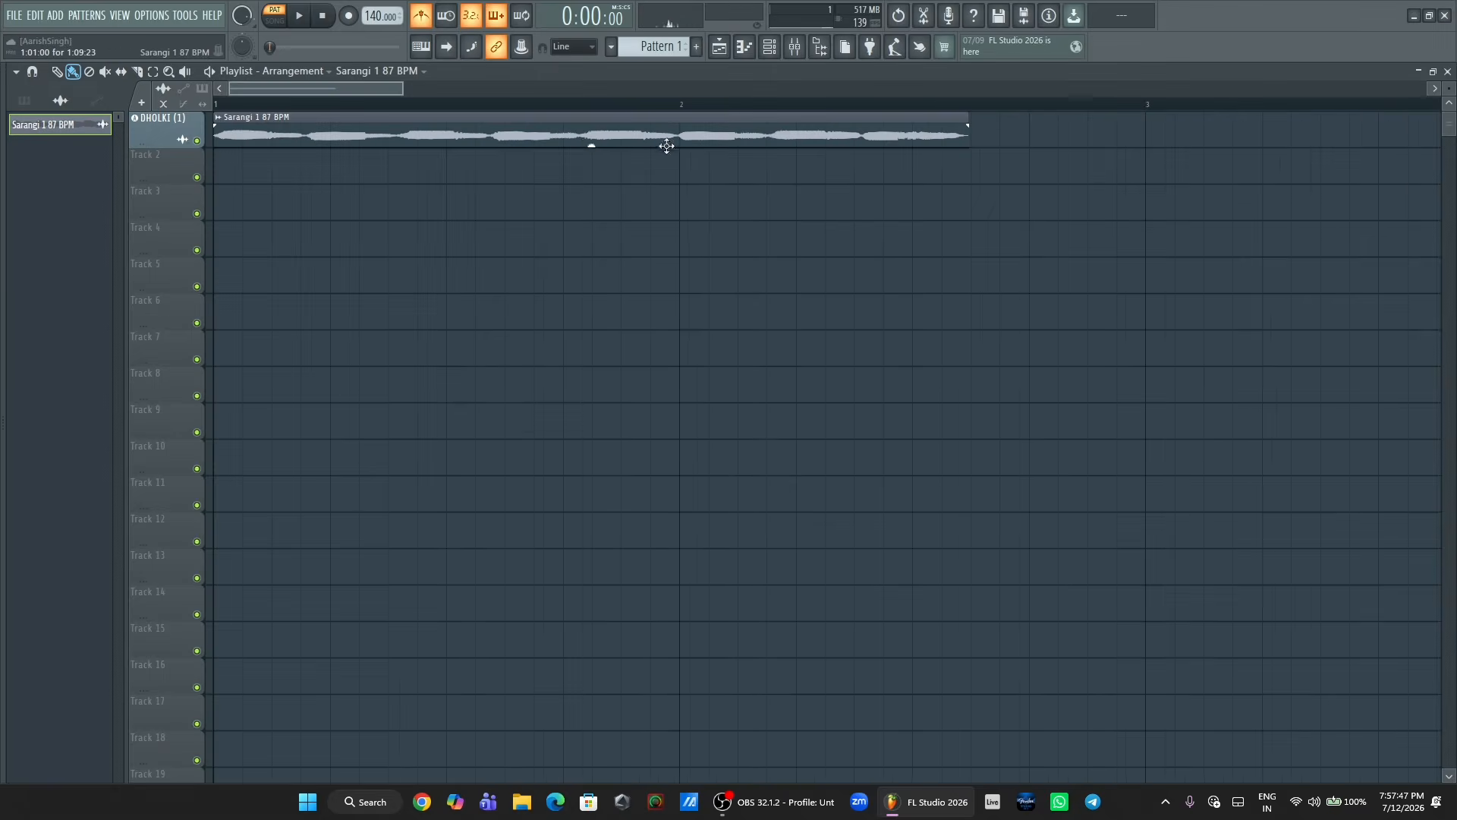
double_click(589, 138)
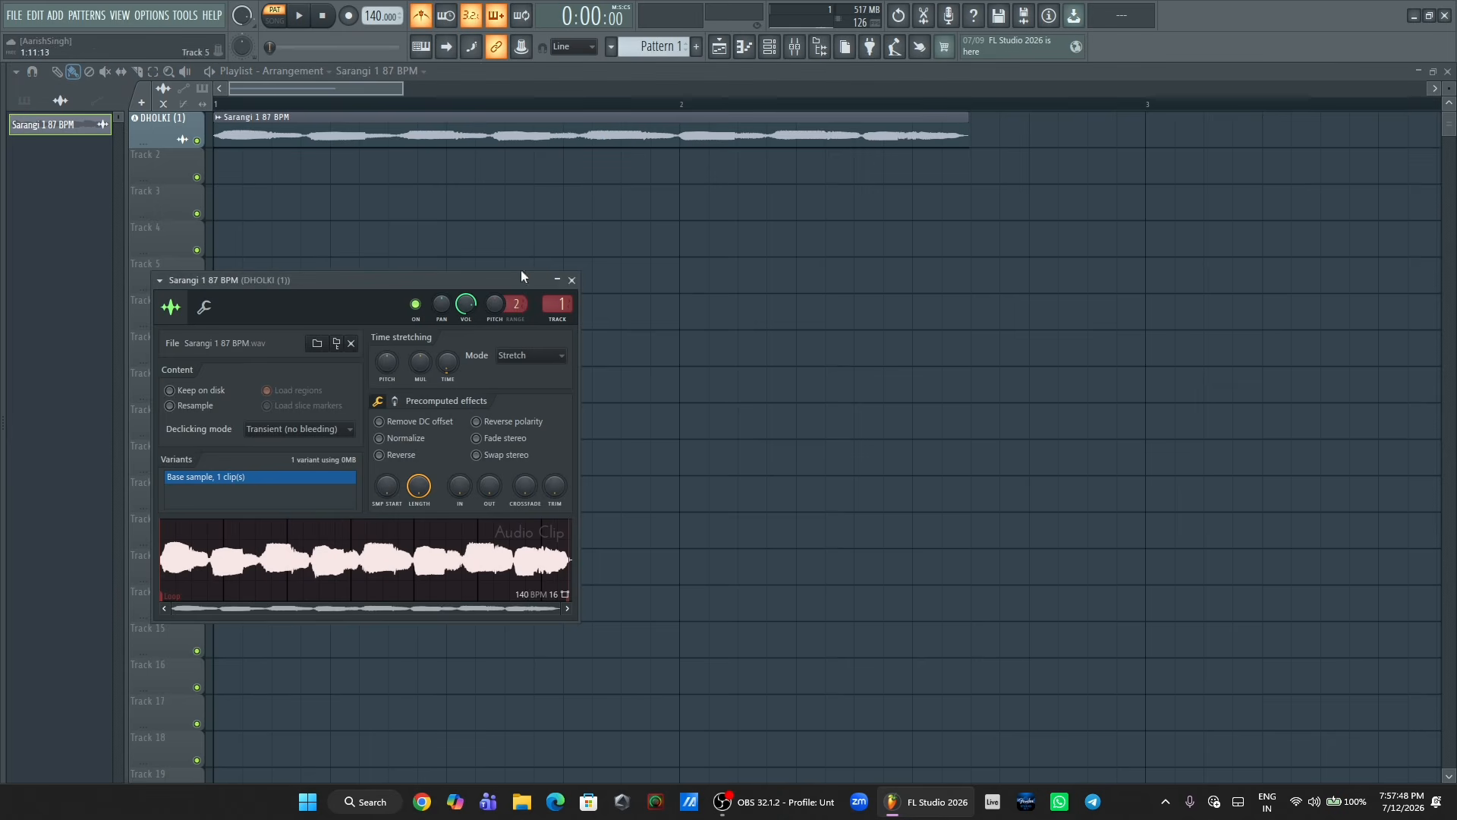
click(572, 281)
- Normalize the gain of the Sarangi 1 87 BPM clip and reset it
right_click(592, 145)
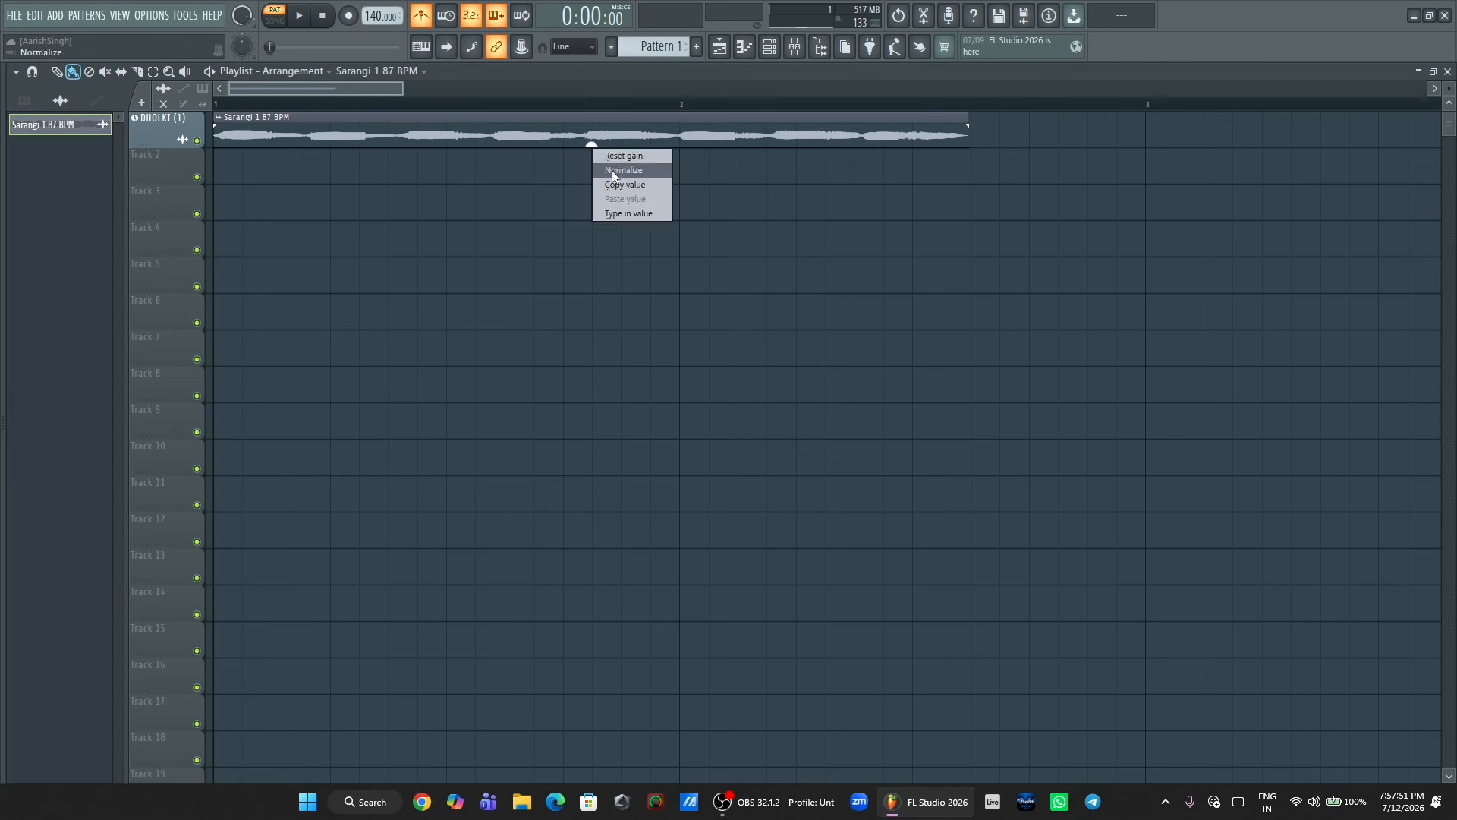
click(614, 171)
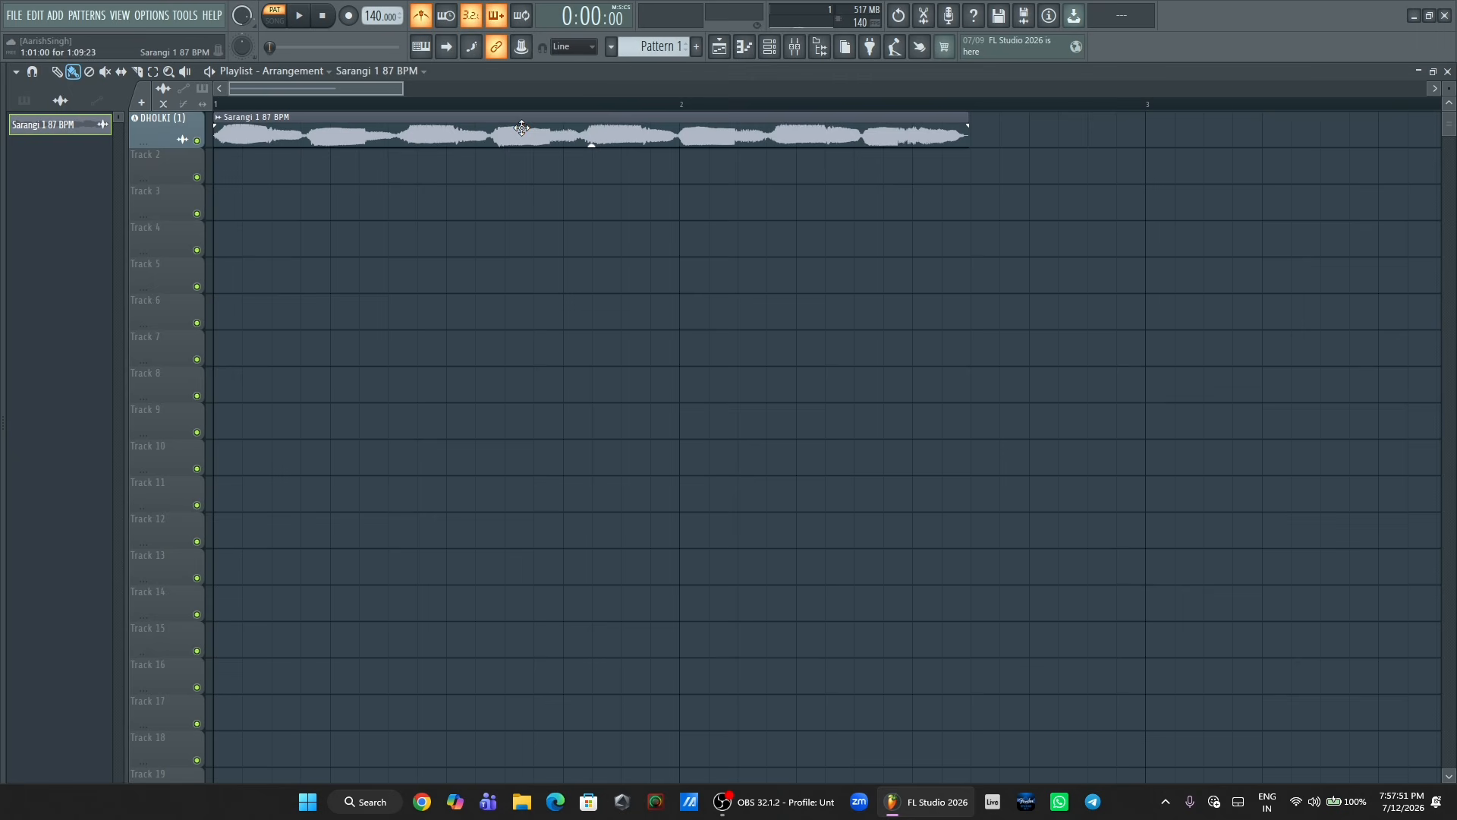
right_click(592, 147)
click(616, 162)
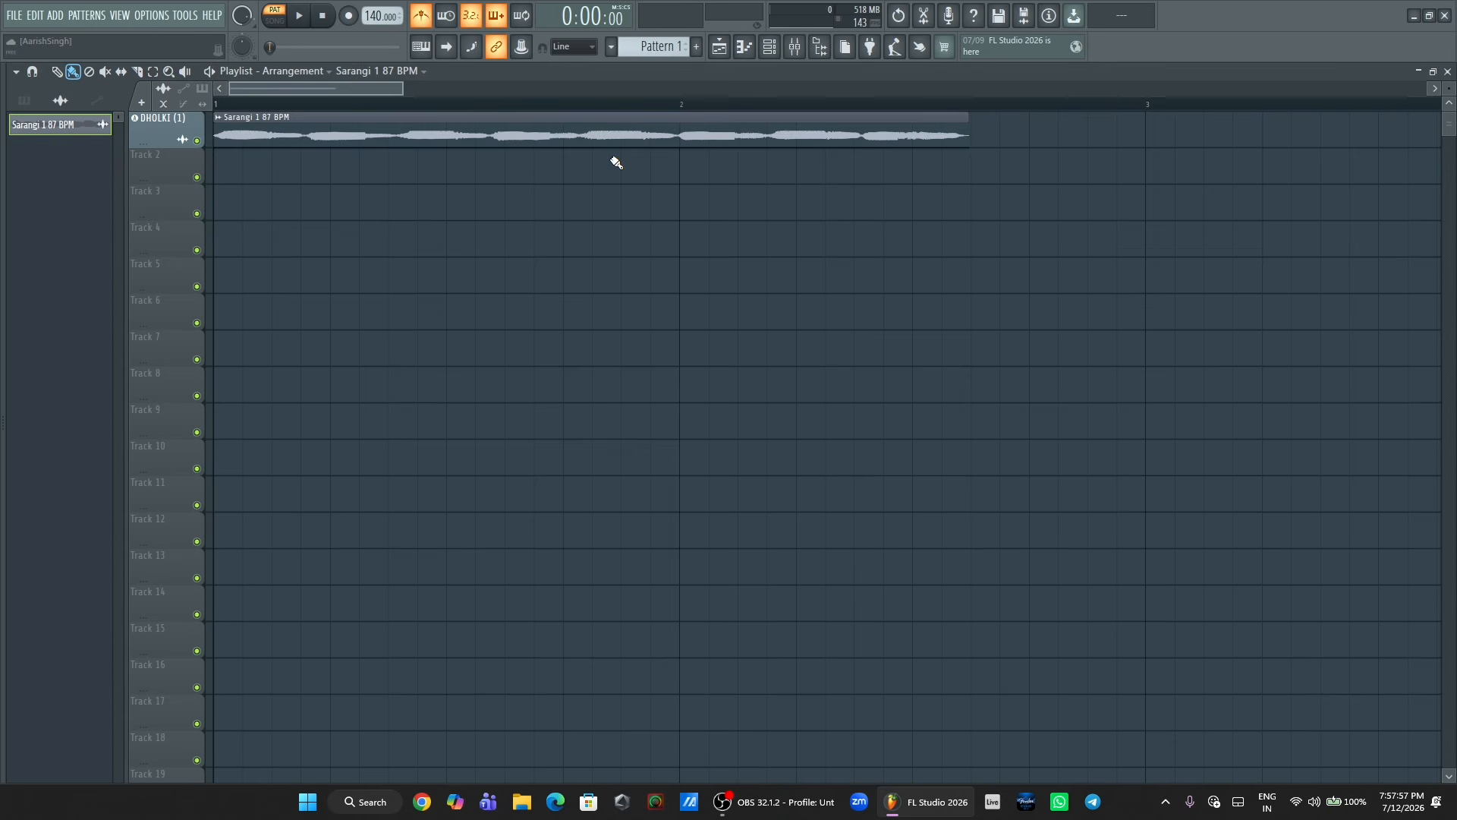
- Slice the Sarangi 1 87 BPM clip into five pieces, cutting at 1:05, 1:11, 2:01 and 2:05
key(c)
click(338, 149)
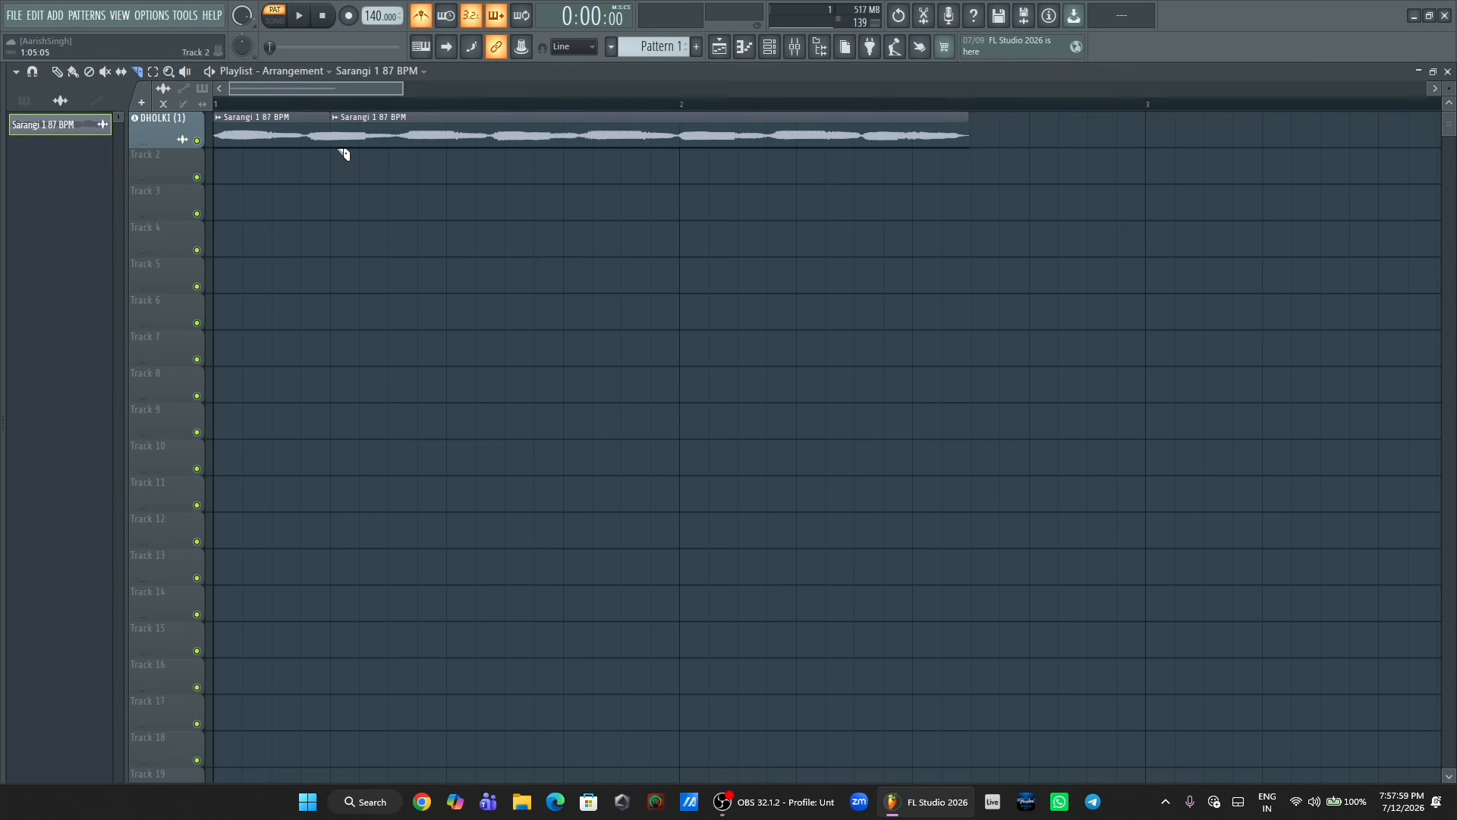
click(507, 137)
click(680, 127)
click(795, 135)
- Move the last Sarangi slice down to Track 2 and the second slice down to Track 4
key(b)
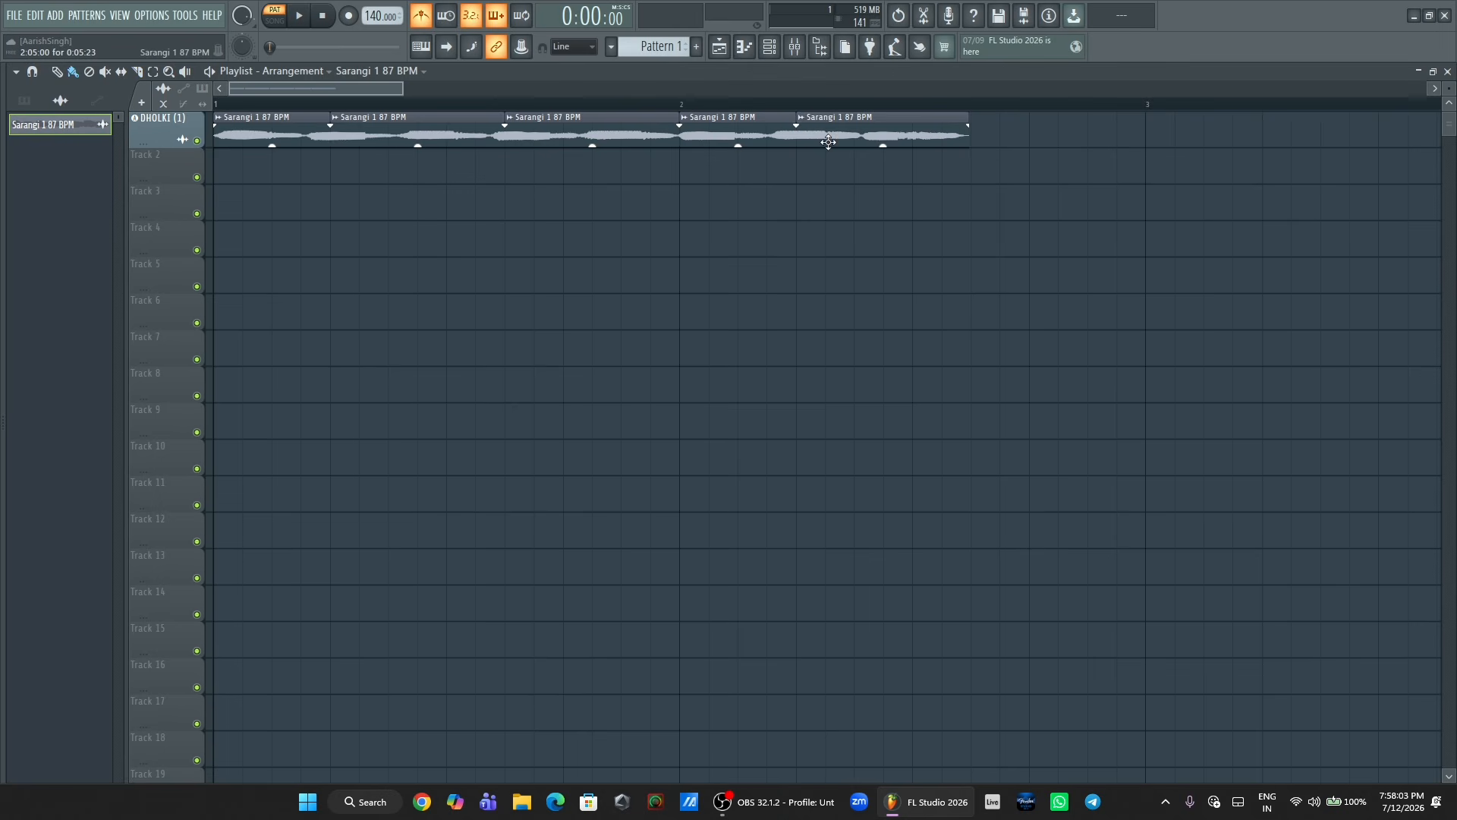
drag(829, 139, 829, 175)
drag(417, 135, 417, 245)
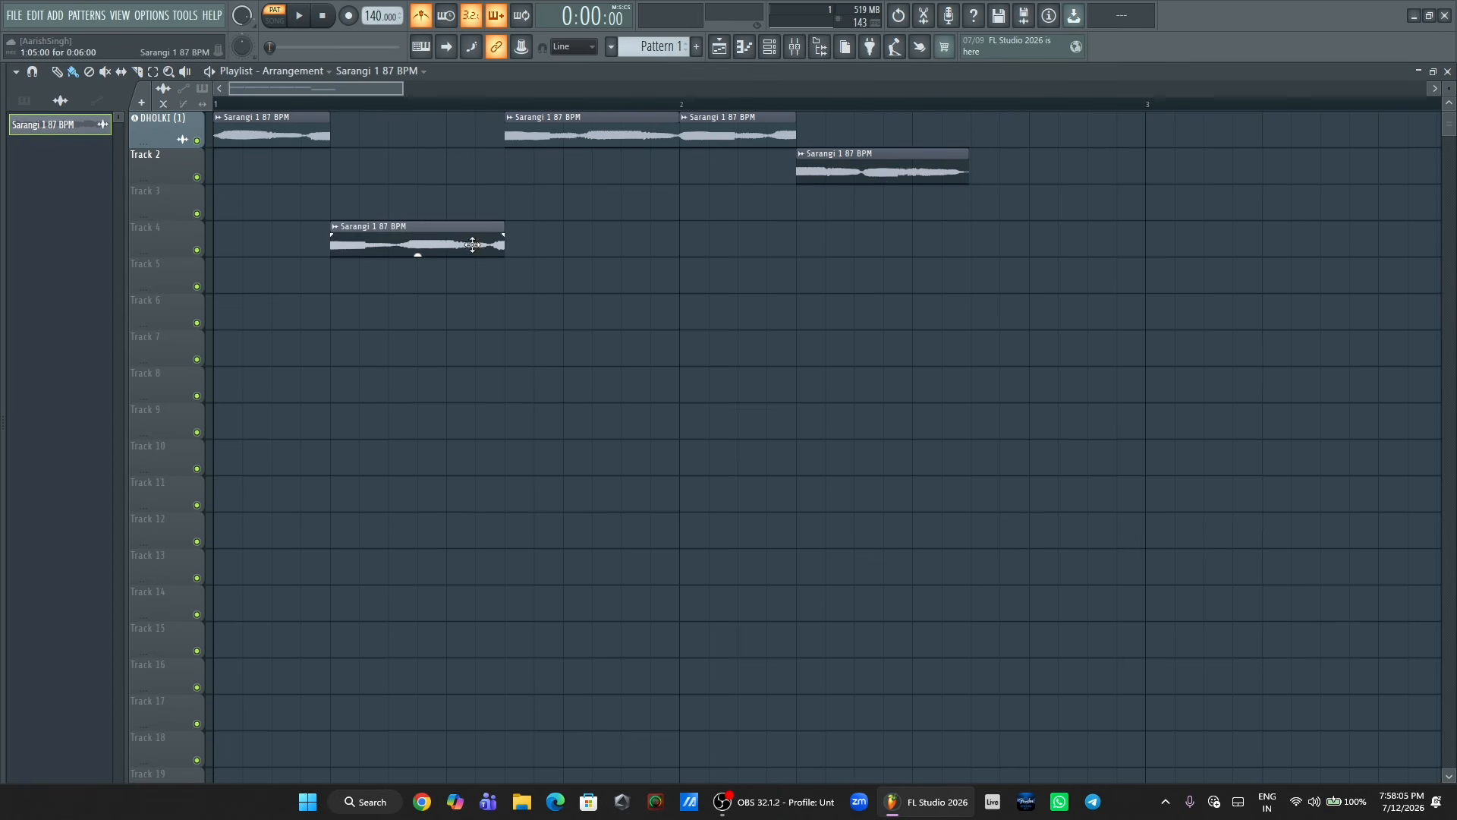
- Move the third Sarangi slice down to Track 5 and normalize its gain
drag(581, 123, 592, 273)
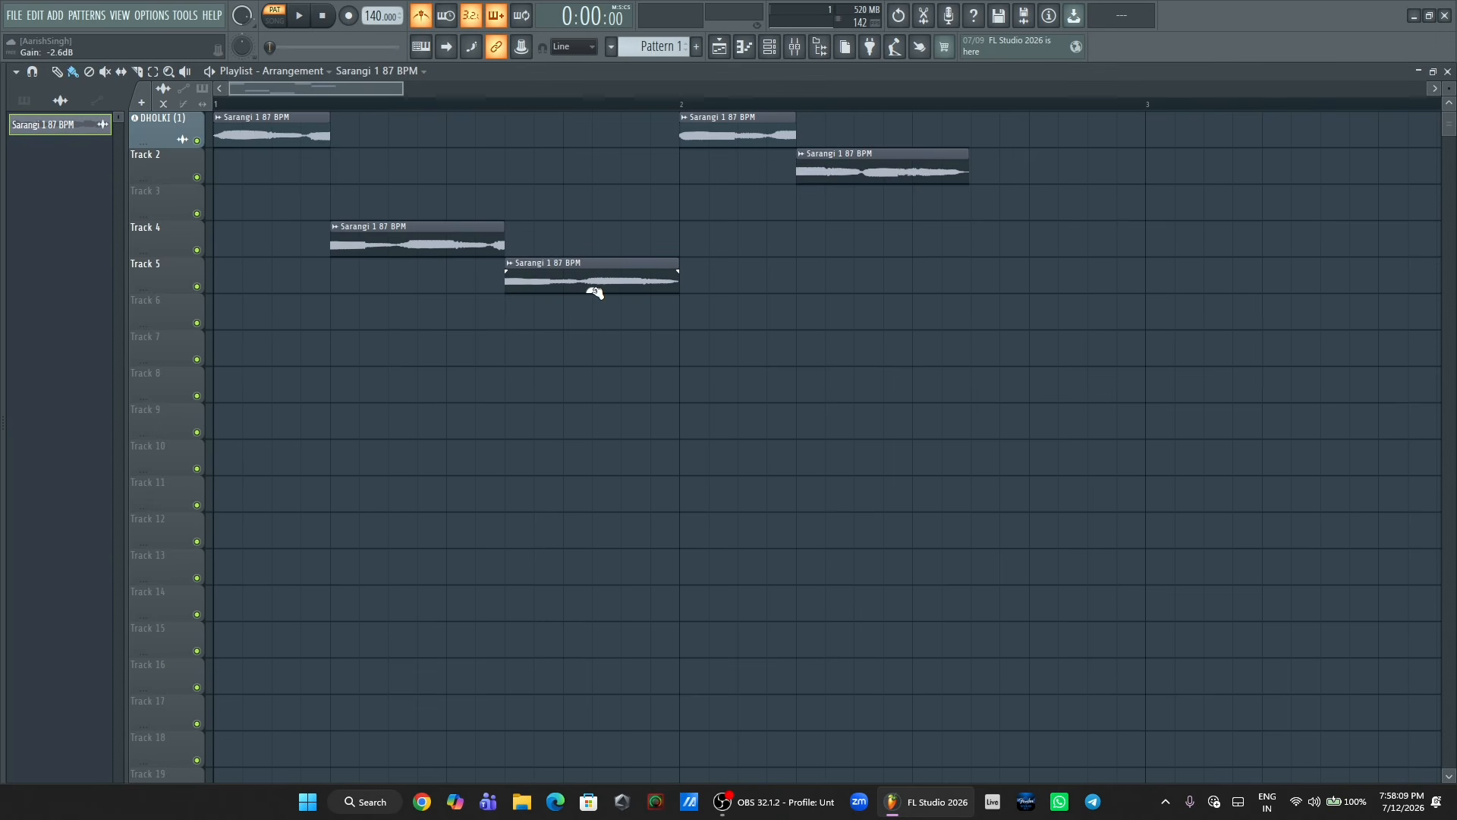
right_click(592, 292)
click(615, 313)
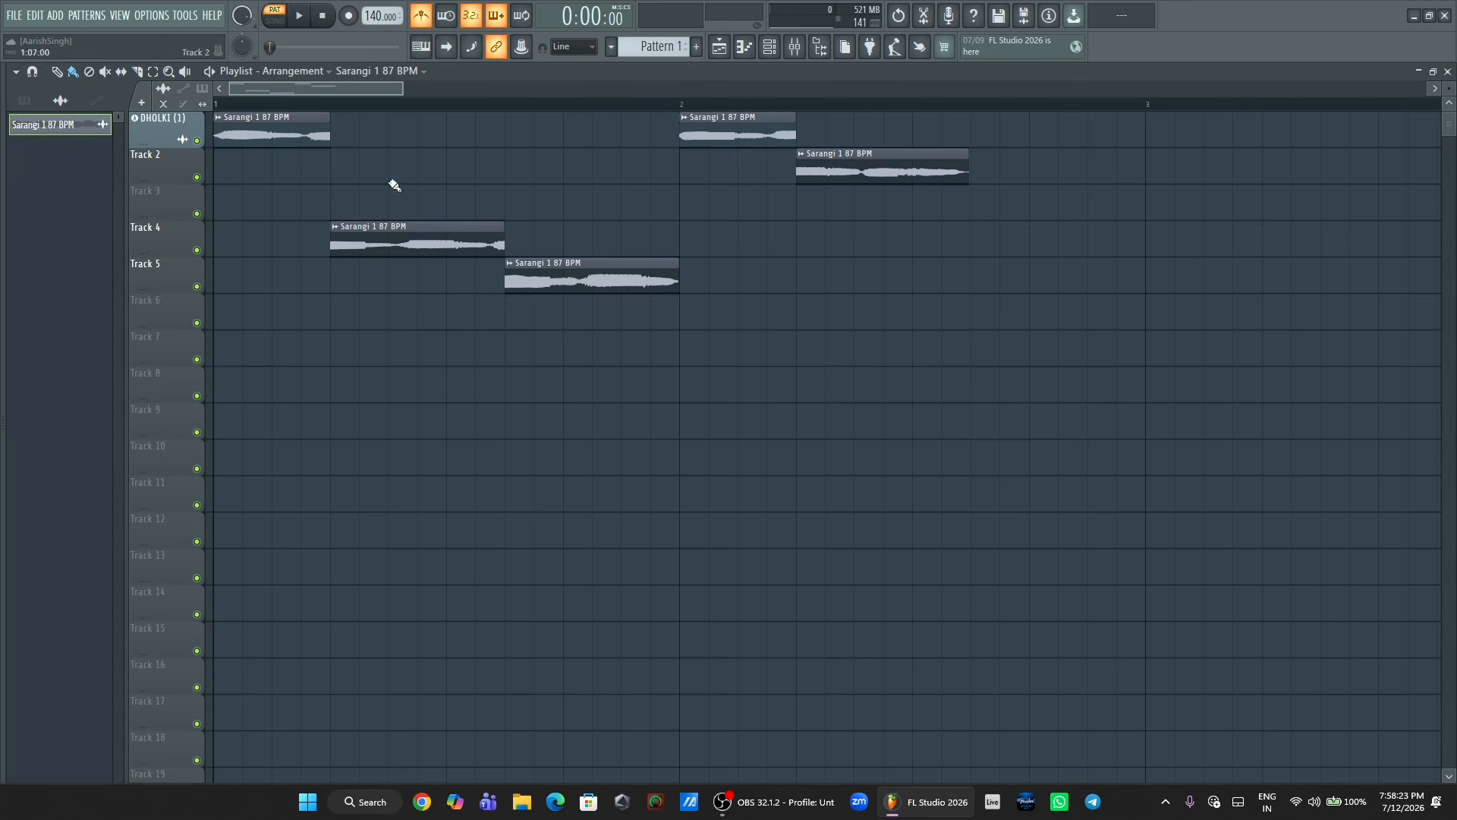
click(203, 105)
mouse_move(500, 226)
mouse_down()
mouse_move(447, 227)
mouse_move(502, 228)
mouse_up()
- Try saving the project with FL Cloud backup on every save, reviewing the cloud storage and project information options, and cancel
click(14, 15)
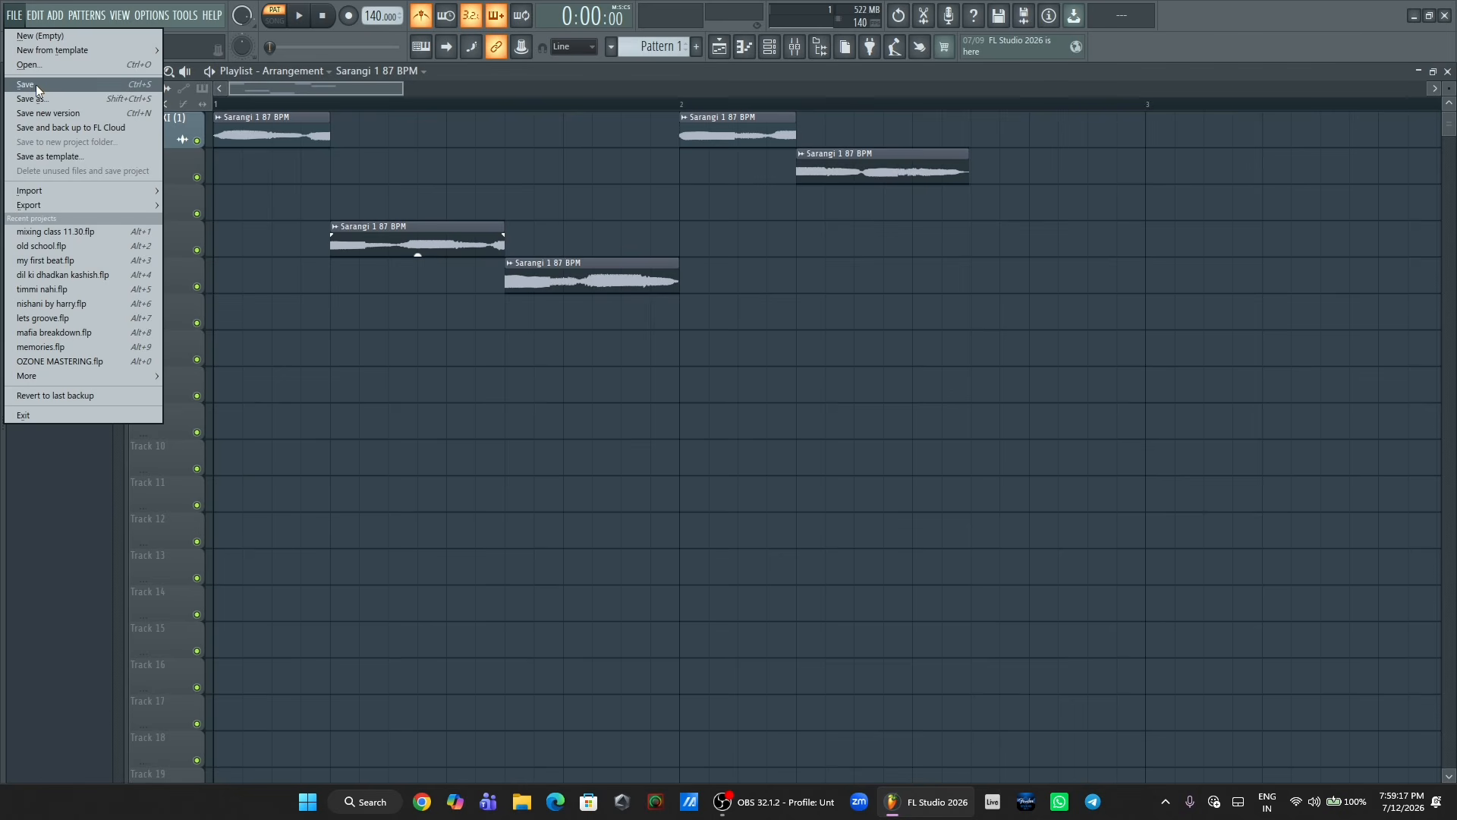
click(79, 129)
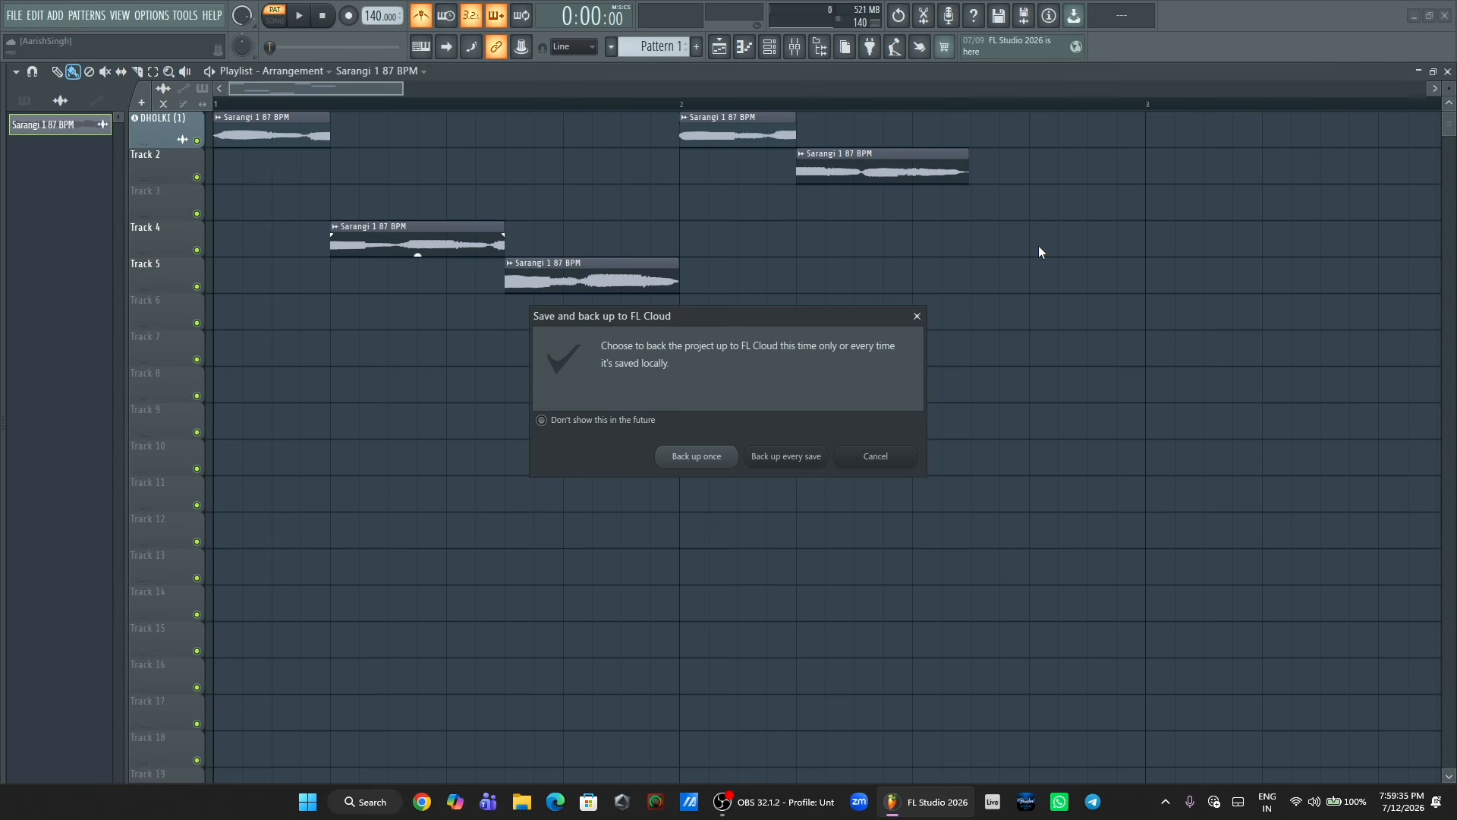
click(783, 459)
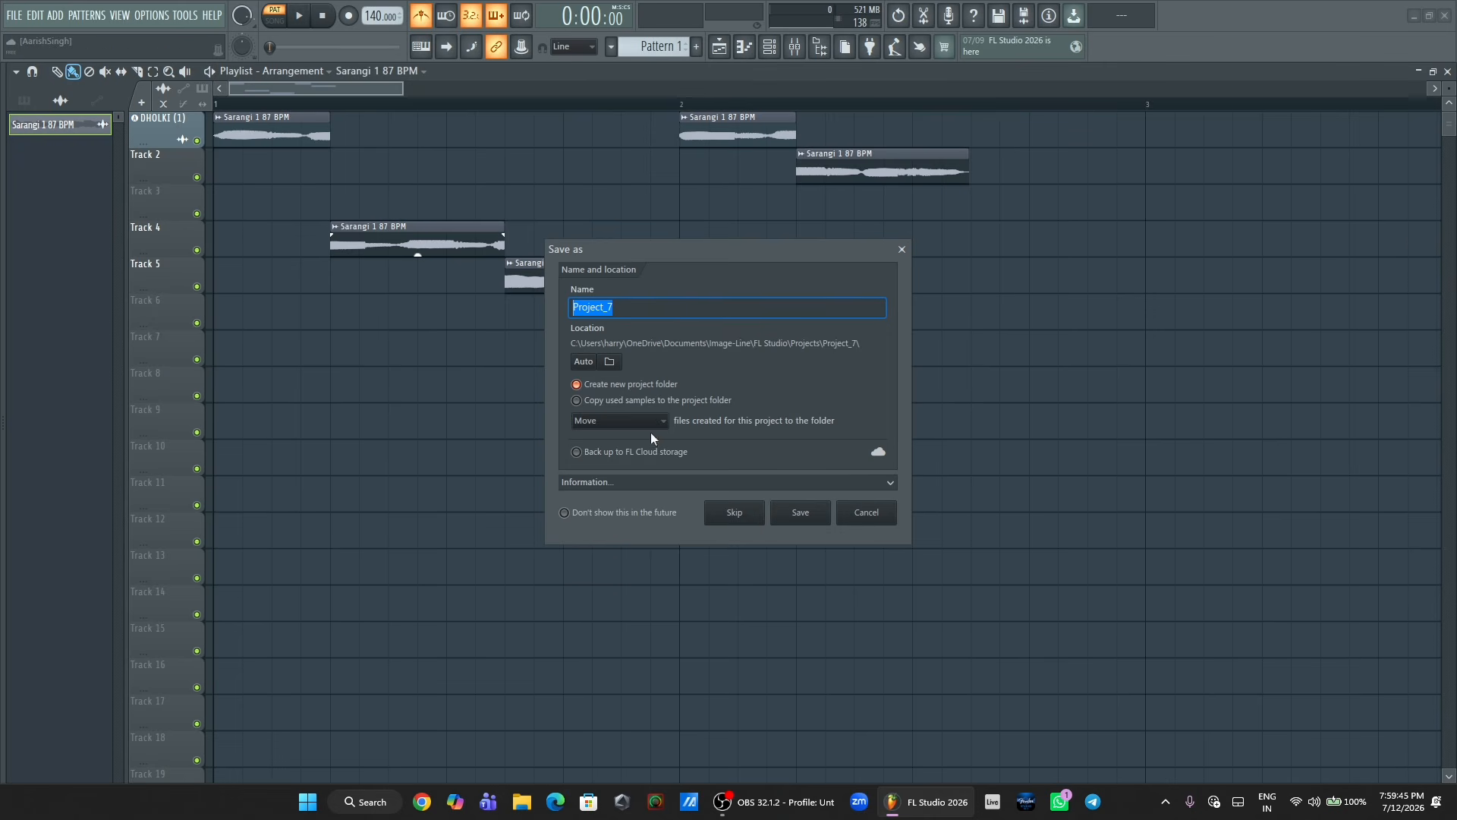
click(586, 455)
click(840, 481)
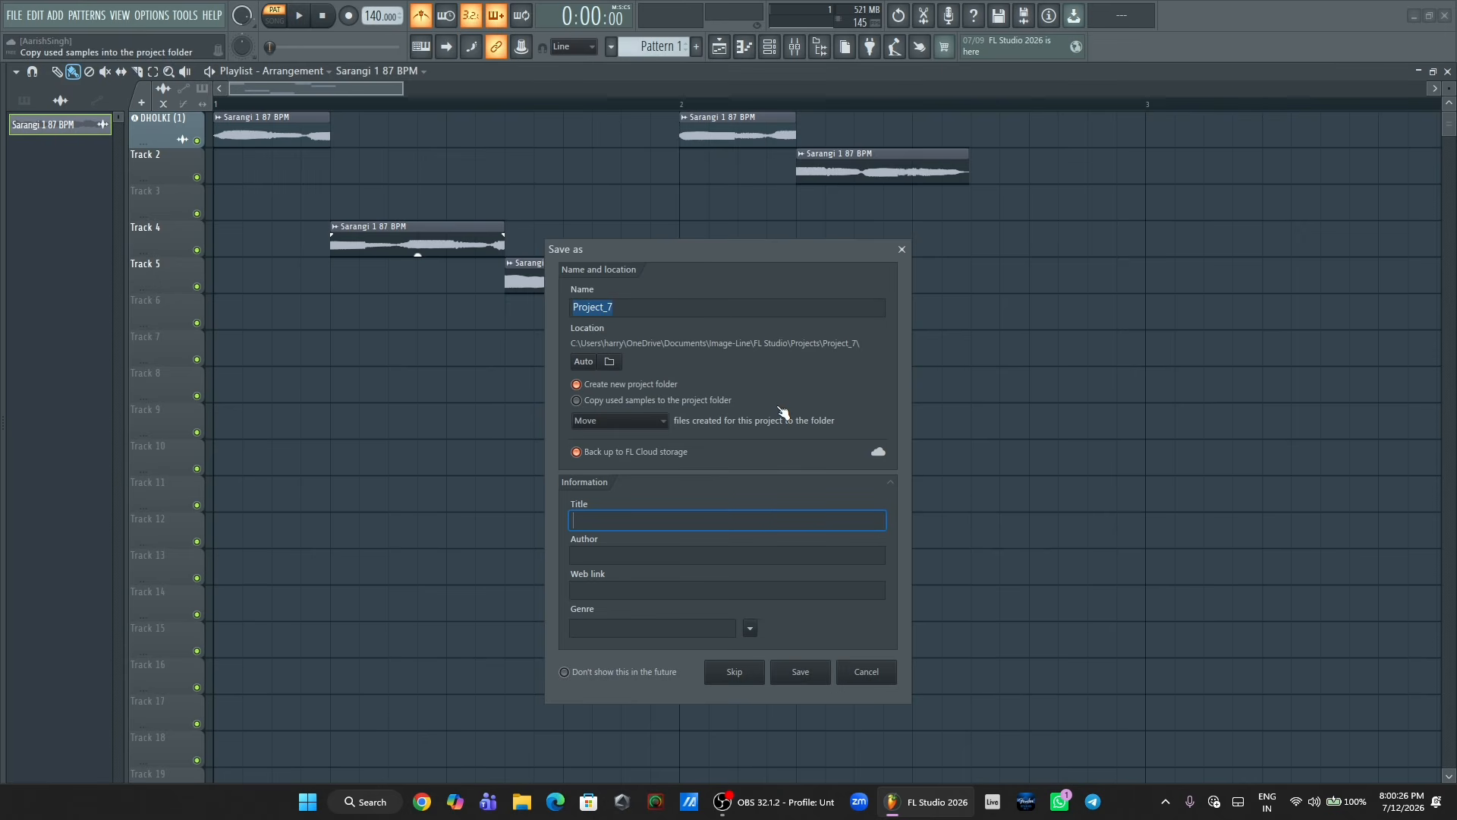
click(864, 671)
- Examine the Project backups folder under FL Cloud in the browser, and return to the full-width playlist
key(alt+F8)
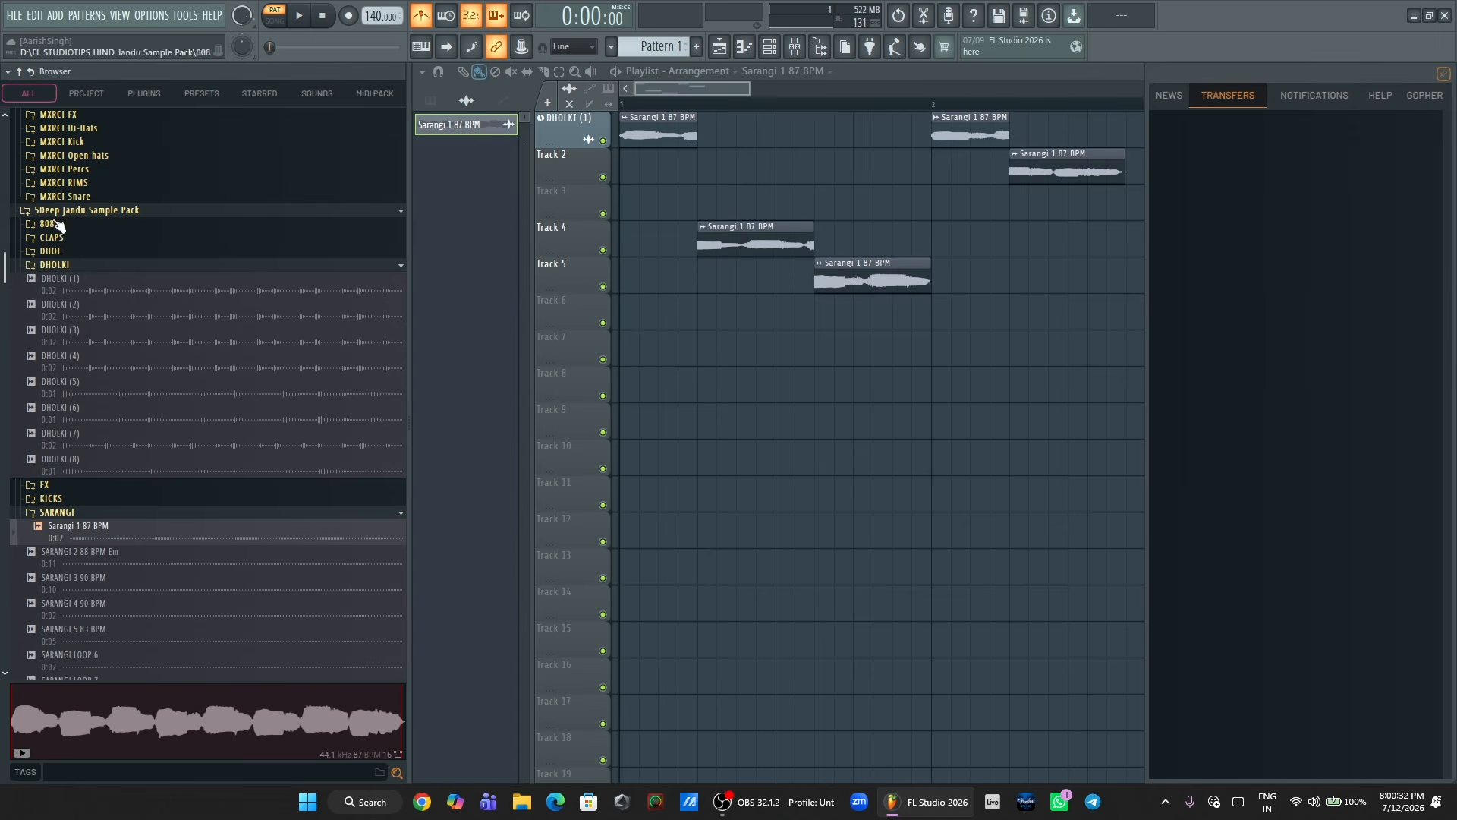
key(alt+F8)
click(13, 15)
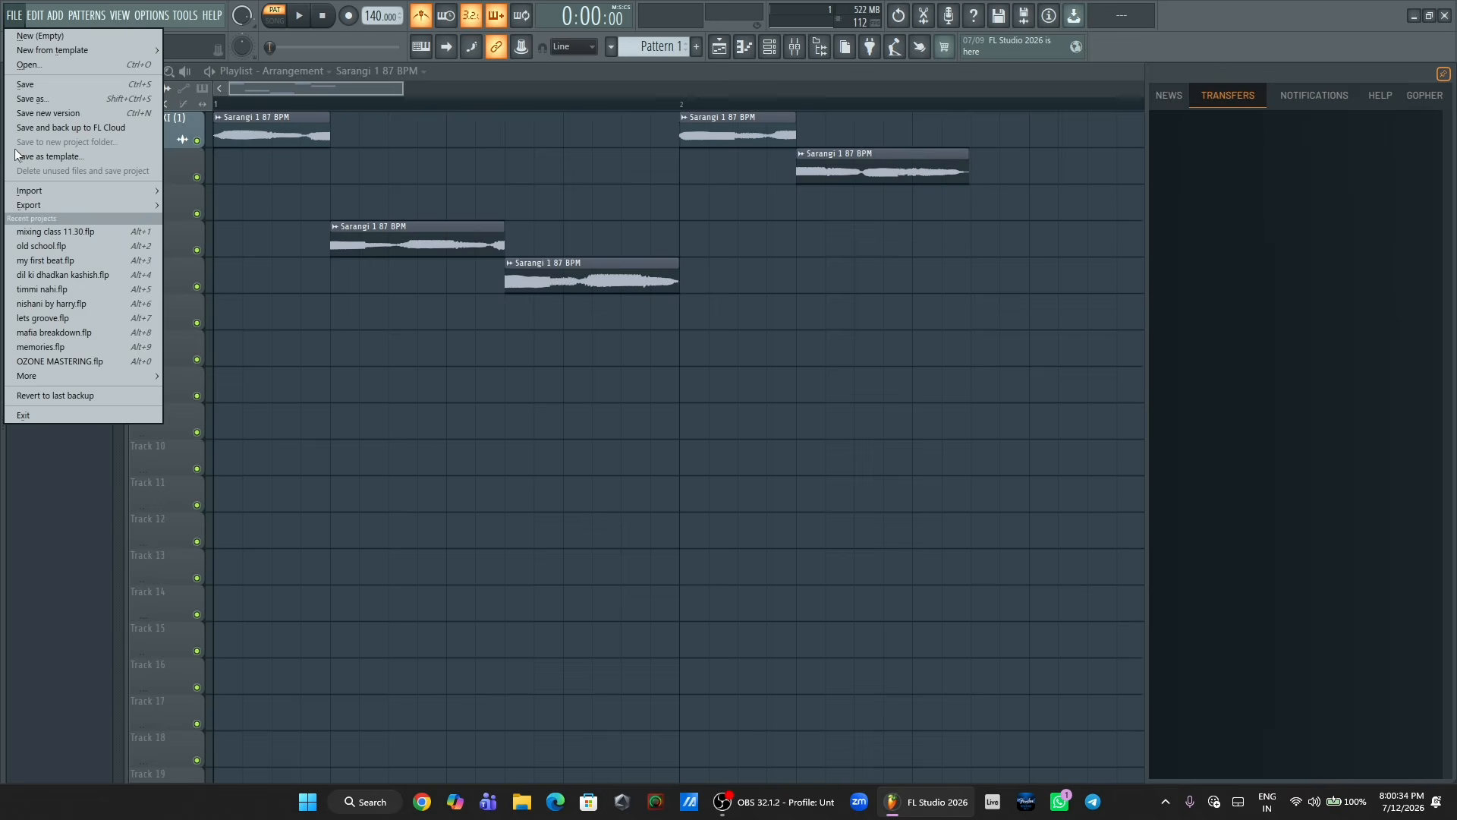
click(10, 14)
mouse_move(1, 356)
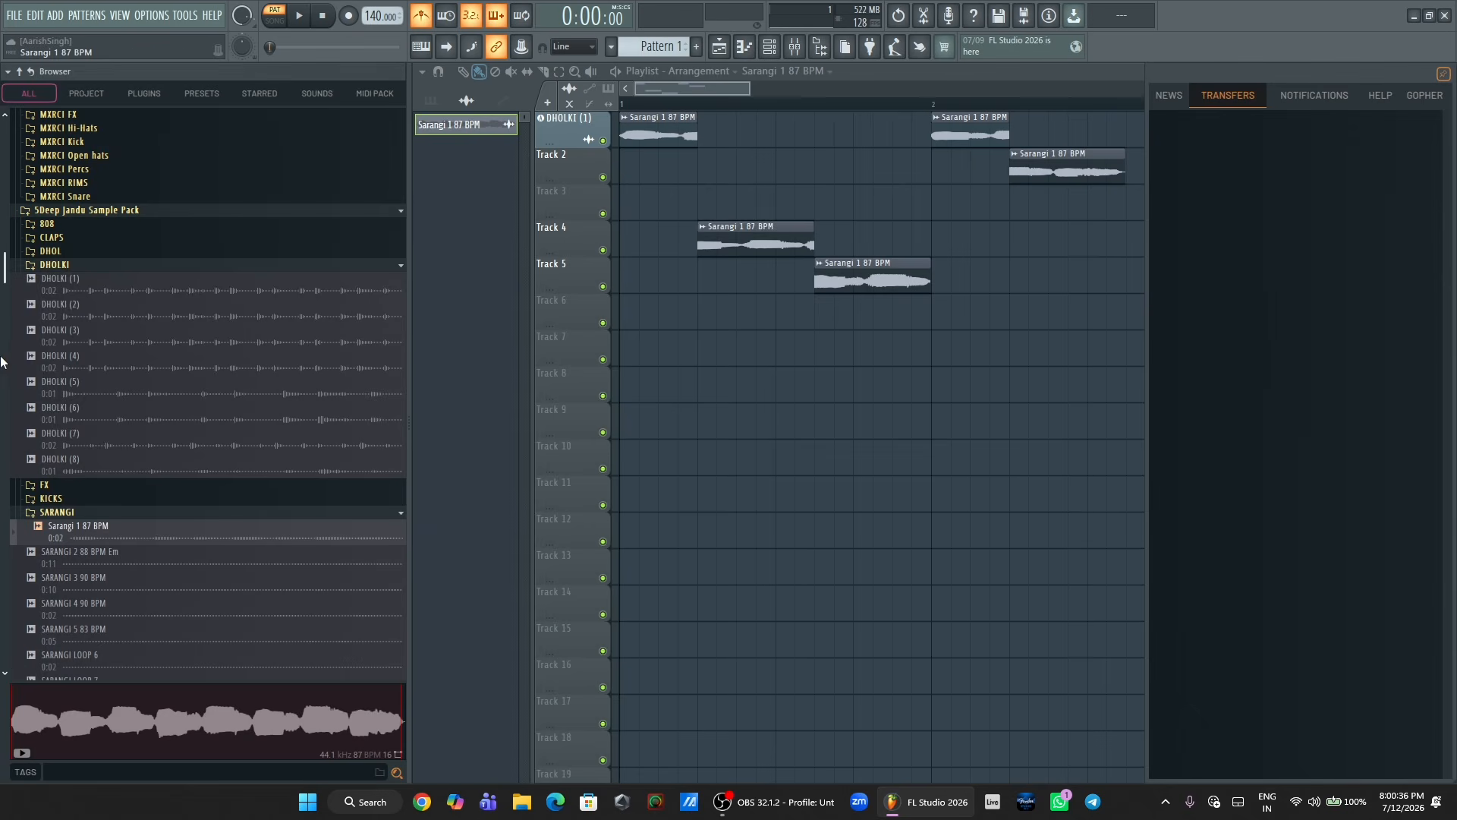
click(28, 72)
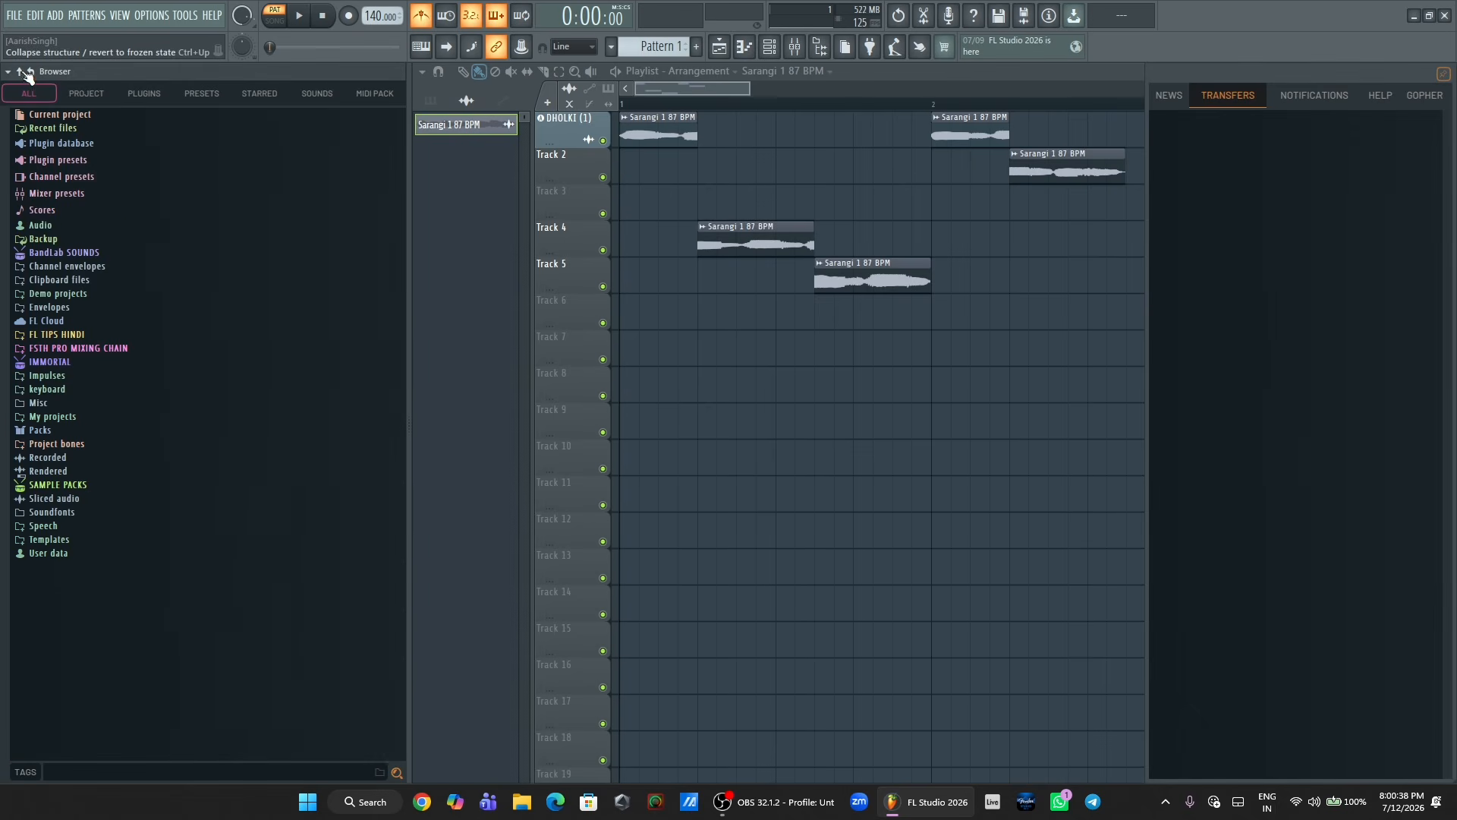
click(45, 322)
click(82, 349)
click(95, 363)
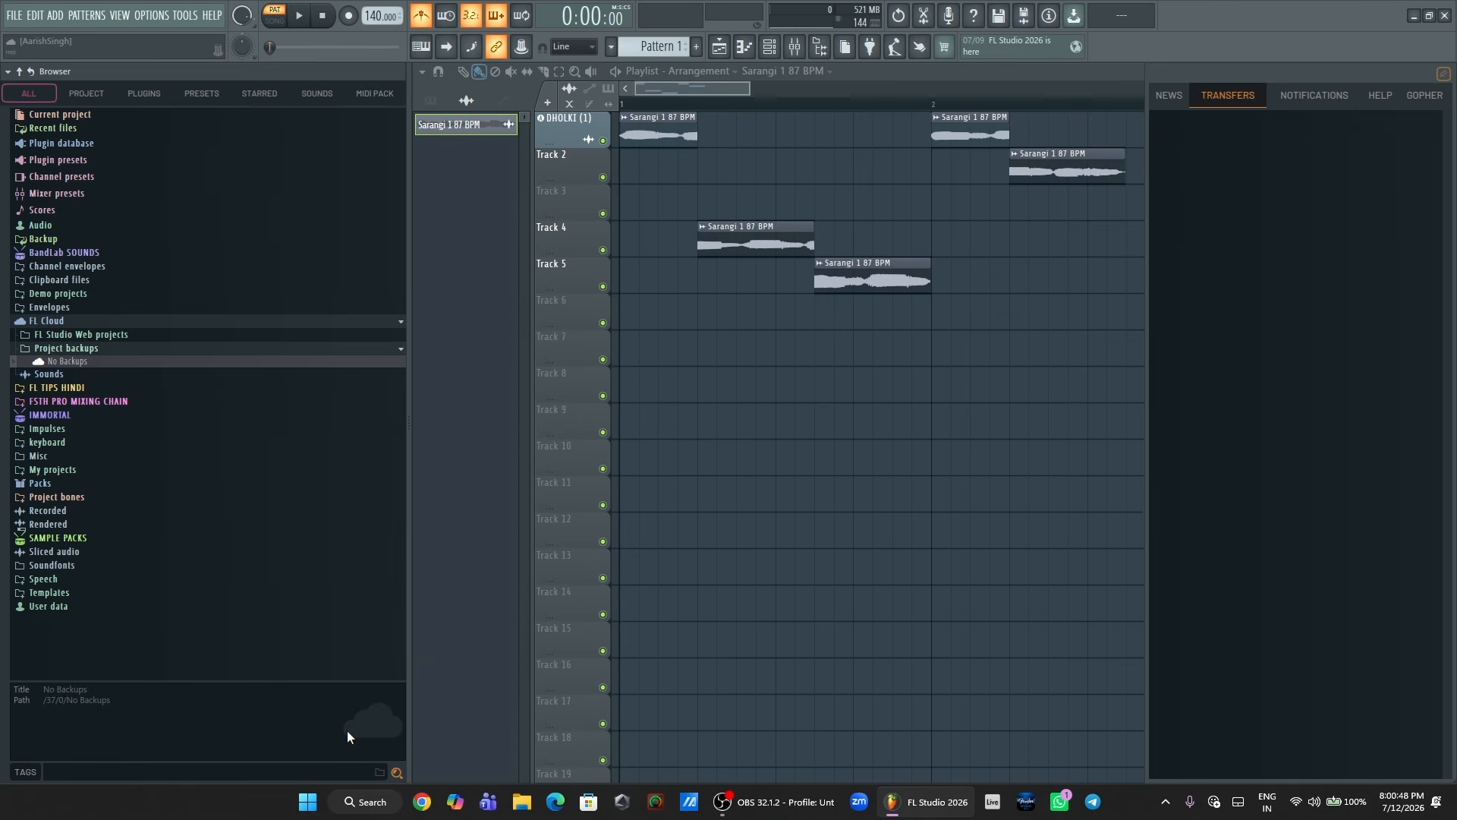
click(54, 322)
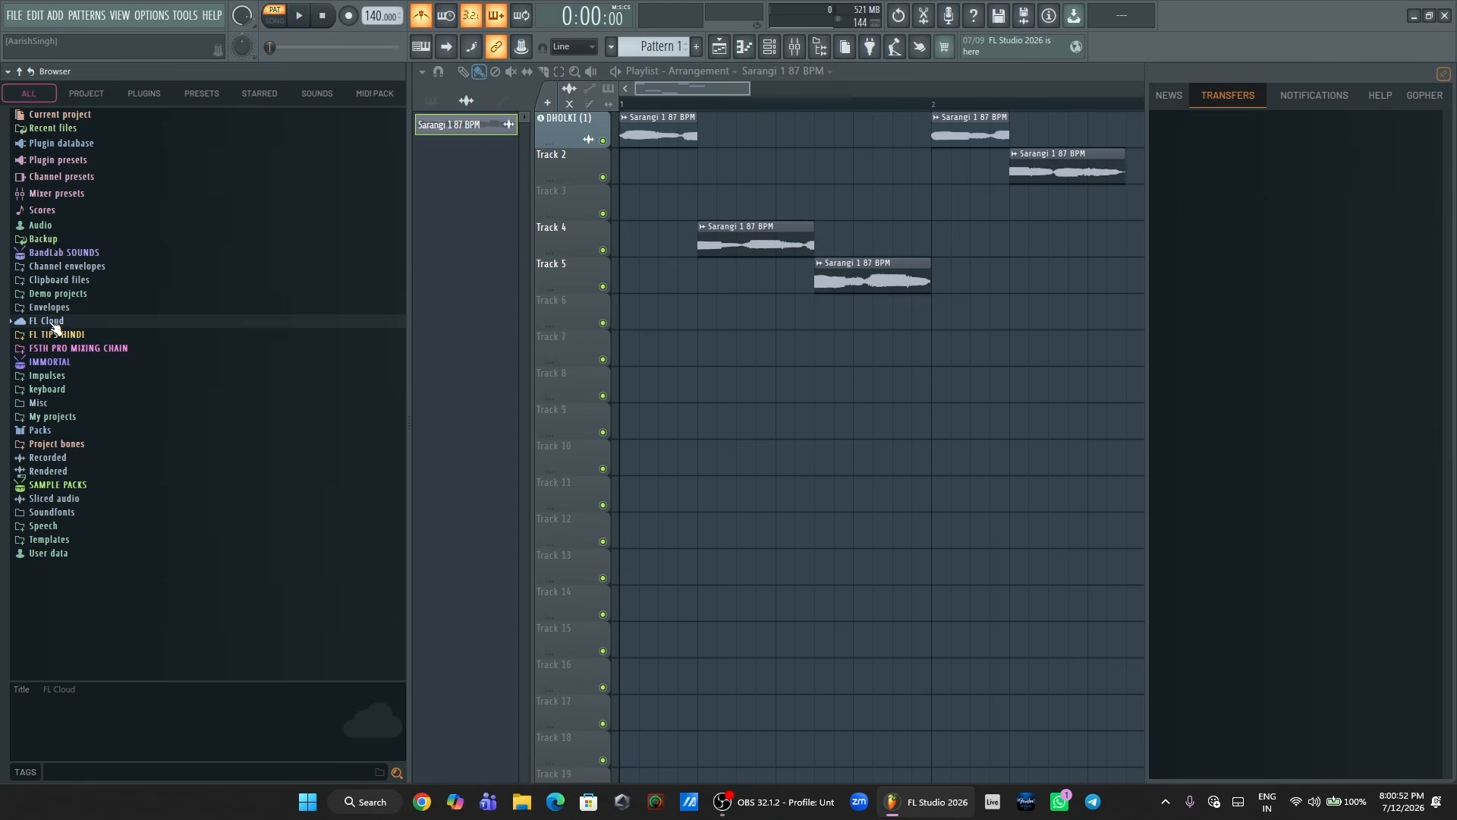
click(57, 324)
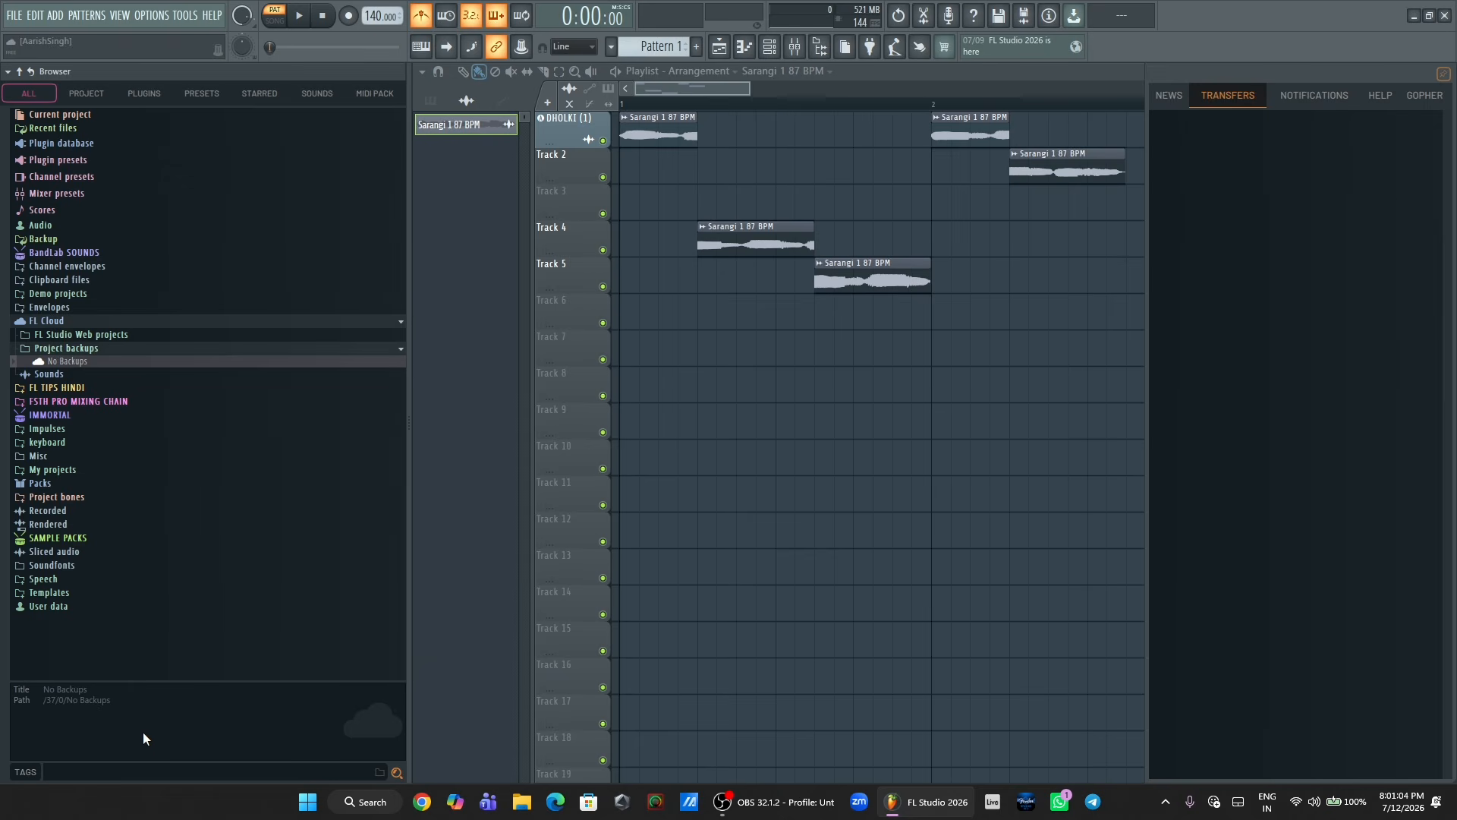
click(71, 321)
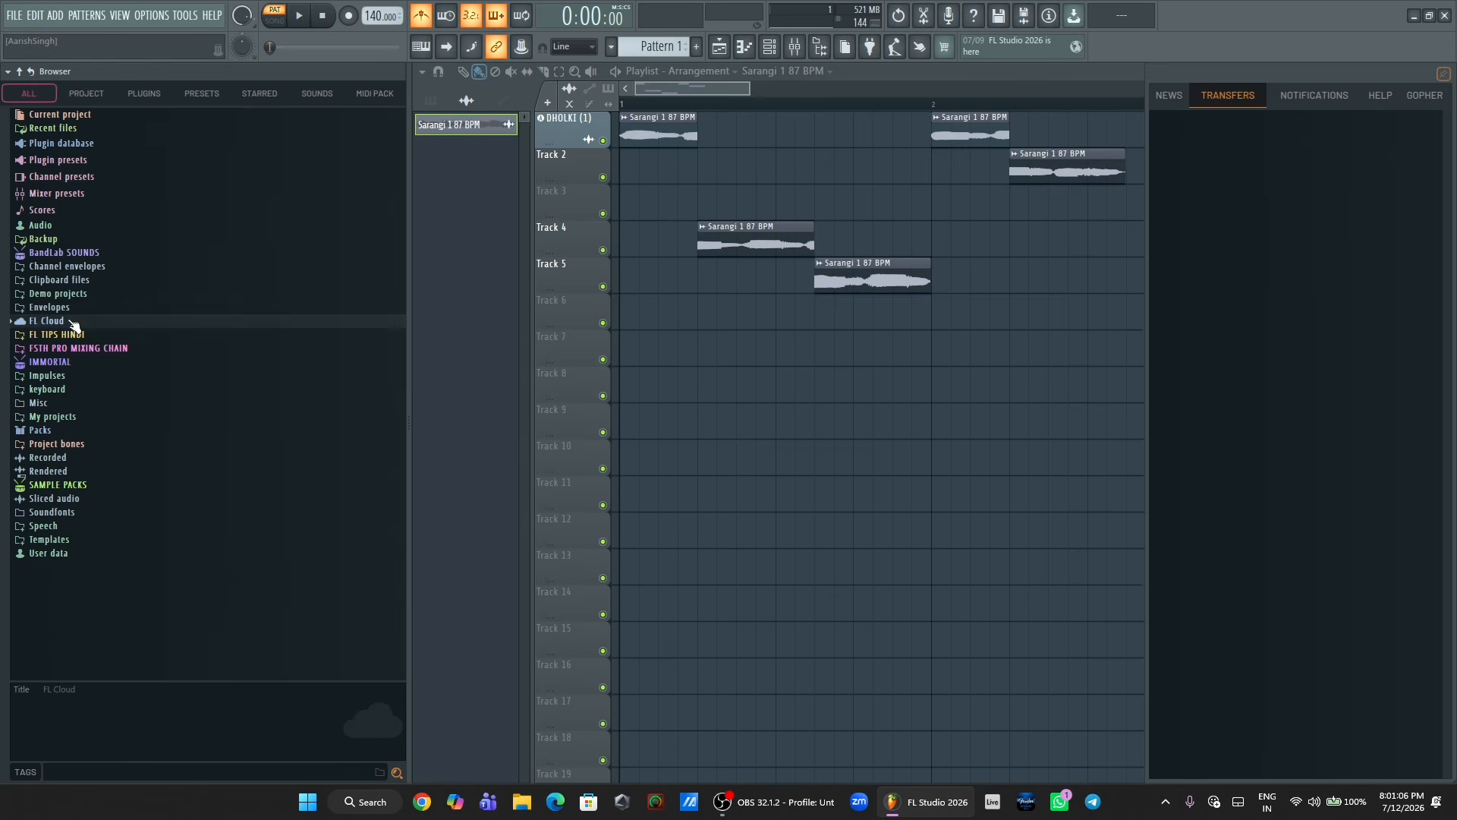
key(alt+F8)
click(1114, 71)
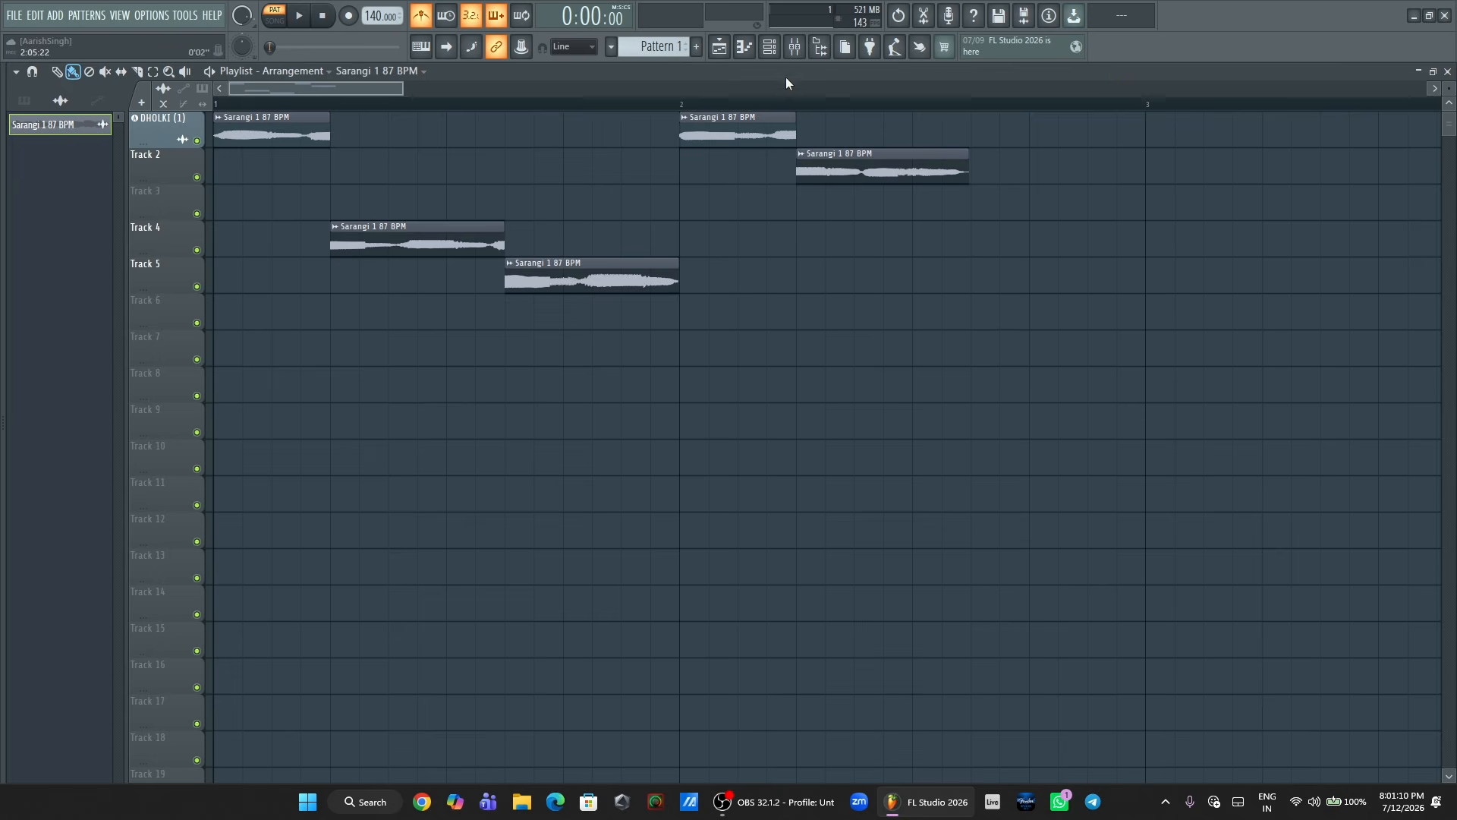
- Enable Loop Starter in the Channel rack with the EDM genre and preview the generated loops
click(770, 46)
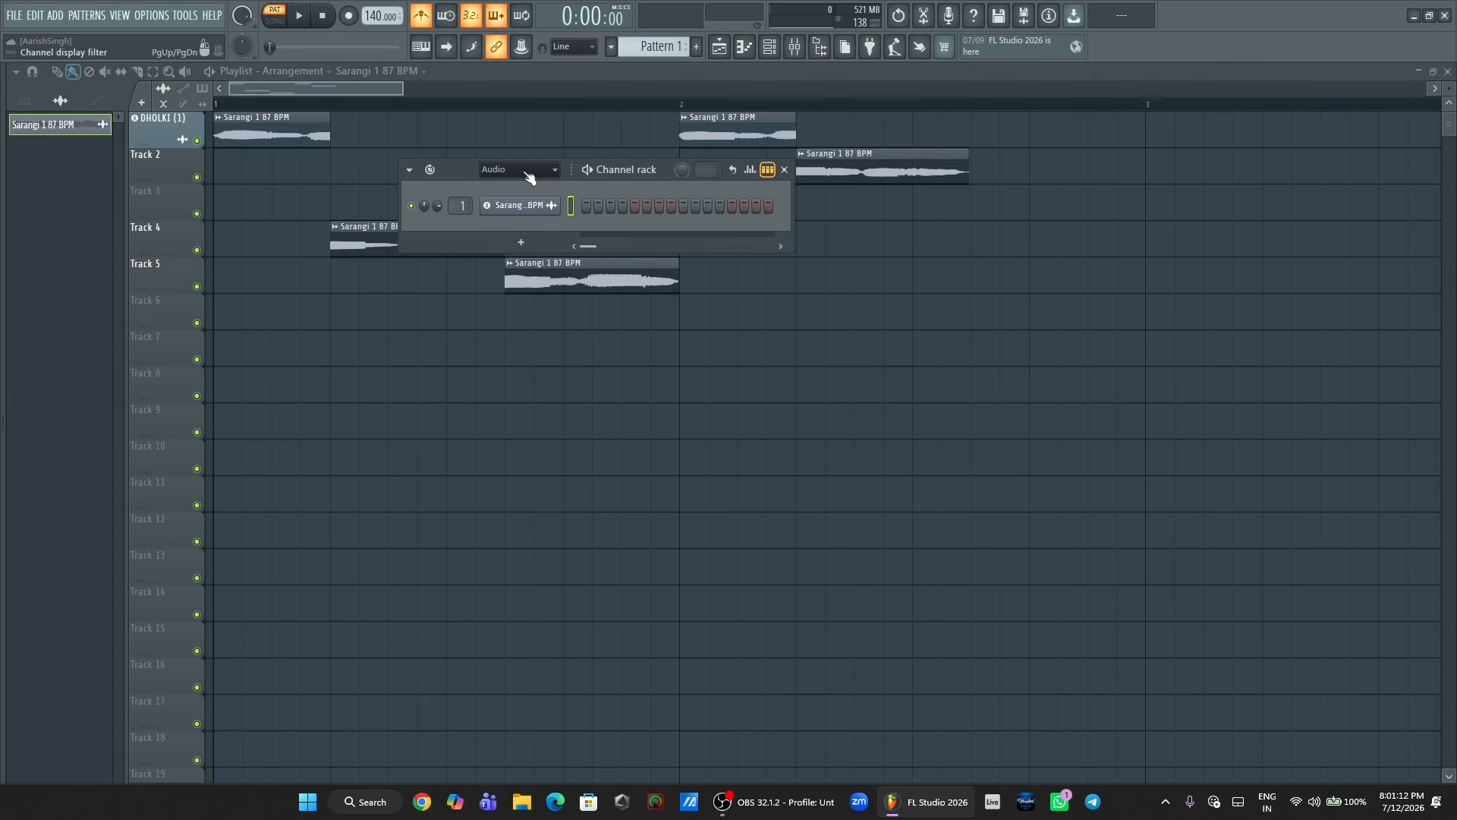
click(430, 170)
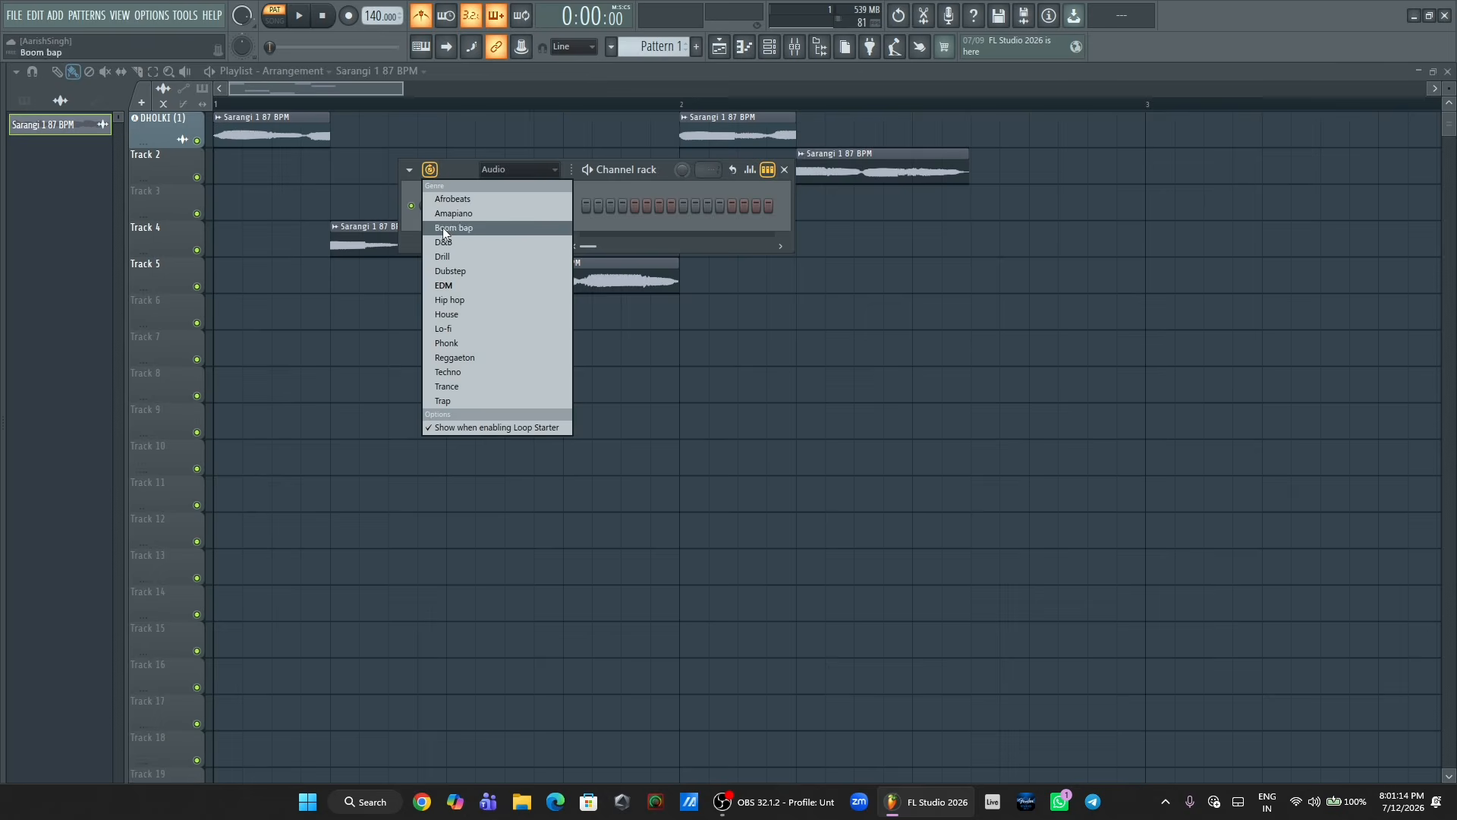
click(451, 285)
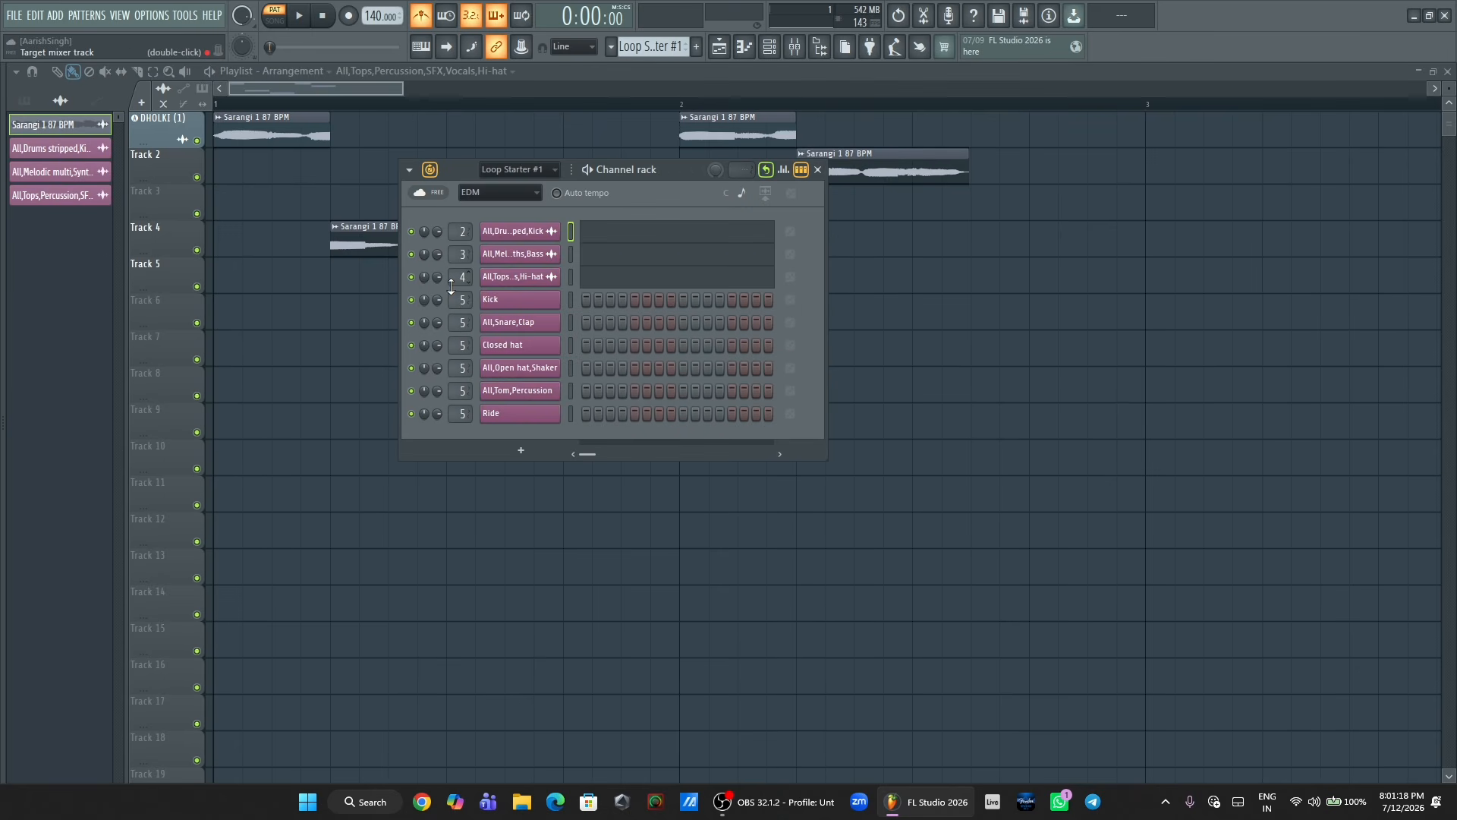
click(590, 171)
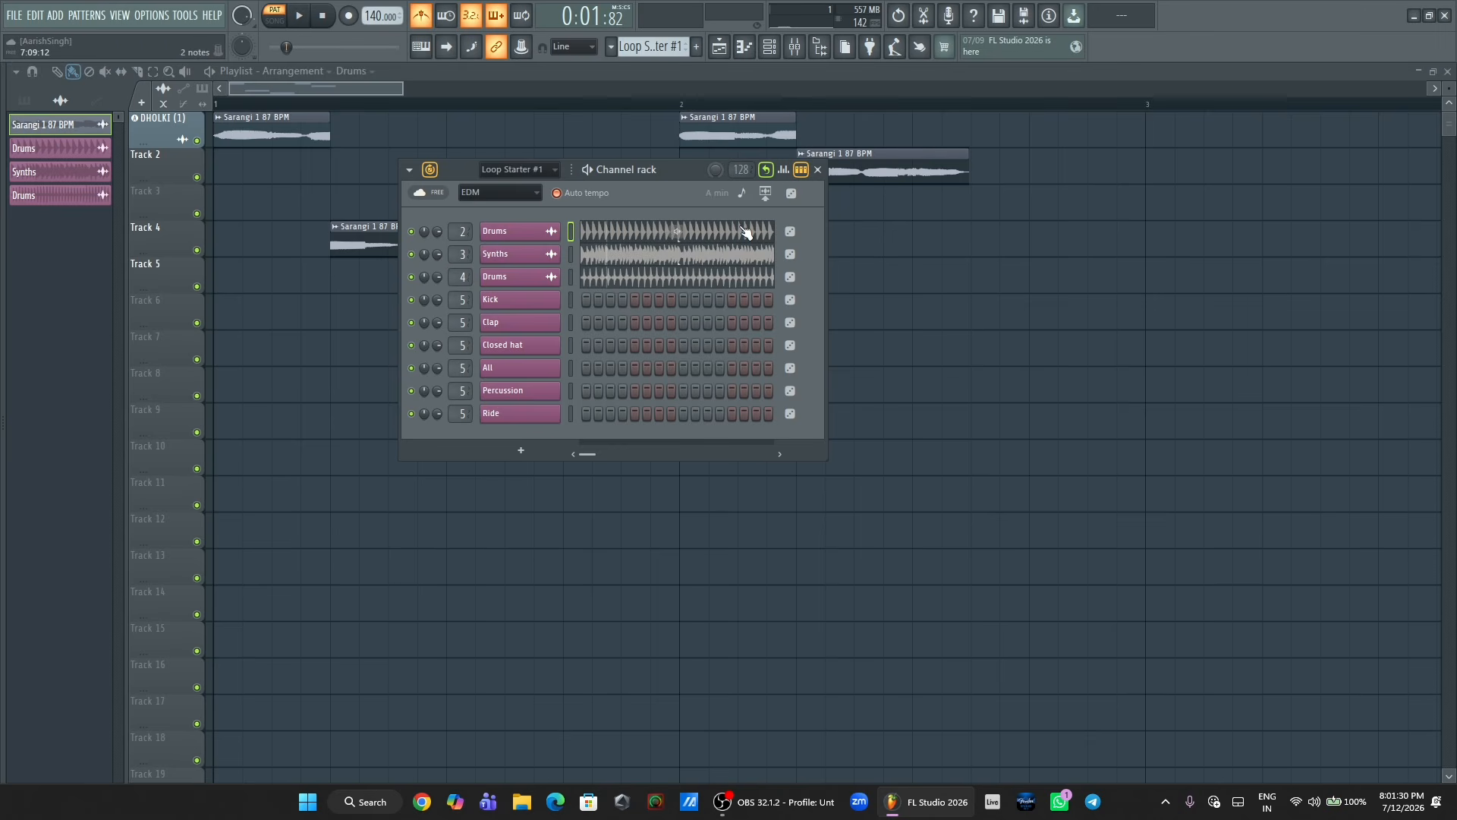
- Change the first Drums loop's category to Melodic and find similar samples for that channel
click(805, 233)
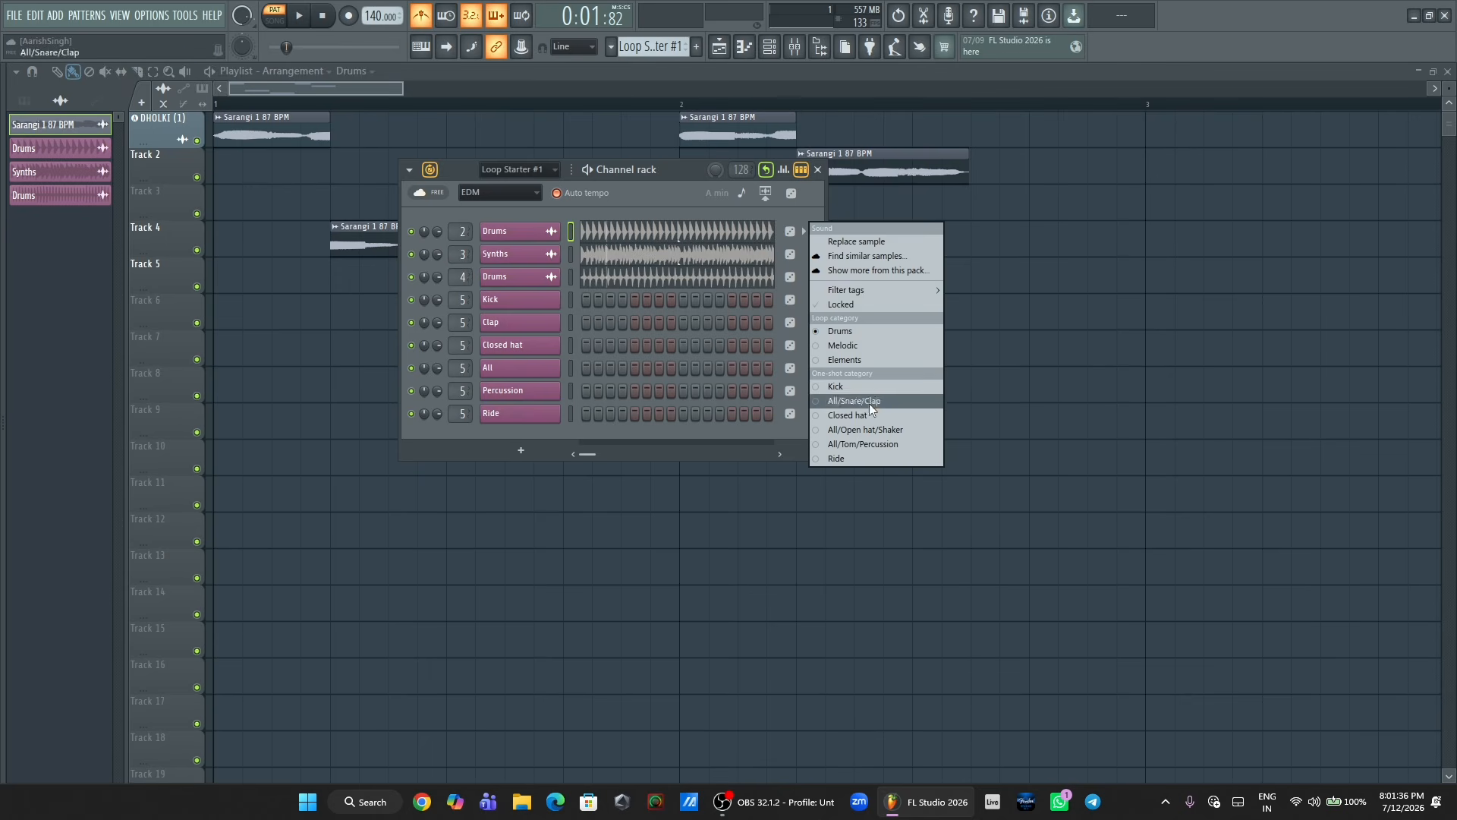
click(839, 346)
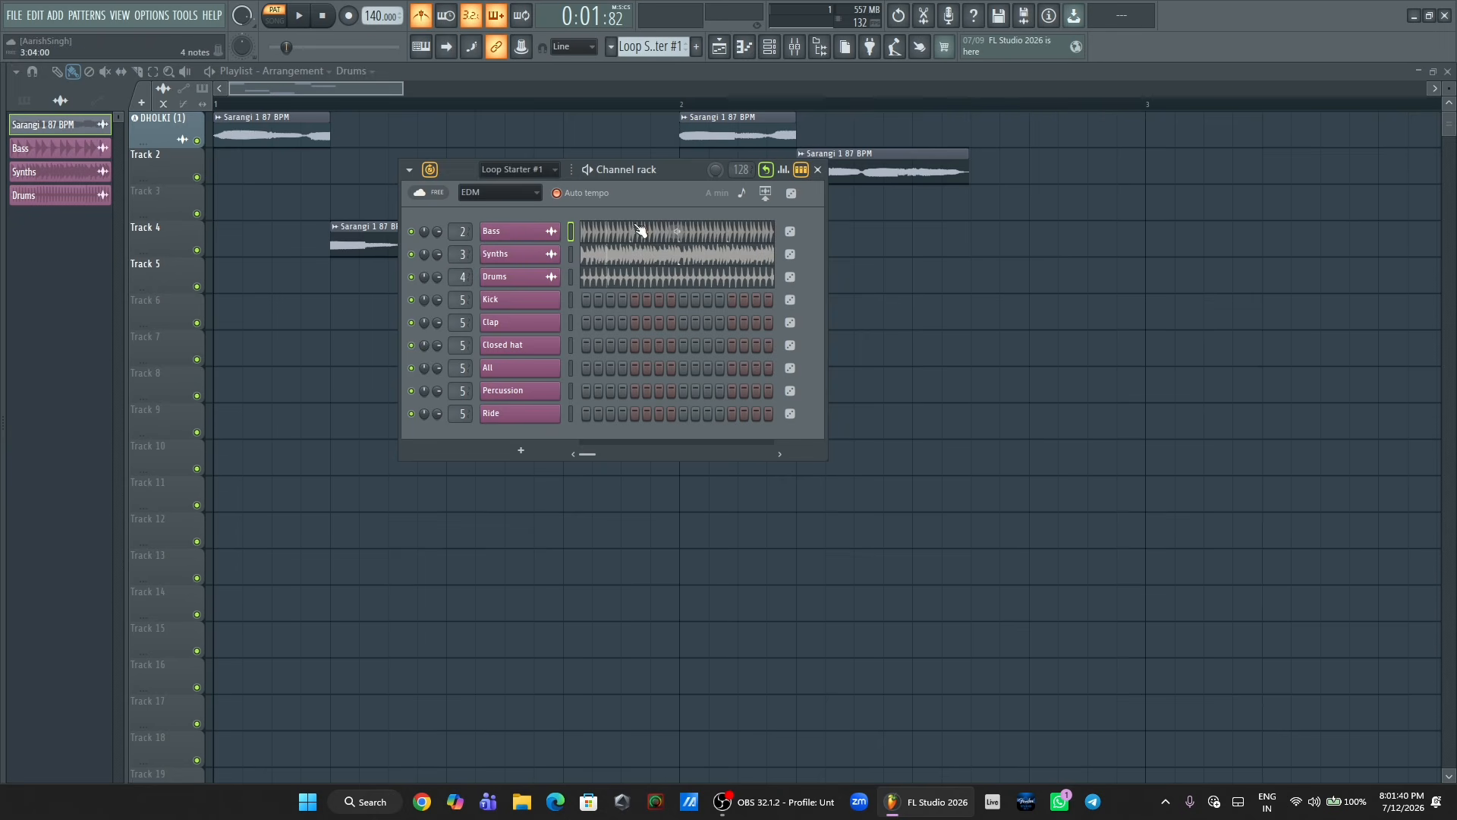
click(802, 232)
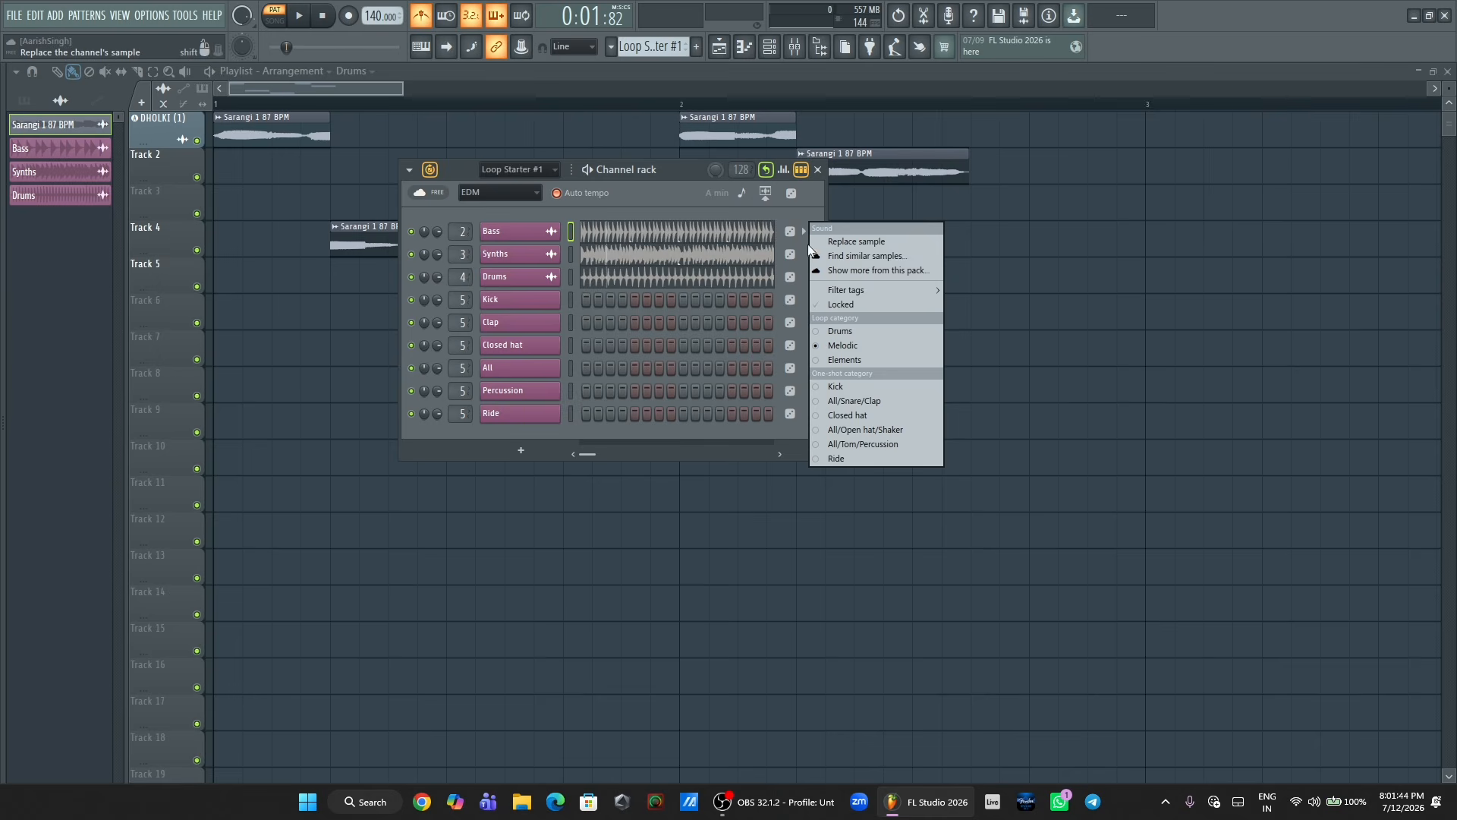
click(869, 256)
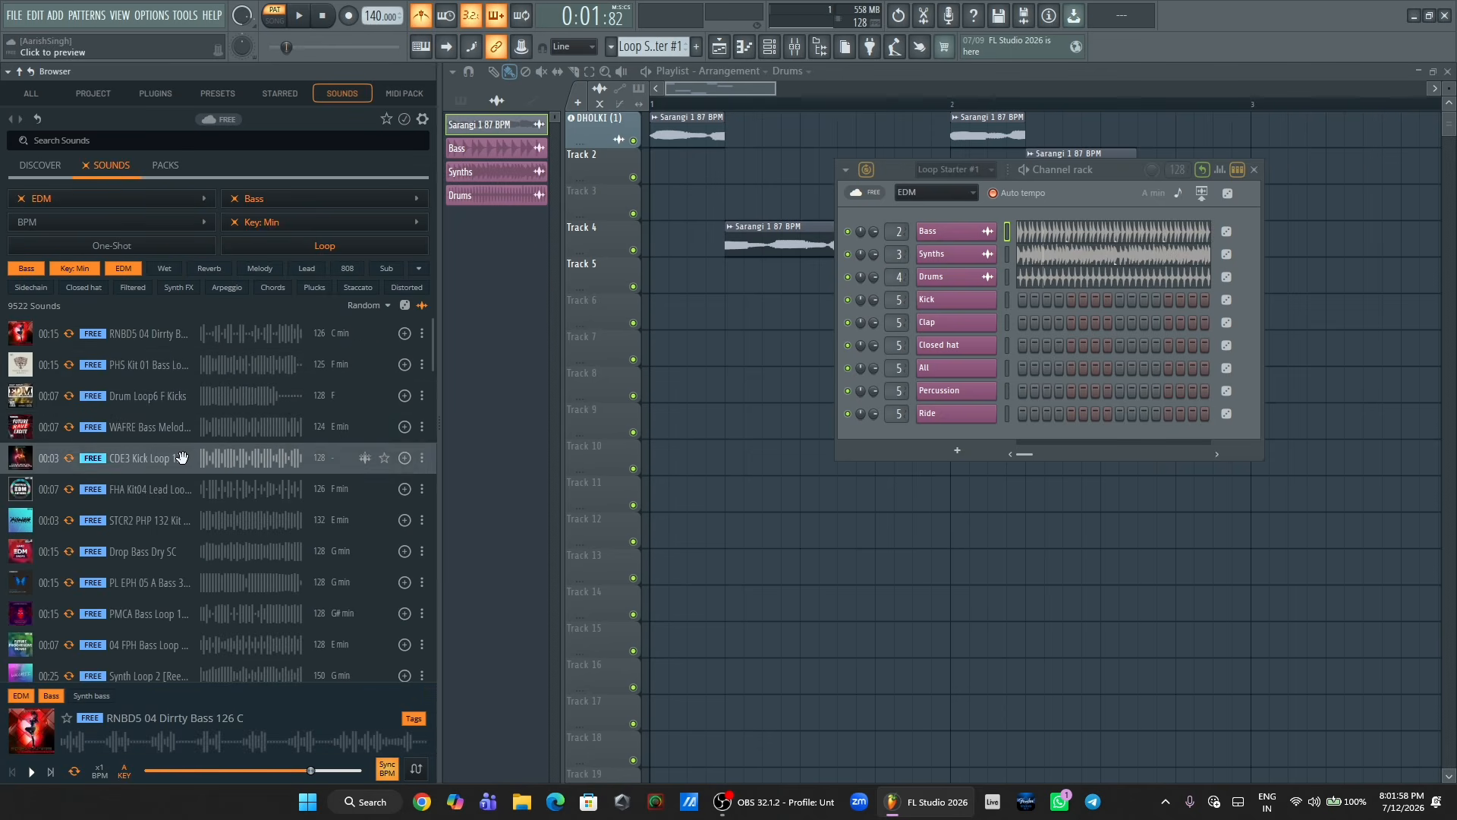
- Play the Loop Starter pattern while muting the Synths and second loop Drums channels, and pause playback
key(alt+F8)
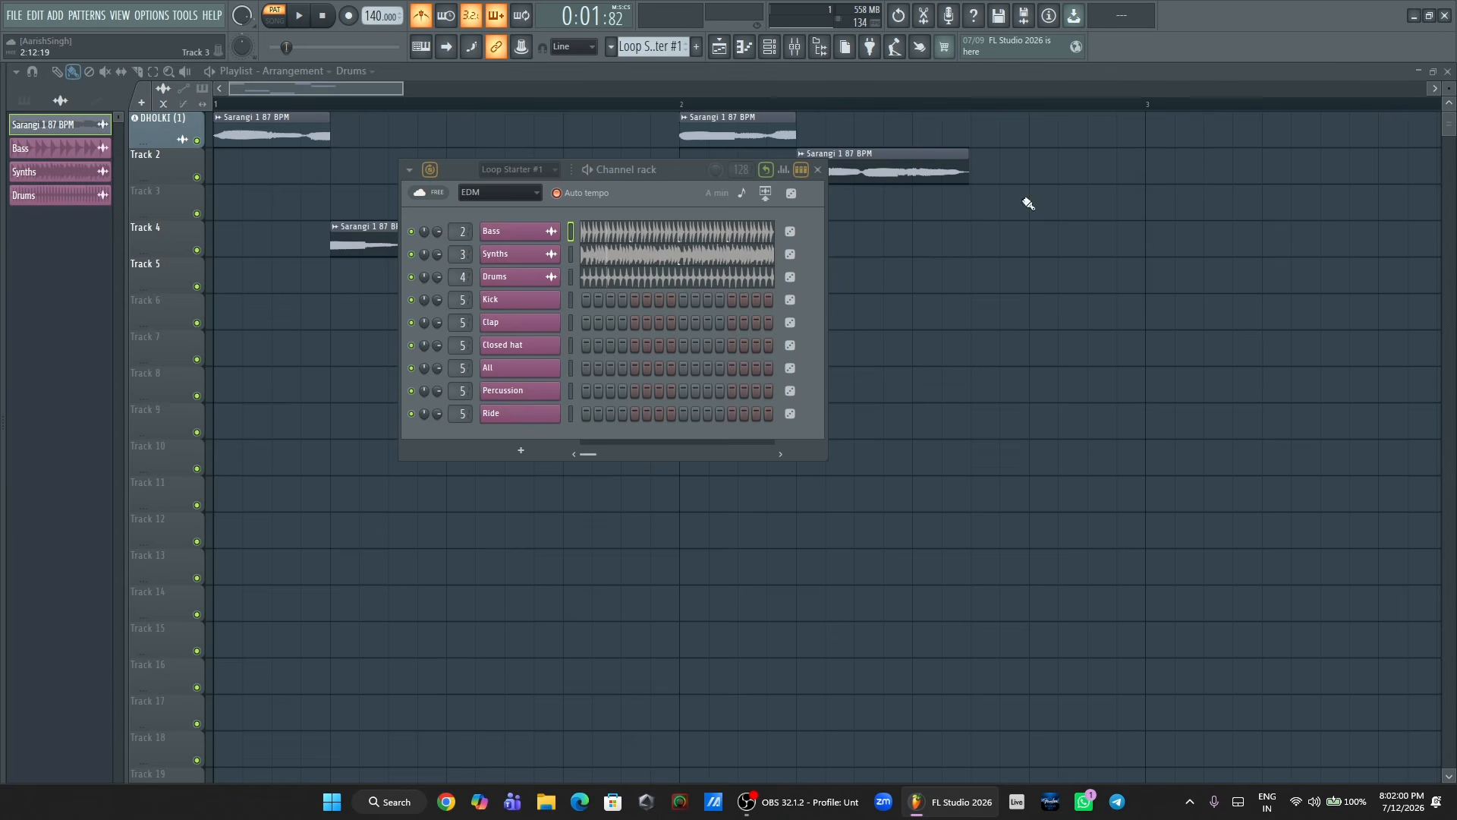
click(589, 169)
click(412, 254)
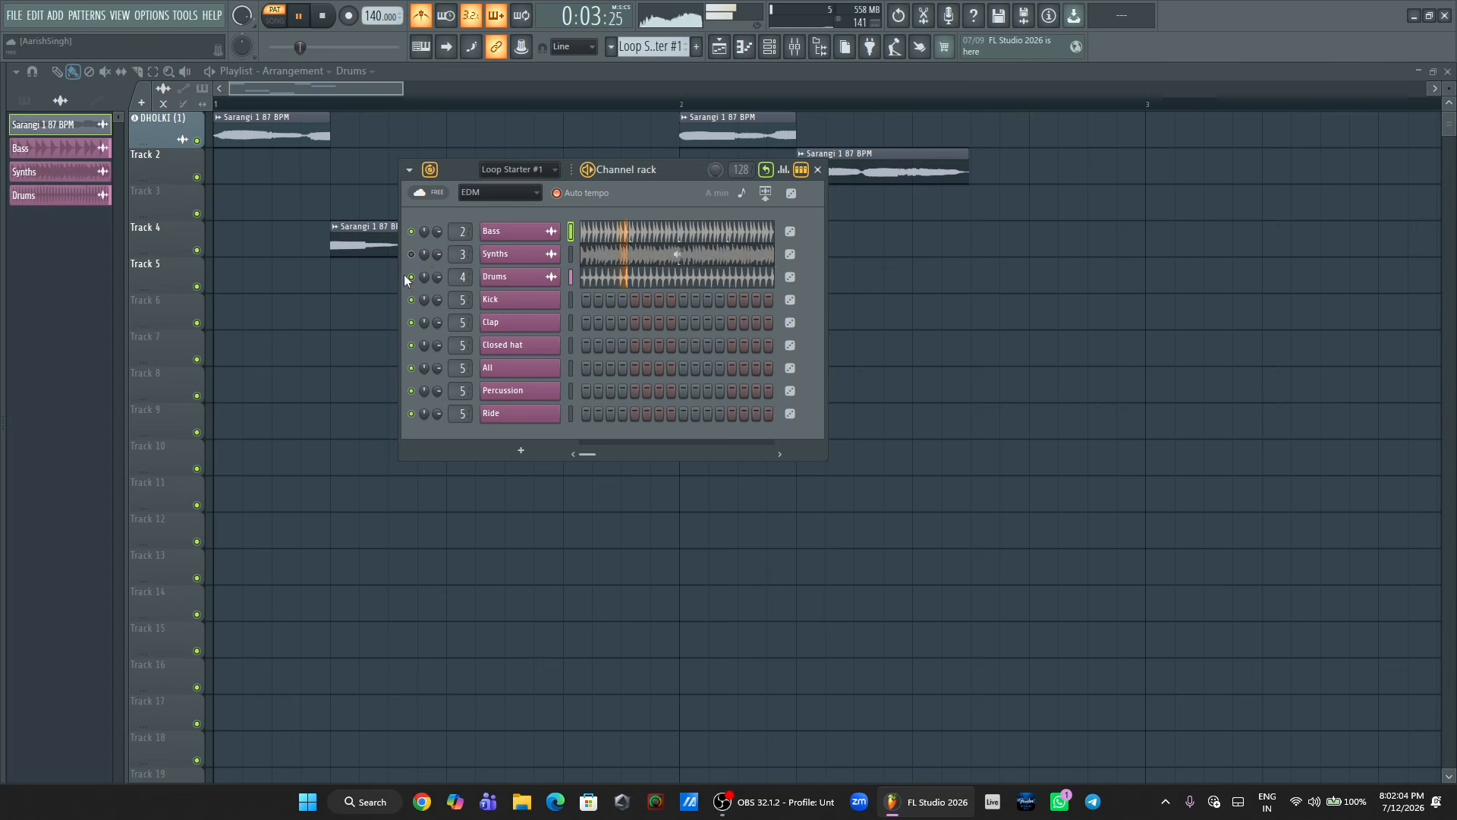
click(412, 277)
key(space)
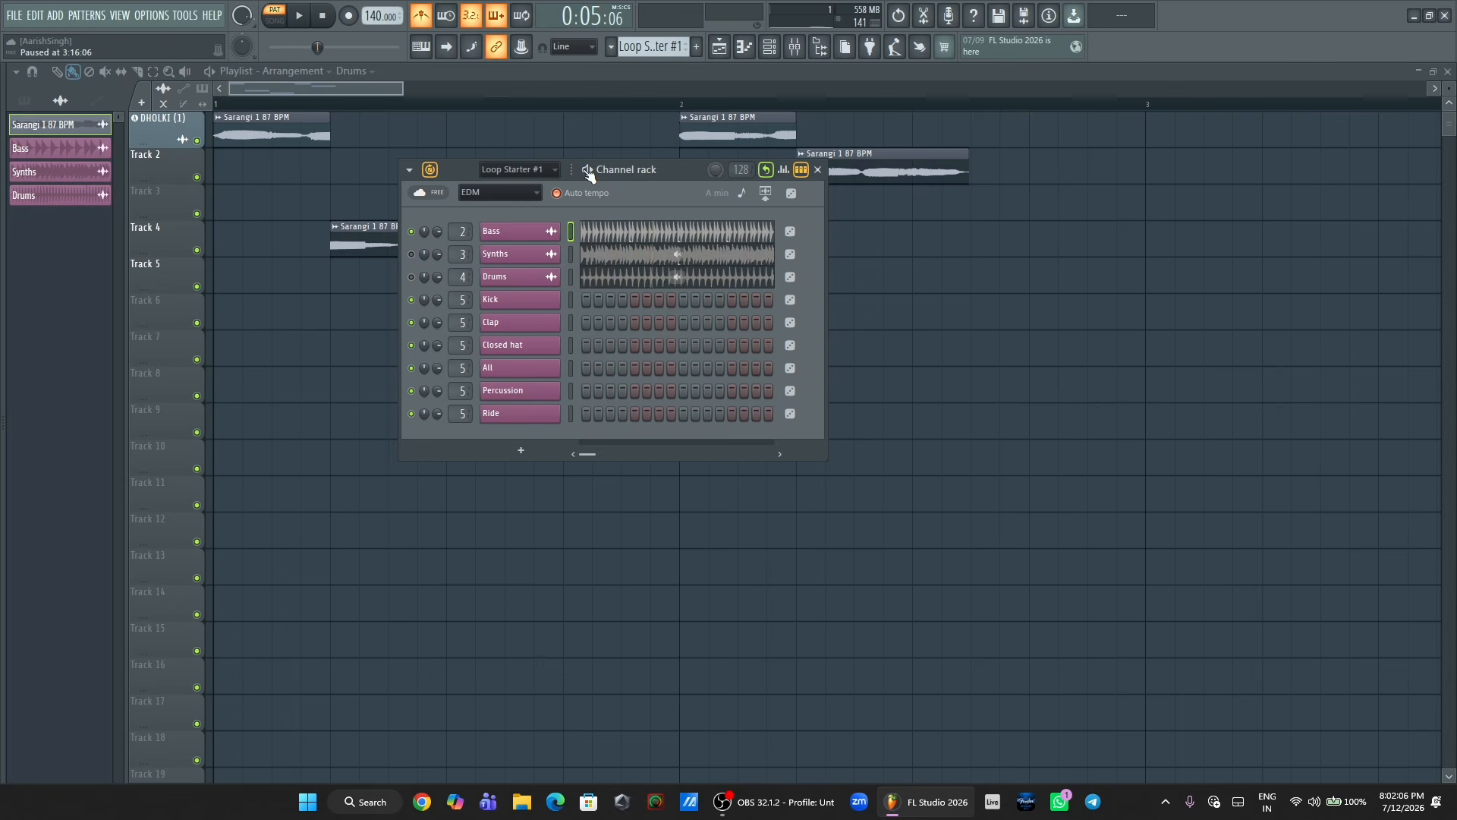
- Preview the similar samples Drum Loop6 F Kicks, WAFRE Bass Melody Loop 06 124BPM Emin and the PHS Kit 01 bass loop
key(alt+F8)
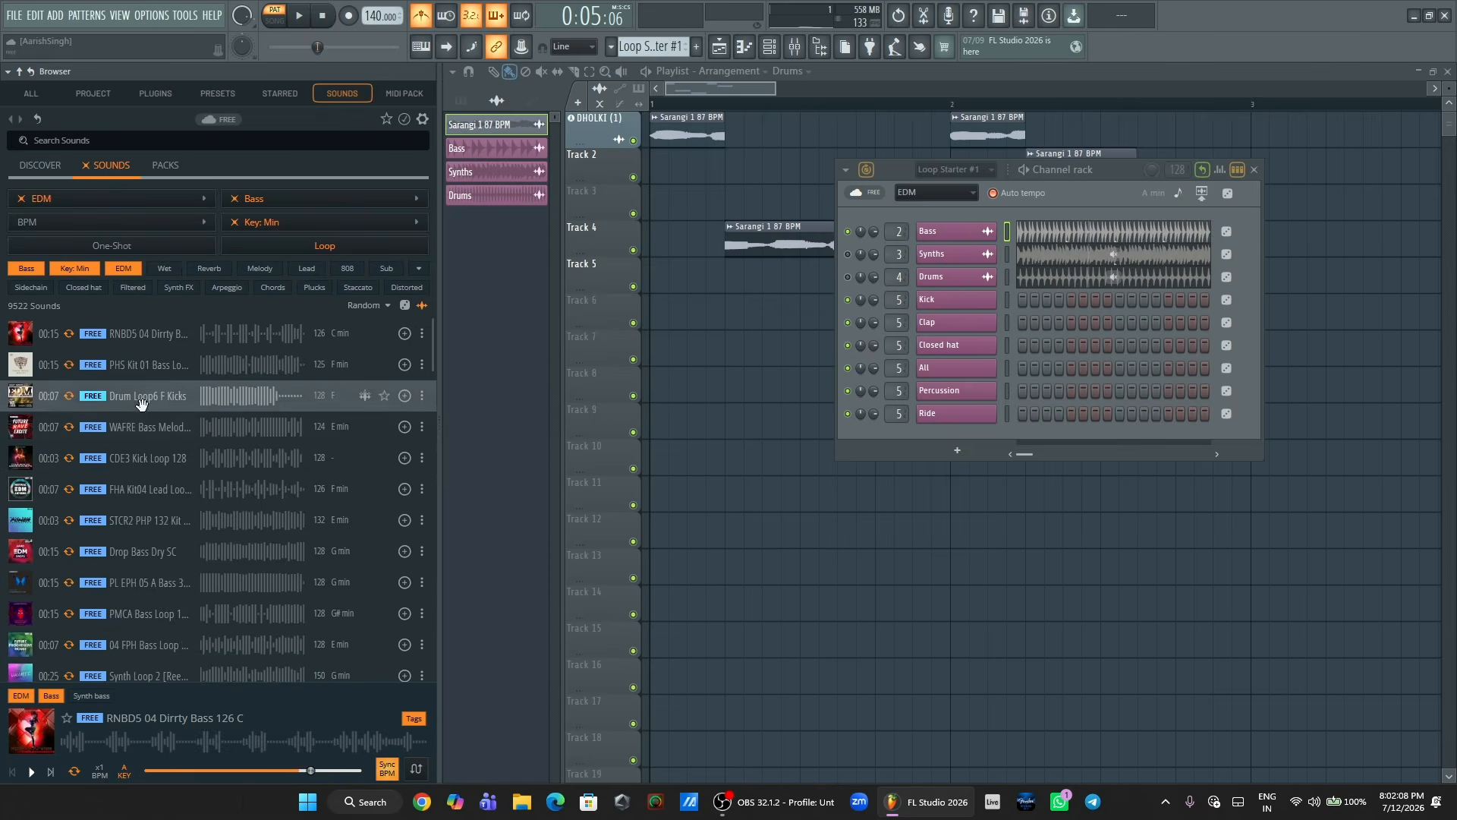
click(142, 398)
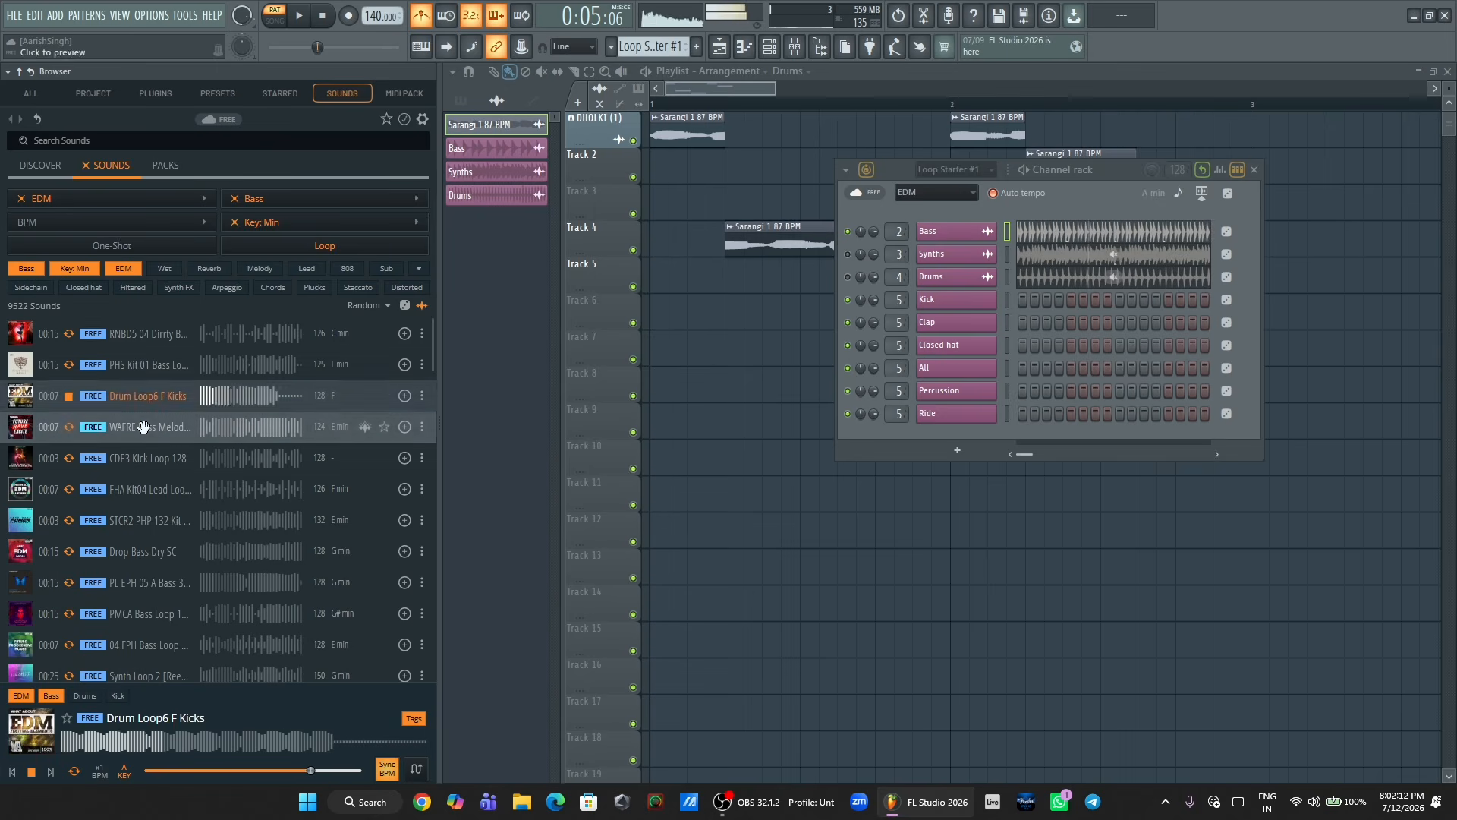
click(144, 424)
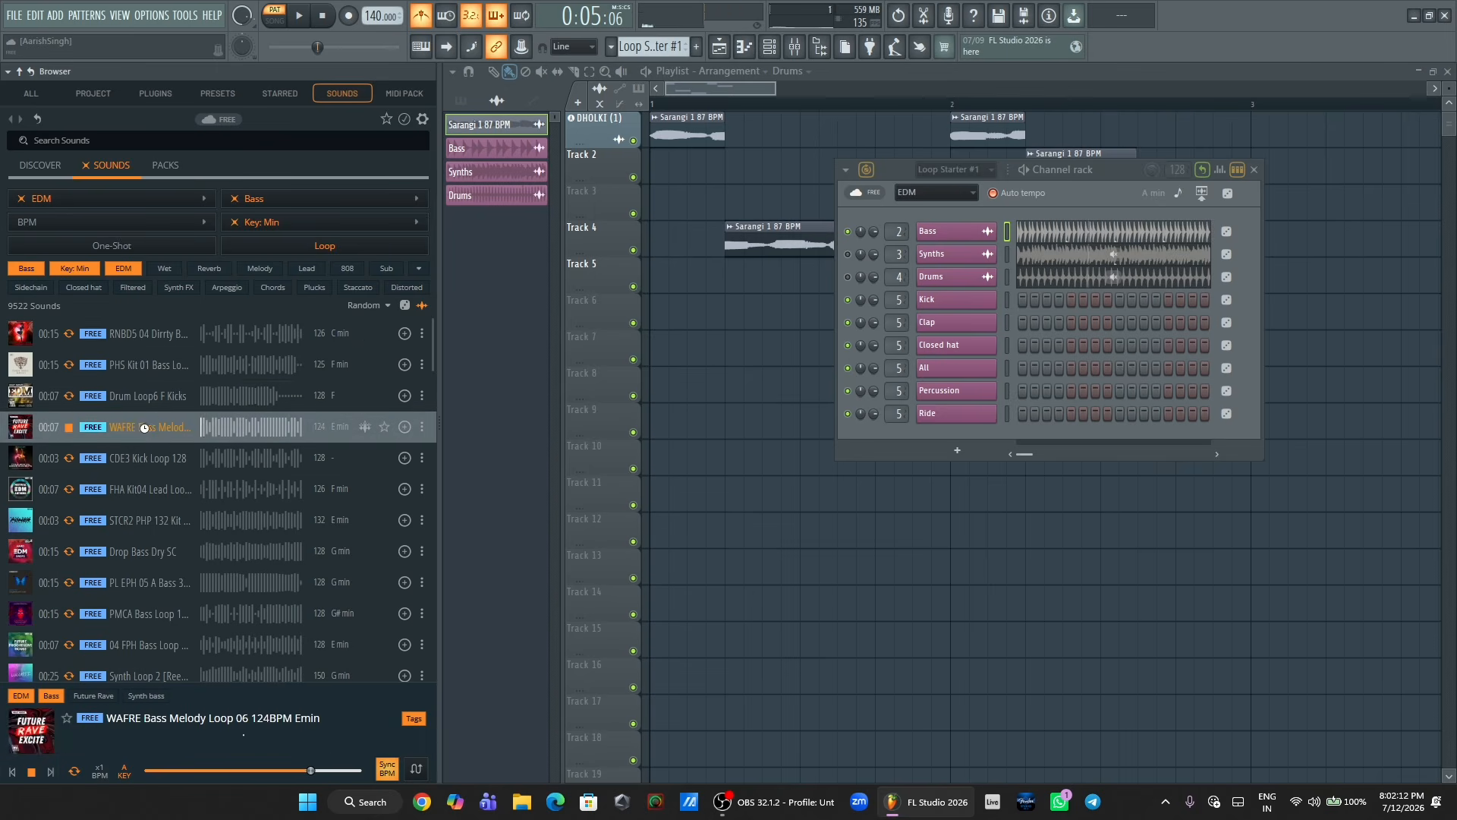
click(186, 366)
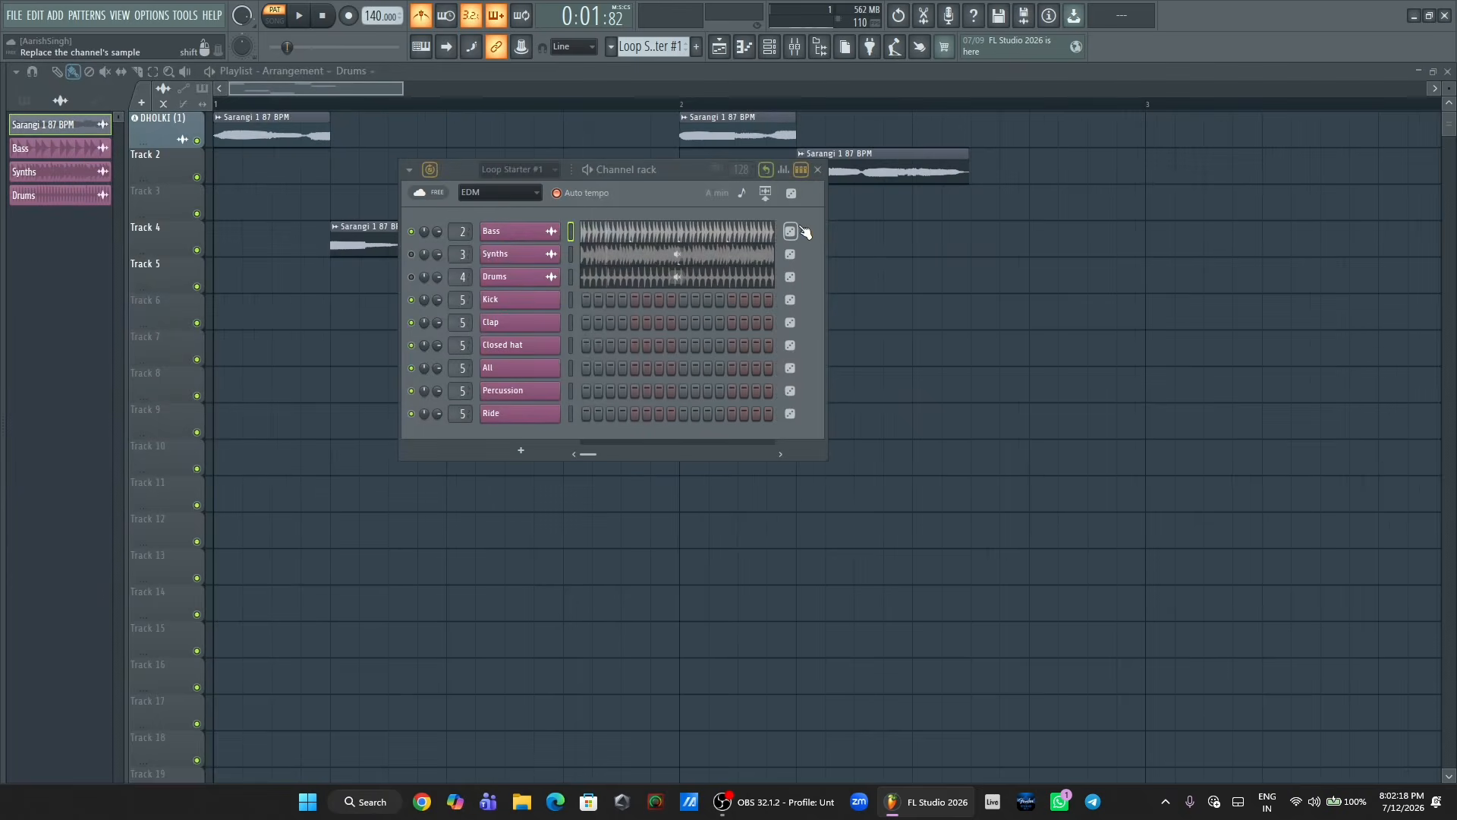
- Replace the Bass channel's sample and turn on the Loop Starter's pattern key option for A min
click(793, 230)
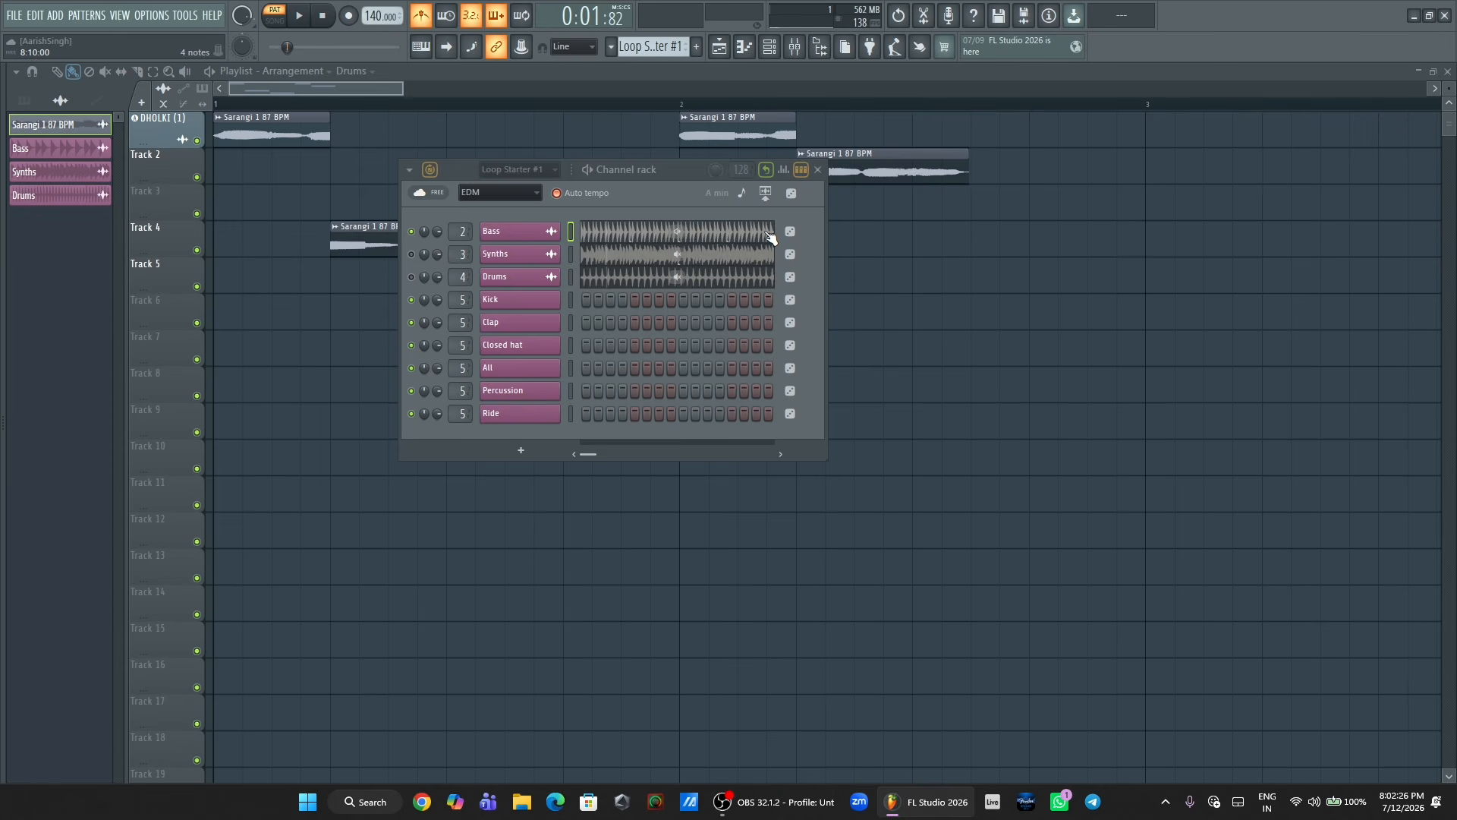
click(741, 195)
click(695, 190)
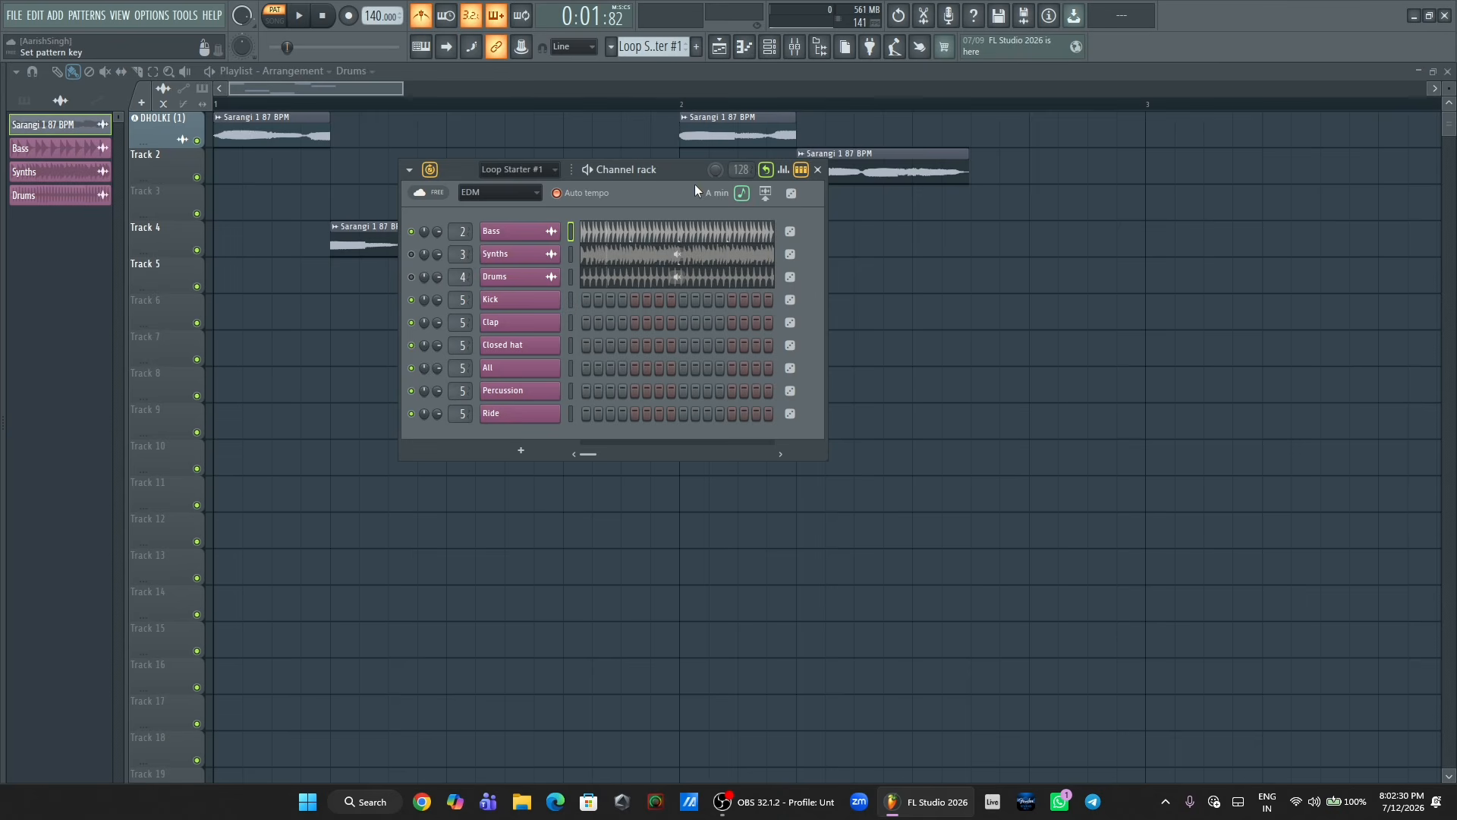
- Send the Bass, Synths and Drums loops from Loop Starter to the playlist and undo it
click(766, 193)
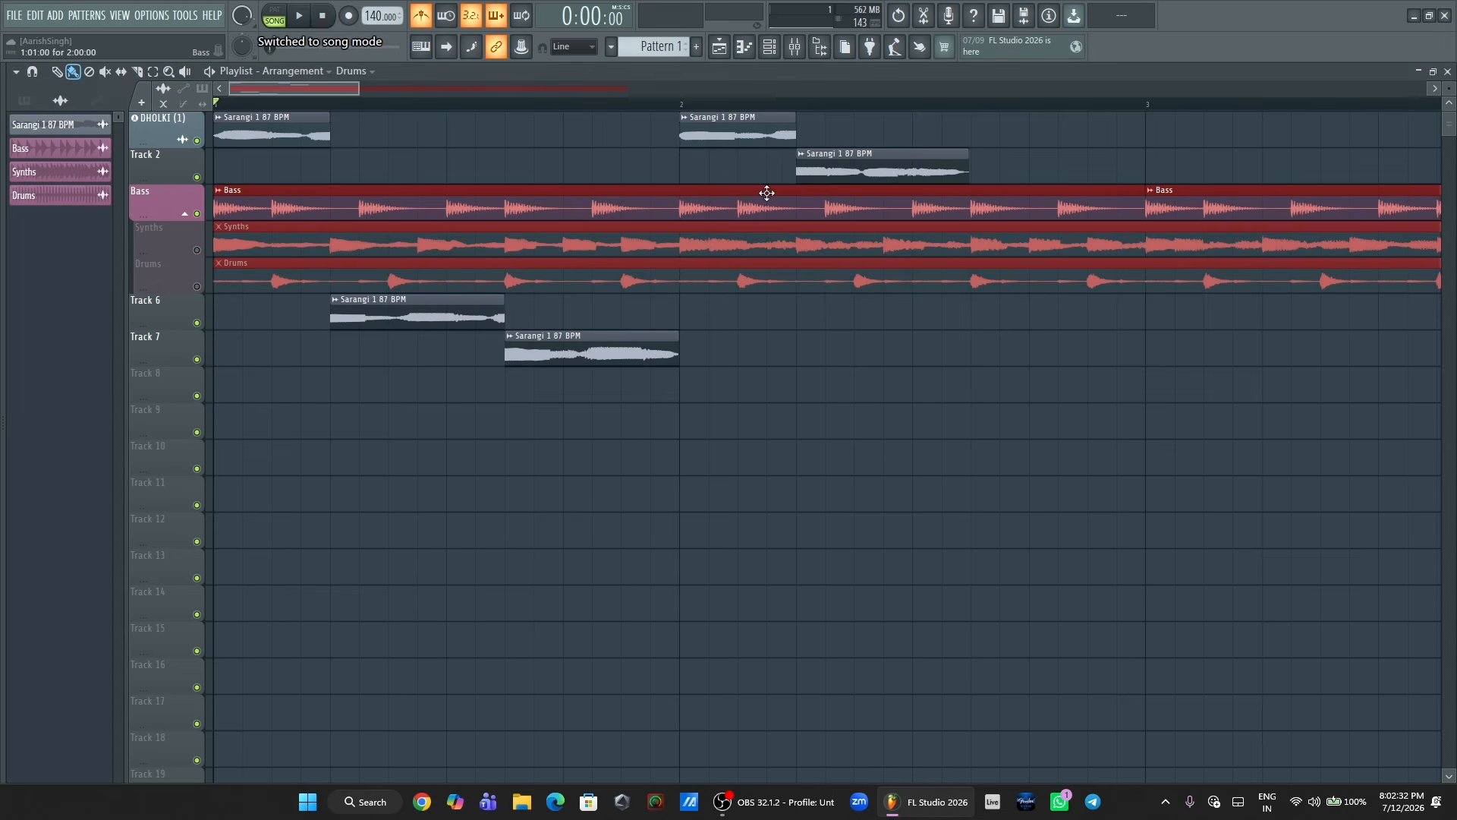
key(ctrl+z)
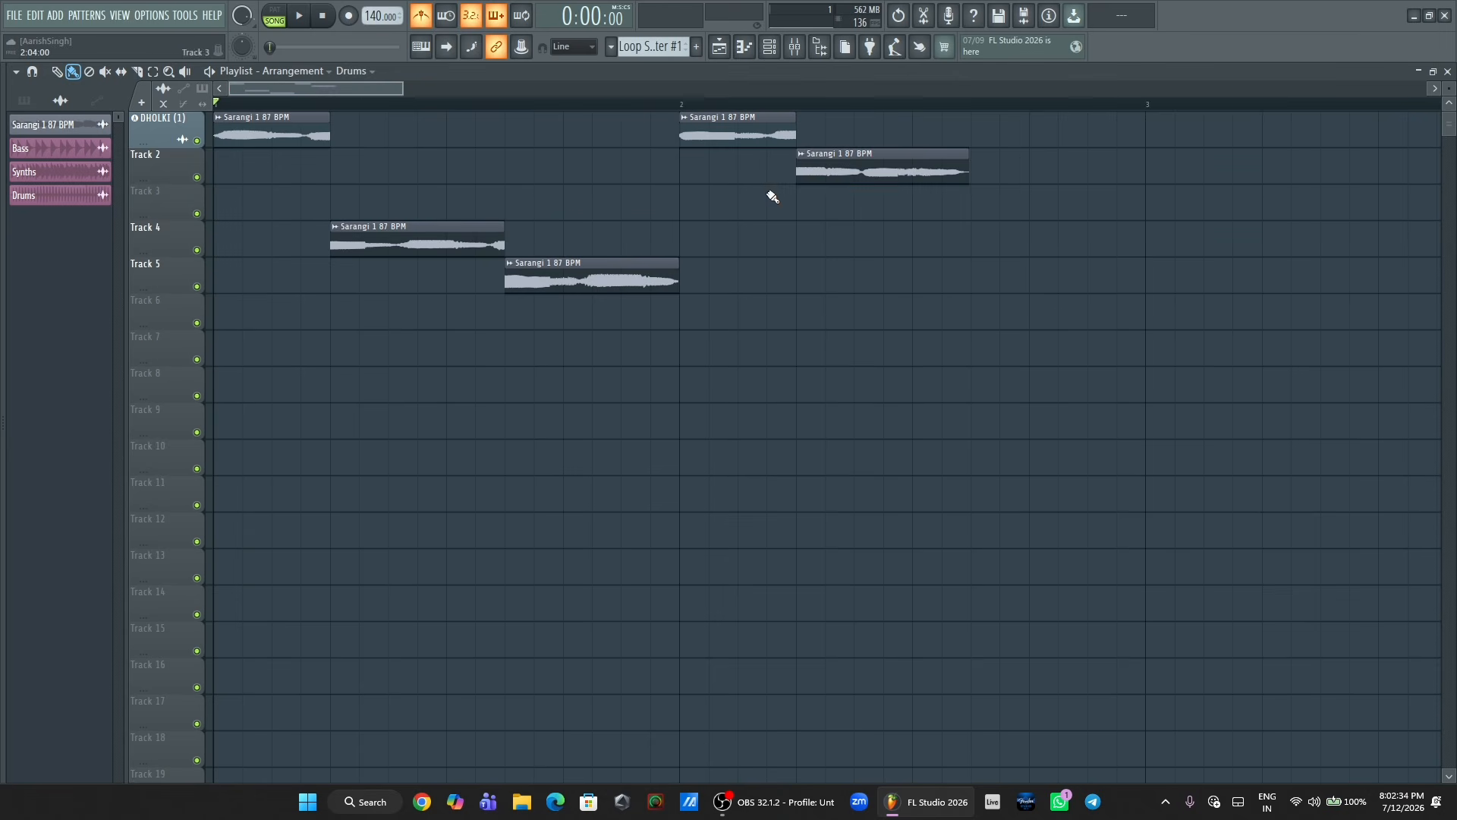
- Reopen Loop Starter in the Channel rack and open the web page for its FL Cloud free badge
click(770, 46)
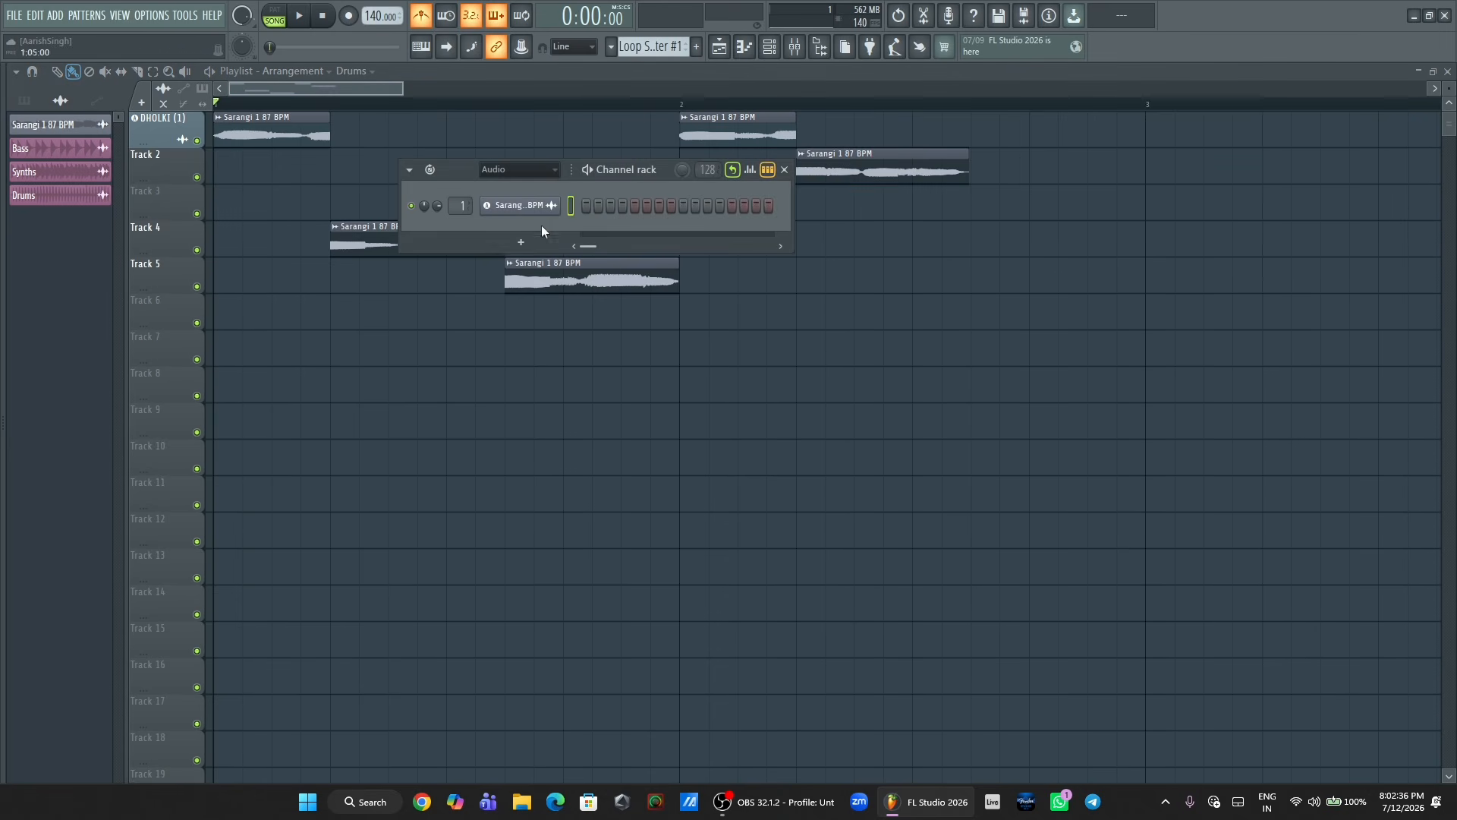
click(428, 169)
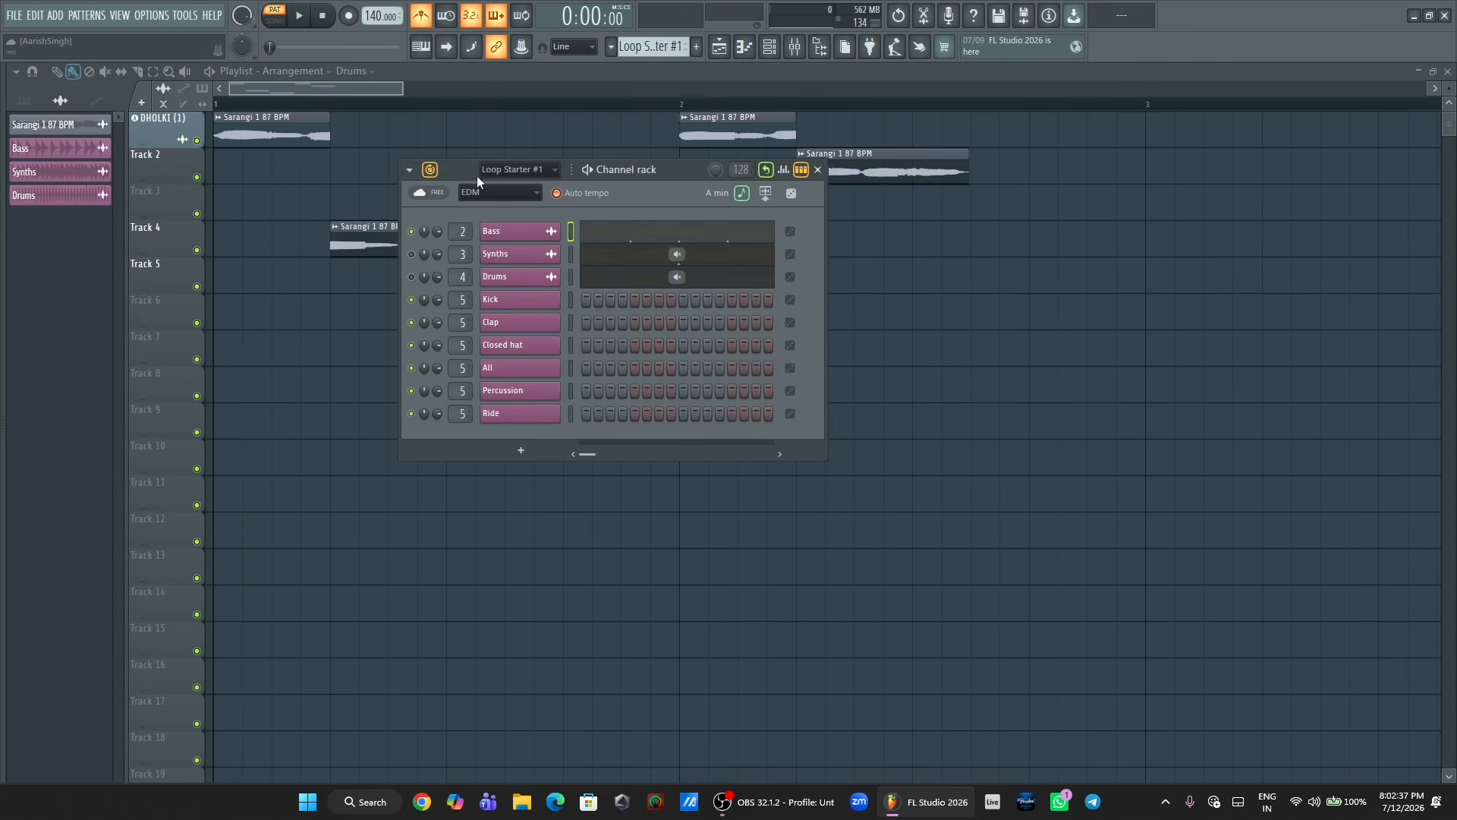
click(437, 195)
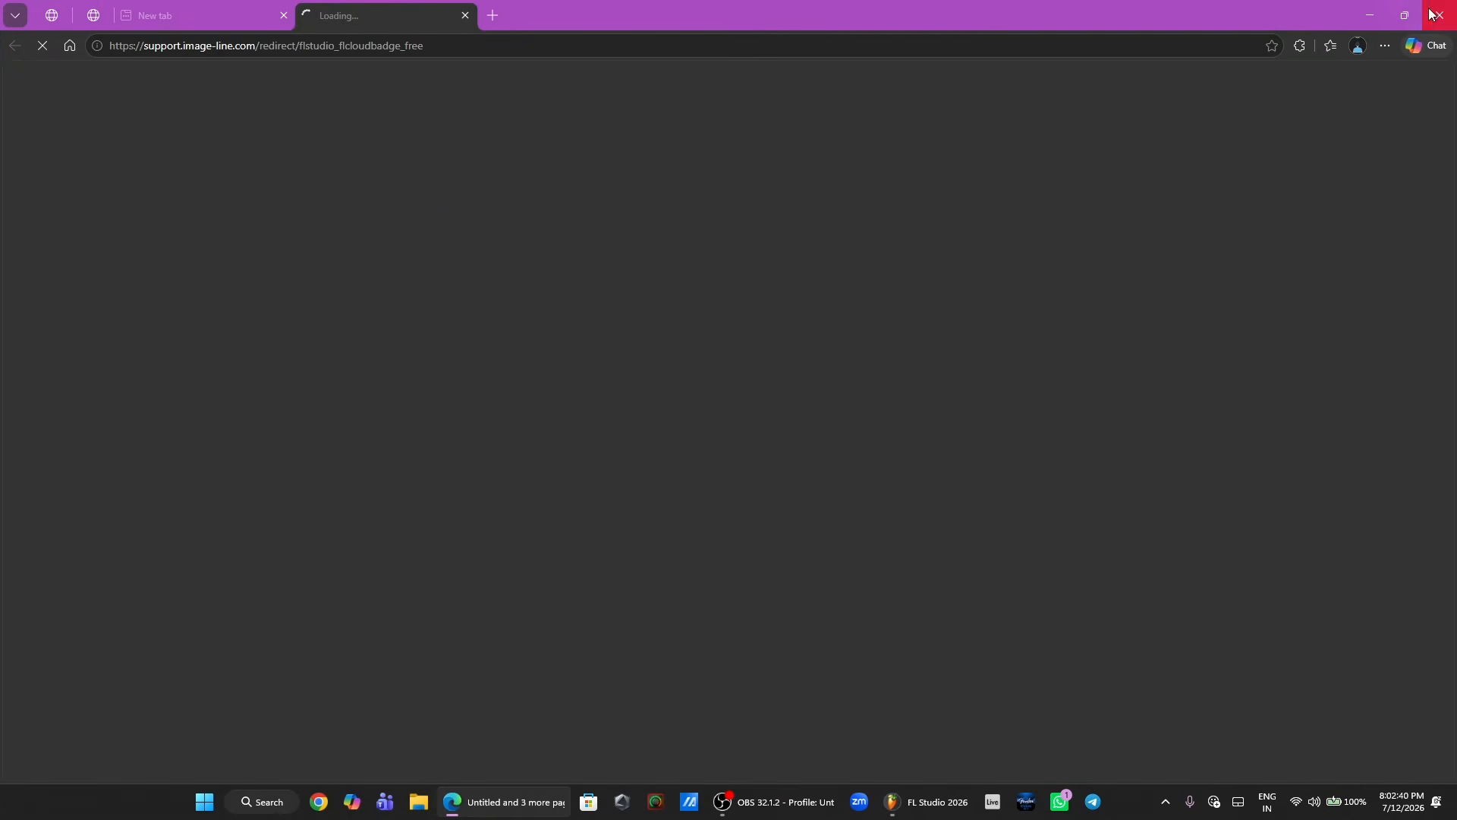
- Close the browser page for the FL Cloud badge and the Channel rack
click(1432, 16)
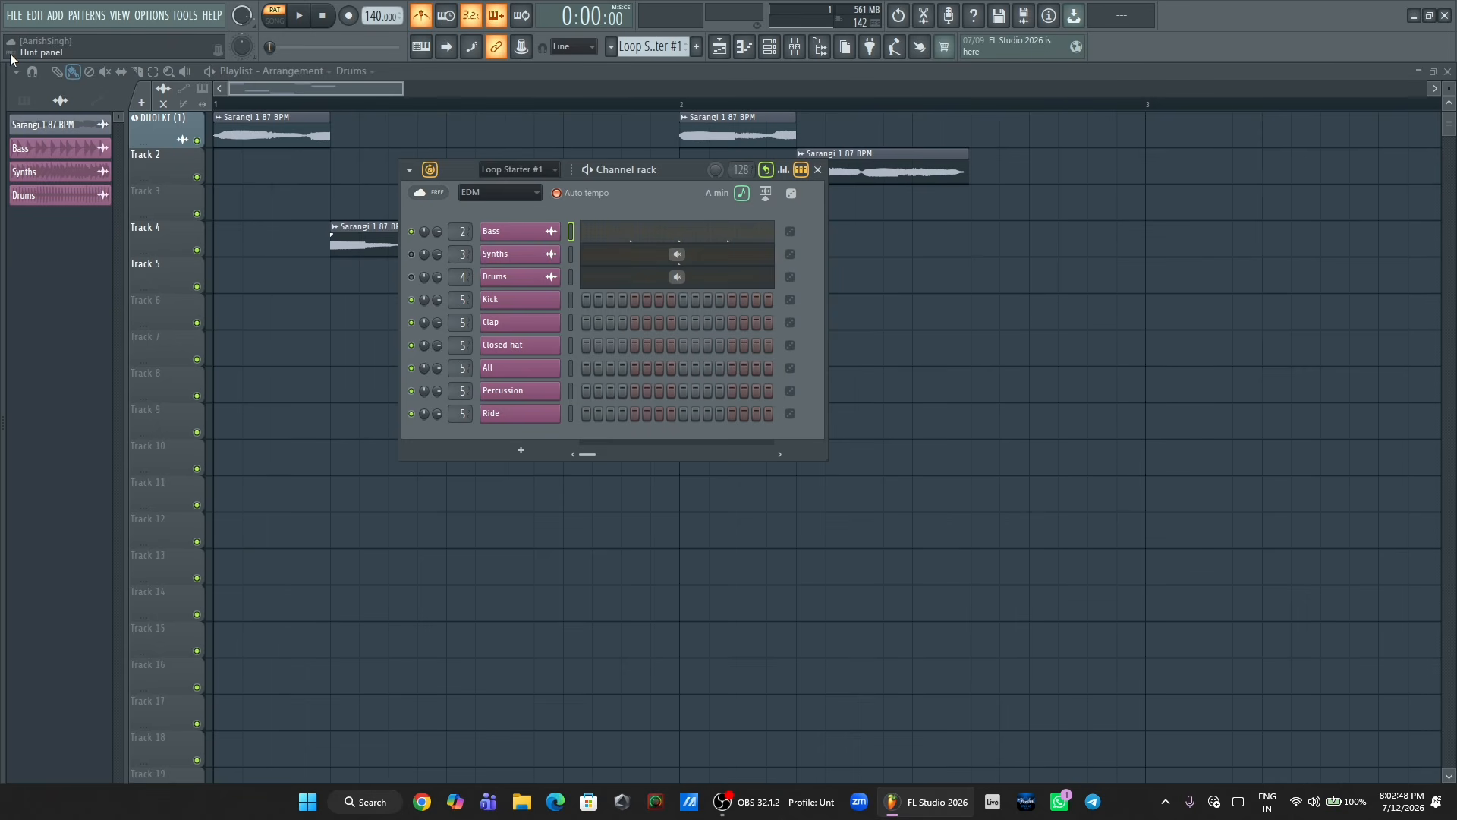
click(818, 169)
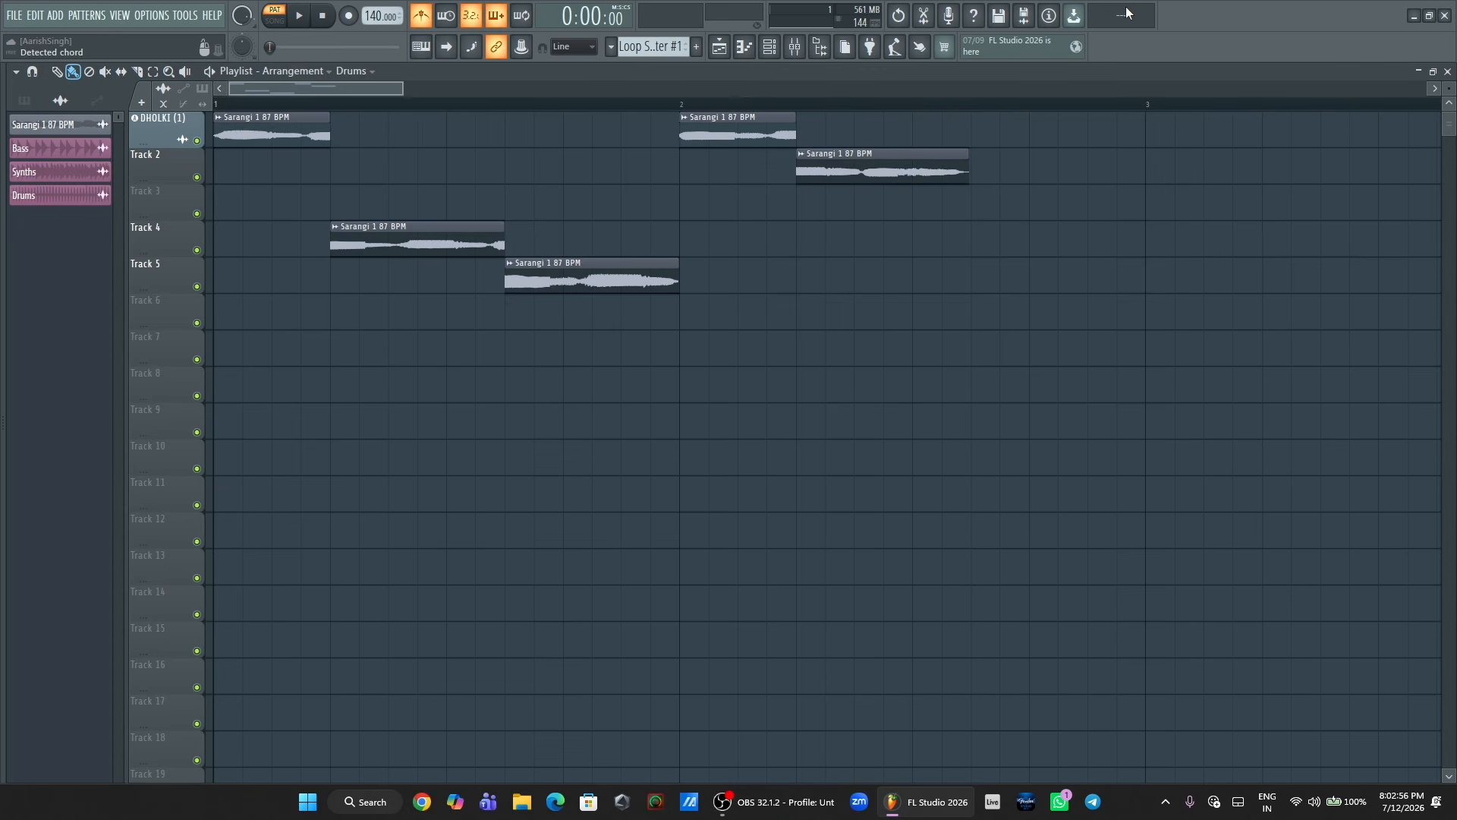
- Edit the toolbar to take the Chord detection control off and place it back beside the other controls
right_click(1189, 21)
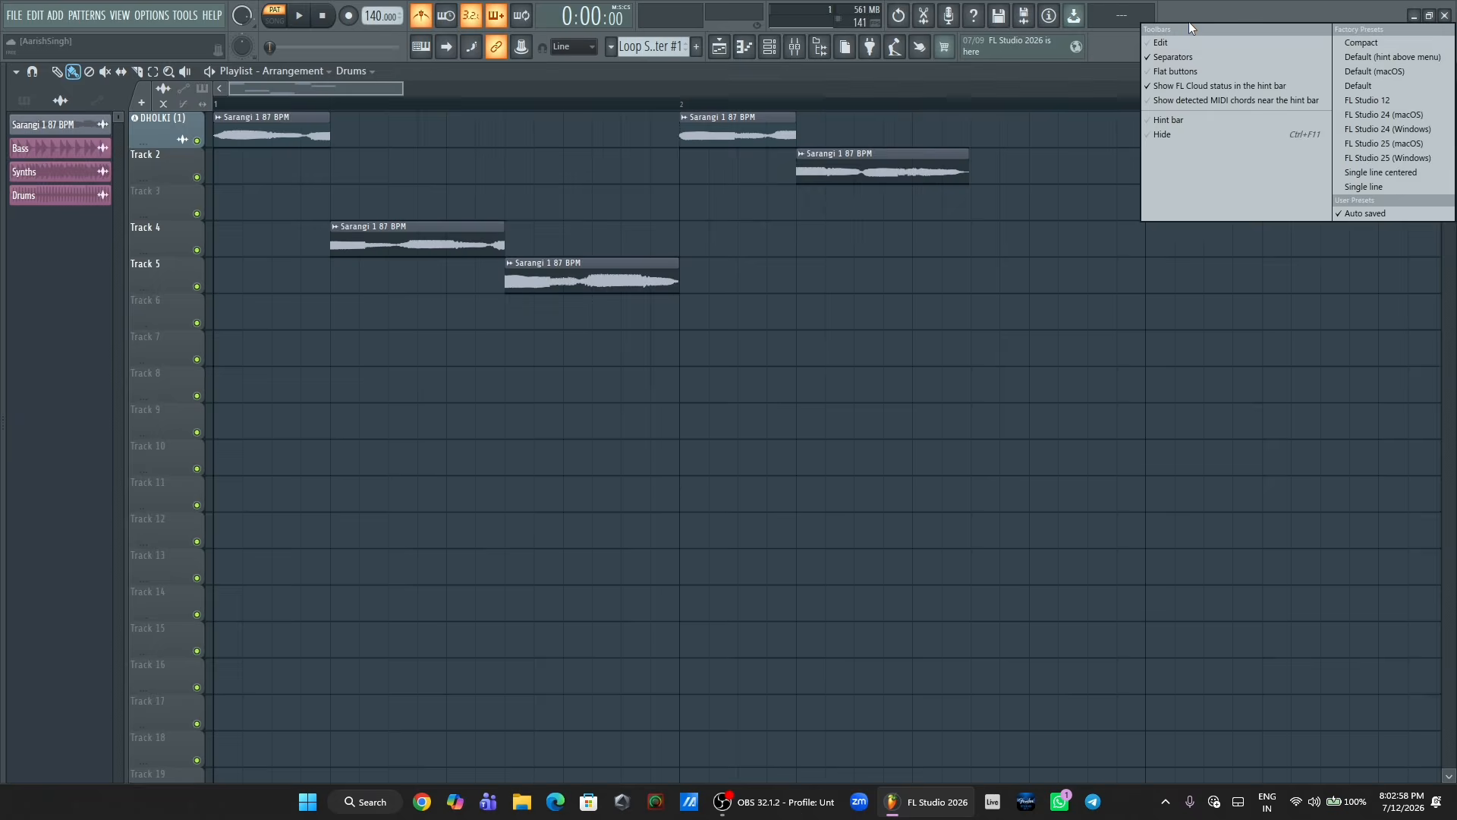
click(1187, 39)
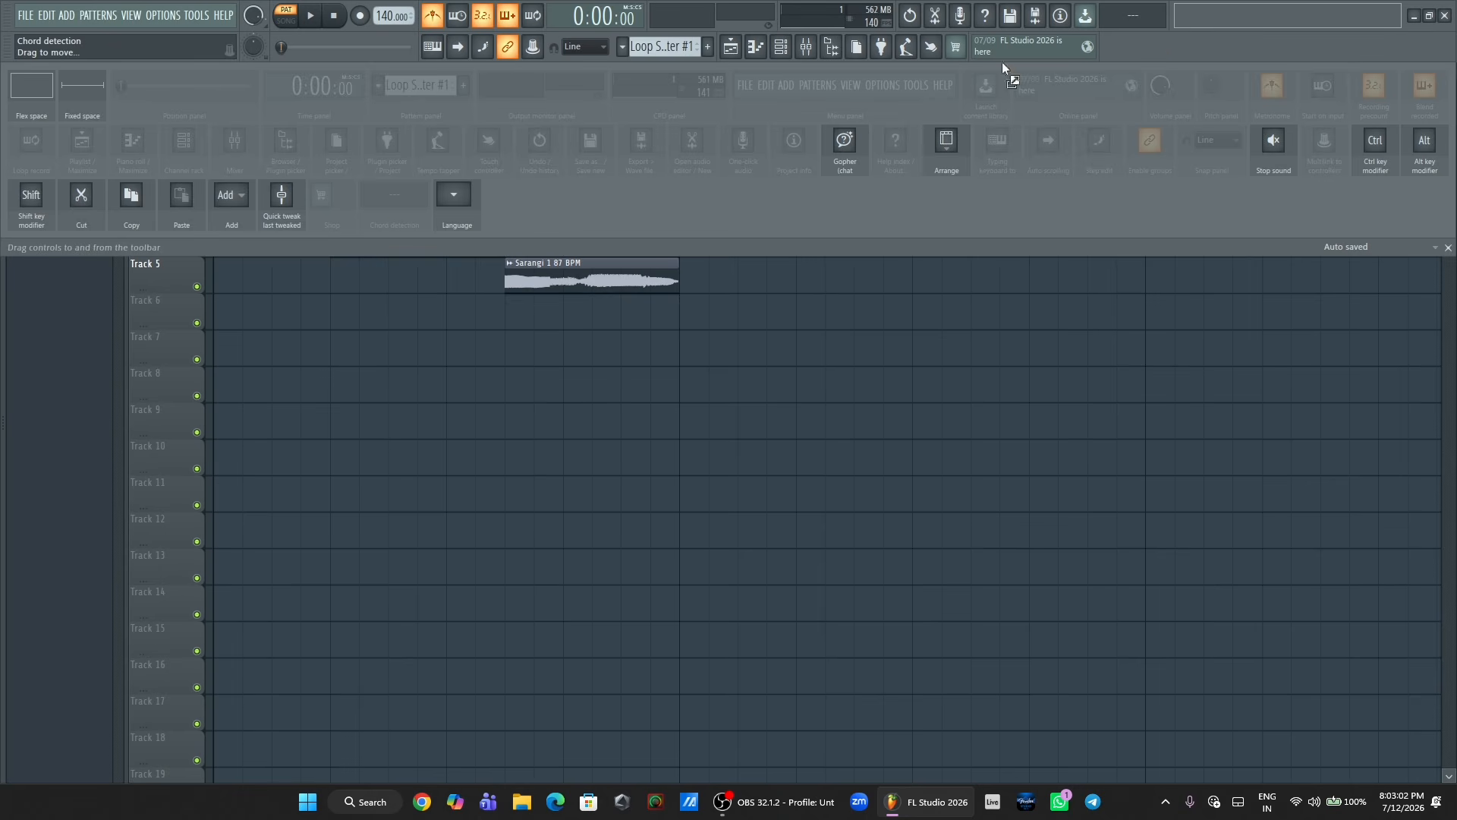
drag(369, 202, 1131, 21)
click(1449, 247)
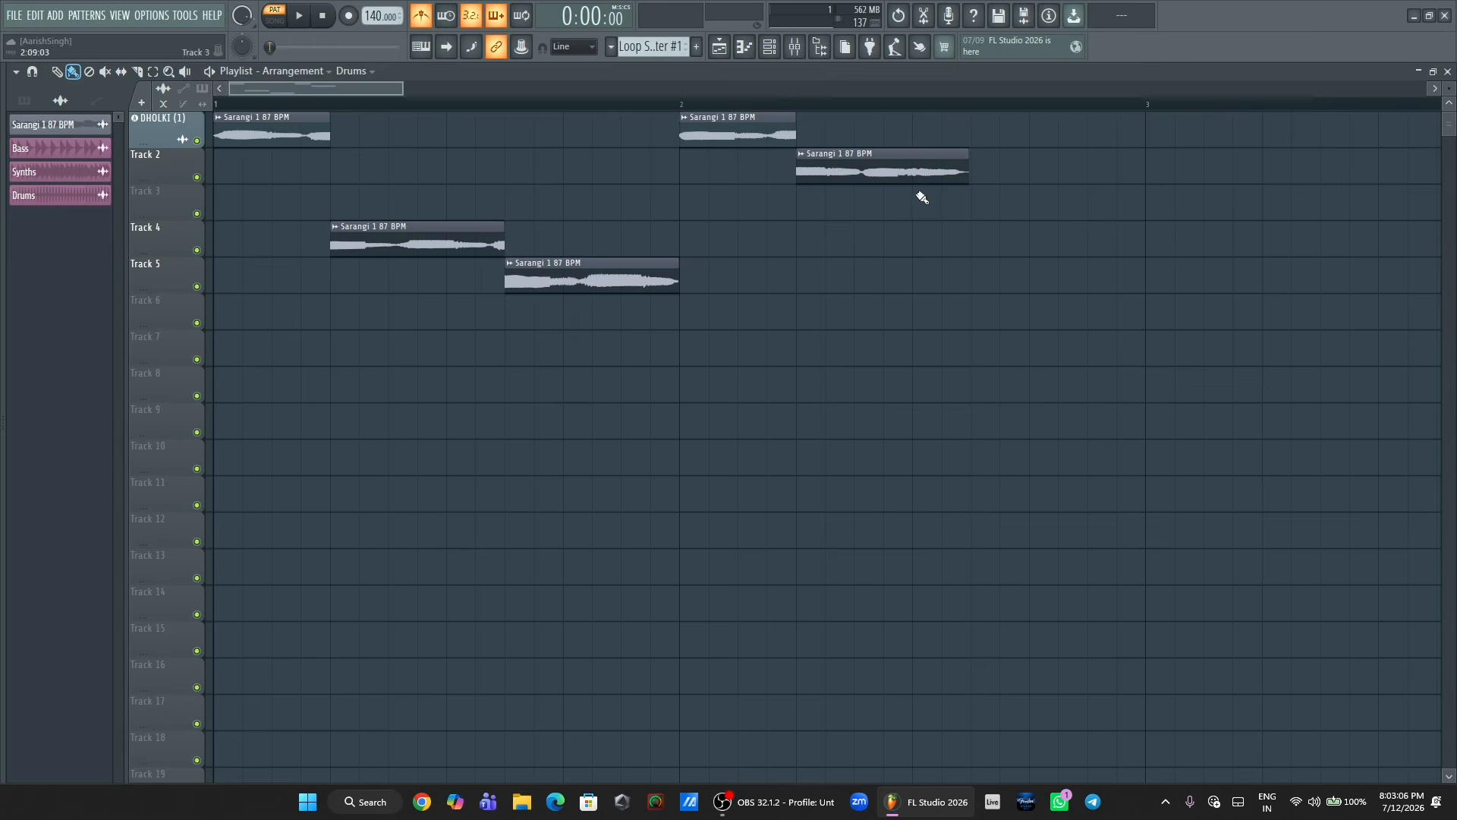
- Add an FL Keys instrument channel to the Channel rack
key(F6)
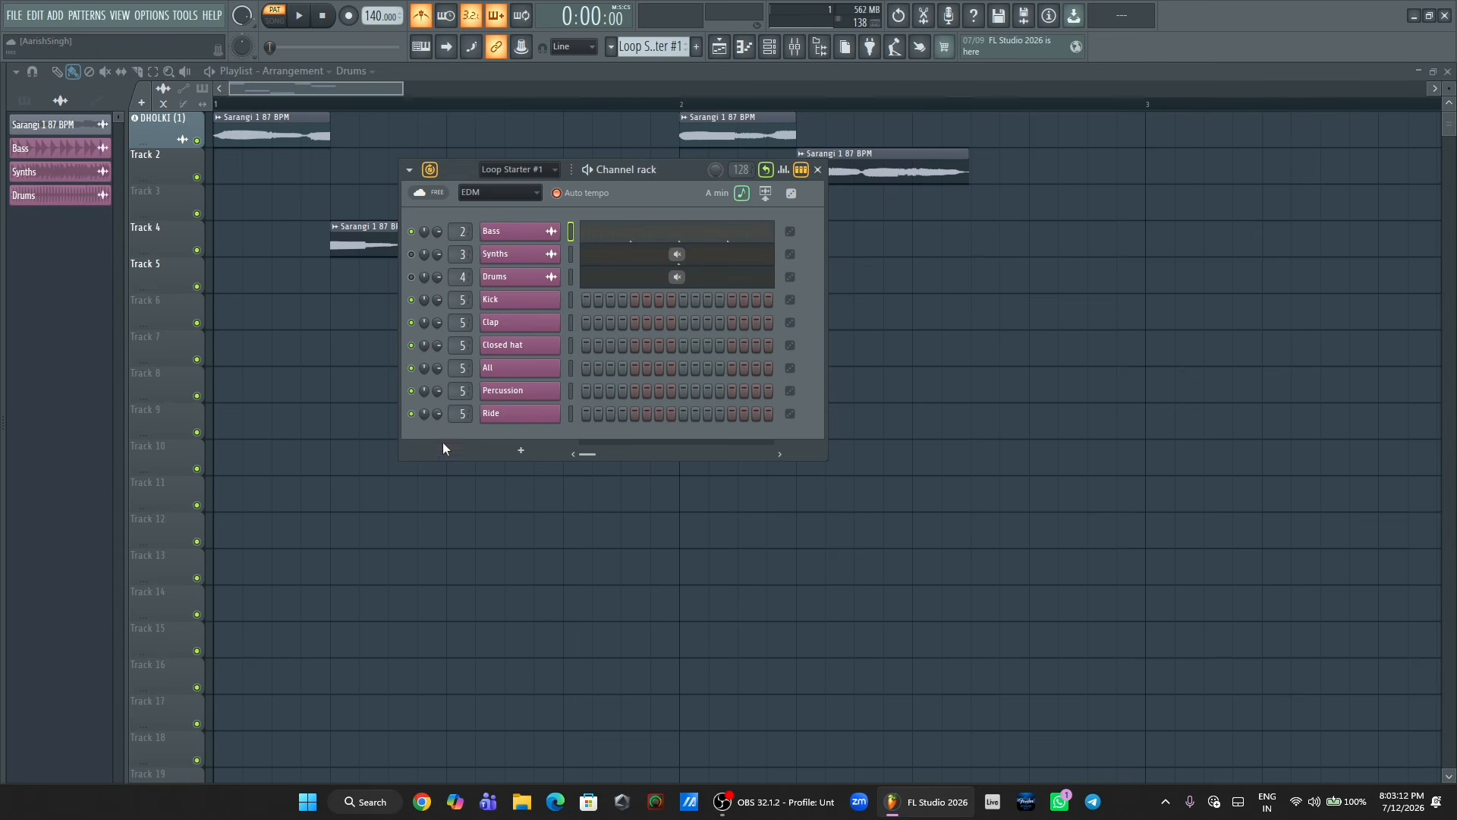
click(516, 453)
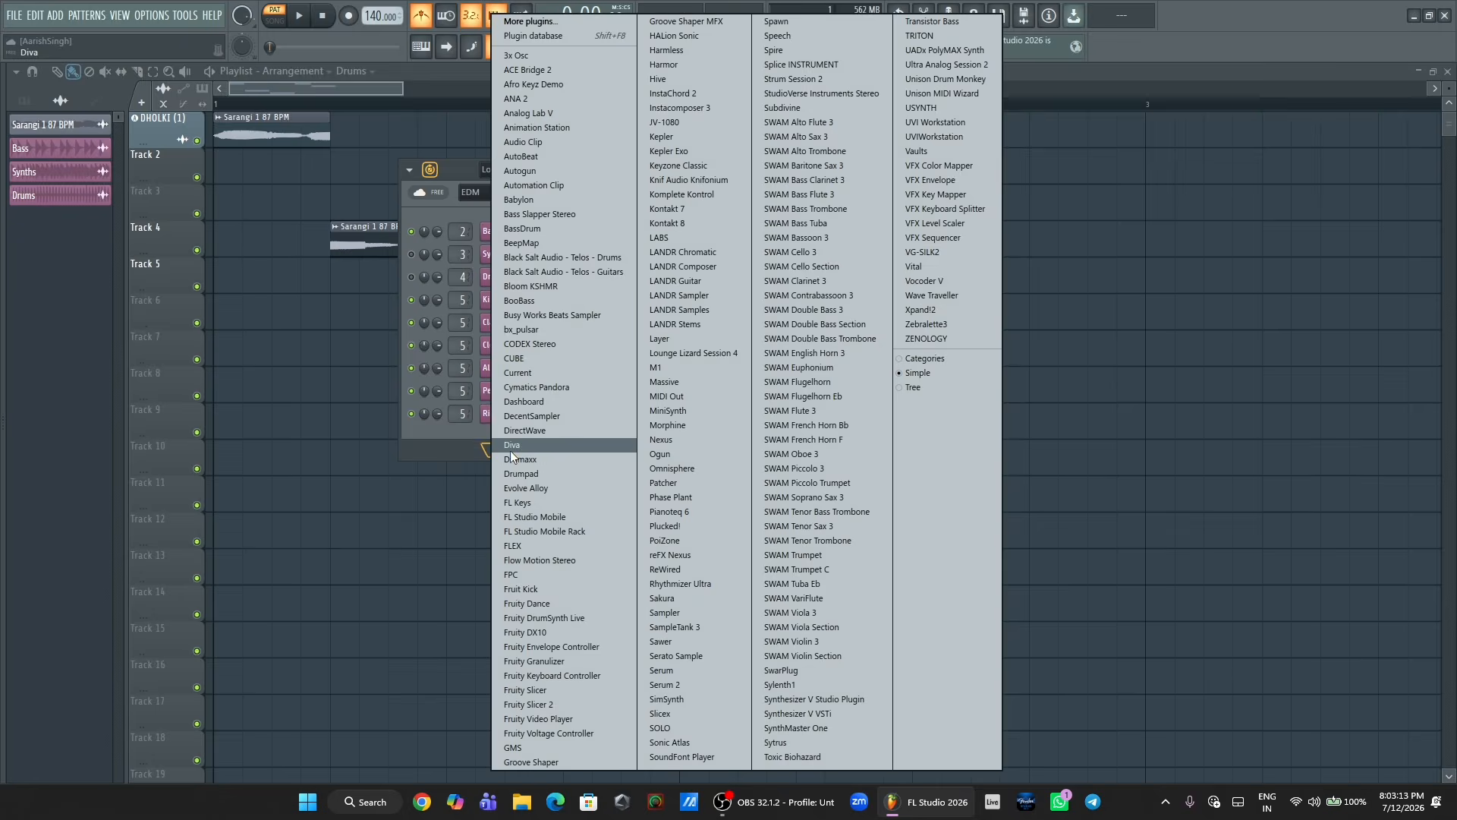
click(536, 503)
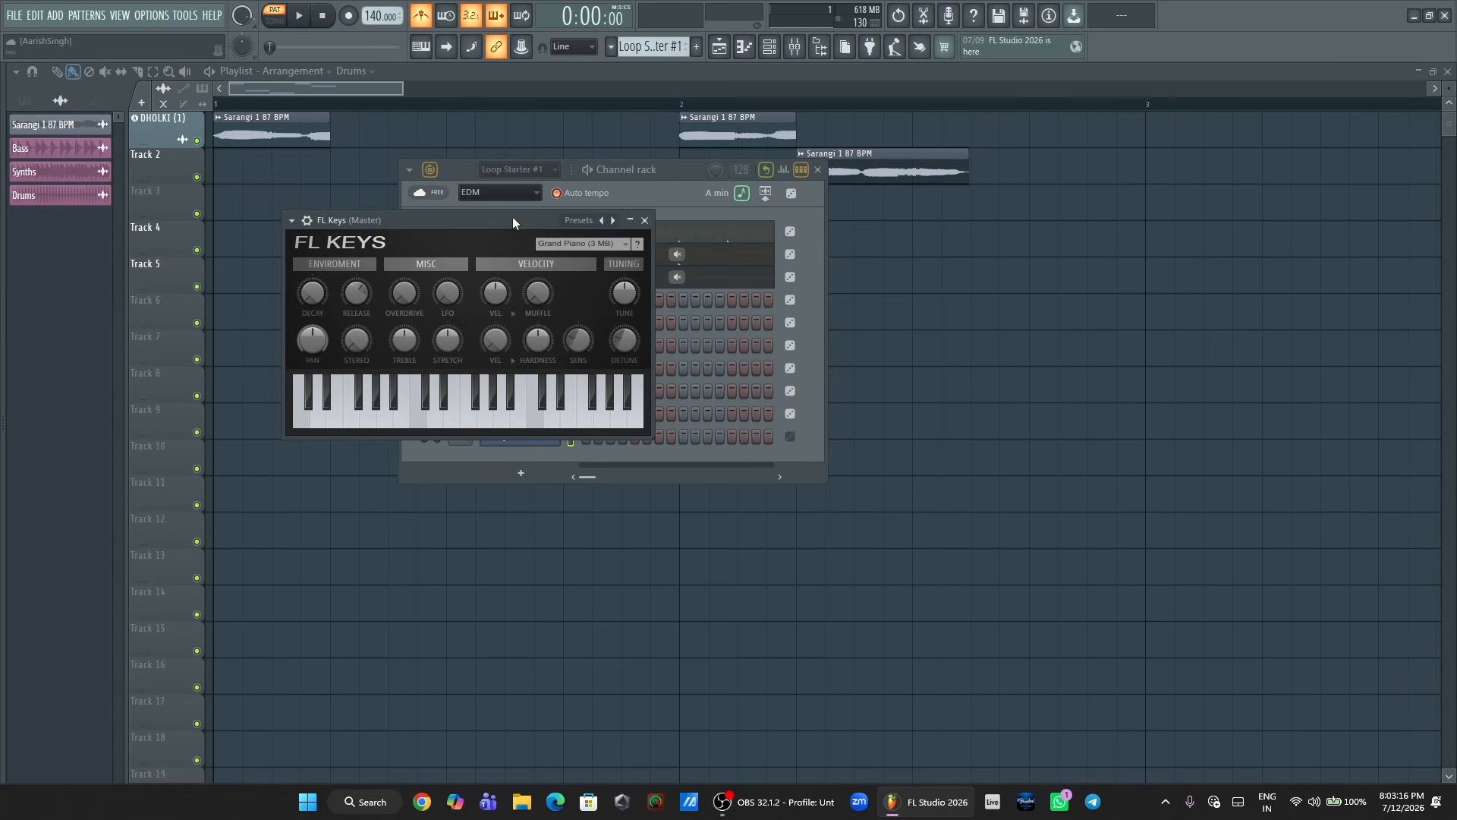
- Remove the Chord detection control from the toolbar in toolbar edit mode
right_click(1206, 19)
click(1204, 41)
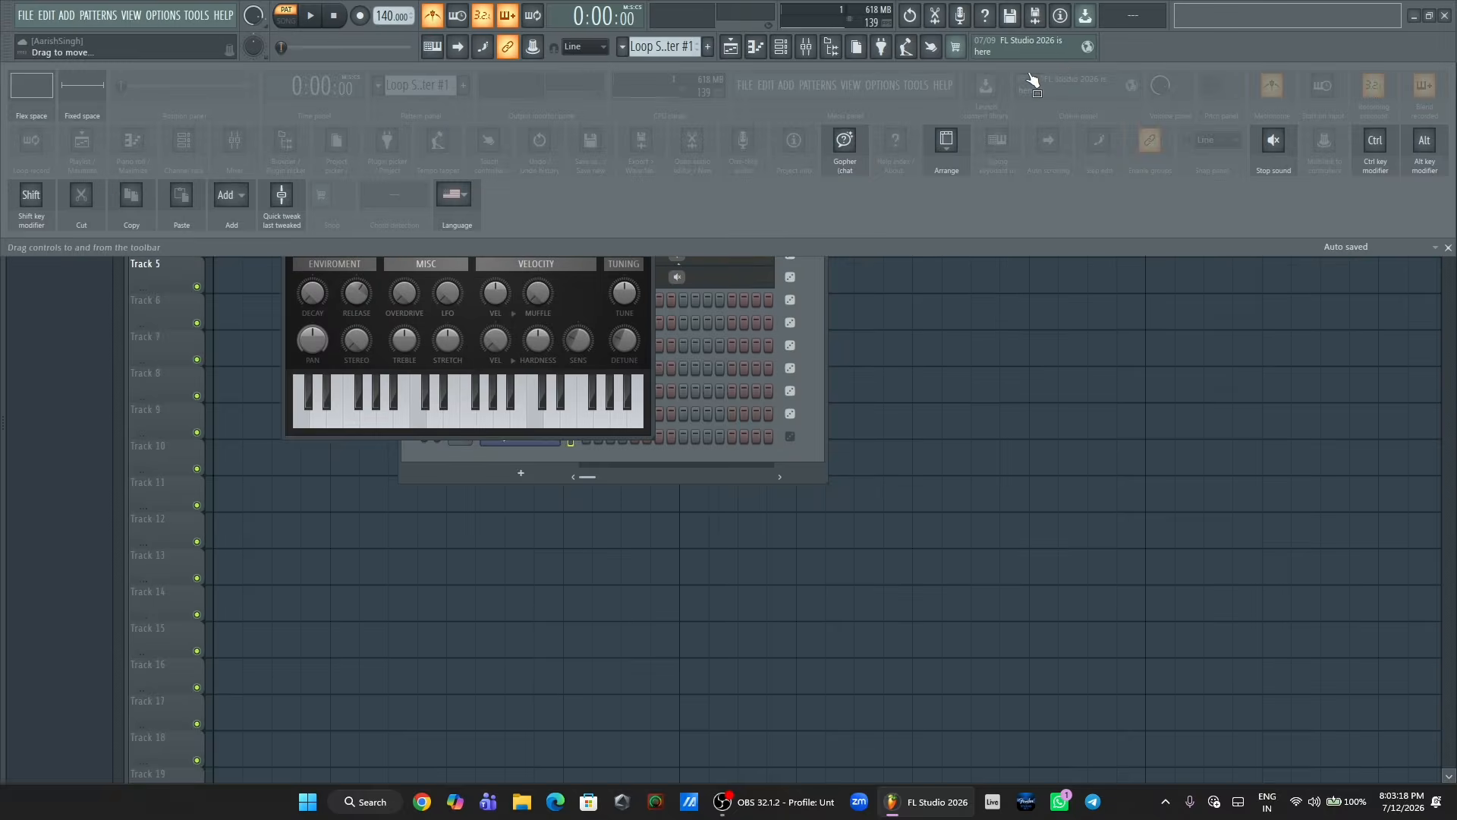
drag(1124, 23, 402, 207)
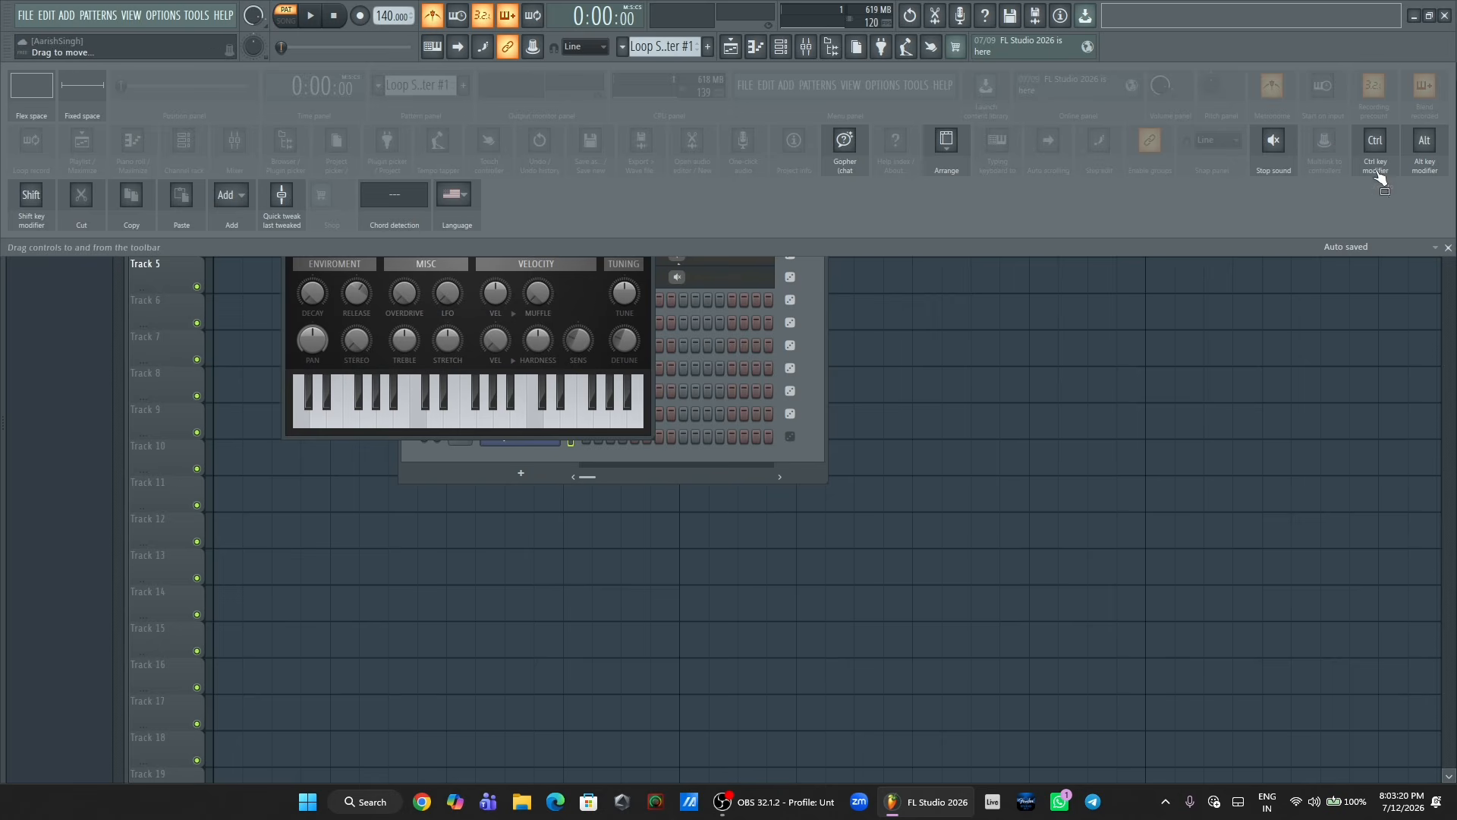
click(1448, 247)
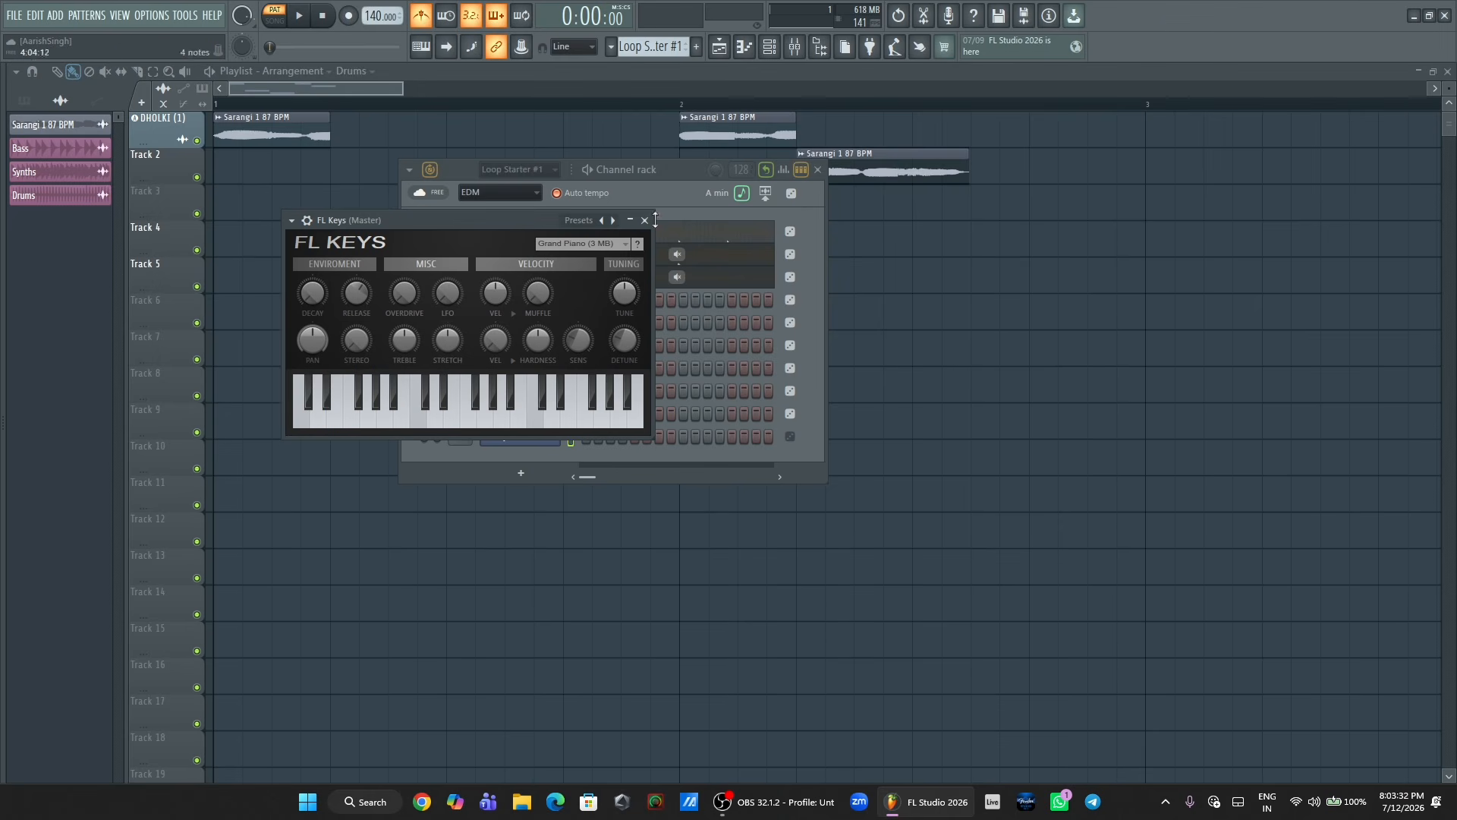
- Close the FL Keys window and put the Chord detection control back on the toolbar
key(Escape)
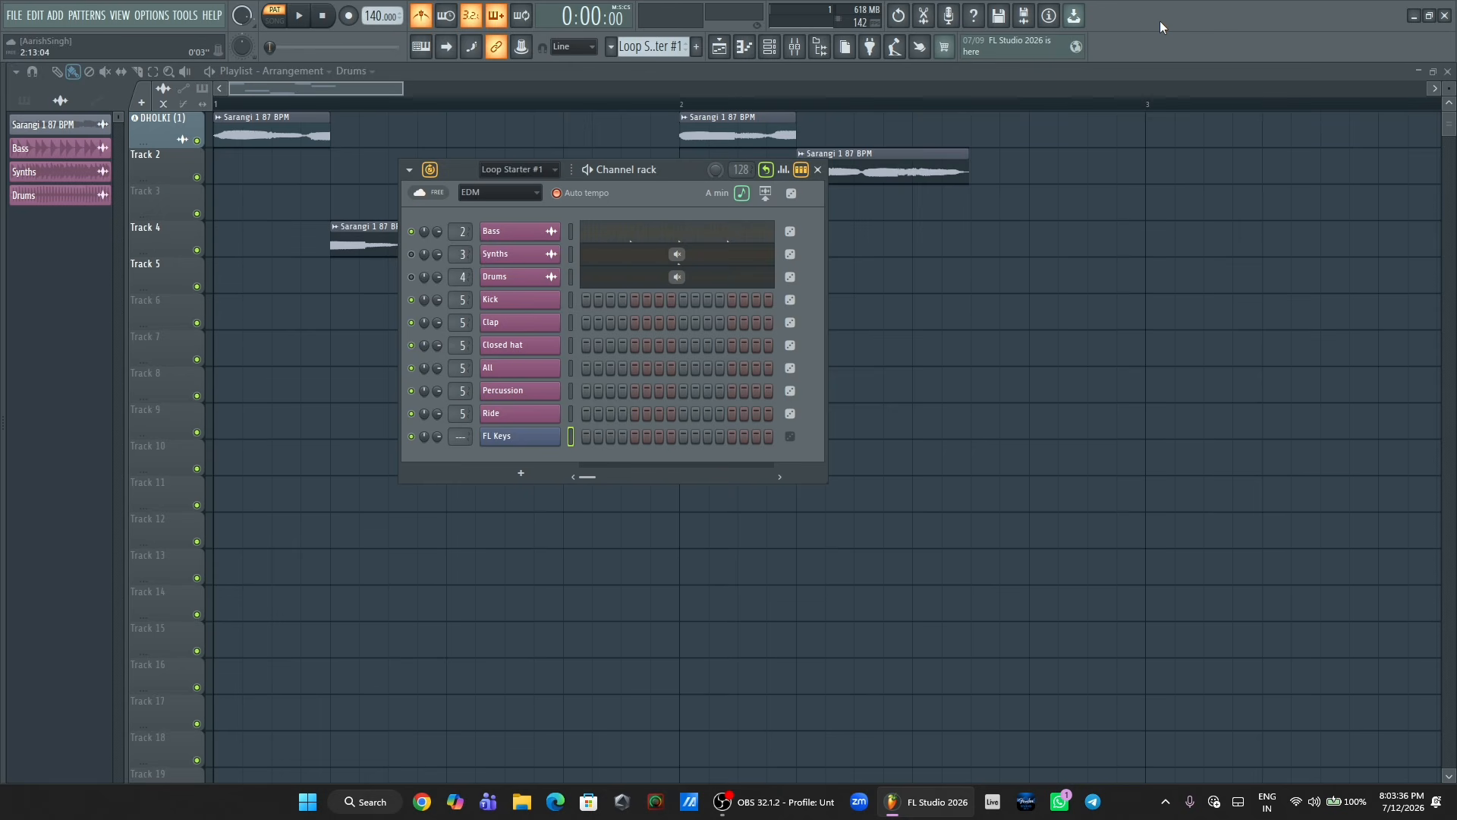
right_click(1160, 23)
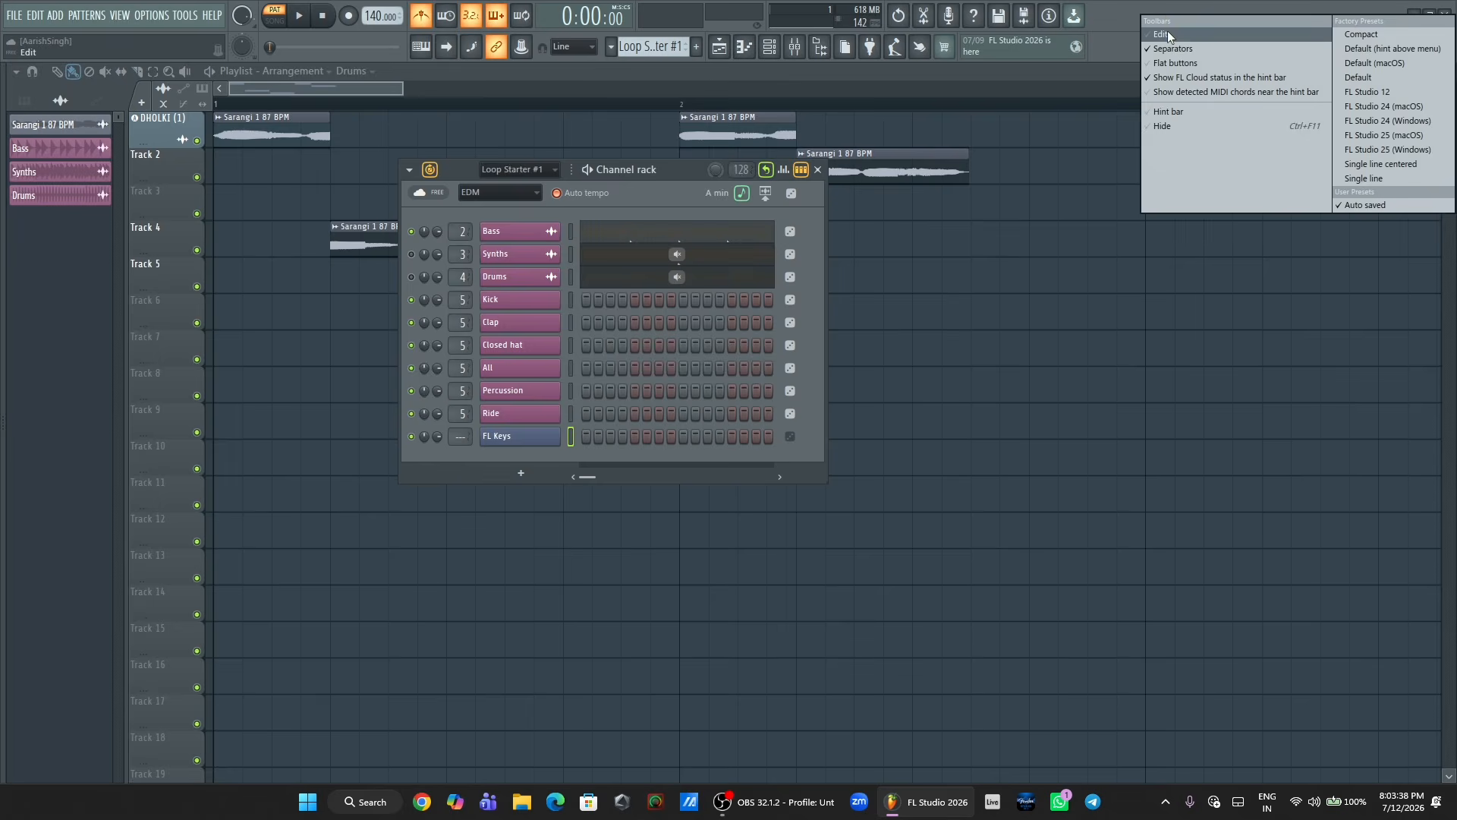
click(1169, 38)
mouse_move(391, 205)
mouse_down()
mouse_move(922, 86)
mouse_move(1135, 16)
mouse_up()
click(1448, 248)
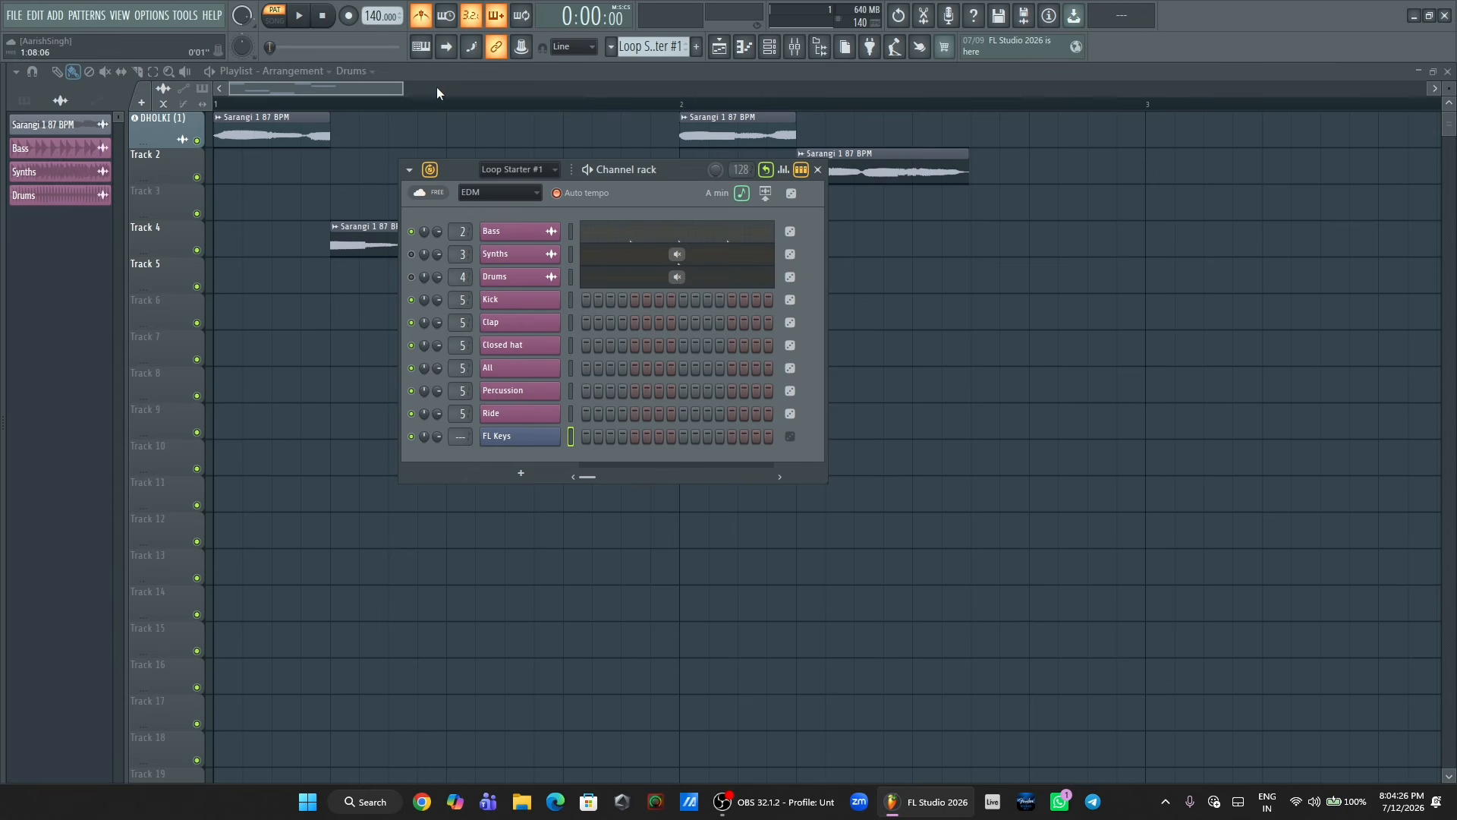
- Open the FL Keys channel in the piano roll and draw C5, E5 and G5 notes at bar 1
click(819, 170)
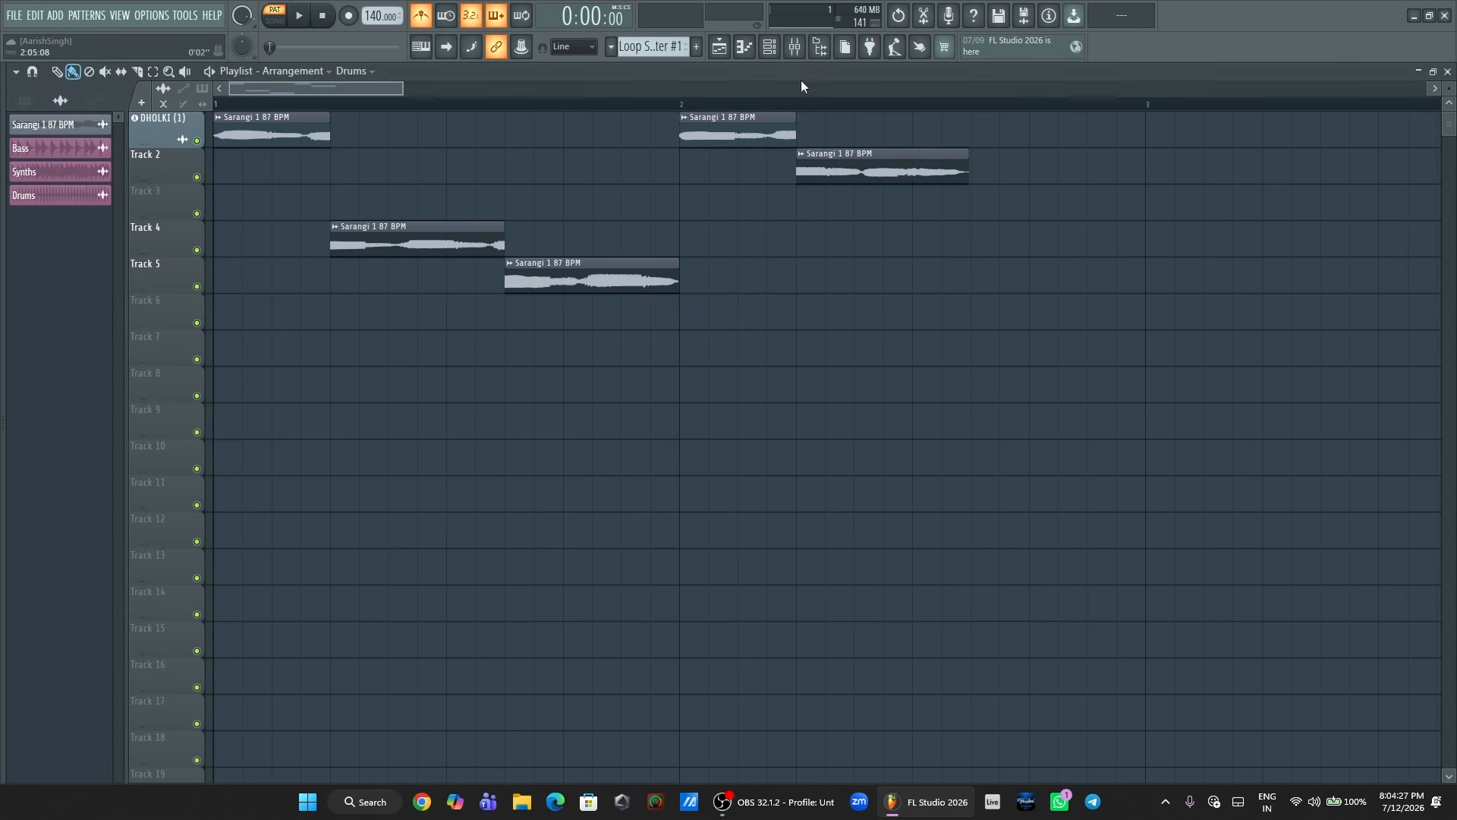
click(770, 46)
right_click(548, 440)
click(591, 435)
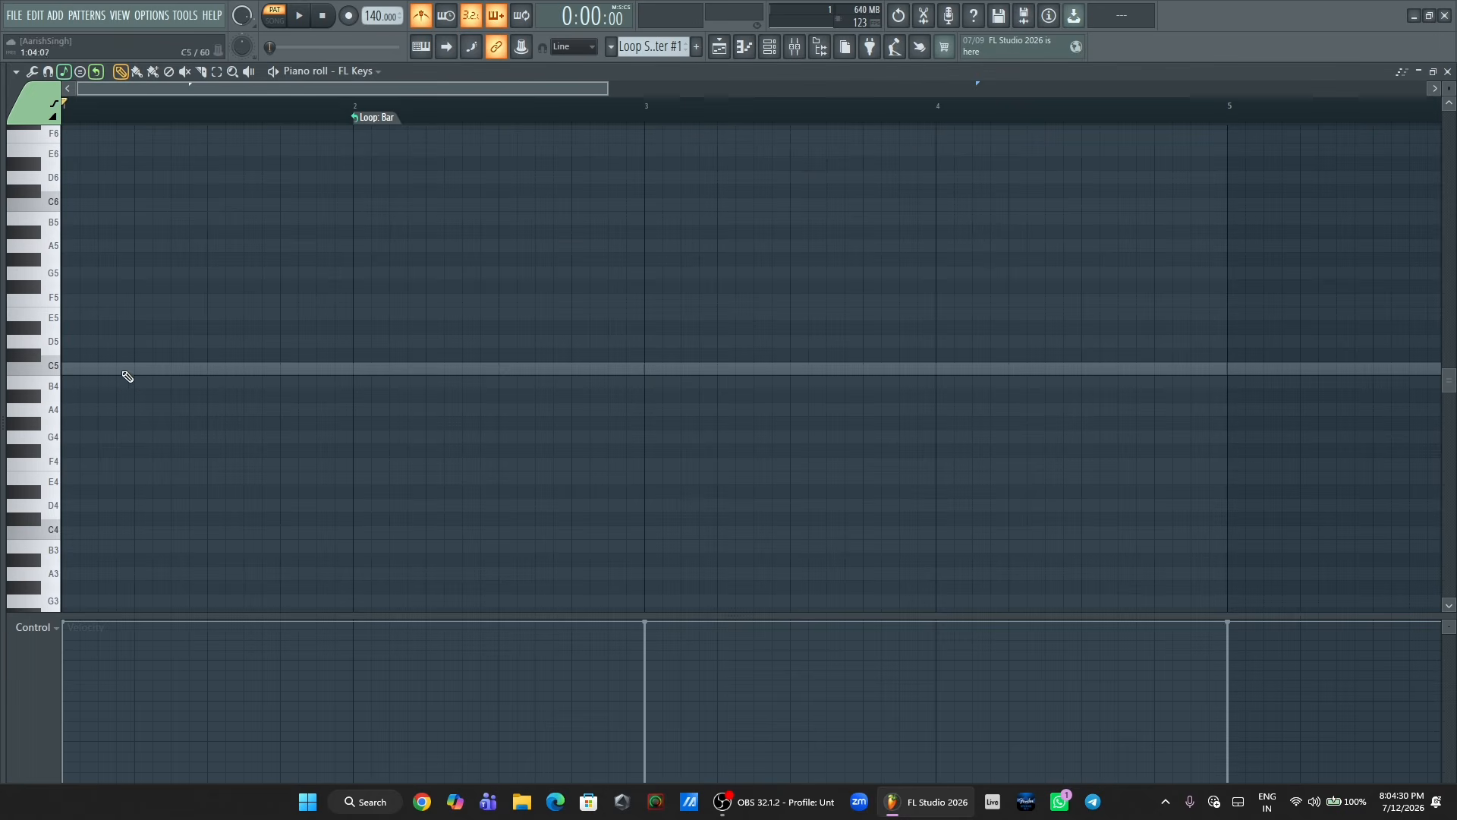
click(80, 369)
click(79, 314)
click(79, 272)
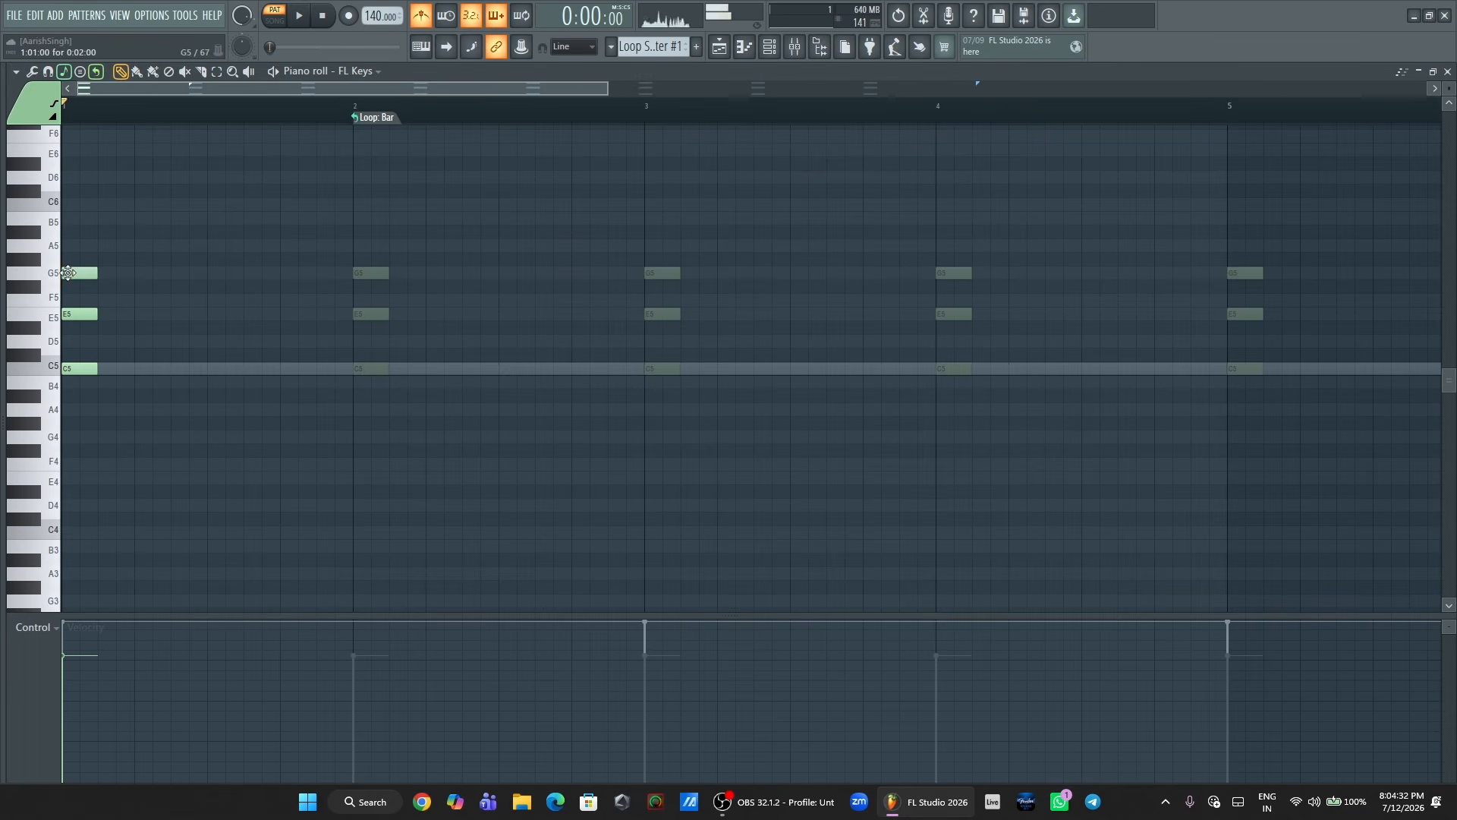
- Draw C5, G4 and E5 notes at the start of bar 2 and play the pattern
click(354, 370)
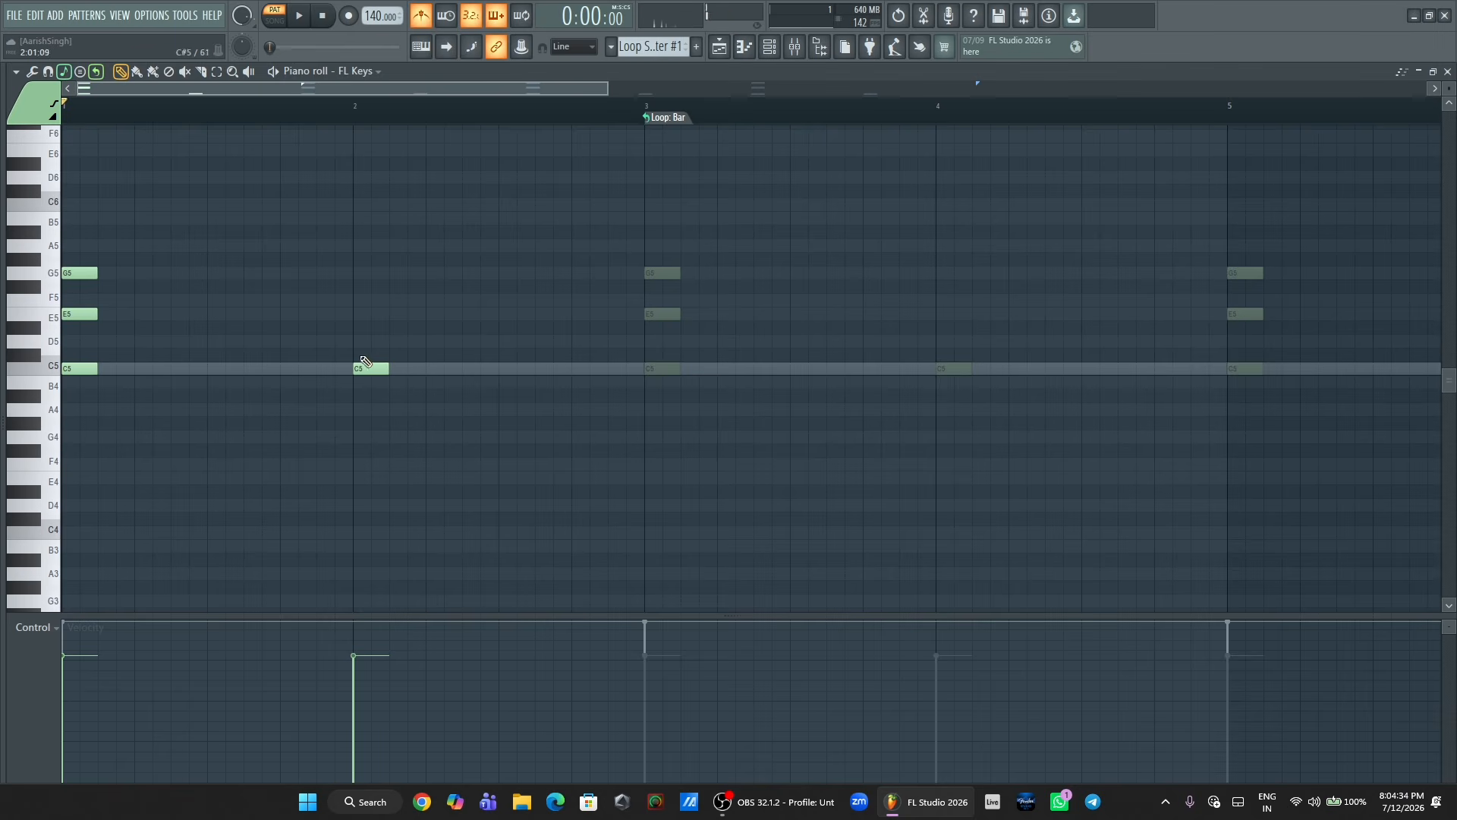
click(363, 437)
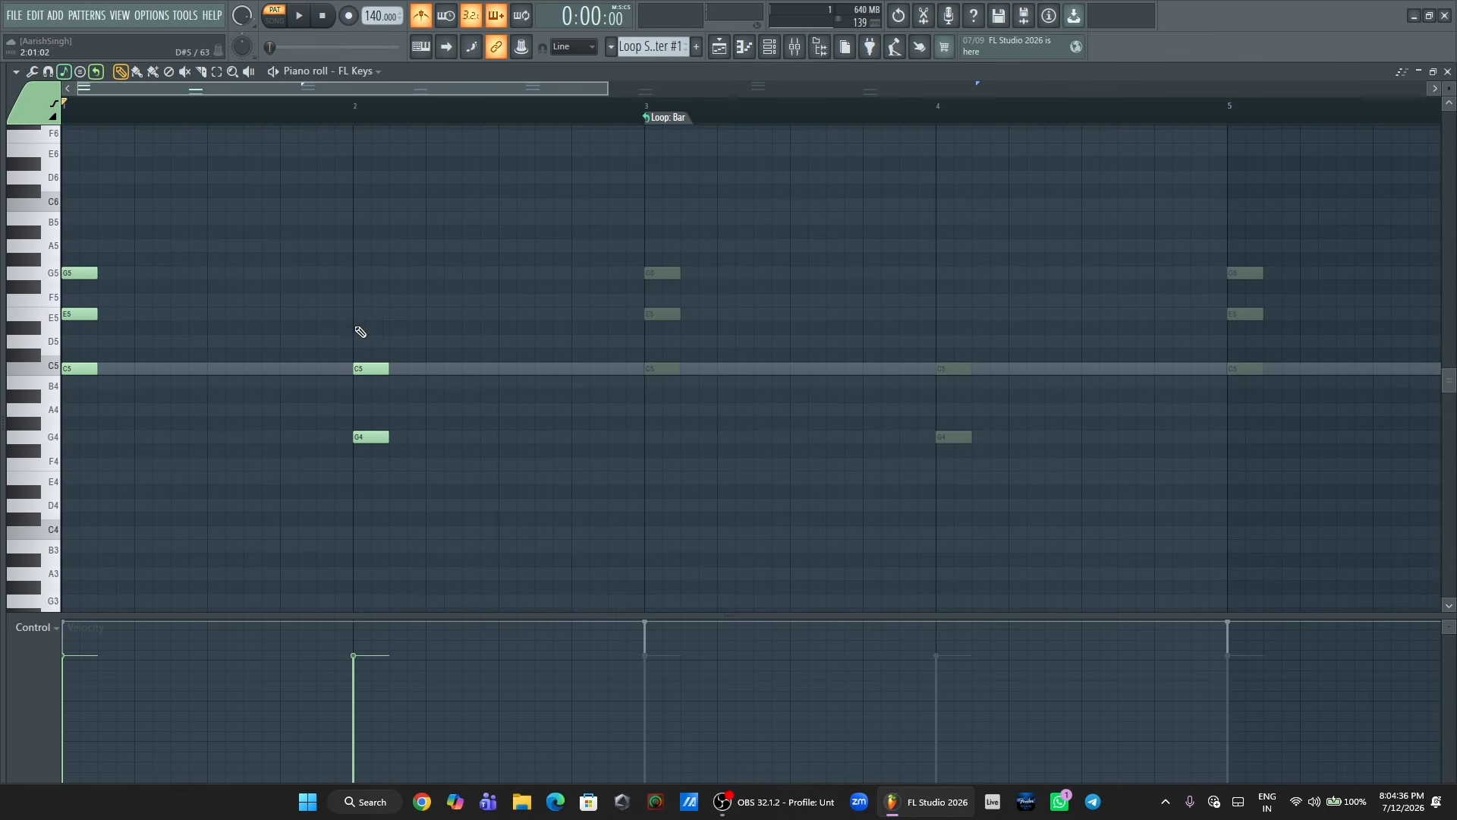
click(361, 315)
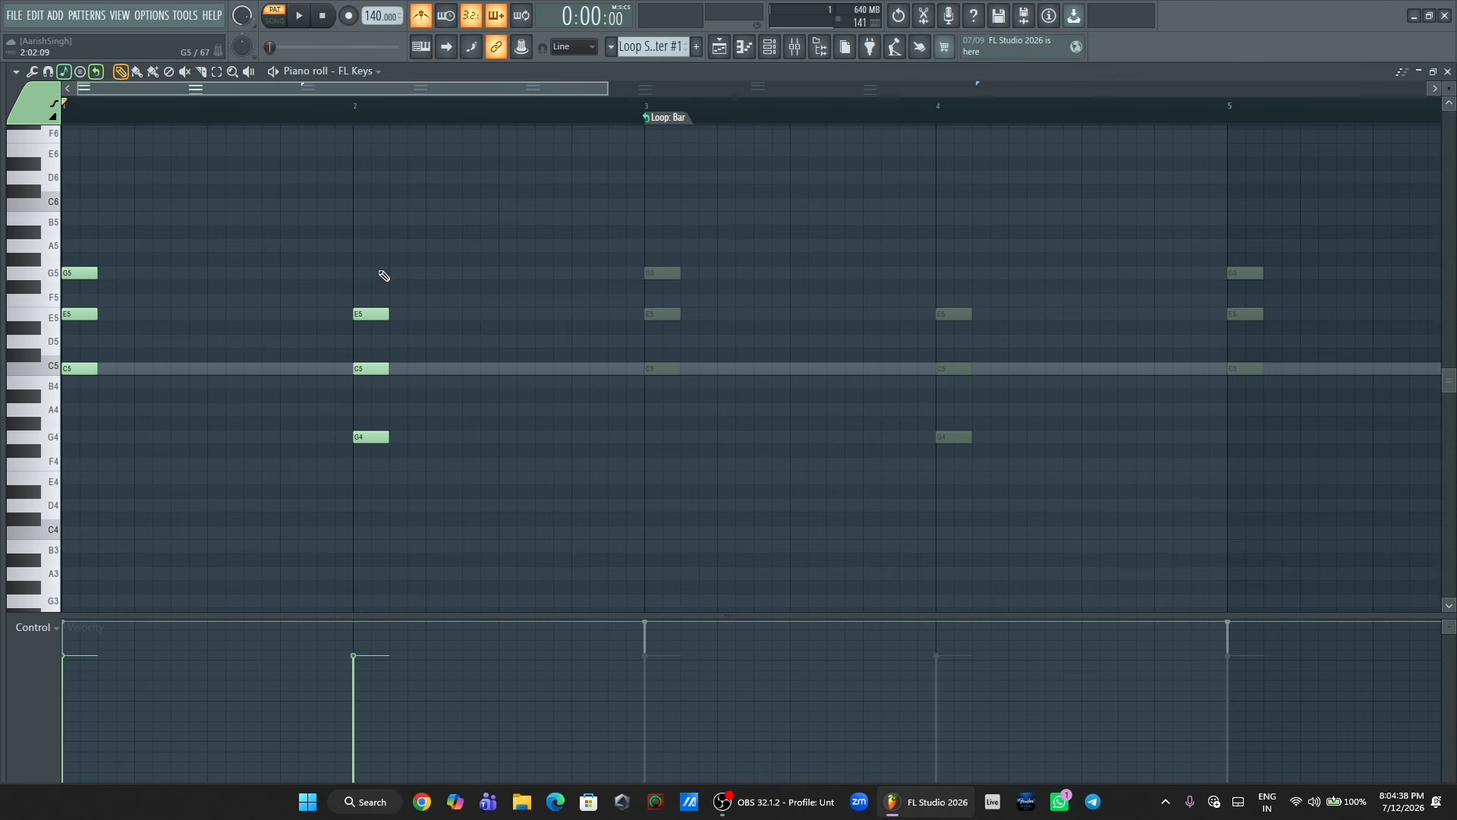
key(space)
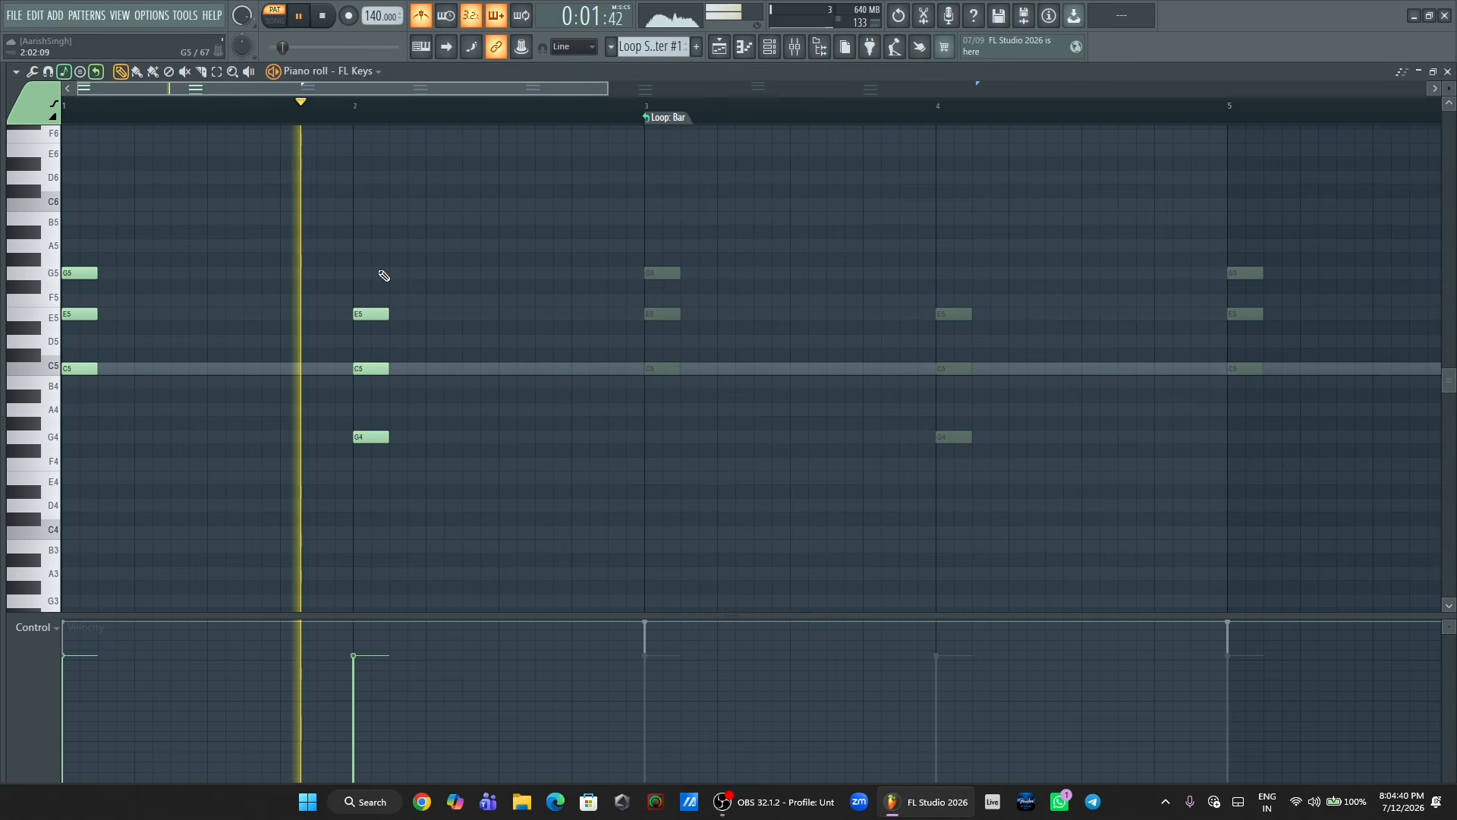
key(space)
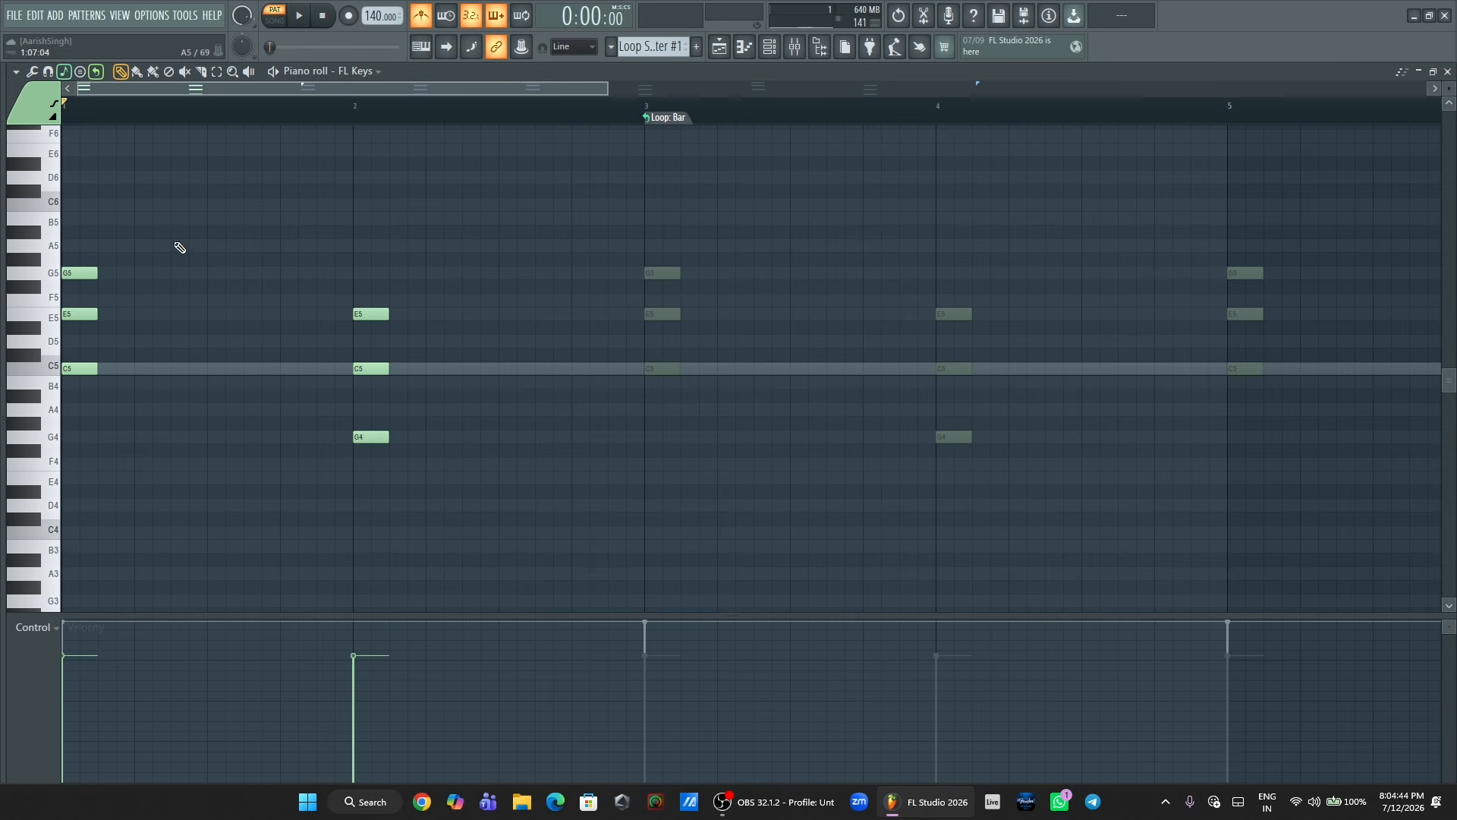
- Try to select the chord notes at bars 1, 2 and 3 in the piano roll
drag(121, 186, 91, 436)
drag(399, 257, 356, 518)
drag(667, 213, 669, 422)
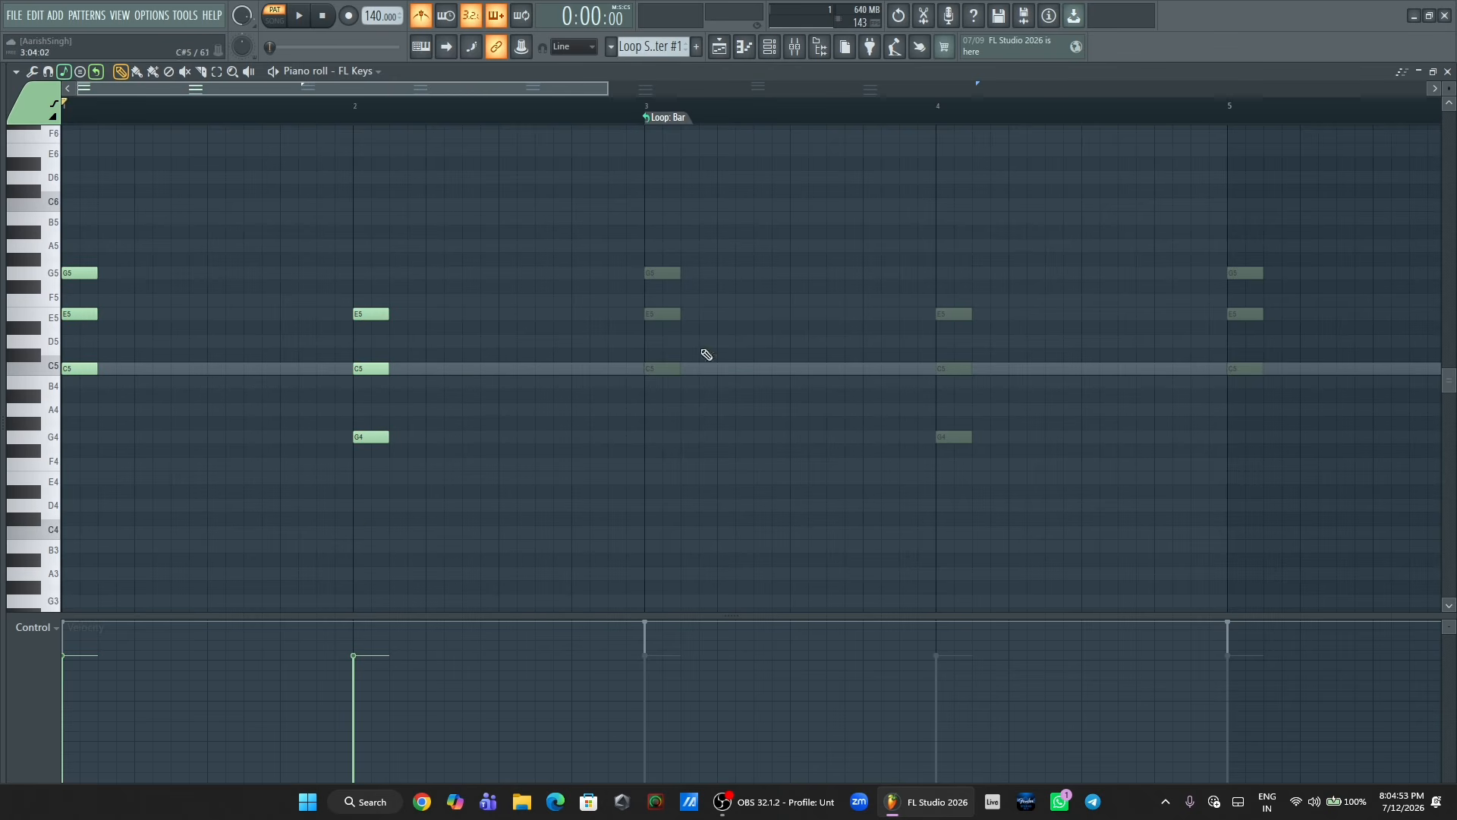
- Choose an option for the Chord detection control and select the bar 1 and bar 2 chords in turn for detection
click(1122, 13)
click(1139, 71)
drag(143, 186, 79, 431)
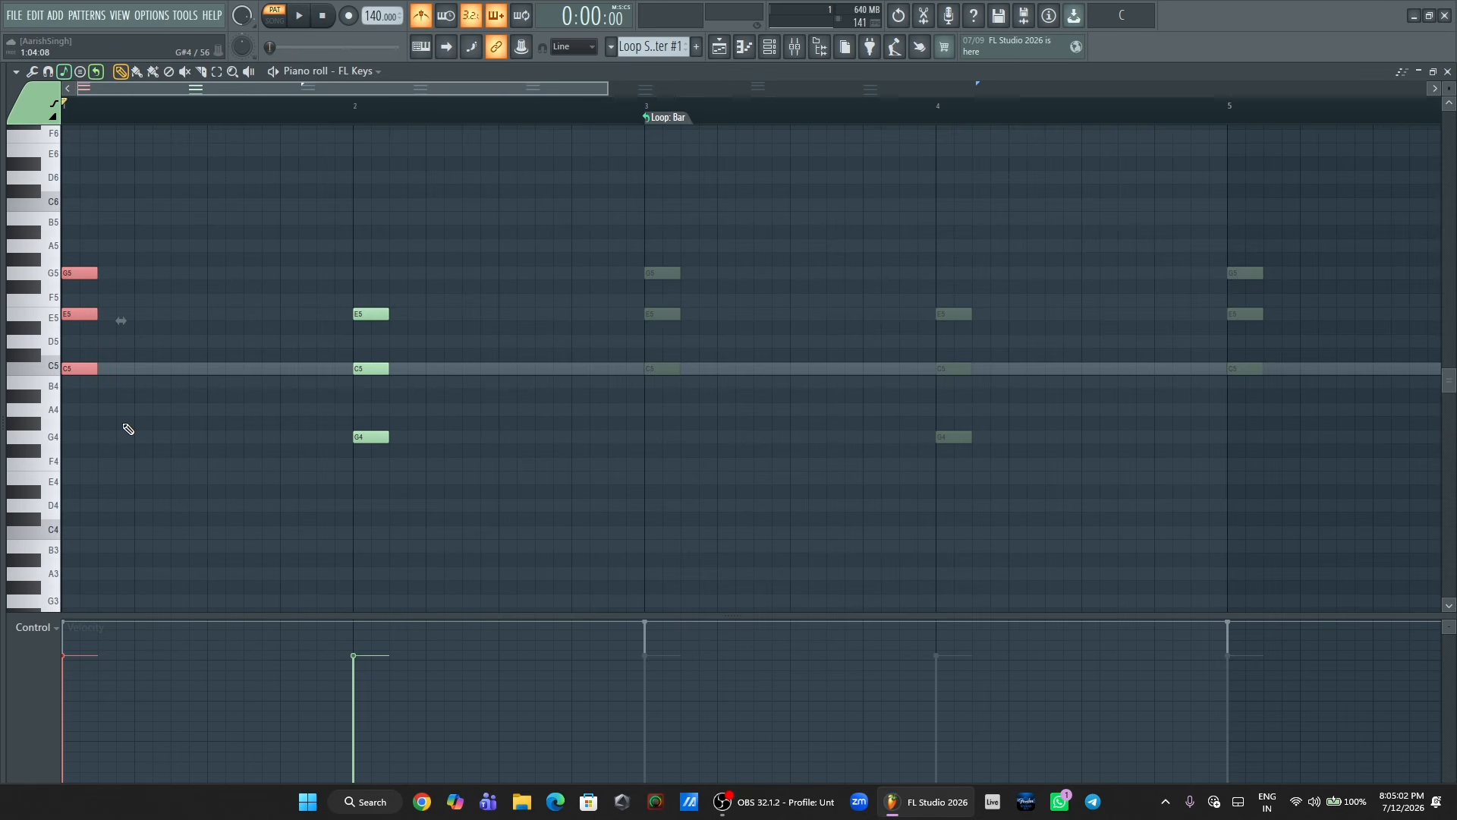
drag(383, 186, 354, 484)
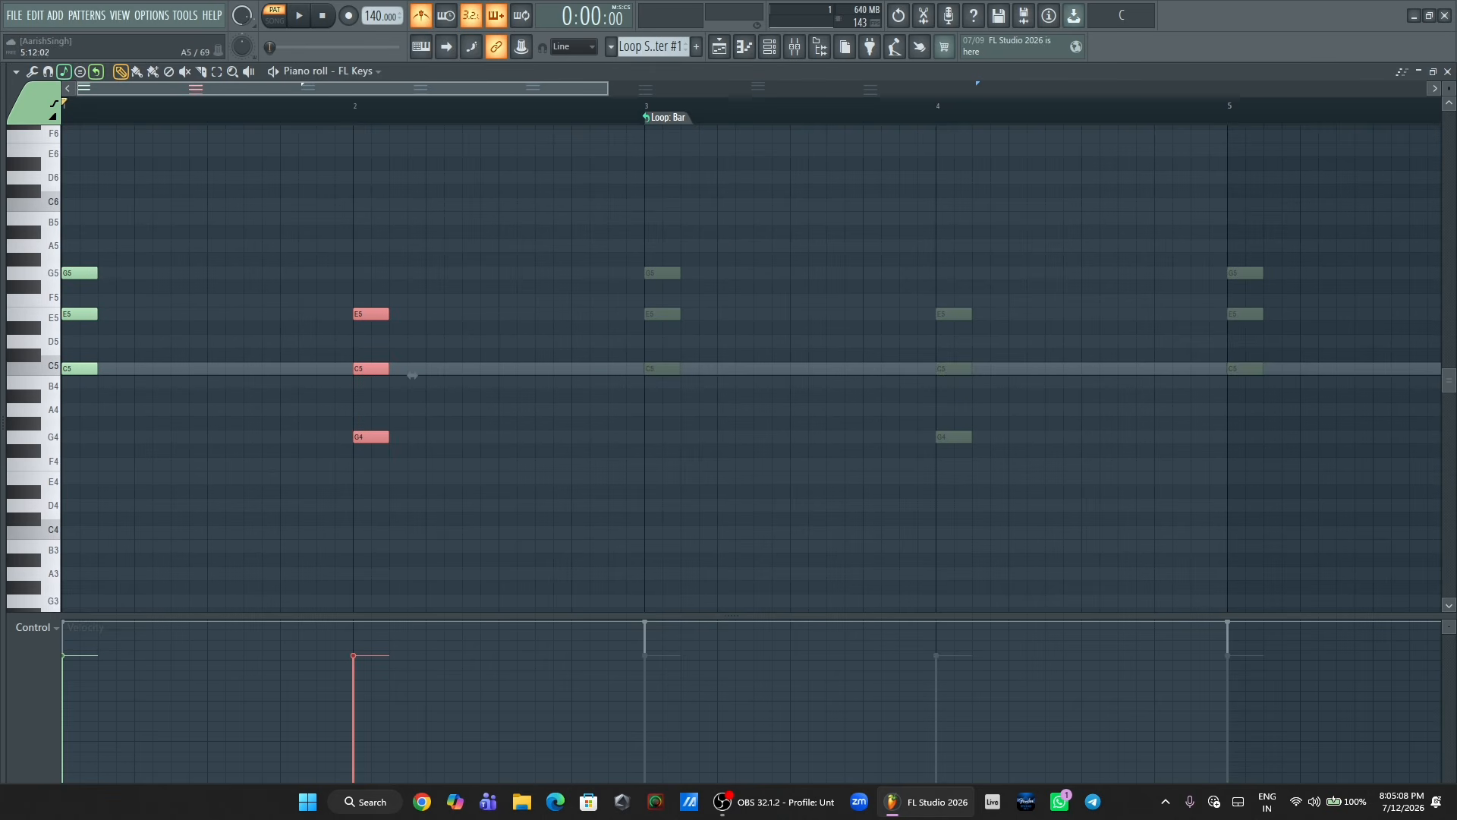
- Close the piano roll and Channel rack and start a new empty project
click(1447, 72)
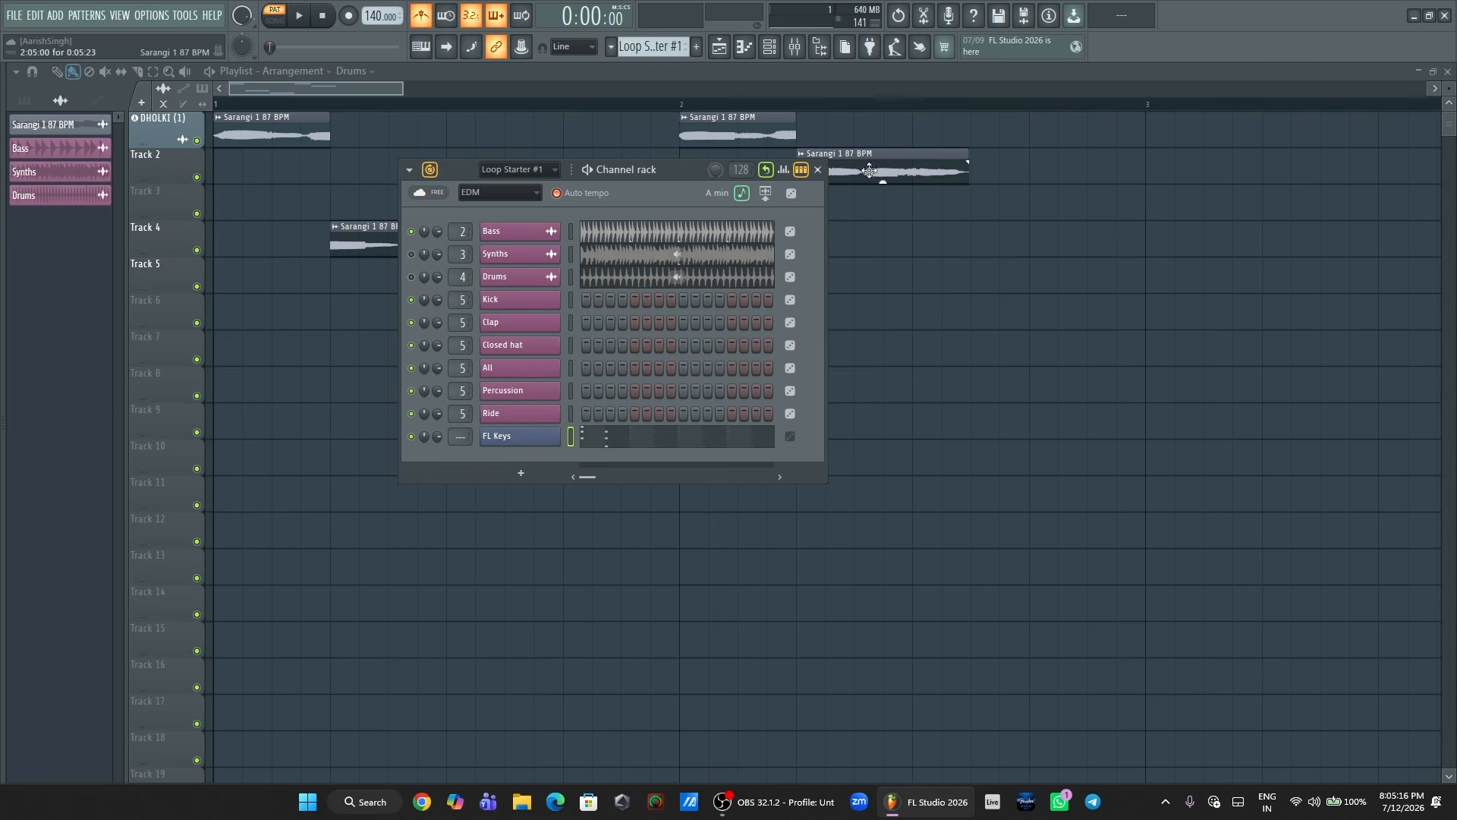
click(819, 170)
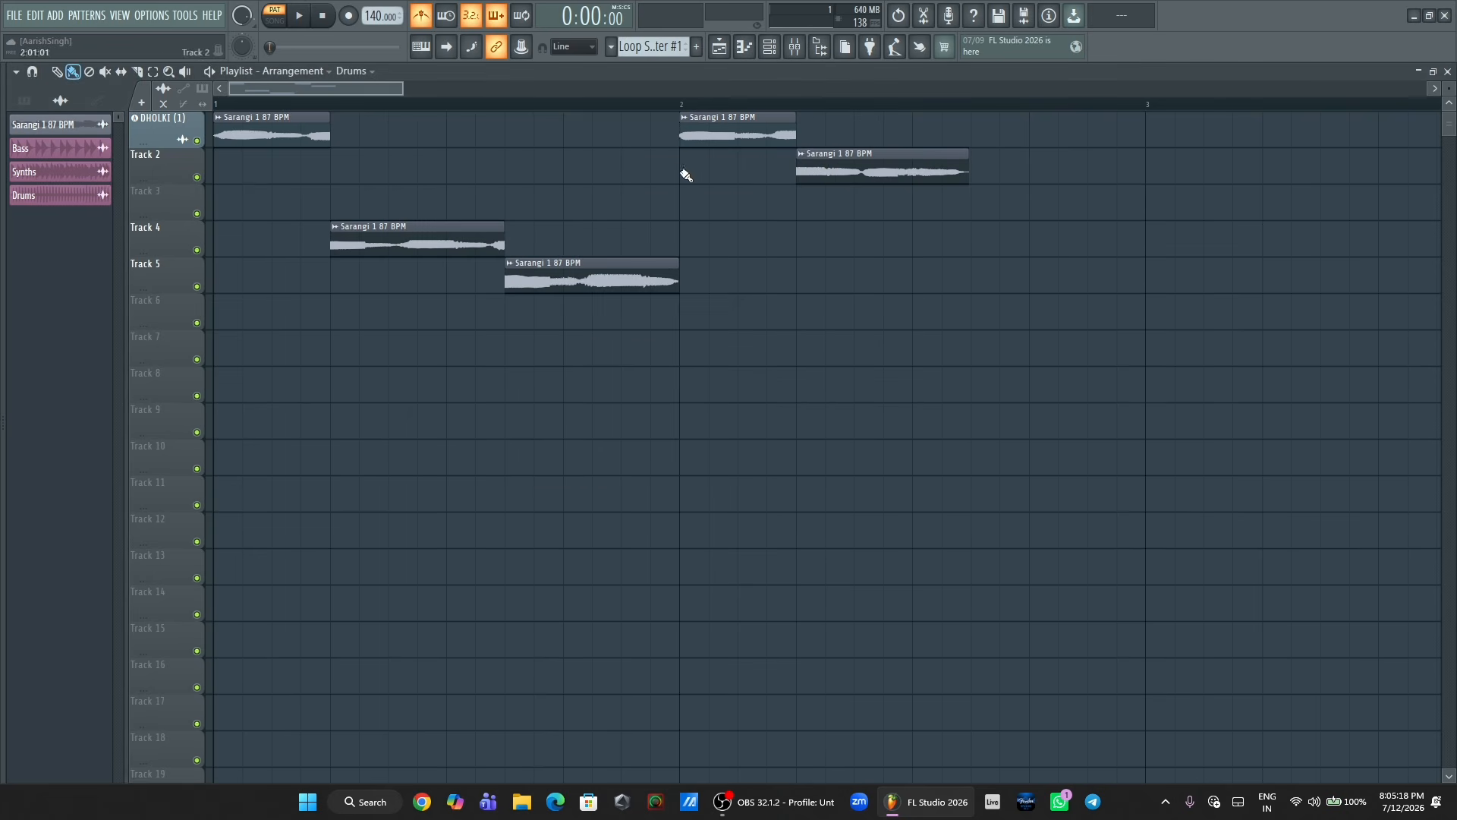
click(14, 15)
click(23, 33)
click(750, 439)
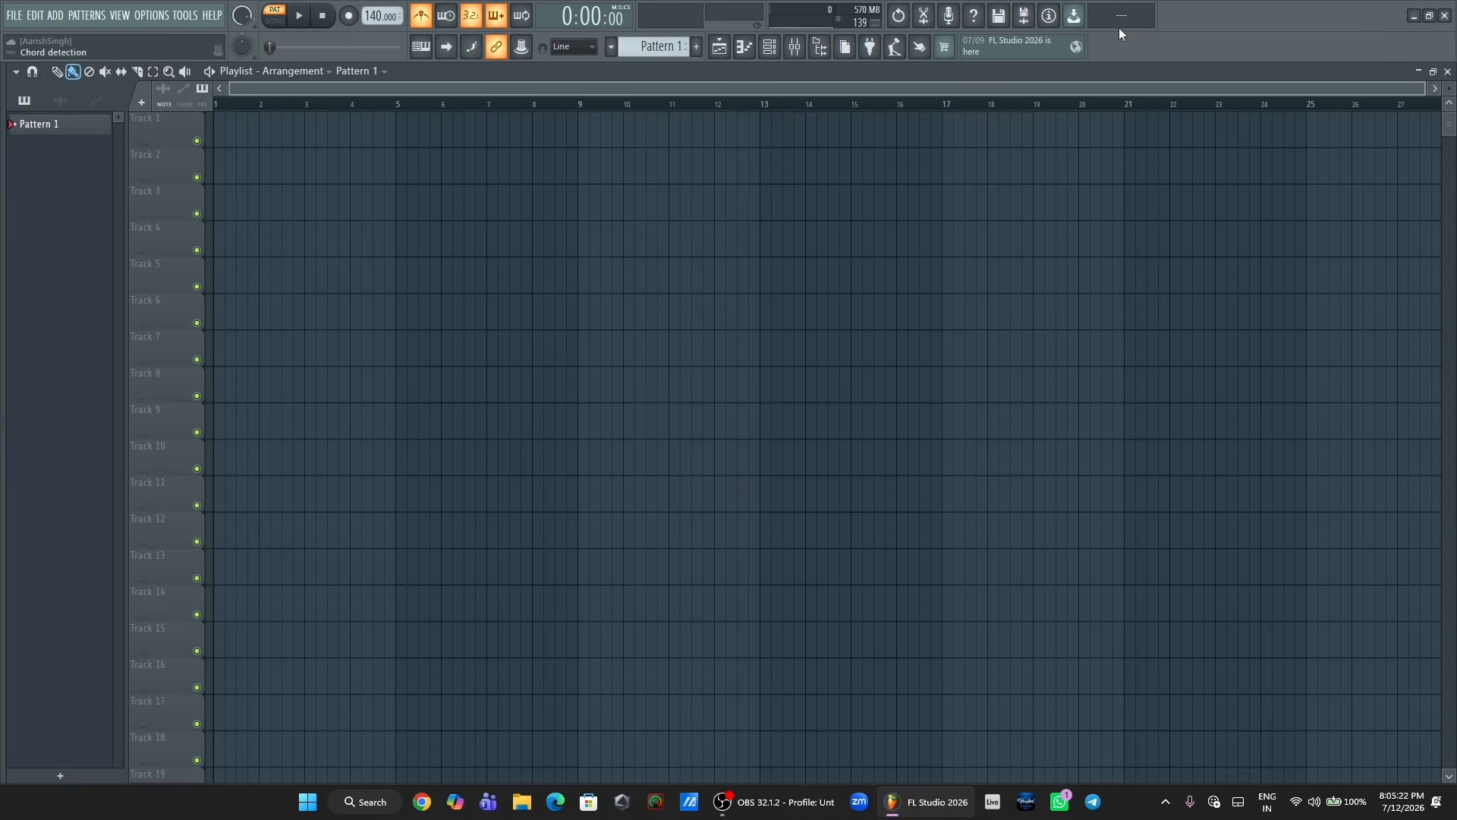
- Open the Gopher assistant and the Mixer, and move the Mixer window clear of the assistant
click(1010, 49)
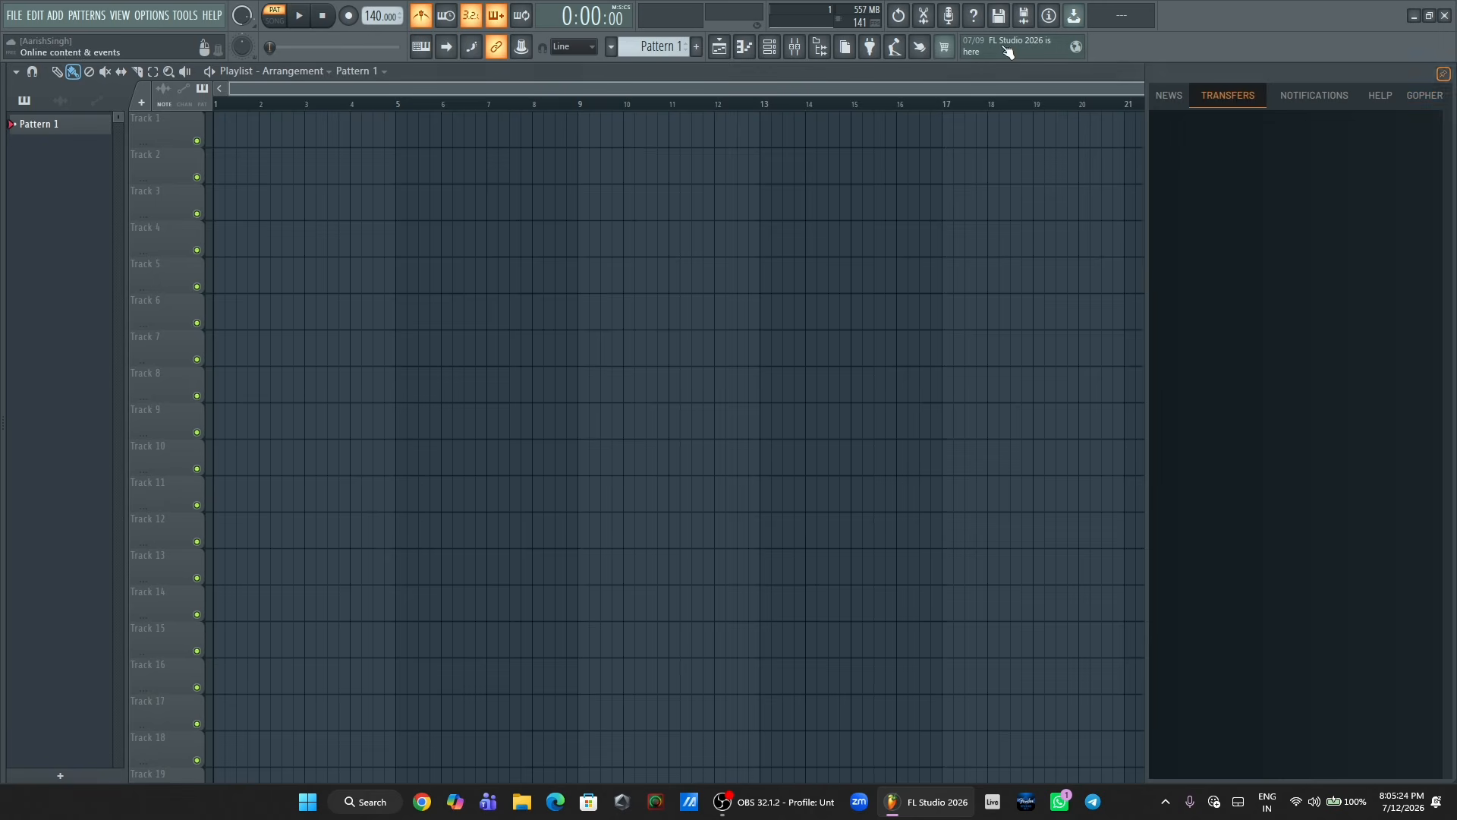
click(1439, 97)
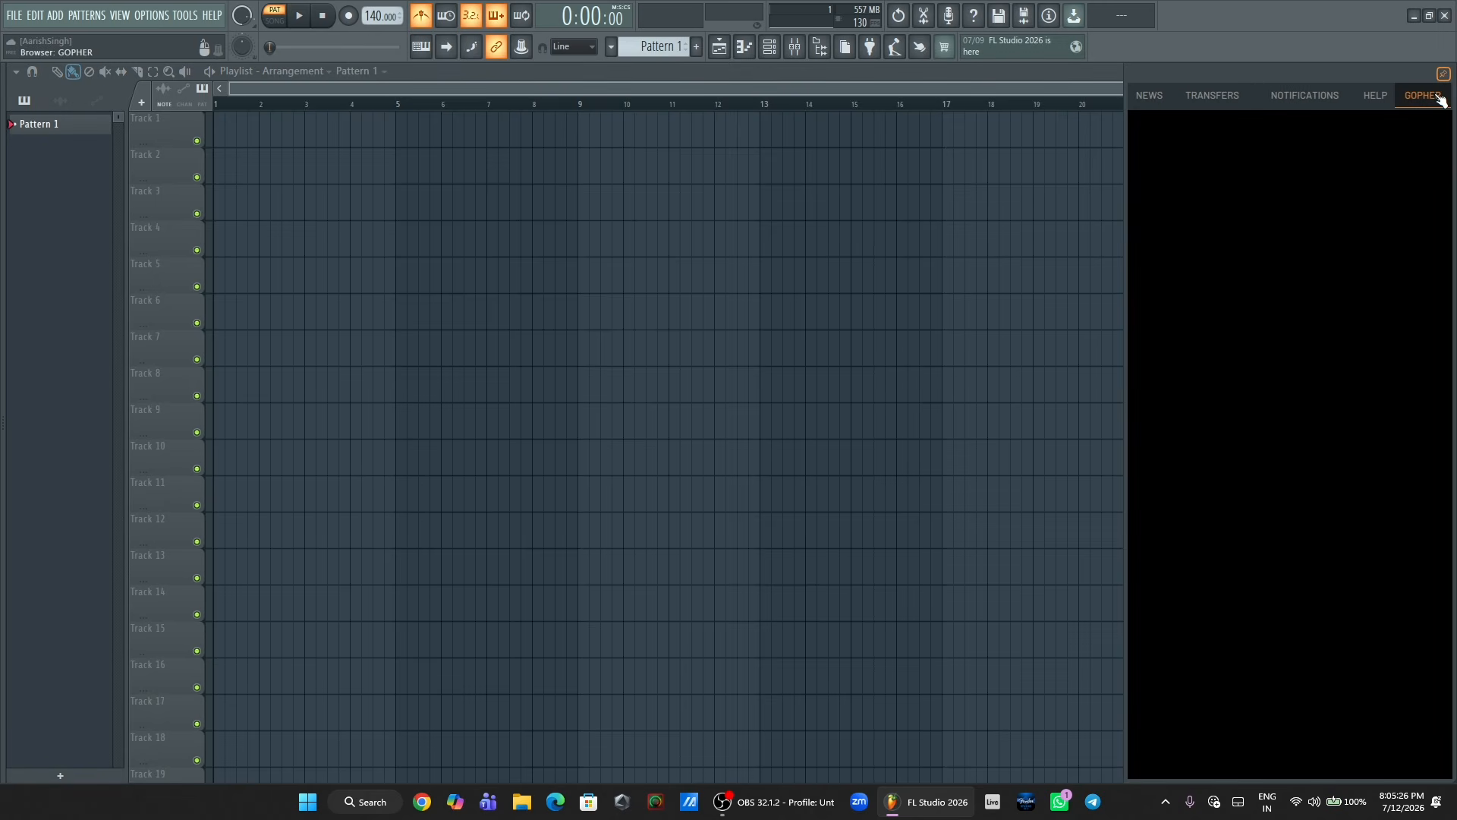
click(807, 54)
drag(1014, 410, 395, 407)
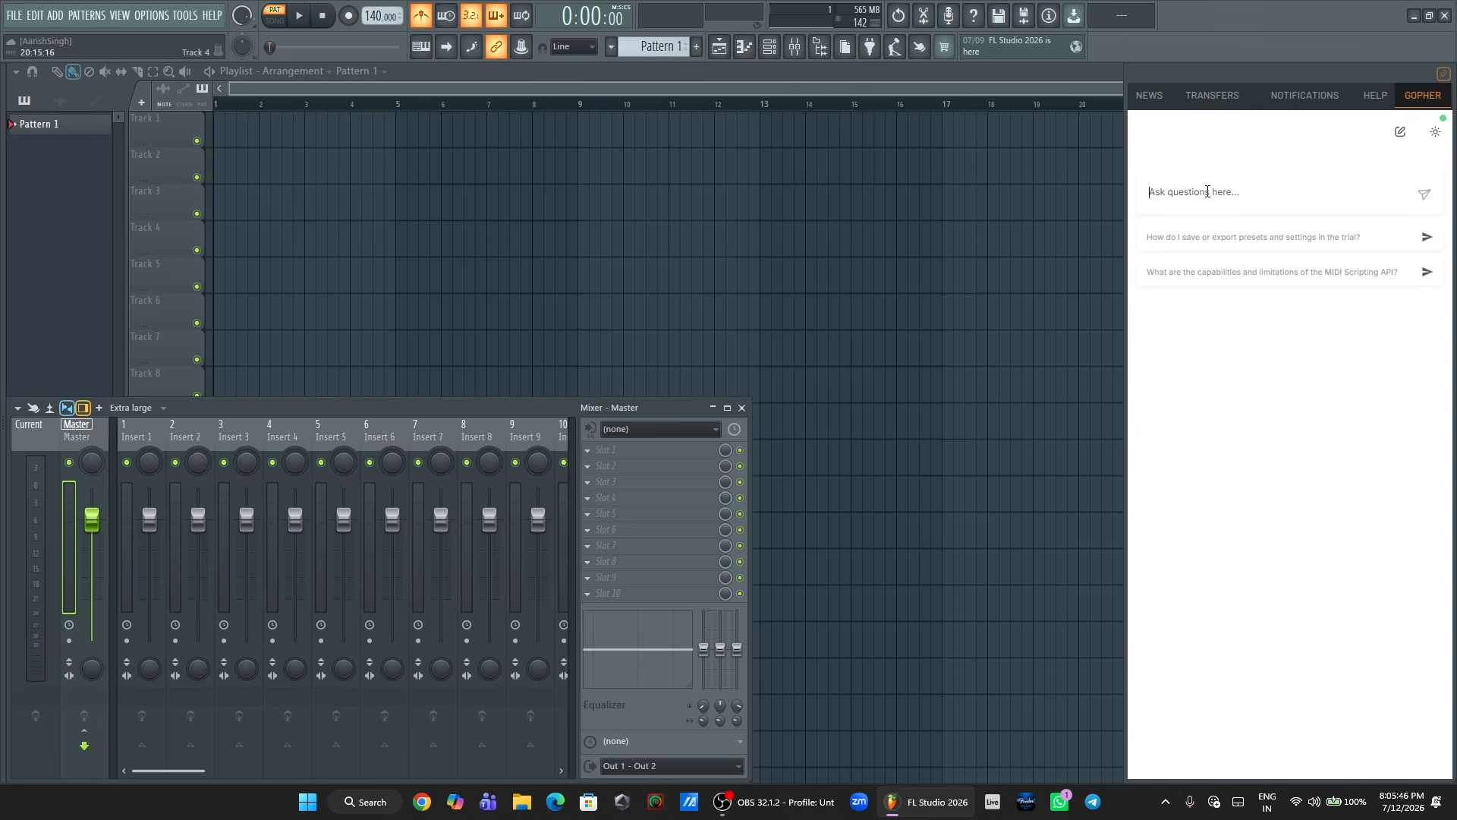
- Ask Gopher to "change all mixer track in blue clour" and widen the Mixer to show inserts 1 to 16
click(1207, 191)
text(change all mixer track in blue clour)
key(Return)
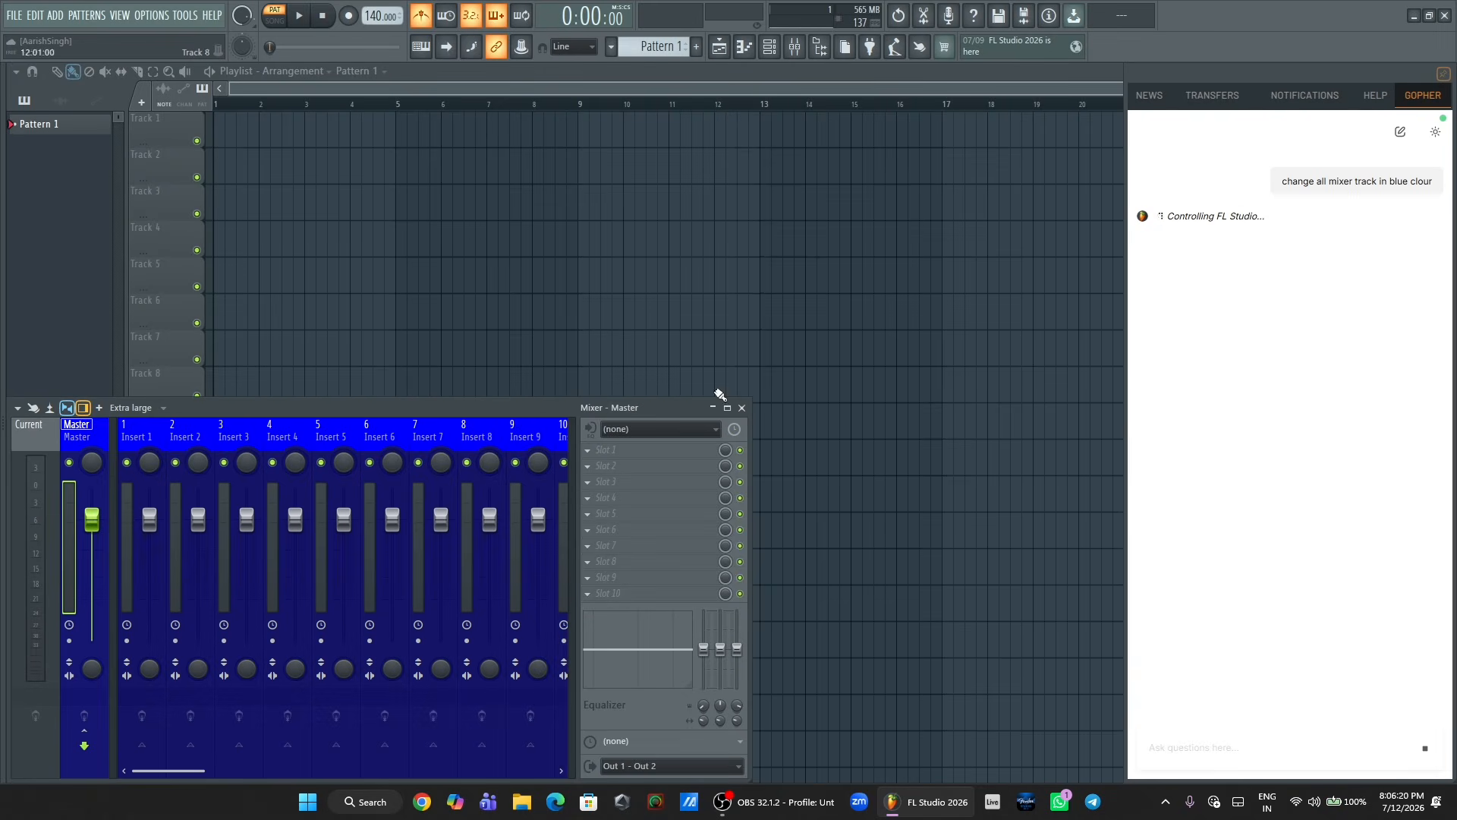
drag(750, 462, 1081, 467)
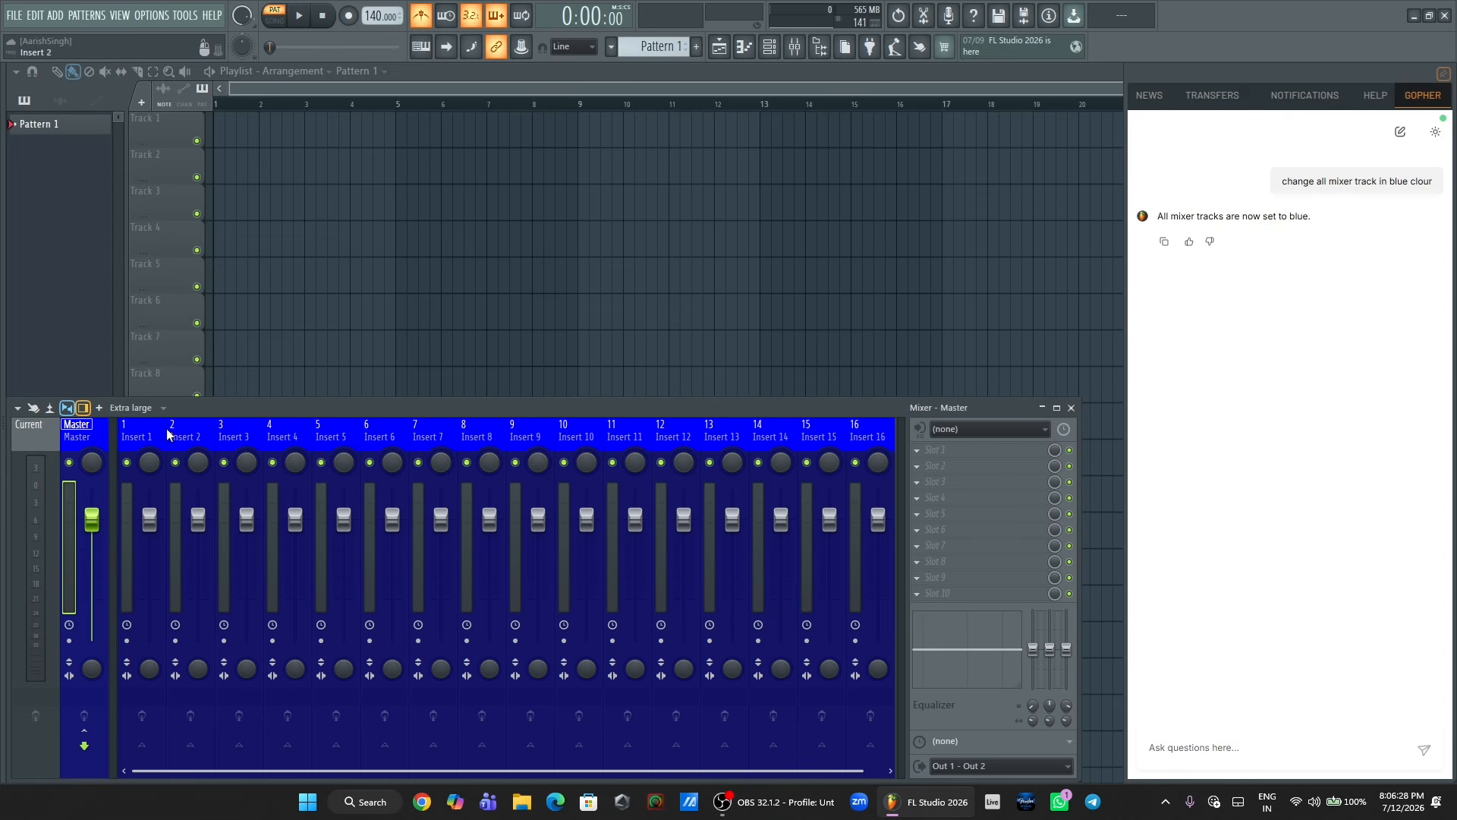
- Select mixer inserts 1 to 16 and recolour them all dark red through the rename and colour settings
click(155, 429)
drag(161, 433, 883, 441)
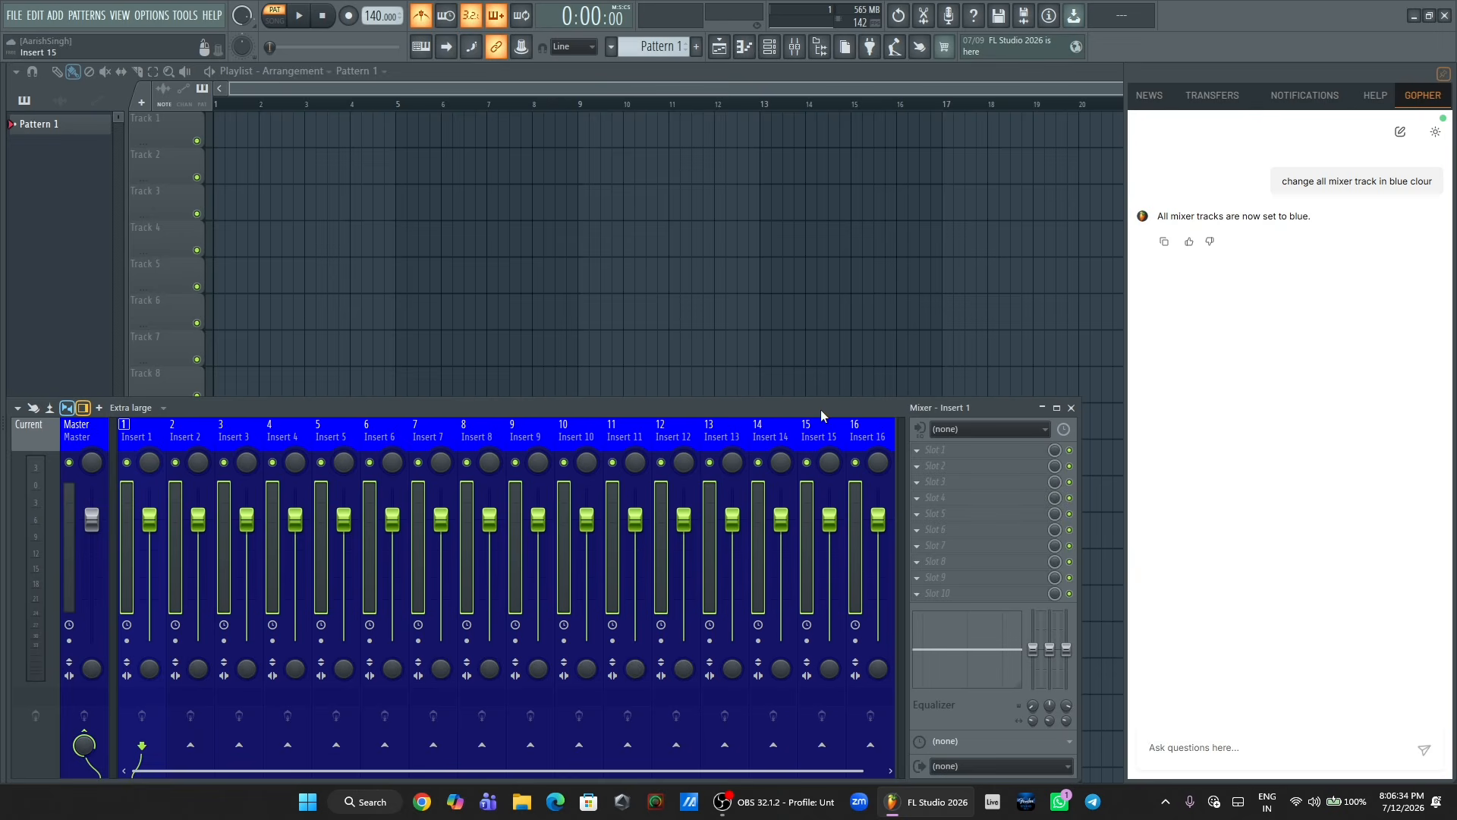
right_click(764, 433)
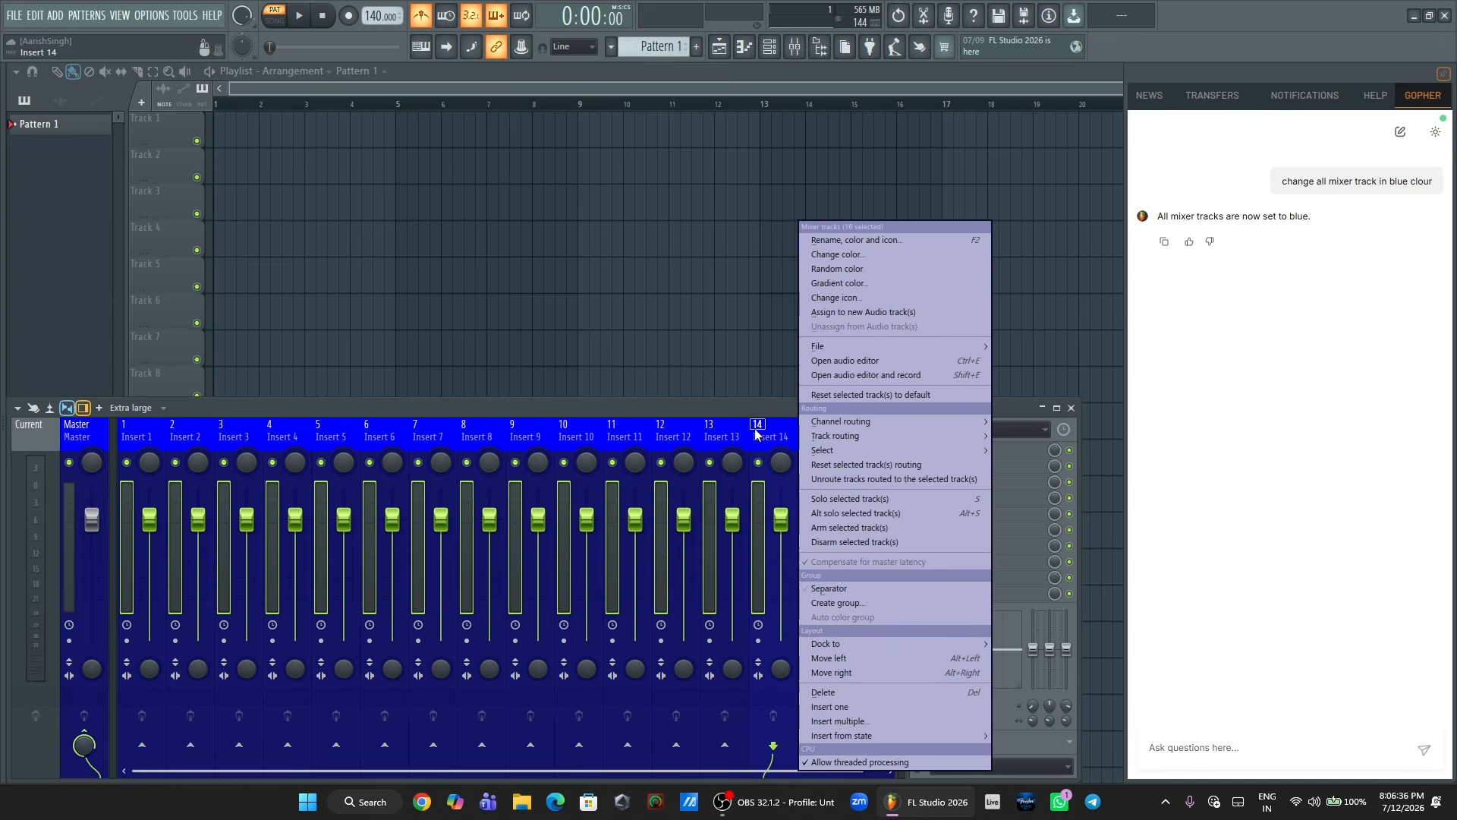
click(850, 238)
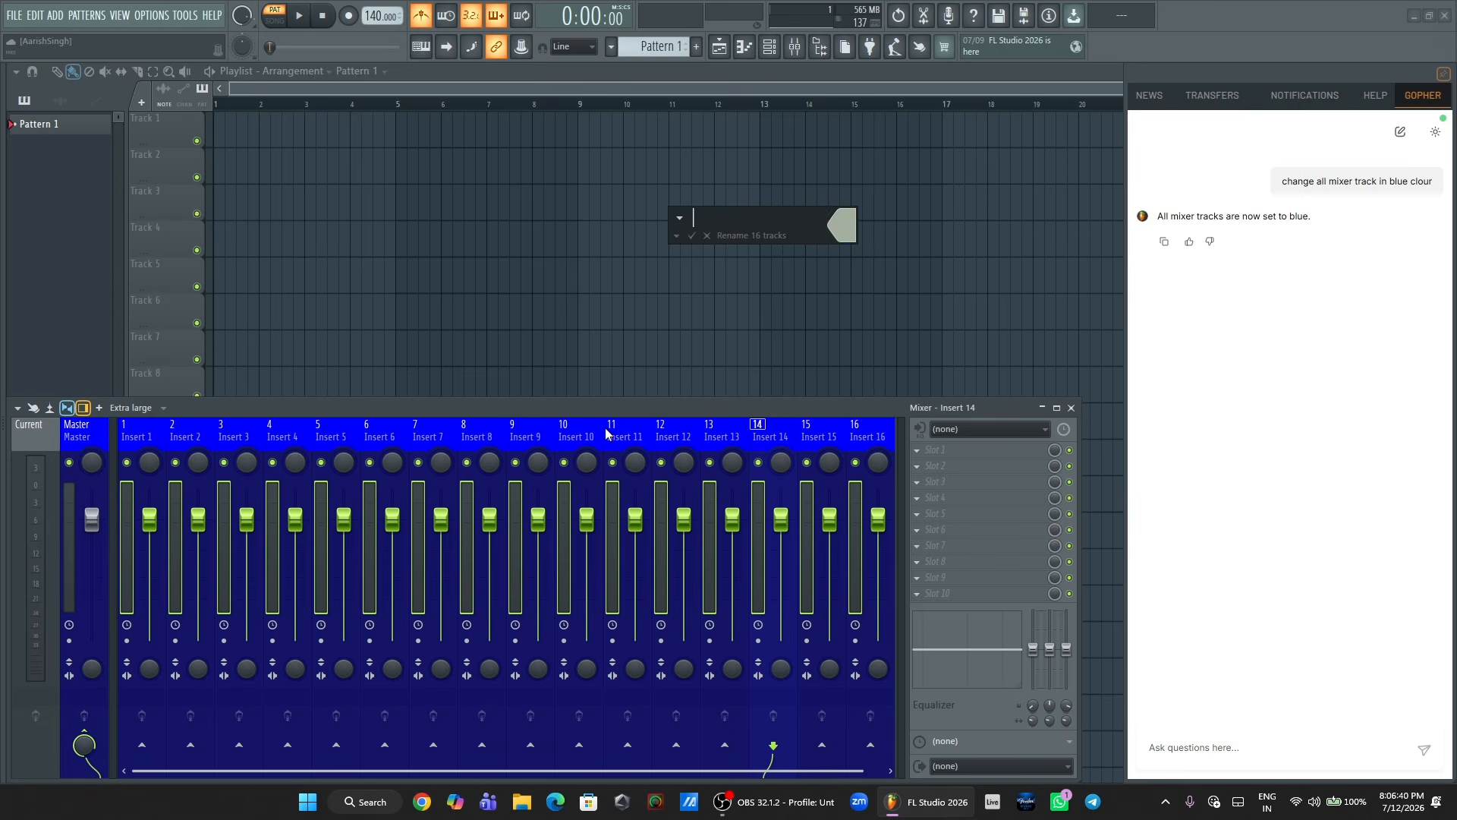
key(Return)
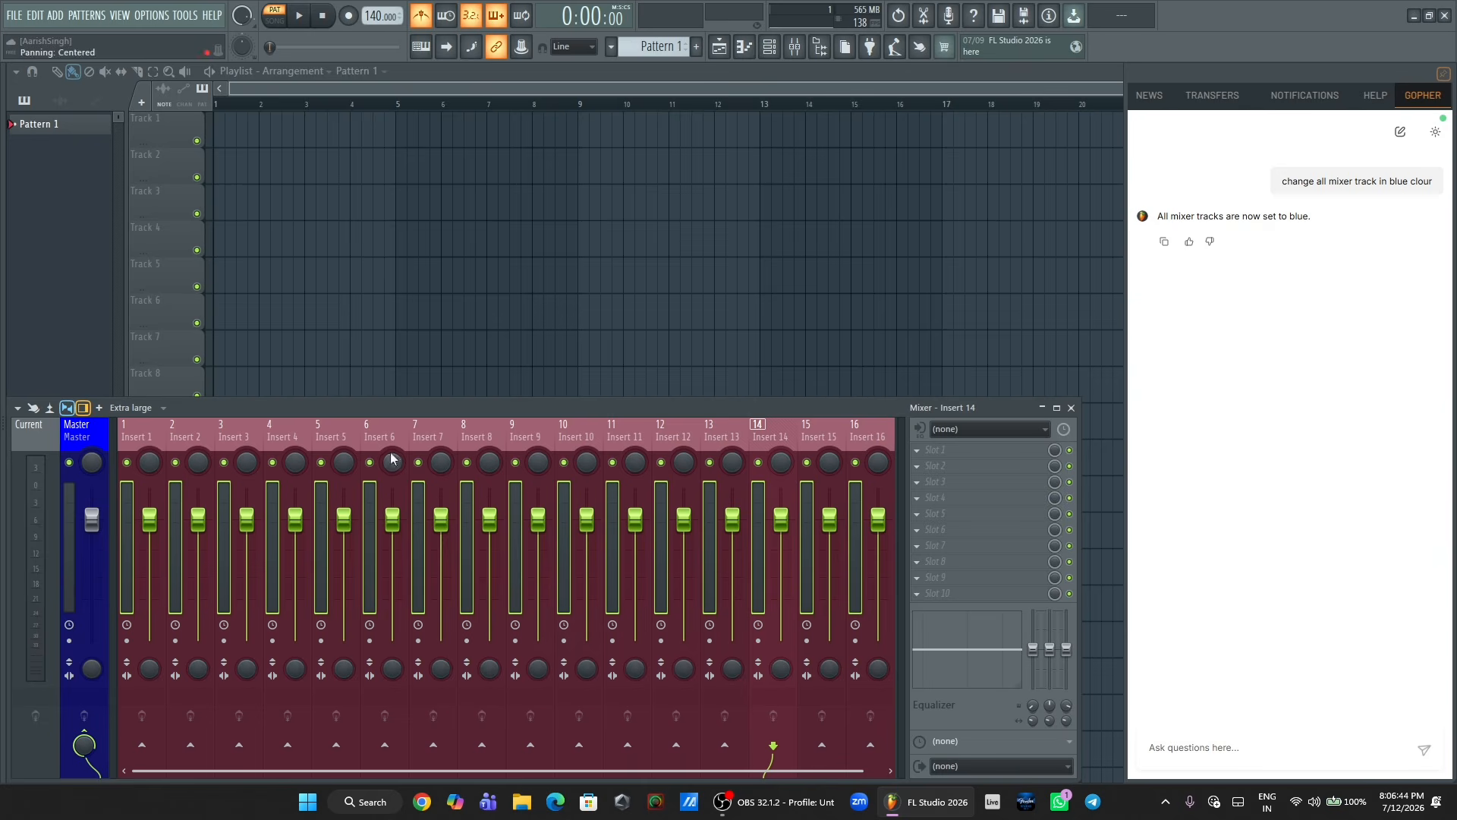
- Select Insert 10 in the Mixer and ask Gopher to "bring the levels of insert 10 -6 gb"
click(563, 436)
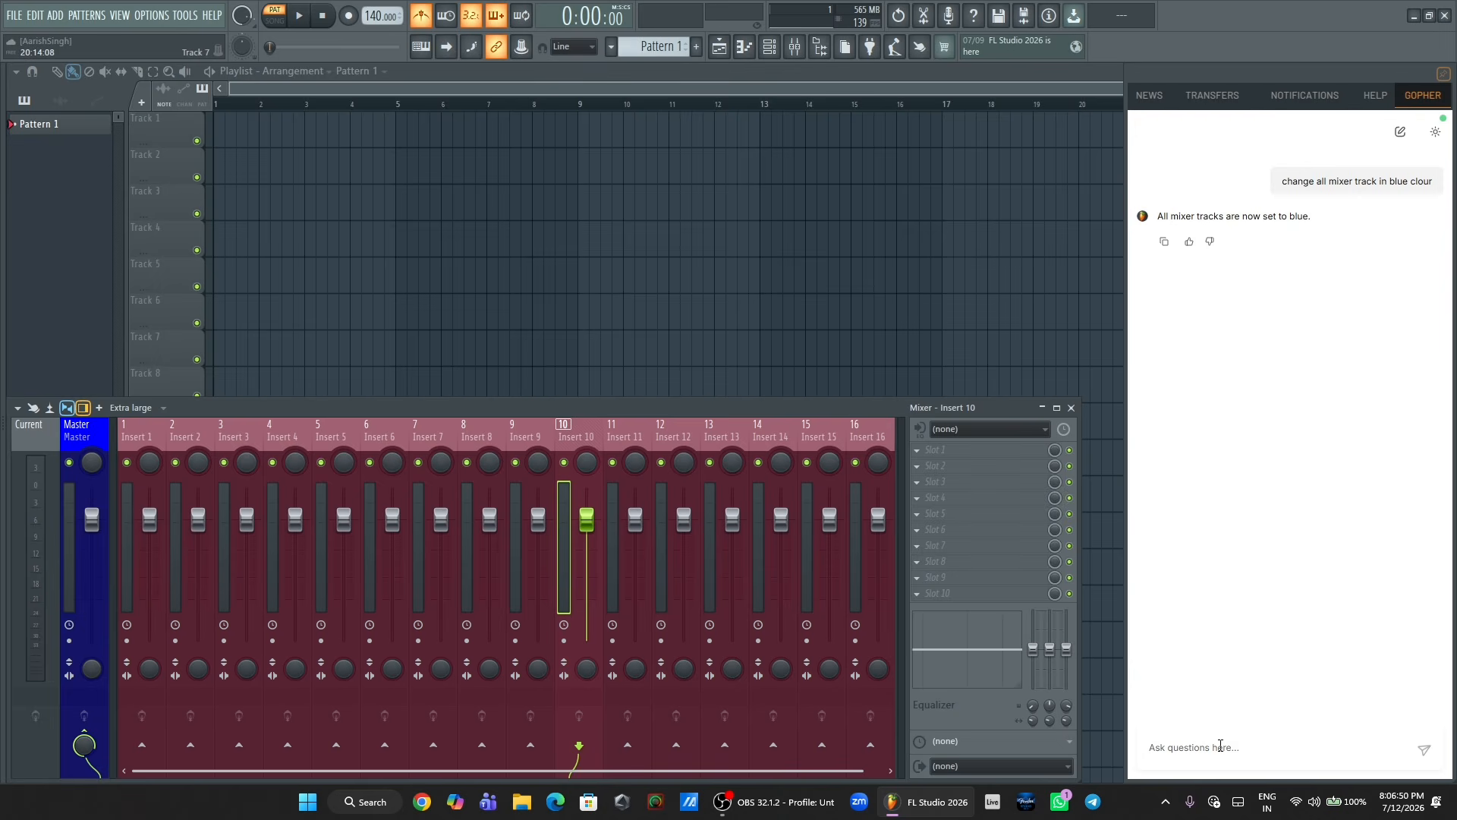
text(bring the)
text( k)
text(leve)
key(BackSpace)
text(ls of)
text( 10)
text(insert 1)
text(0)
text(-6 )
text(gb)
key(Return)
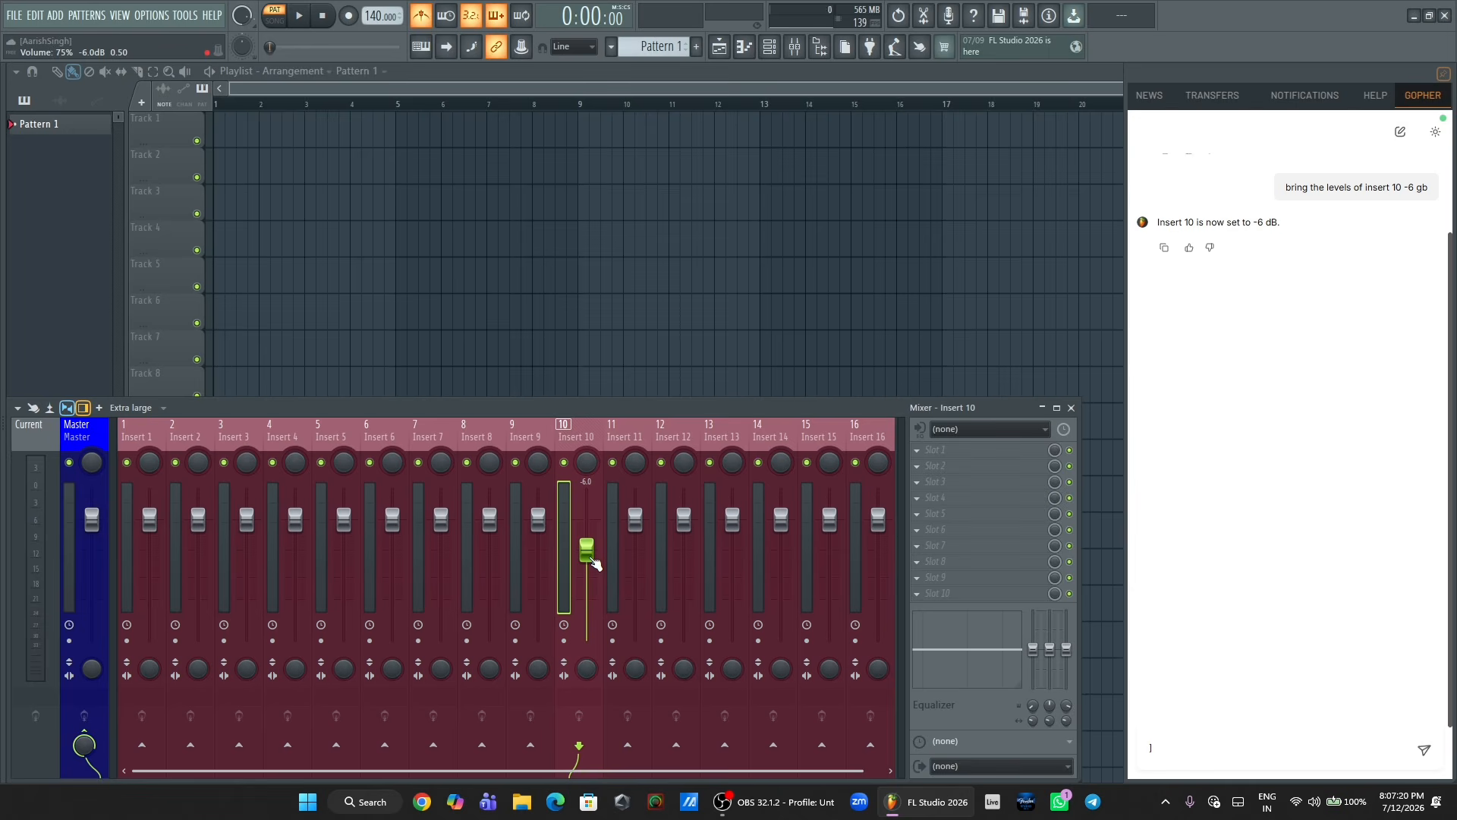
- Reset Insert 10's volume fader to its default level
right_click(590, 559)
click(612, 531)
right_click(587, 546)
click(621, 533)
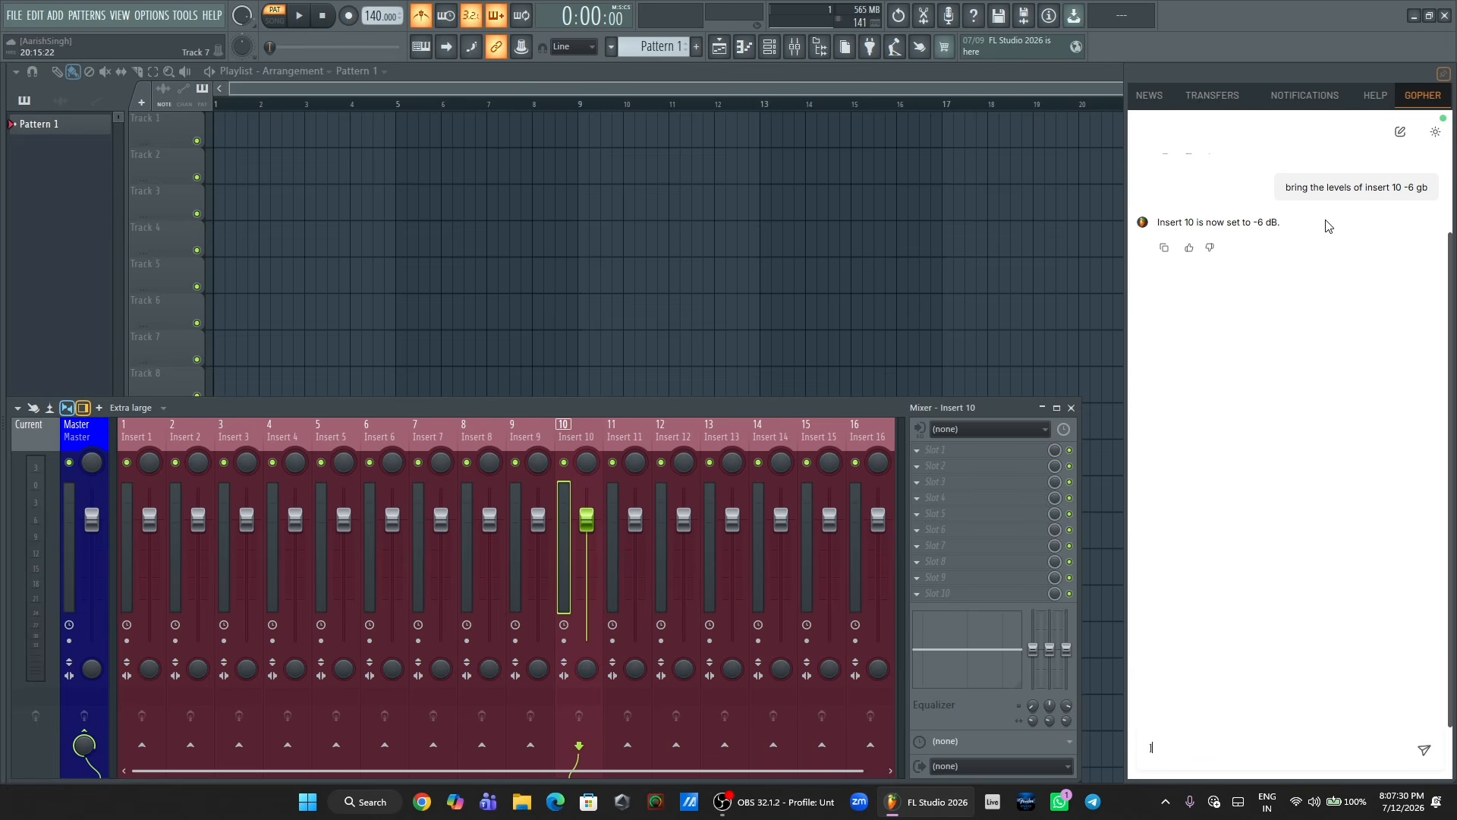
- Ask Gopher "how to mix a kick drum" and read through its answer and references
key(BackSpace)
text(how to mix a kick drum)
key(Return)
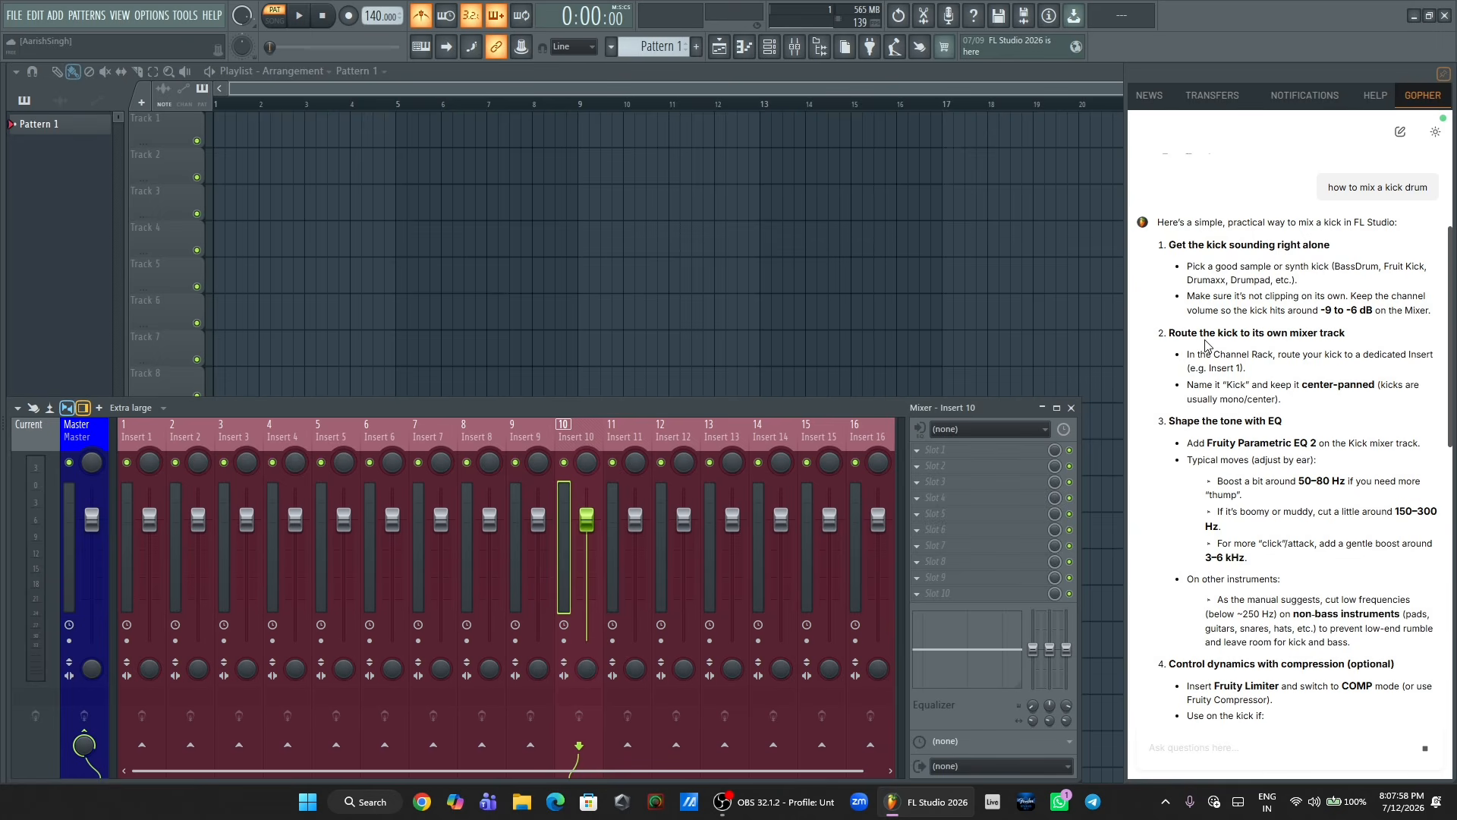
scroll(1206, 343, down, 1)
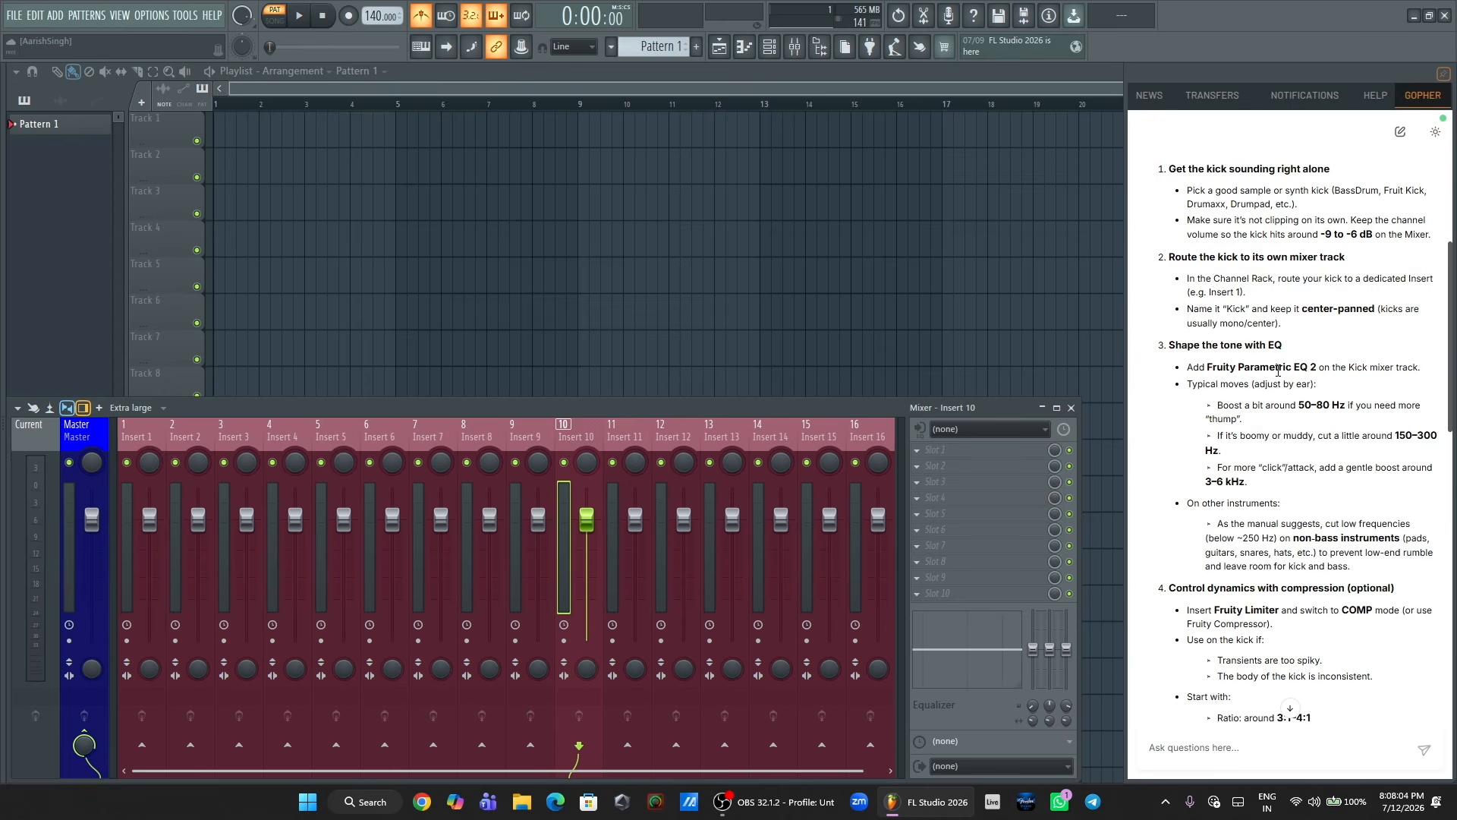
scroll(1307, 372, down, 1)
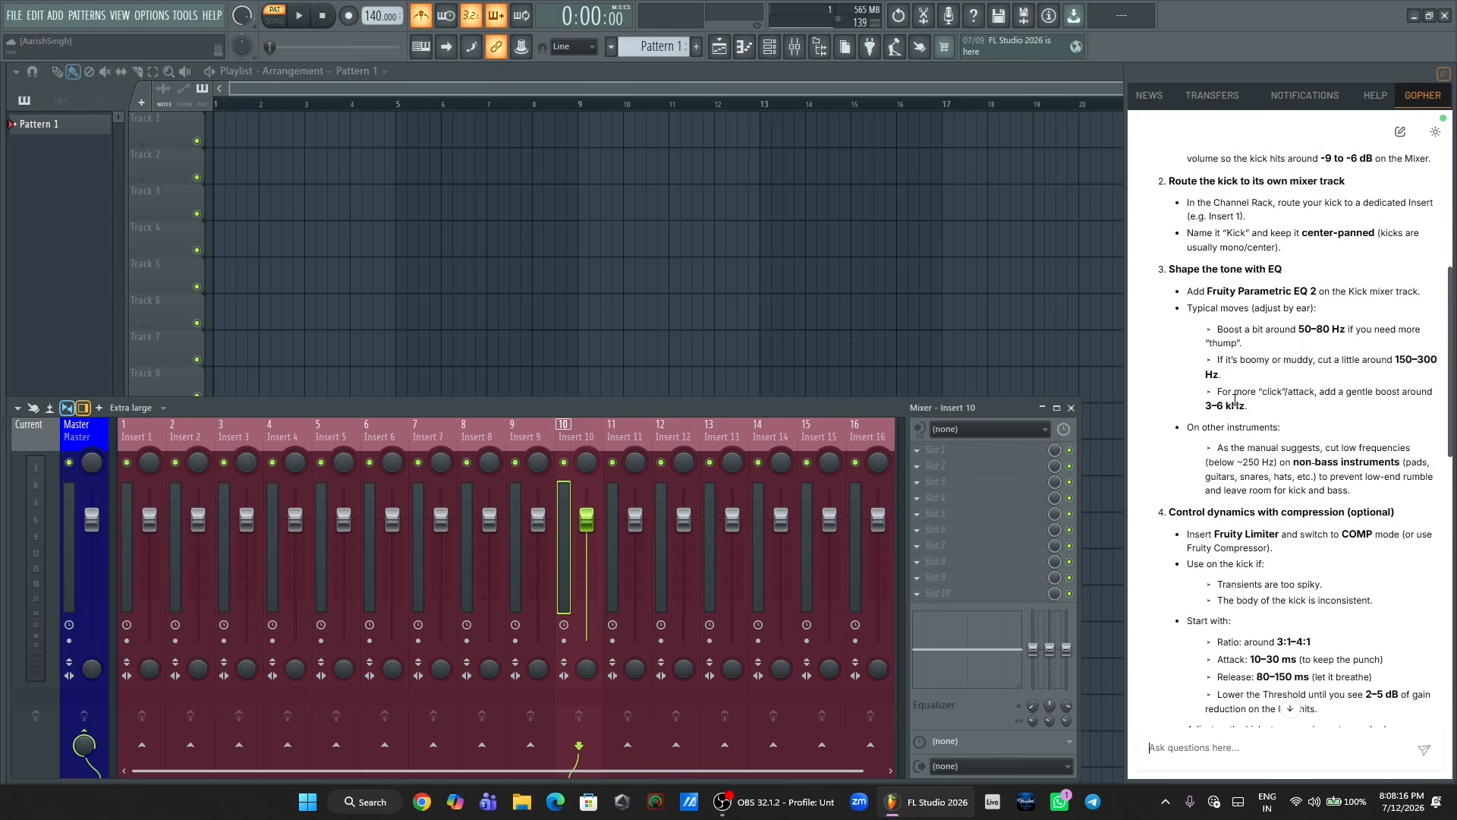
scroll(1235, 400, down, 2)
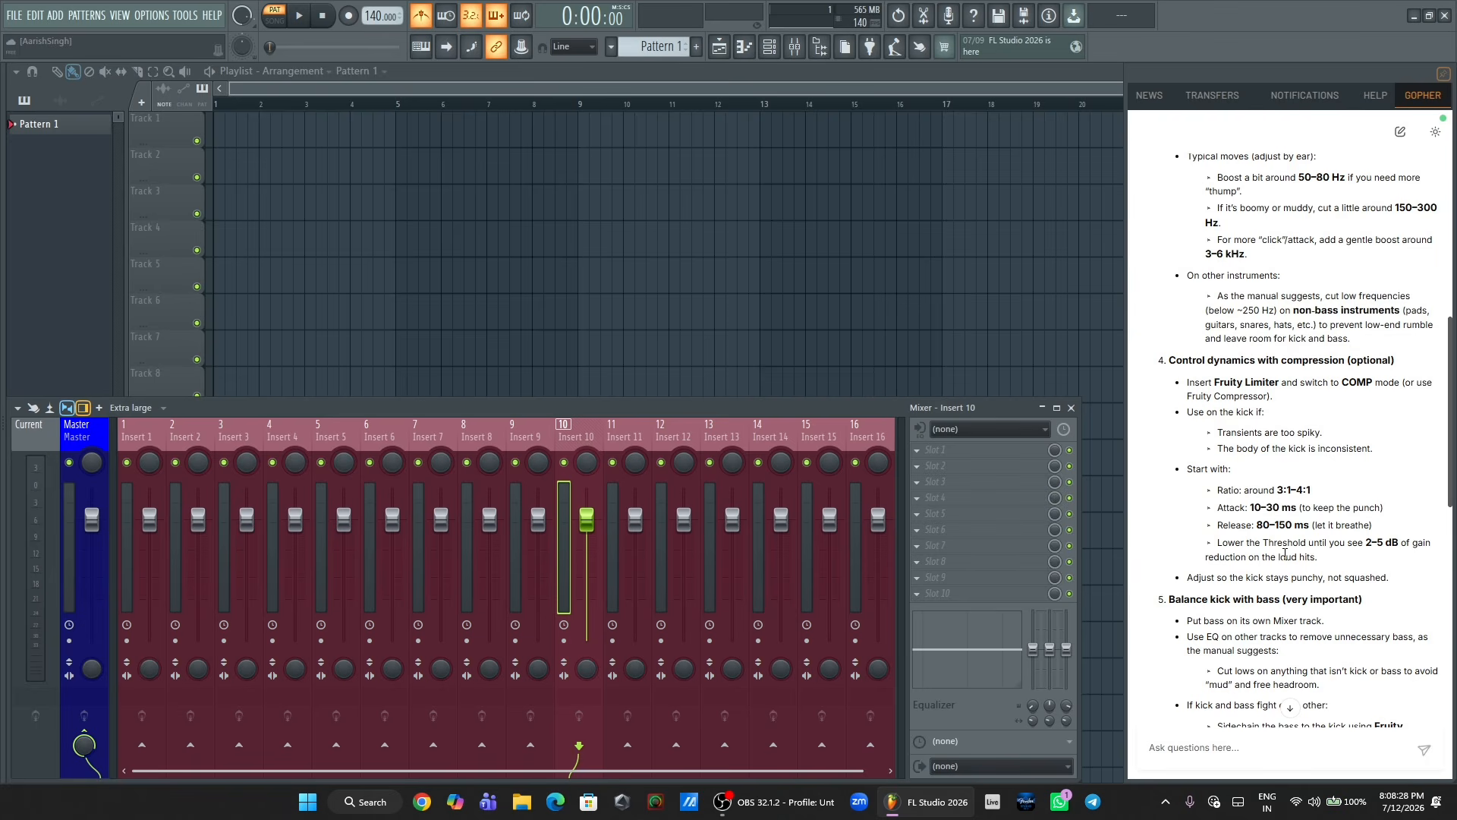
scroll(1285, 554, down, 3)
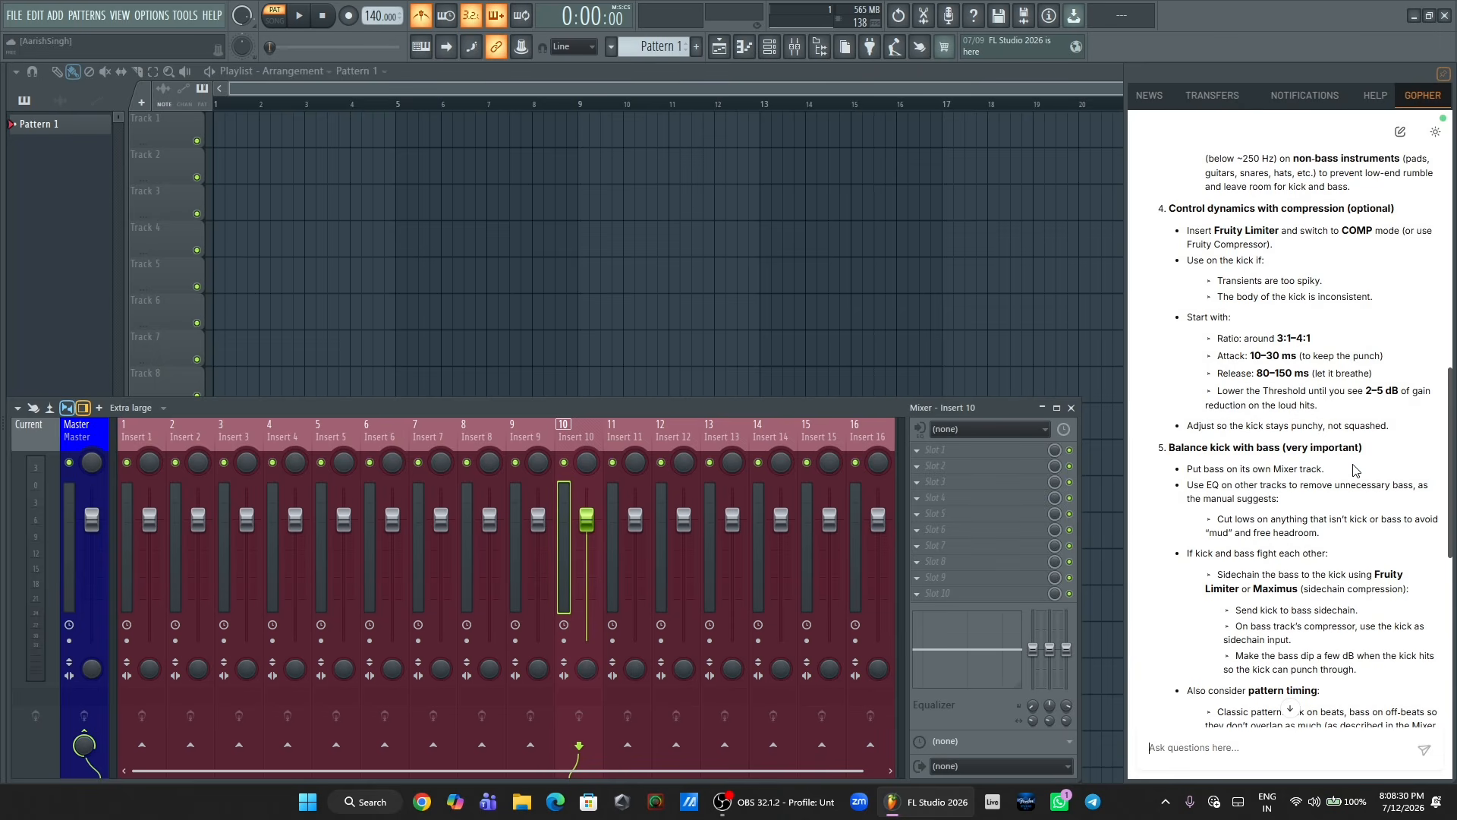
scroll(1278, 569, down, 10)
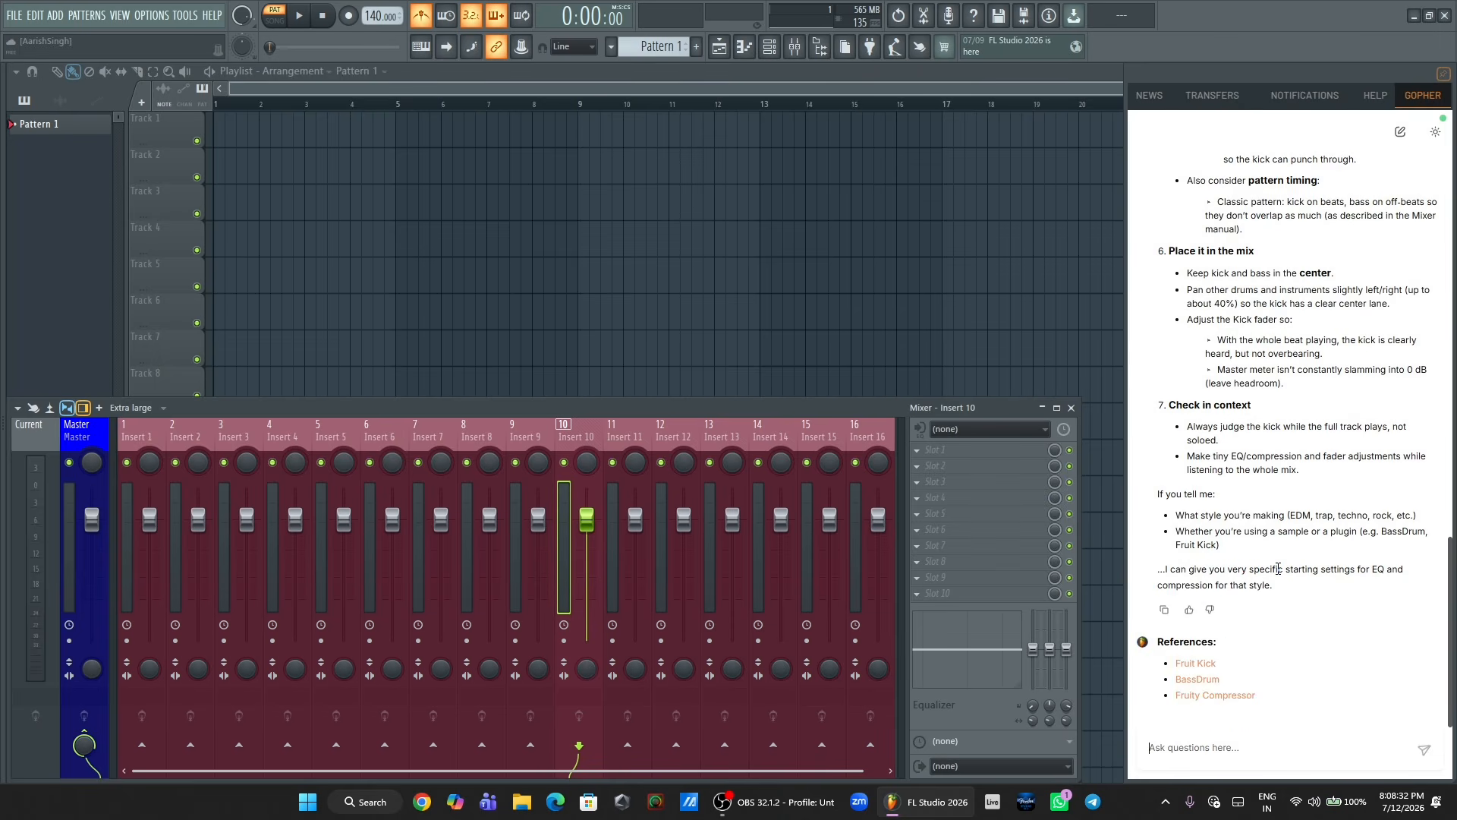
scroll(1278, 569, up, 15)
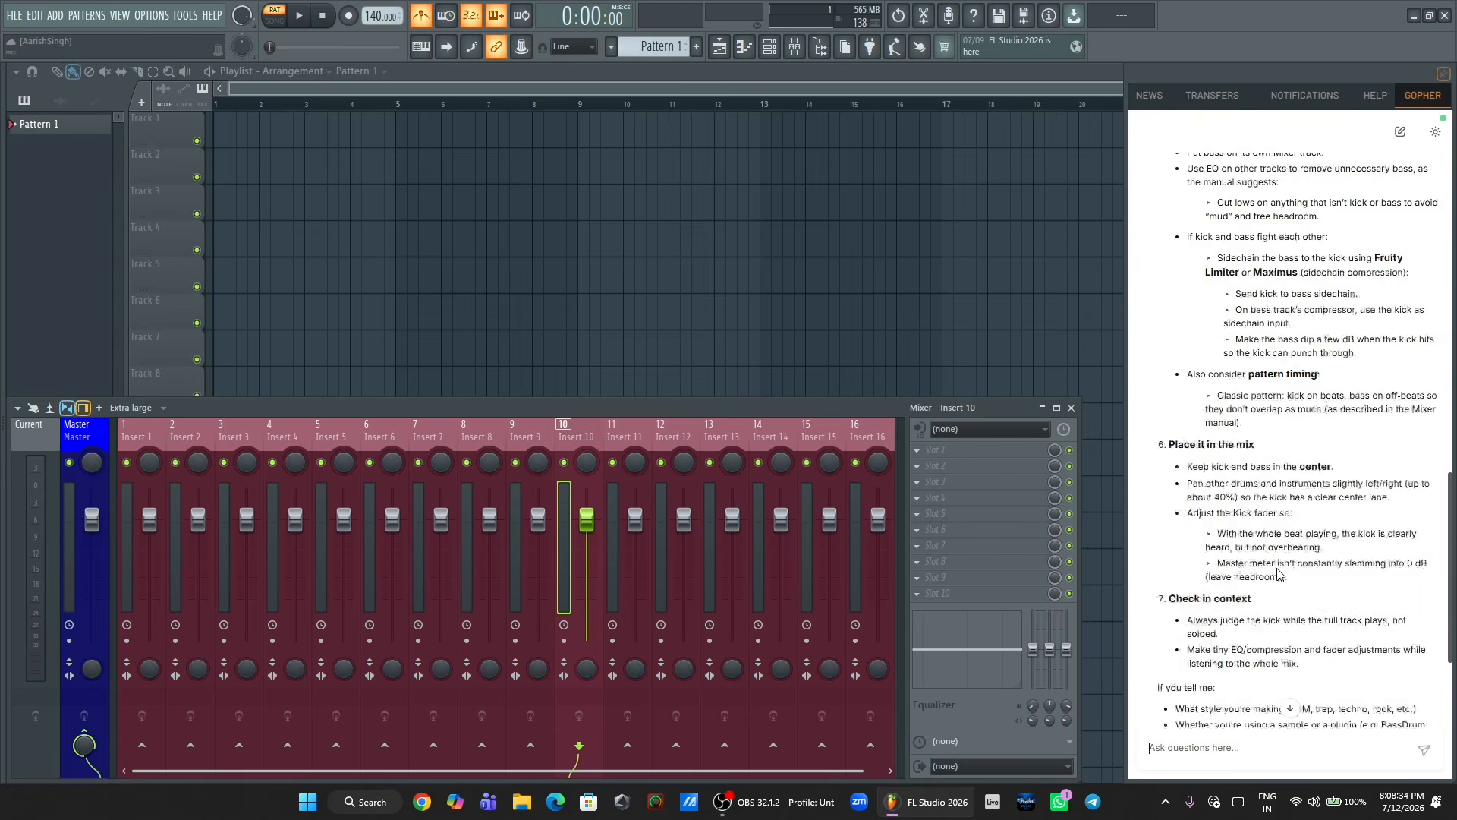
scroll(1278, 573, up, 3)
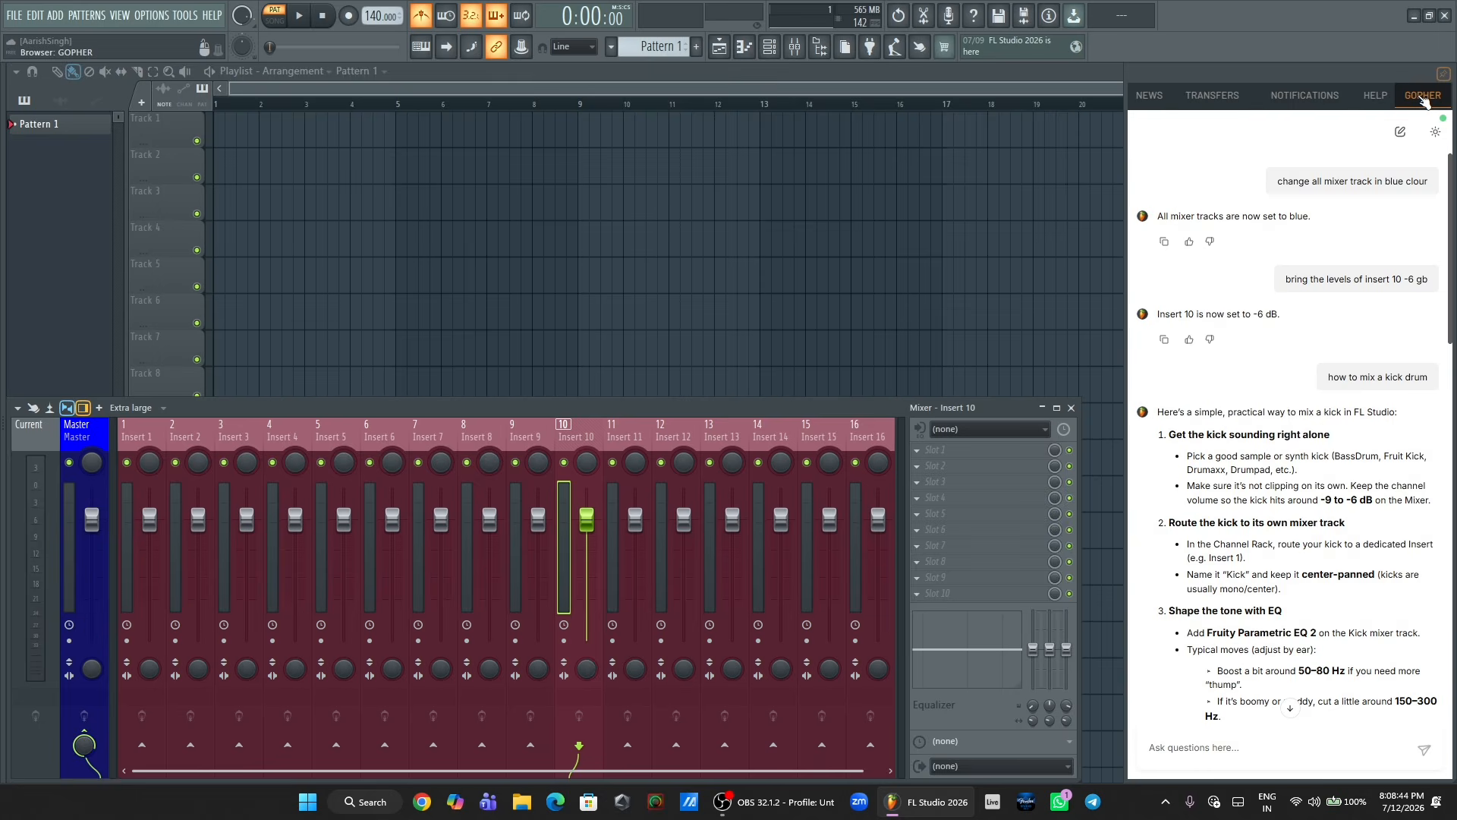
- Switch the online content panel back to News, hide it, and close the Mixer
click(1149, 96)
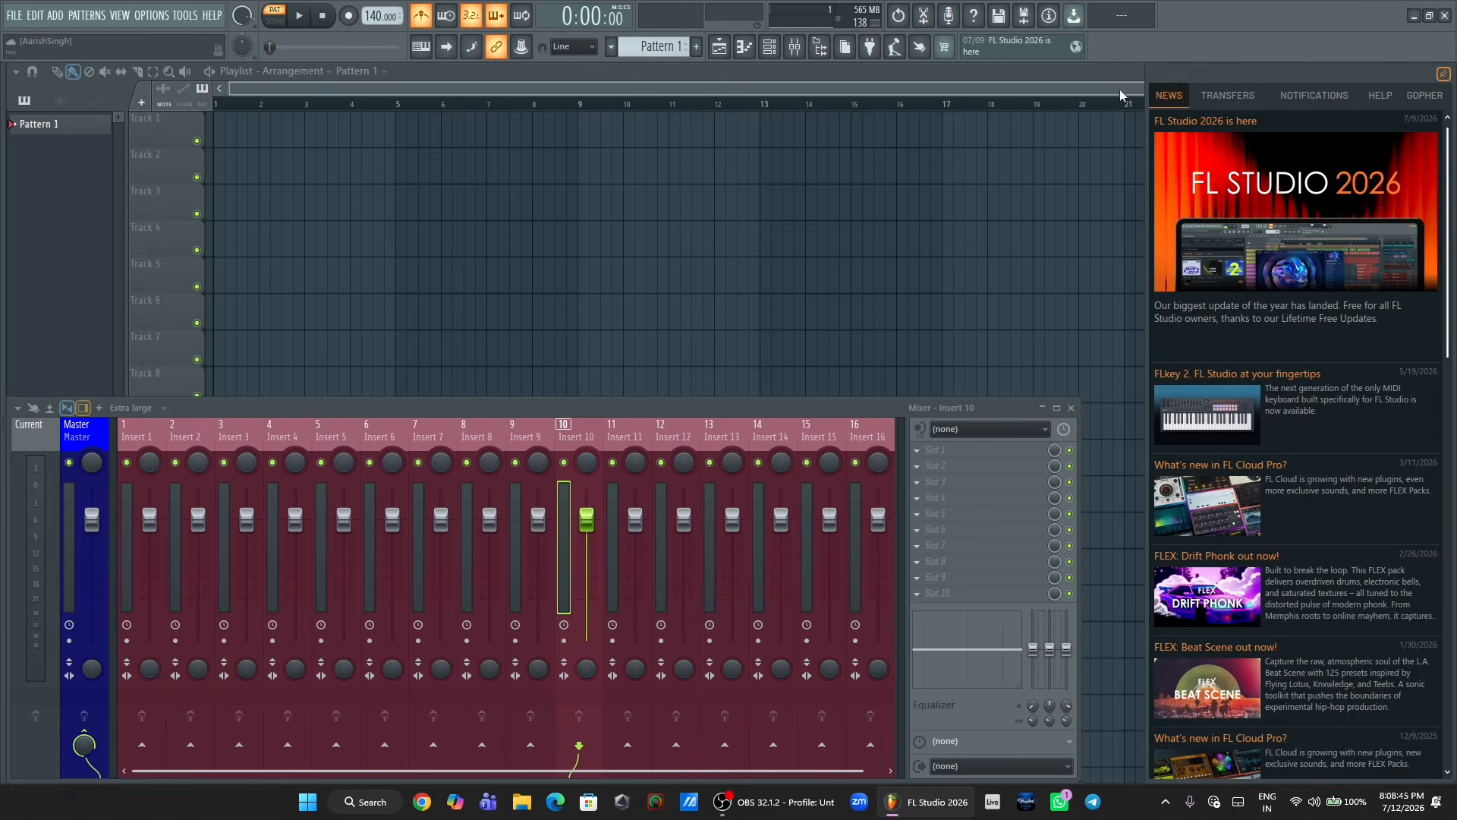
click(1012, 55)
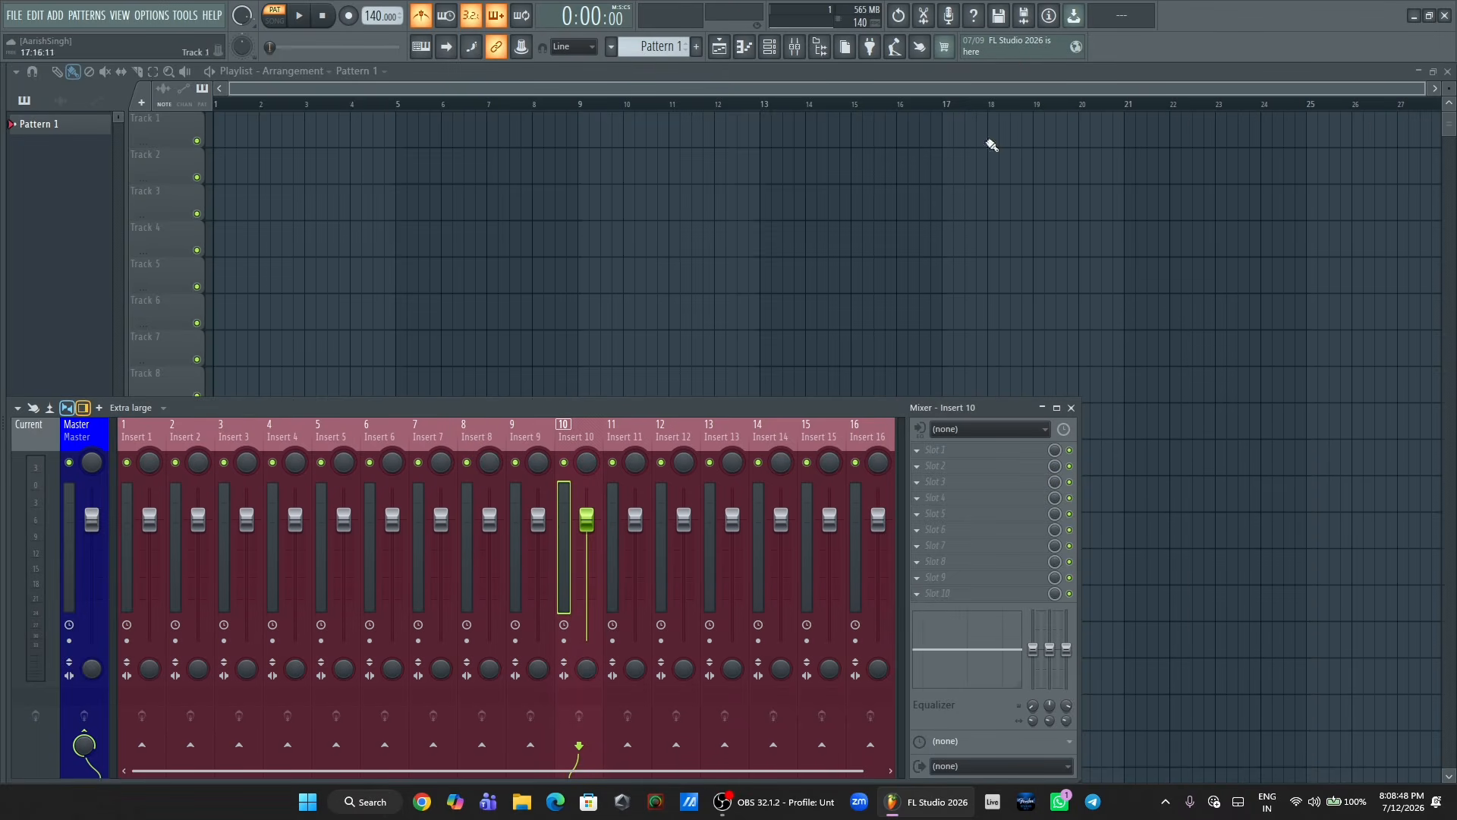
click(1071, 408)
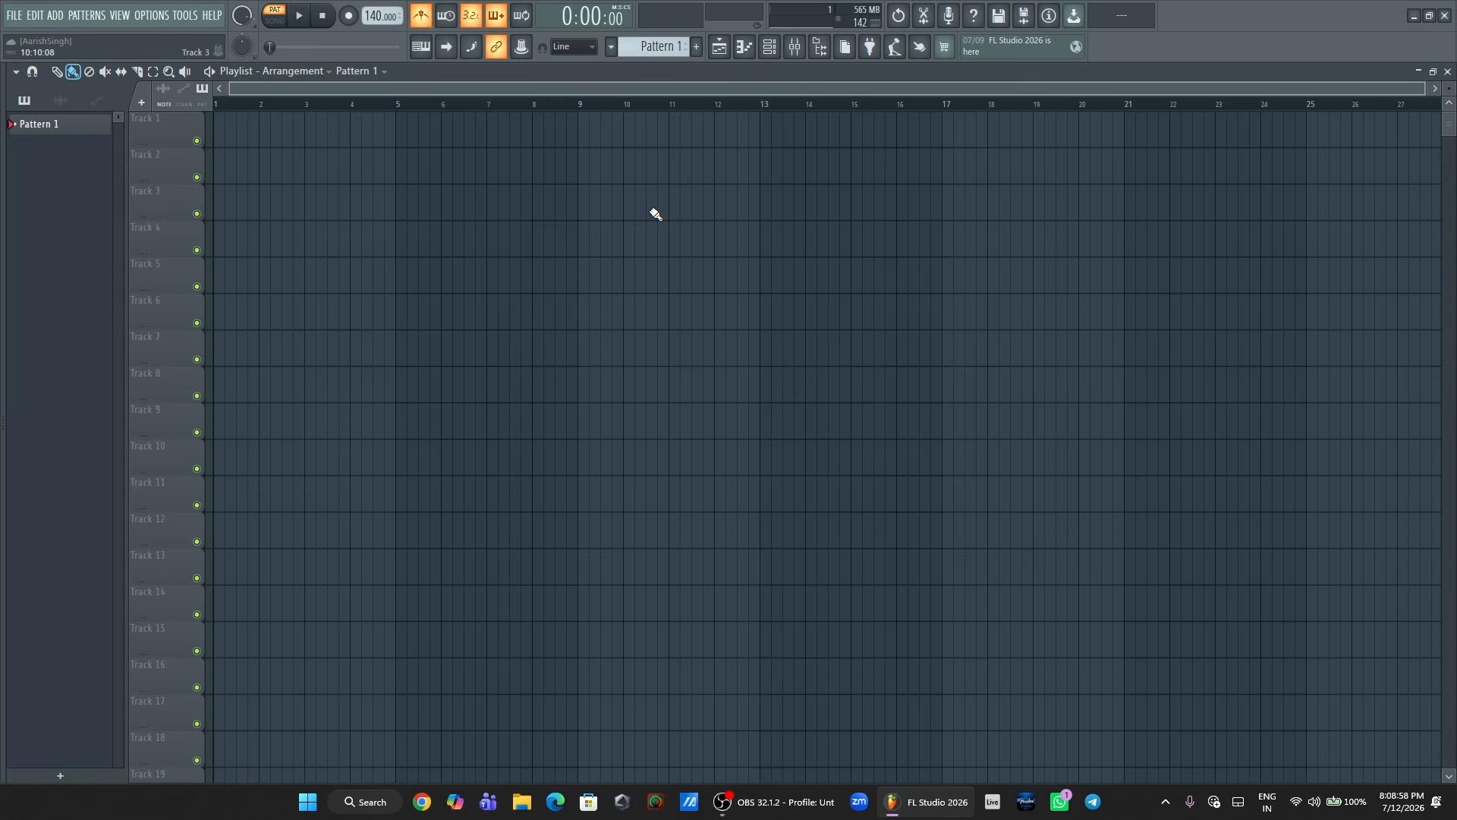
- Briefly show the Gopher conversation and the Mixer again, closing each one after viewing
click(1024, 58)
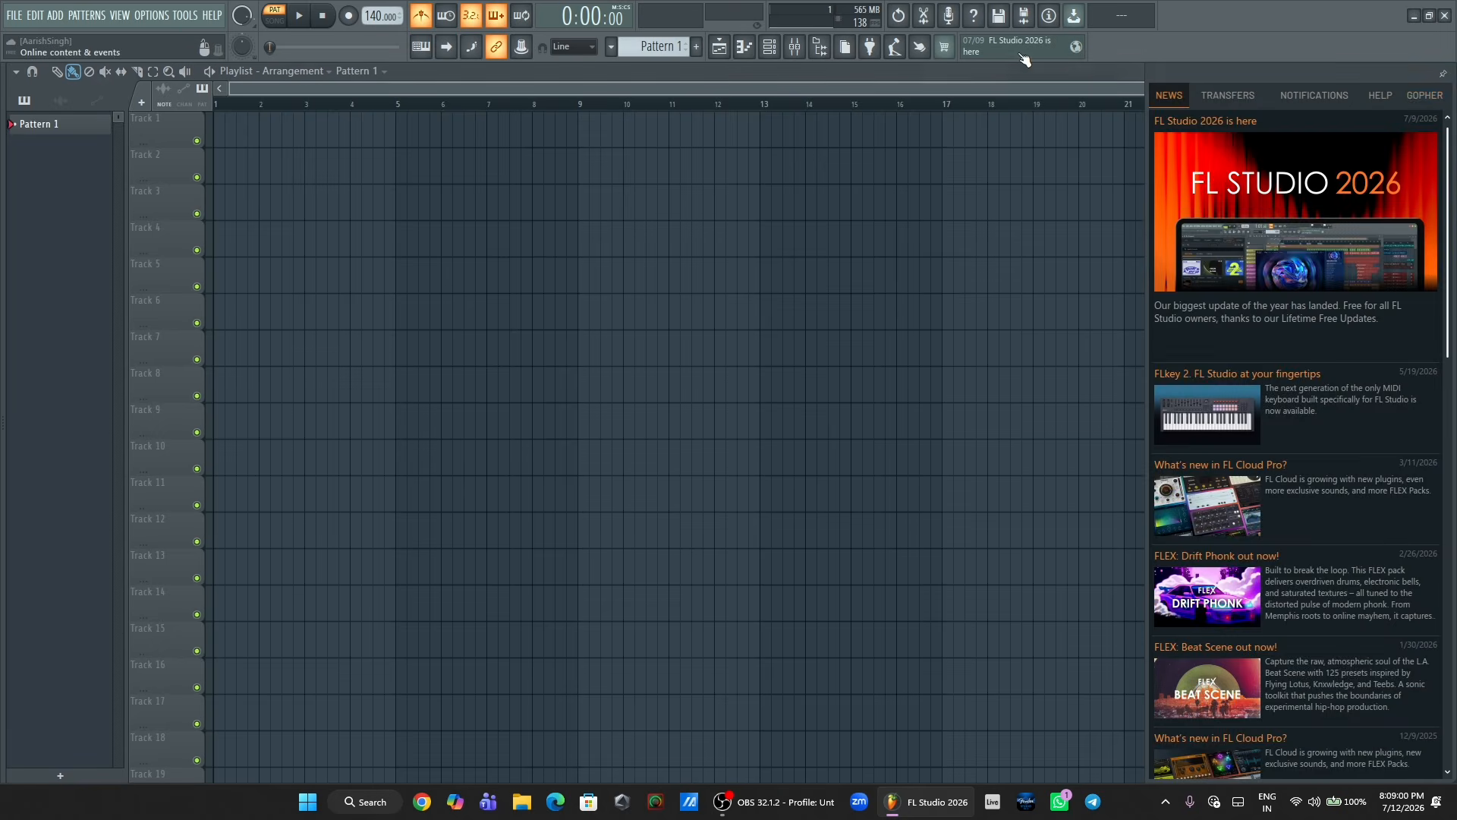
click(1424, 97)
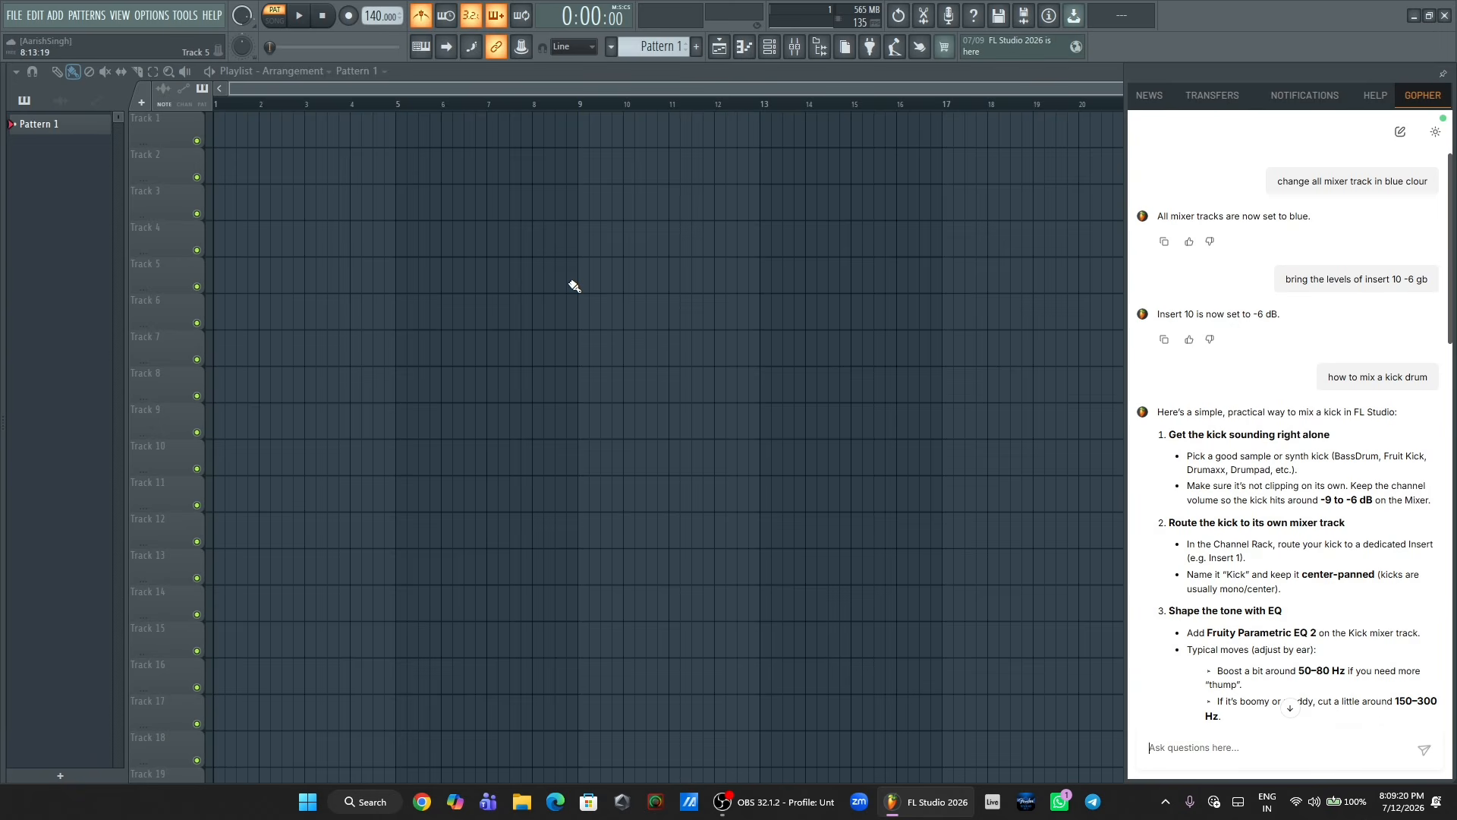
click(1152, 95)
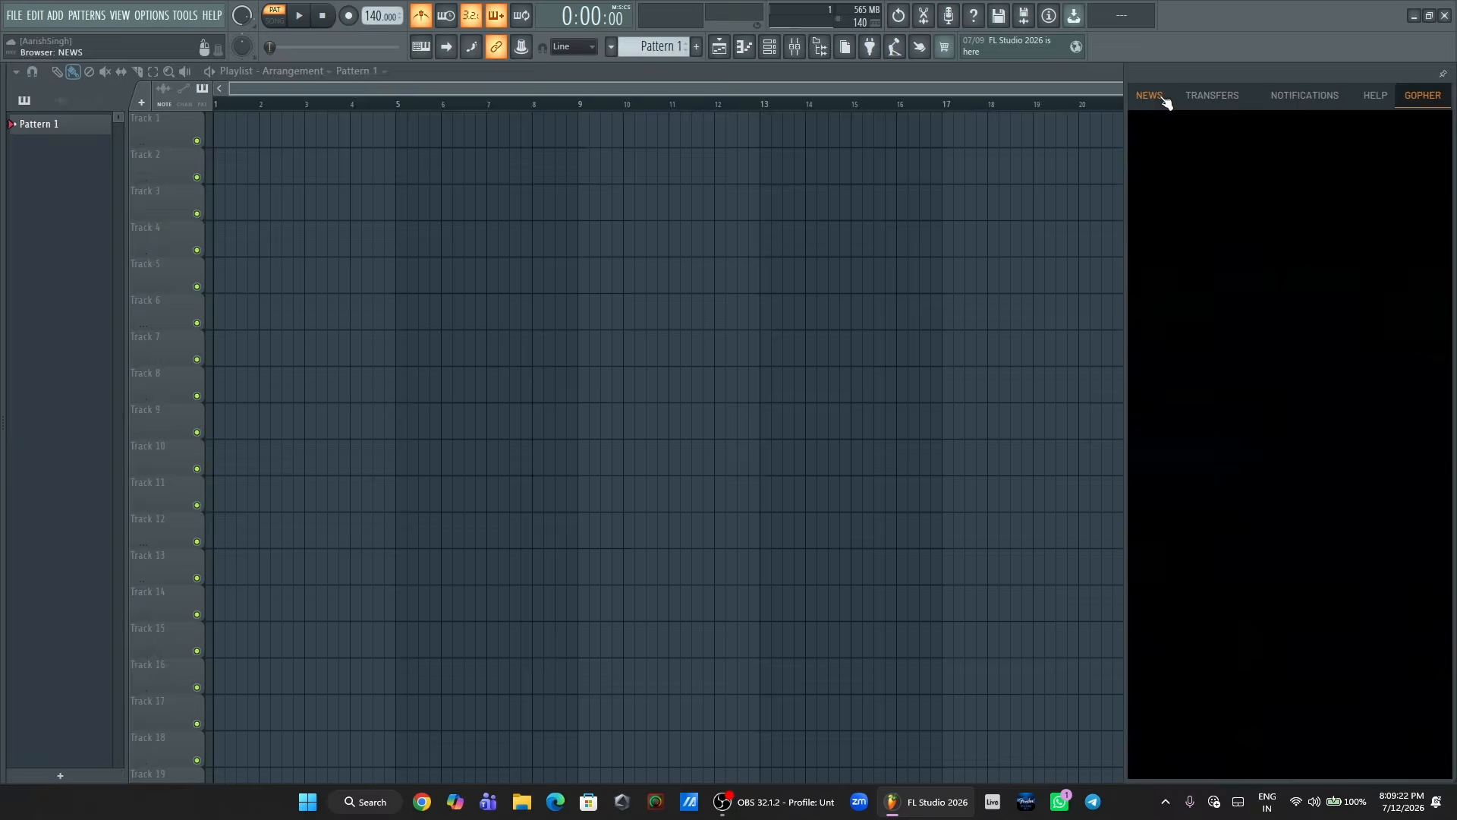
click(1032, 51)
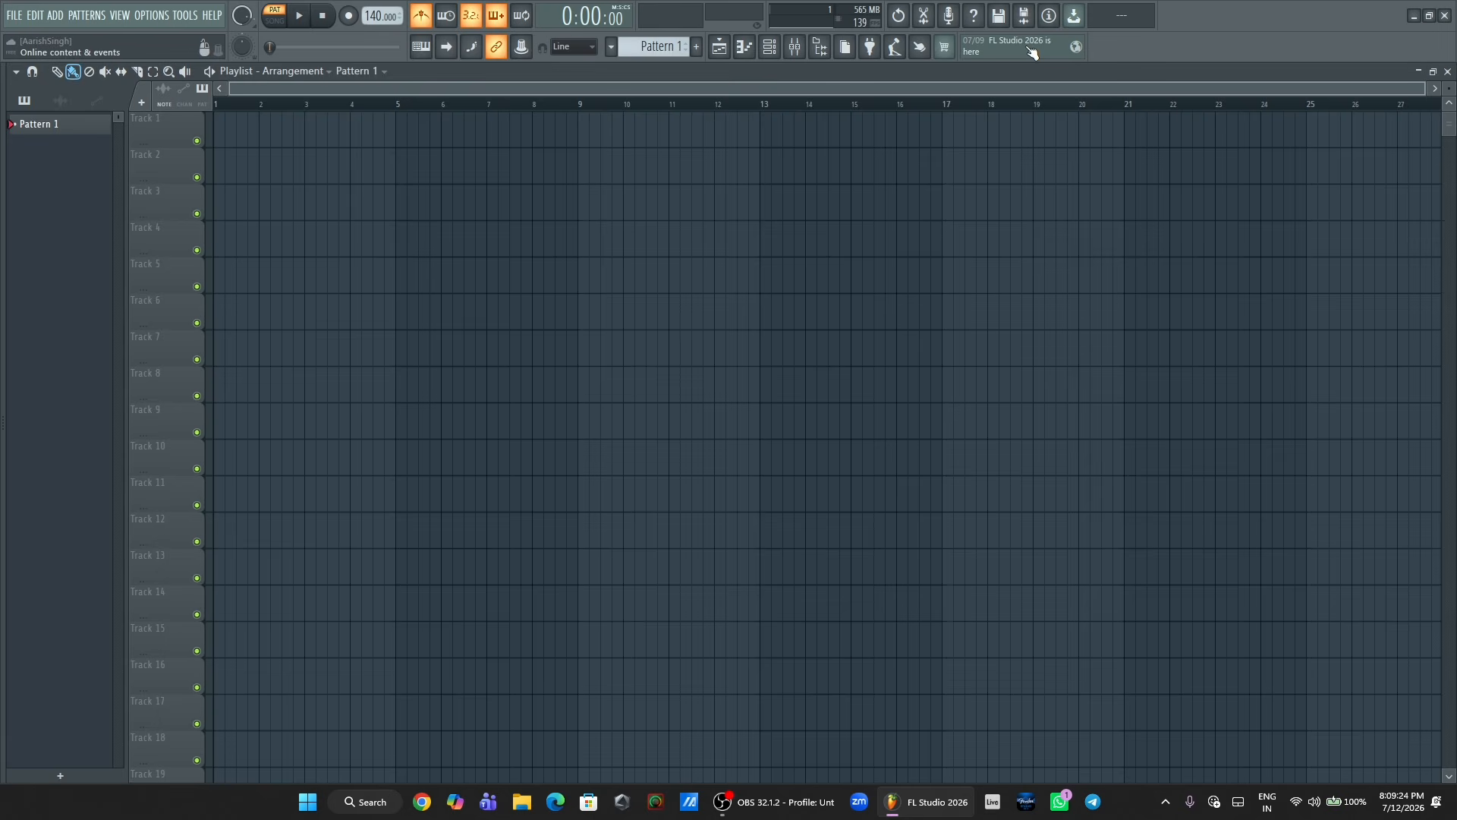
click(795, 47)
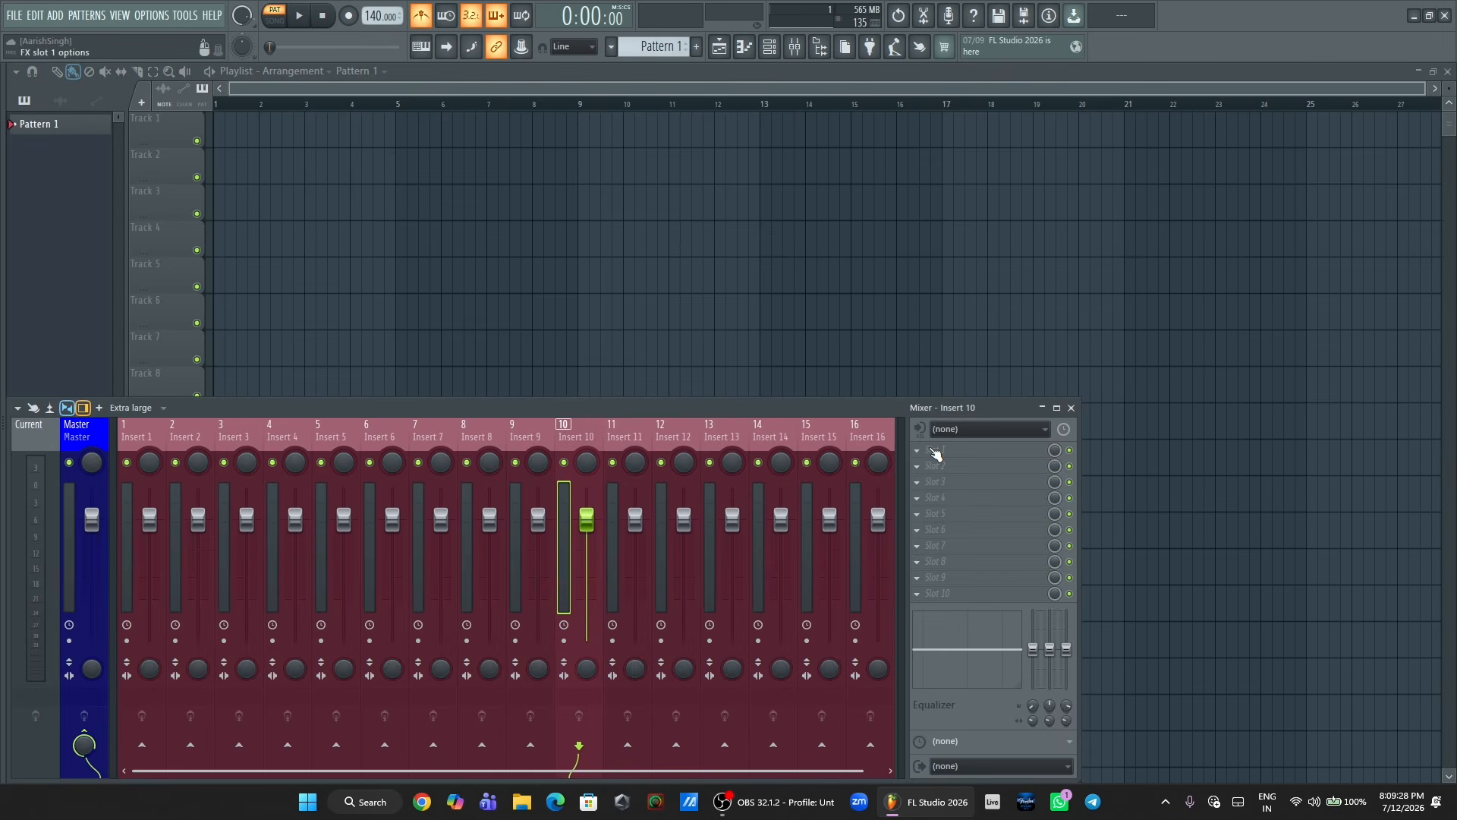
click(795, 47)
- Browse the 5Deep Jandu Sample Pack in the FL TIPS HINDI folder and place the DHOLKI (1) loop at bar 1 of playlist track 1
click(820, 47)
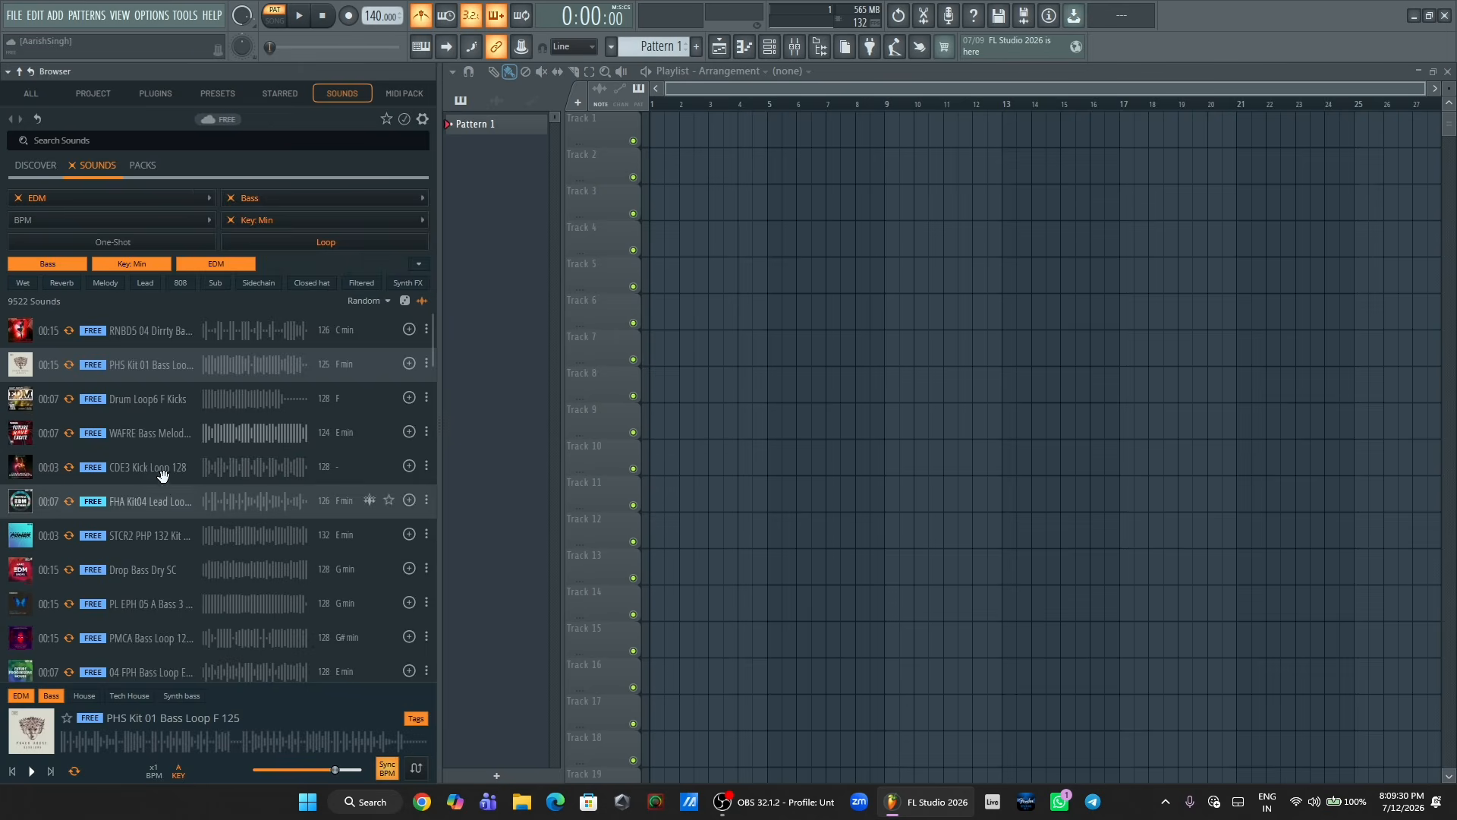
click(30, 93)
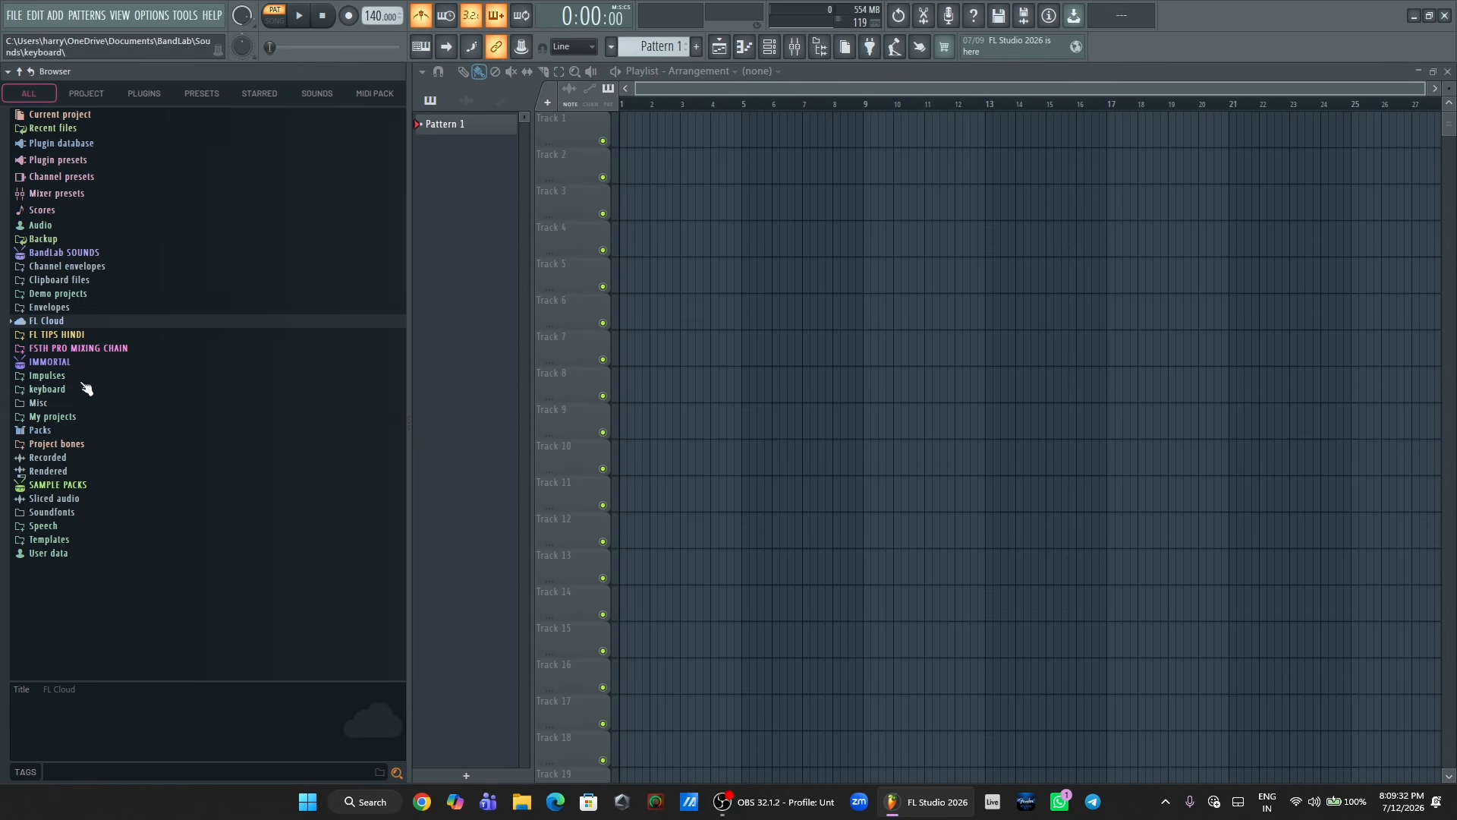
click(68, 335)
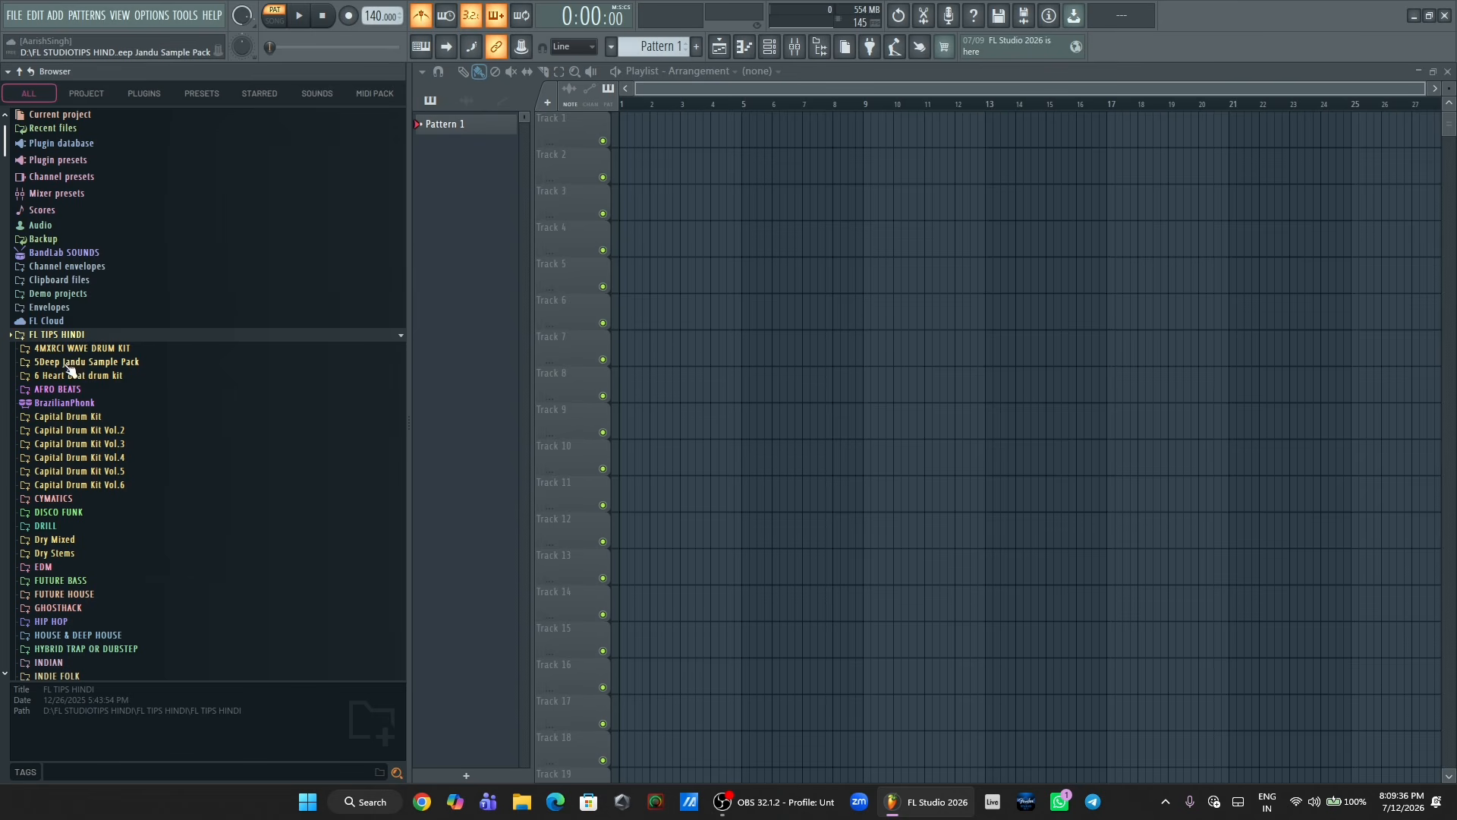
click(74, 362)
click(53, 417)
drag(61, 431, 549, 131)
click(693, 432)
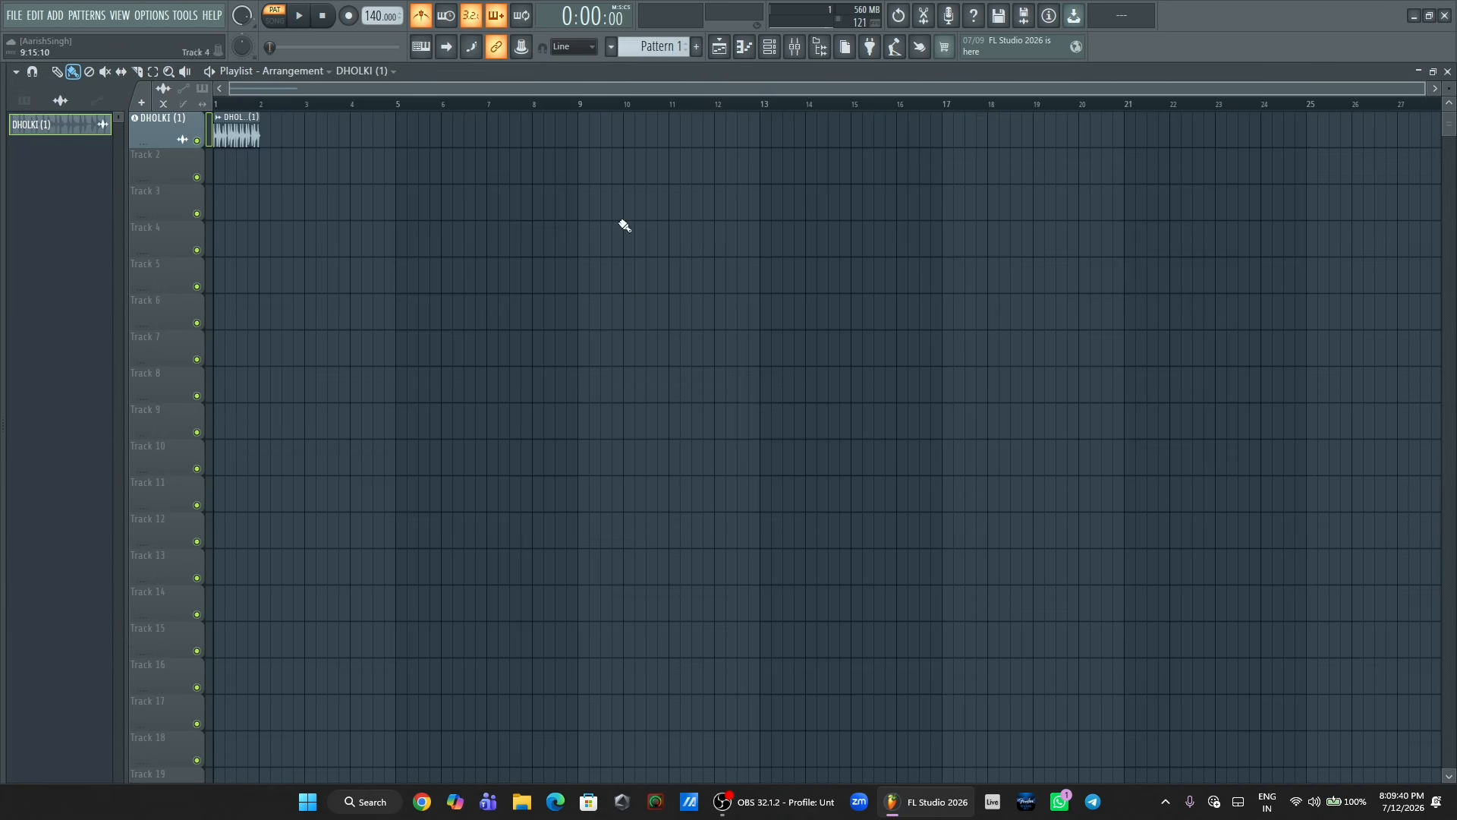
- Open the DHOLKI (1) clip's channel settings and show its assigned mixer track 1
drag(1427, 89, 394, 88)
double_click(642, 135)
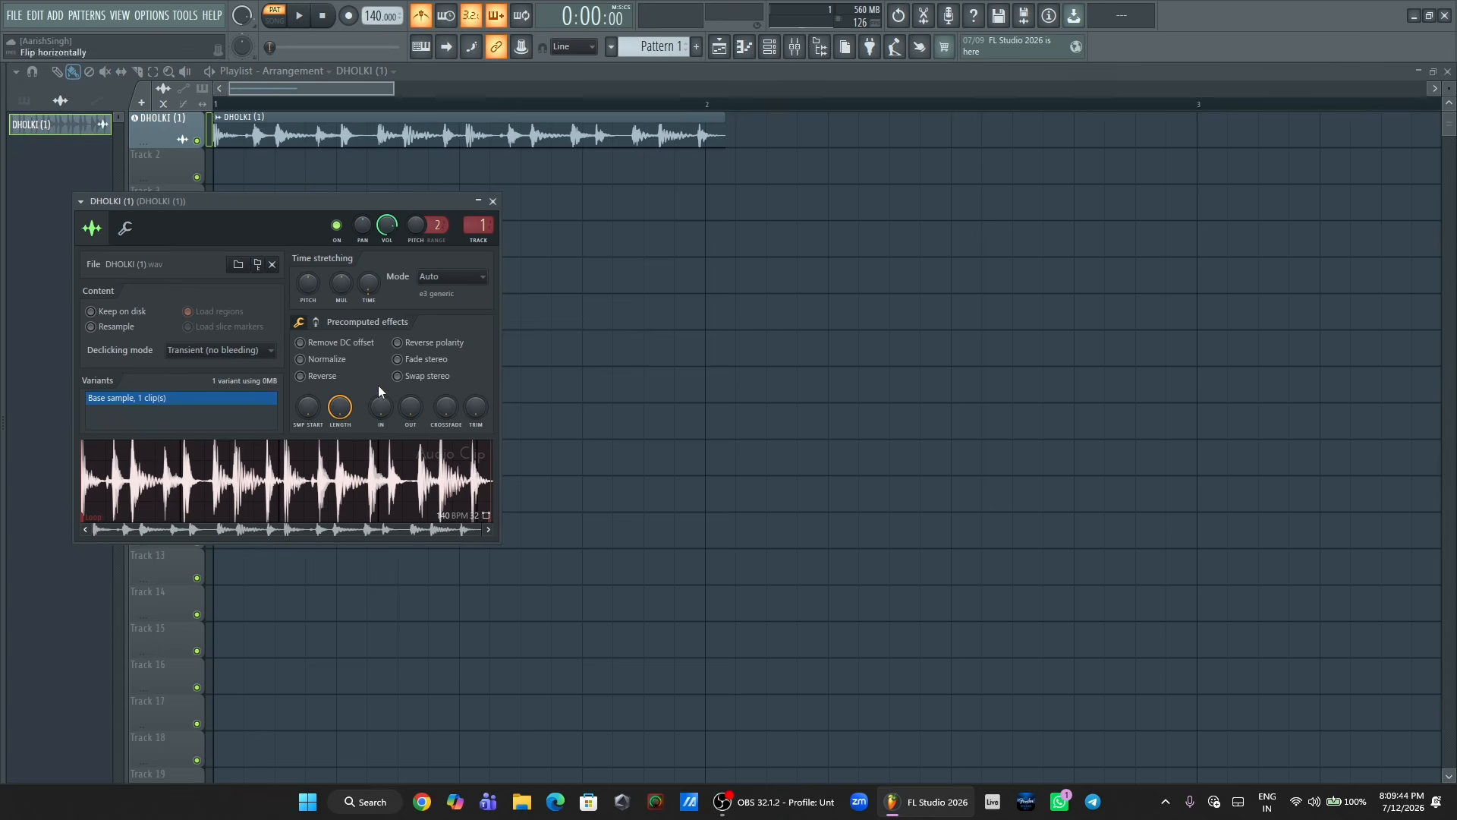
click(478, 225)
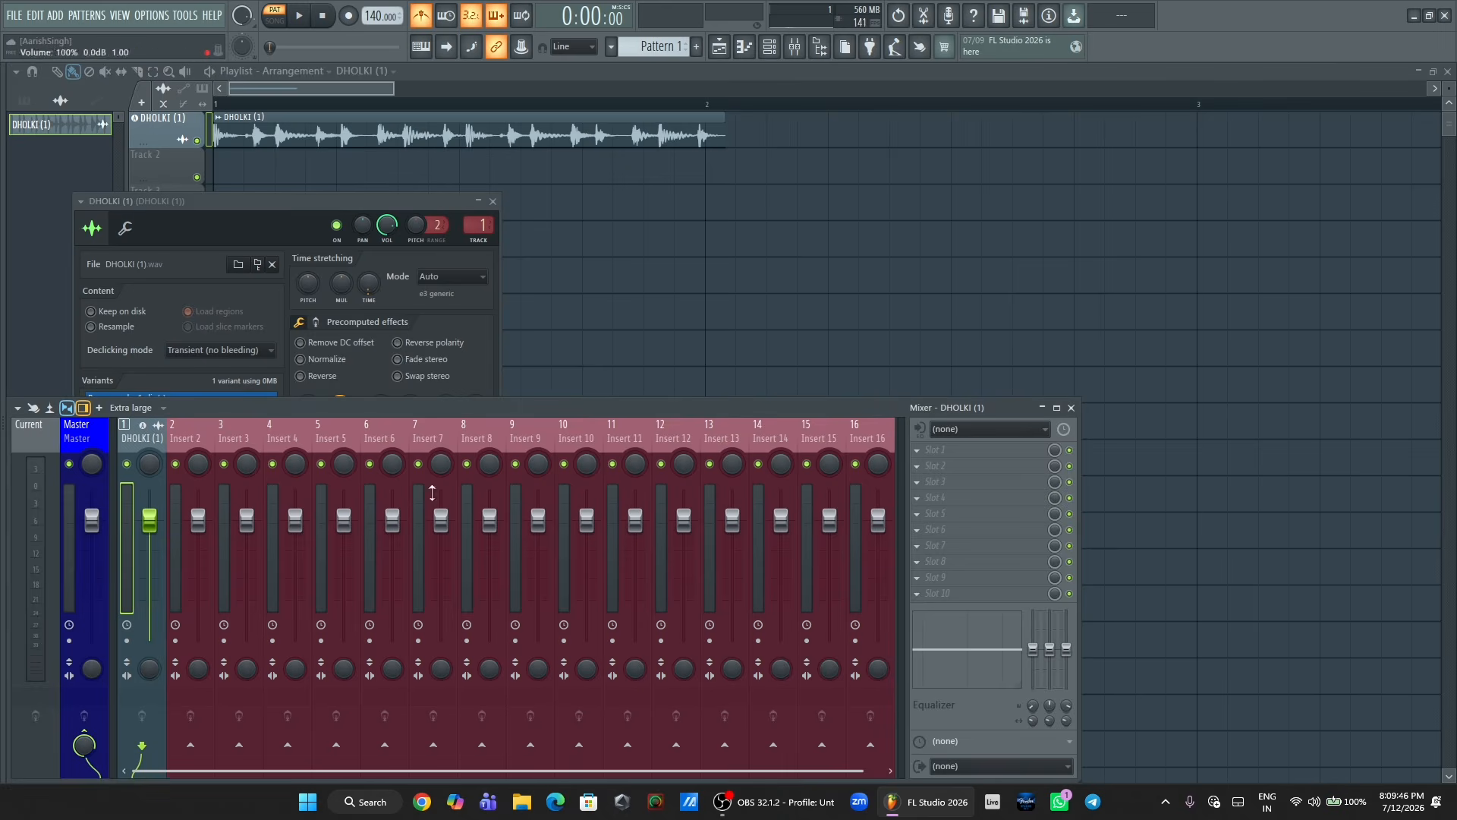
- Load the Transmitter effect into slot 1 of the DHOLKI (1) mixer track and dismiss the trial warning
click(958, 447)
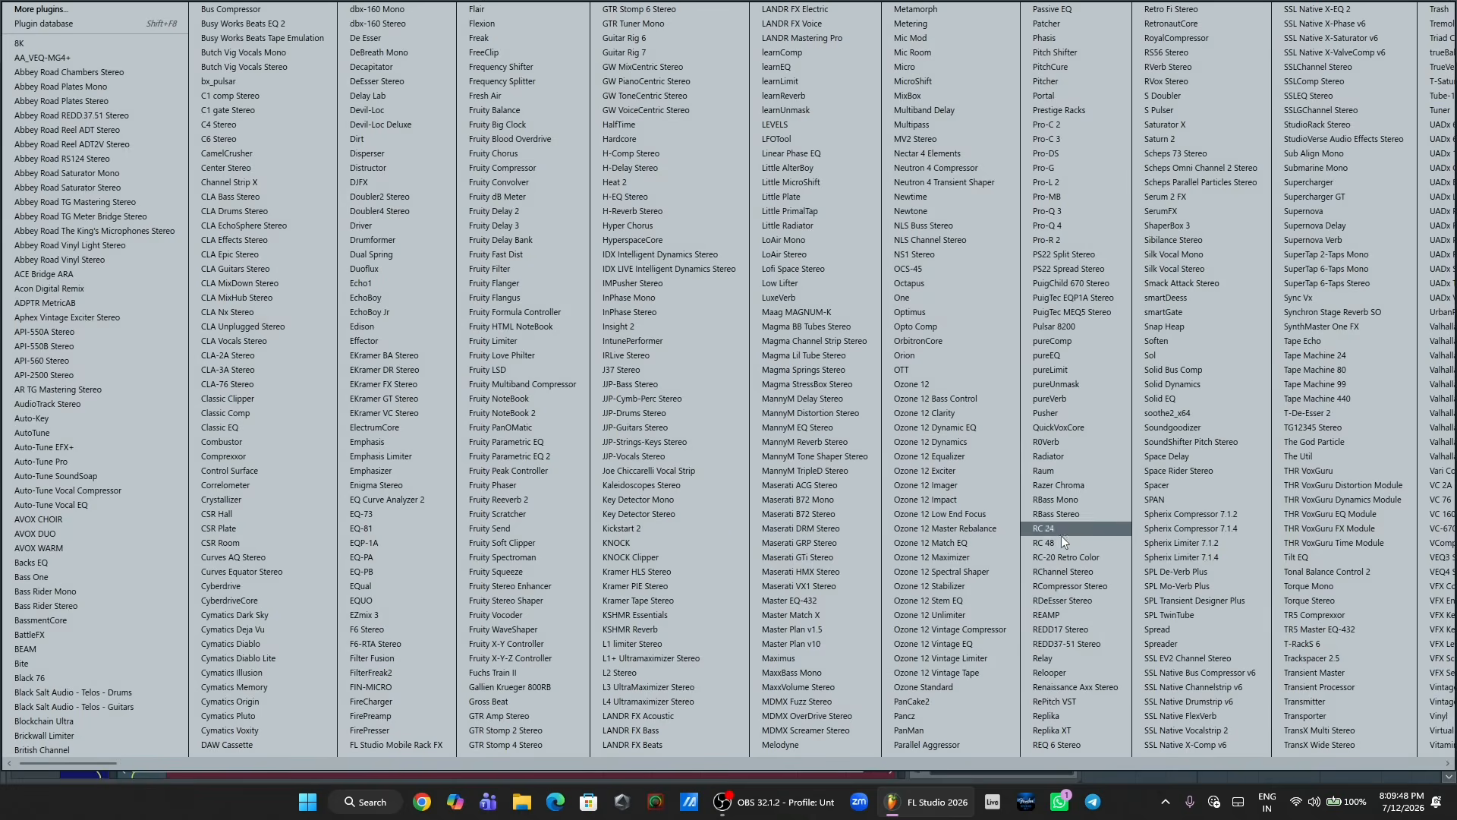
key(t)
key(t)
key(t)
key(t)
key(t)
key(t)
key(t)
key(t)
key(t)
key(t)
key(t)
key(t)
key(t)
key(t)
key(t)
key(t)
key(t)
key(t)
key(t)
key(t)
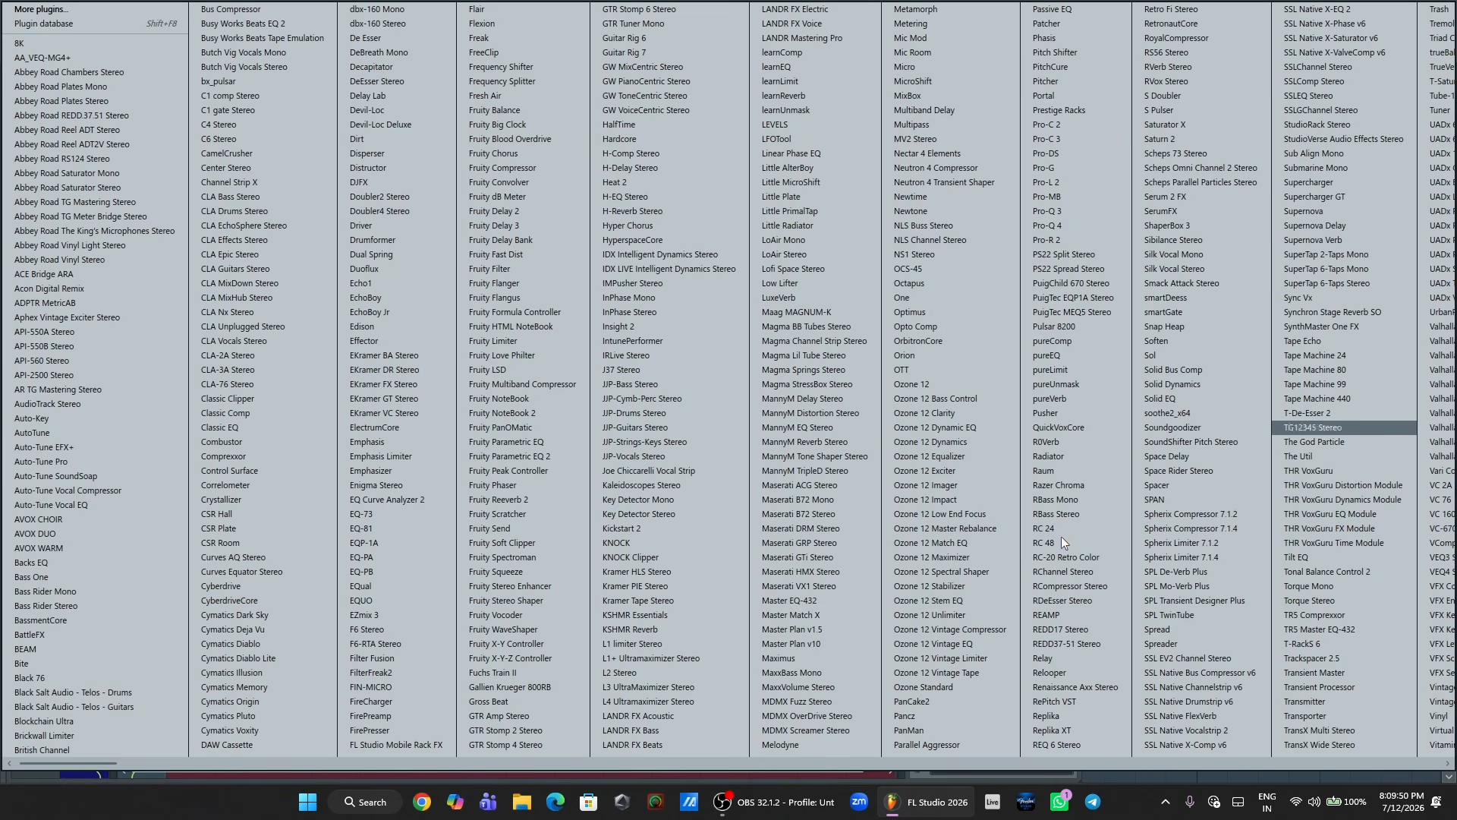
key(t)
key(t)
key(t)
key(Return)
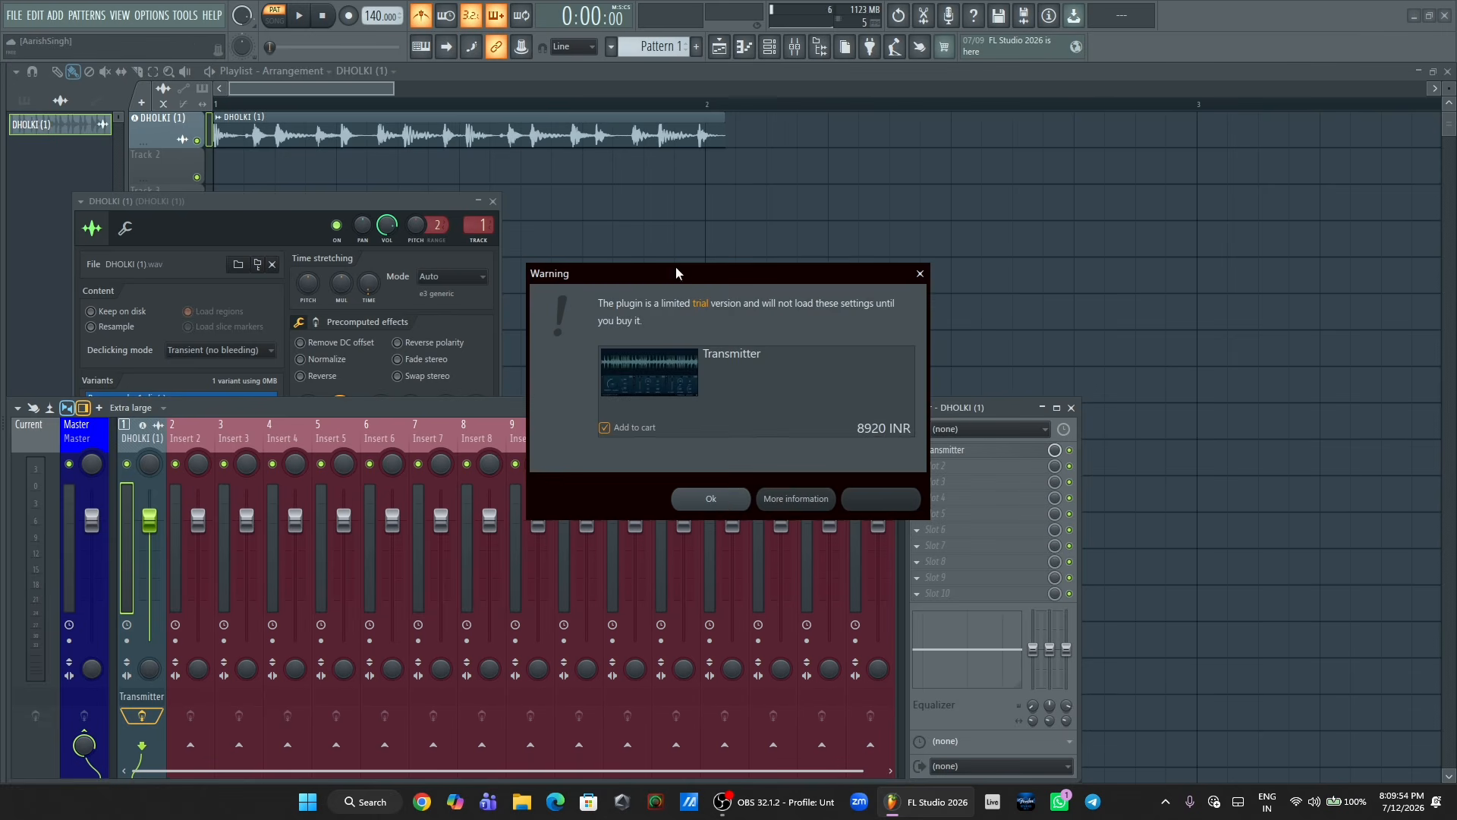
click(721, 509)
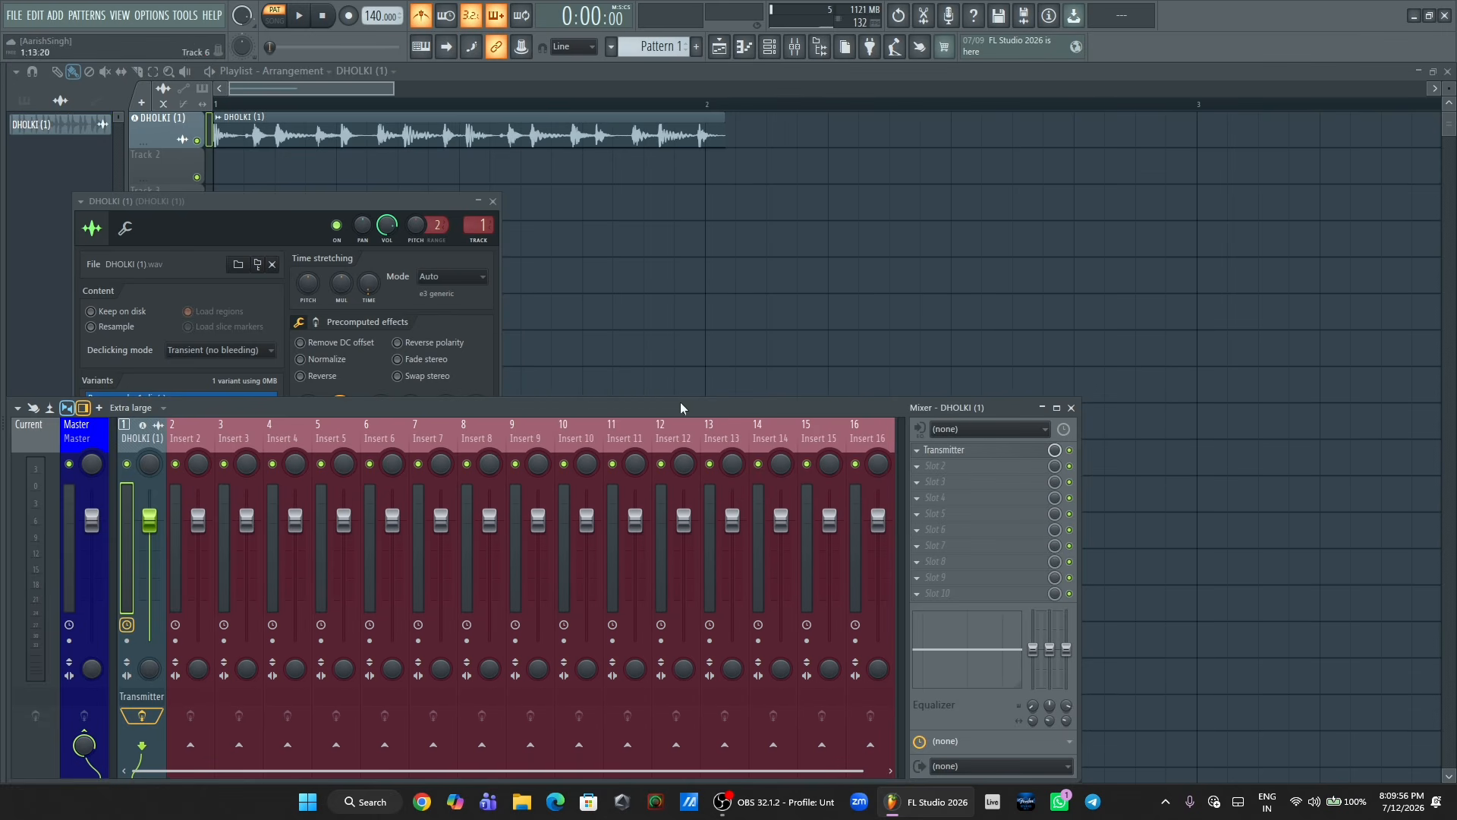
- Open the Transmitter effect's window and place it above the Mixer
click(945, 451)
drag(535, 218, 649, 129)
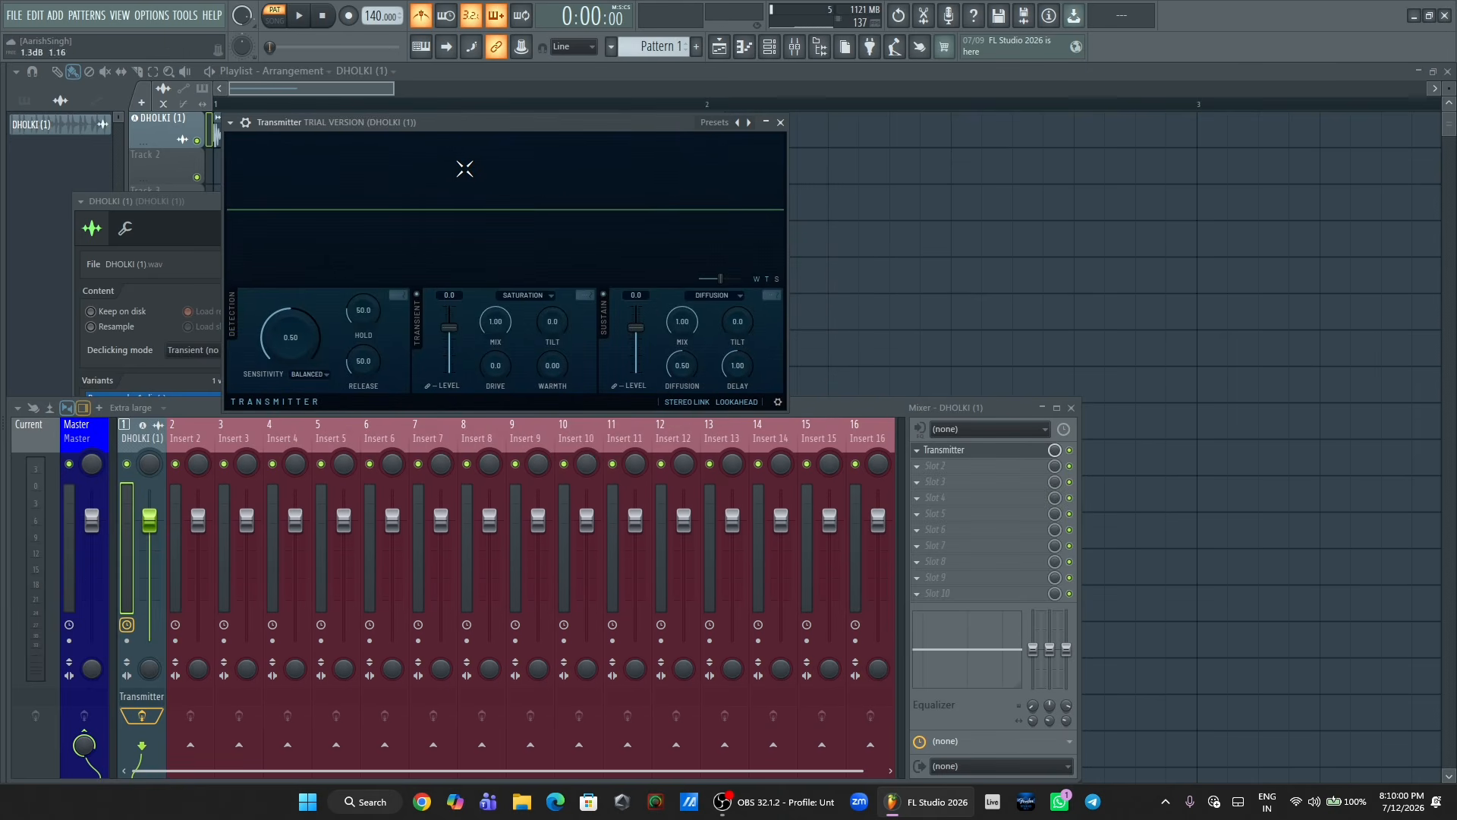
drag(440, 127, 413, 127)
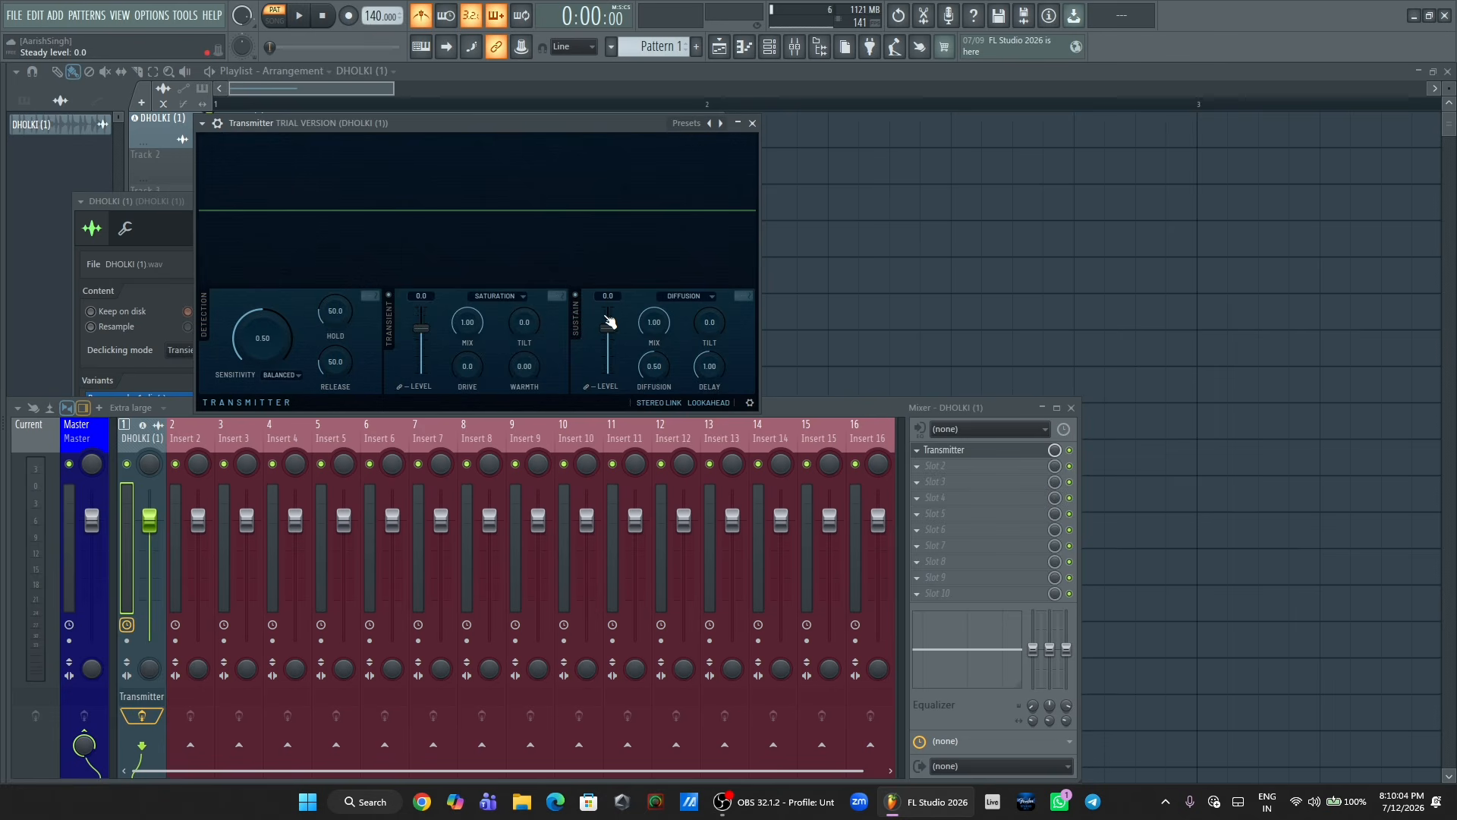
- Set the Transmitter's sustain effect to Saturation and keep the transient effect on Saturation
click(683, 297)
click(680, 307)
click(498, 297)
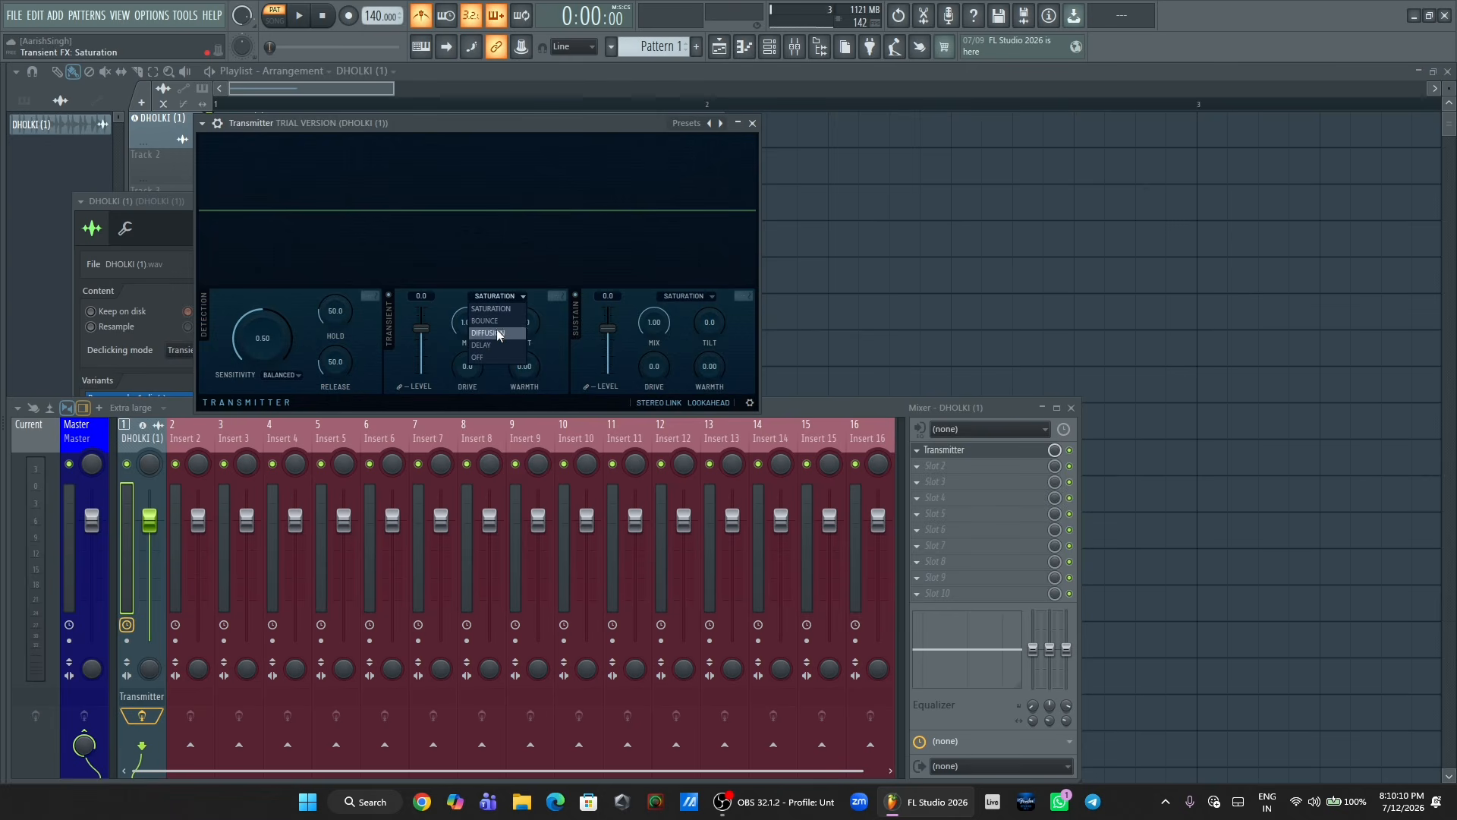
click(518, 306)
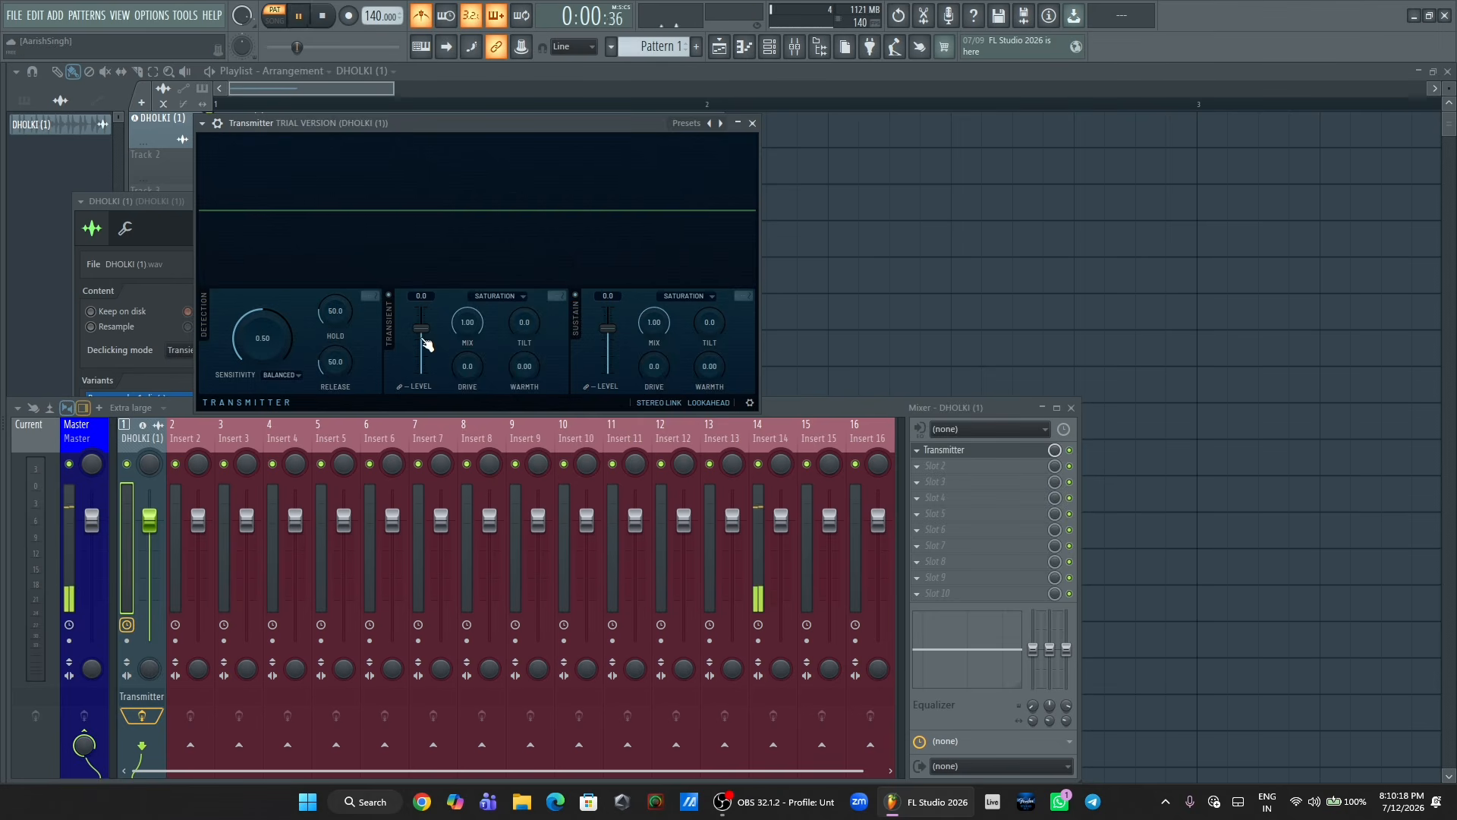
- Switch playback to song mode, play the dholki loop and set the project tempo to 81 BPM
click(277, 22)
key(space)
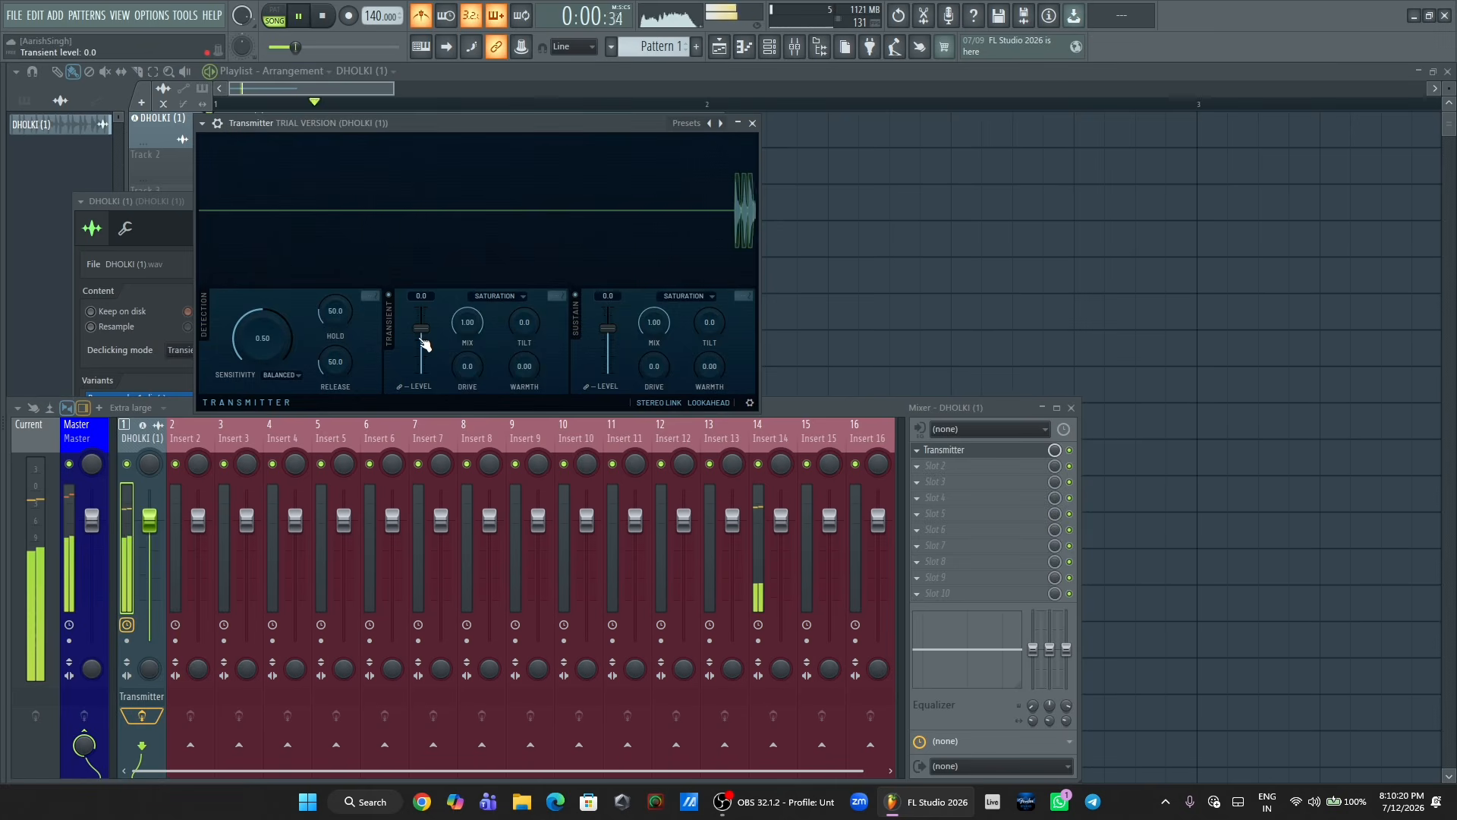
drag(375, 16, 376, 60)
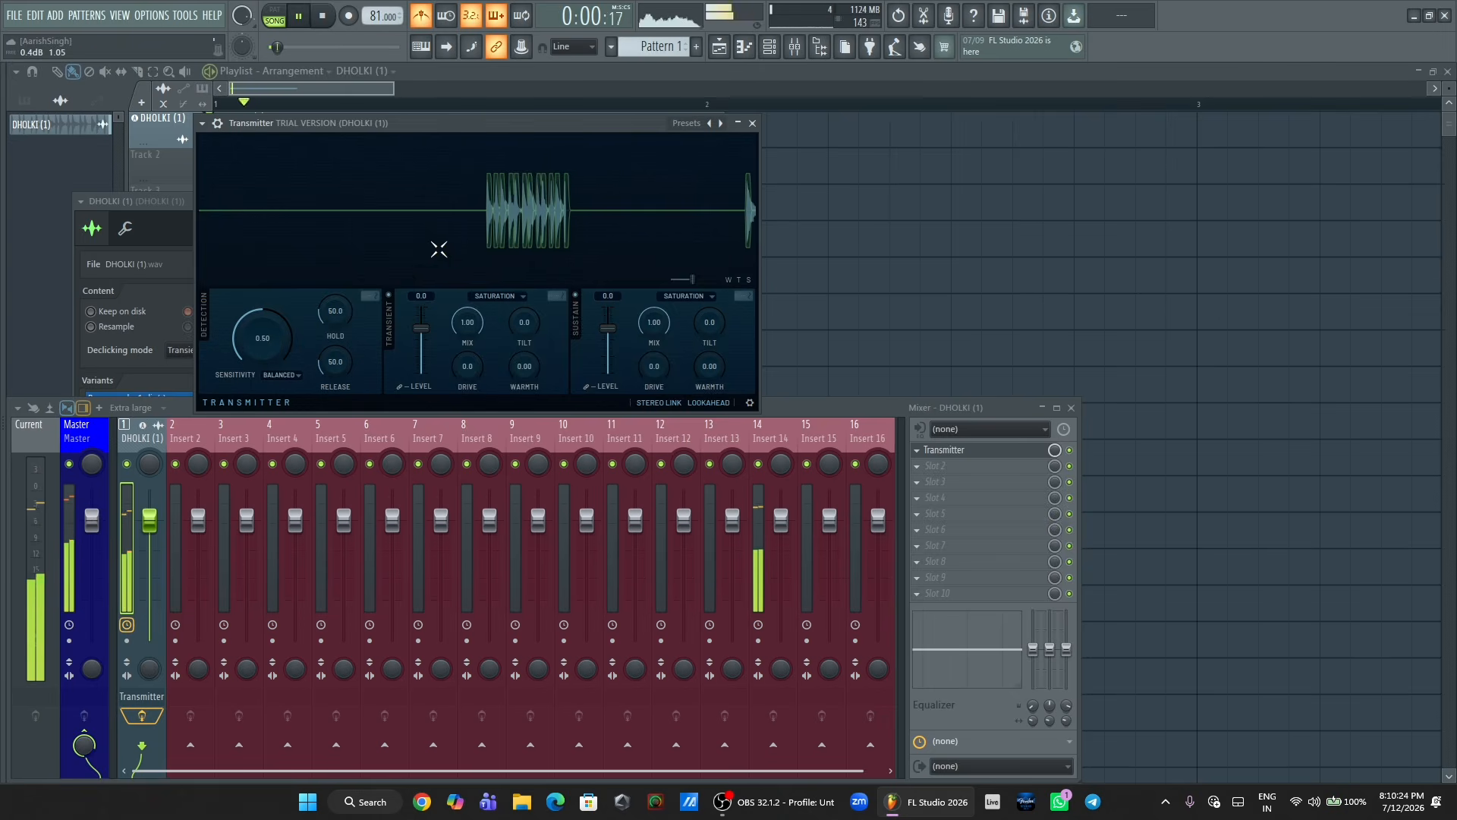
- Set the Transmitter's transient level to 1.0, drive to 16.6 and warmth to 0.52 while auditioning the loop
drag(422, 330, 422, 327)
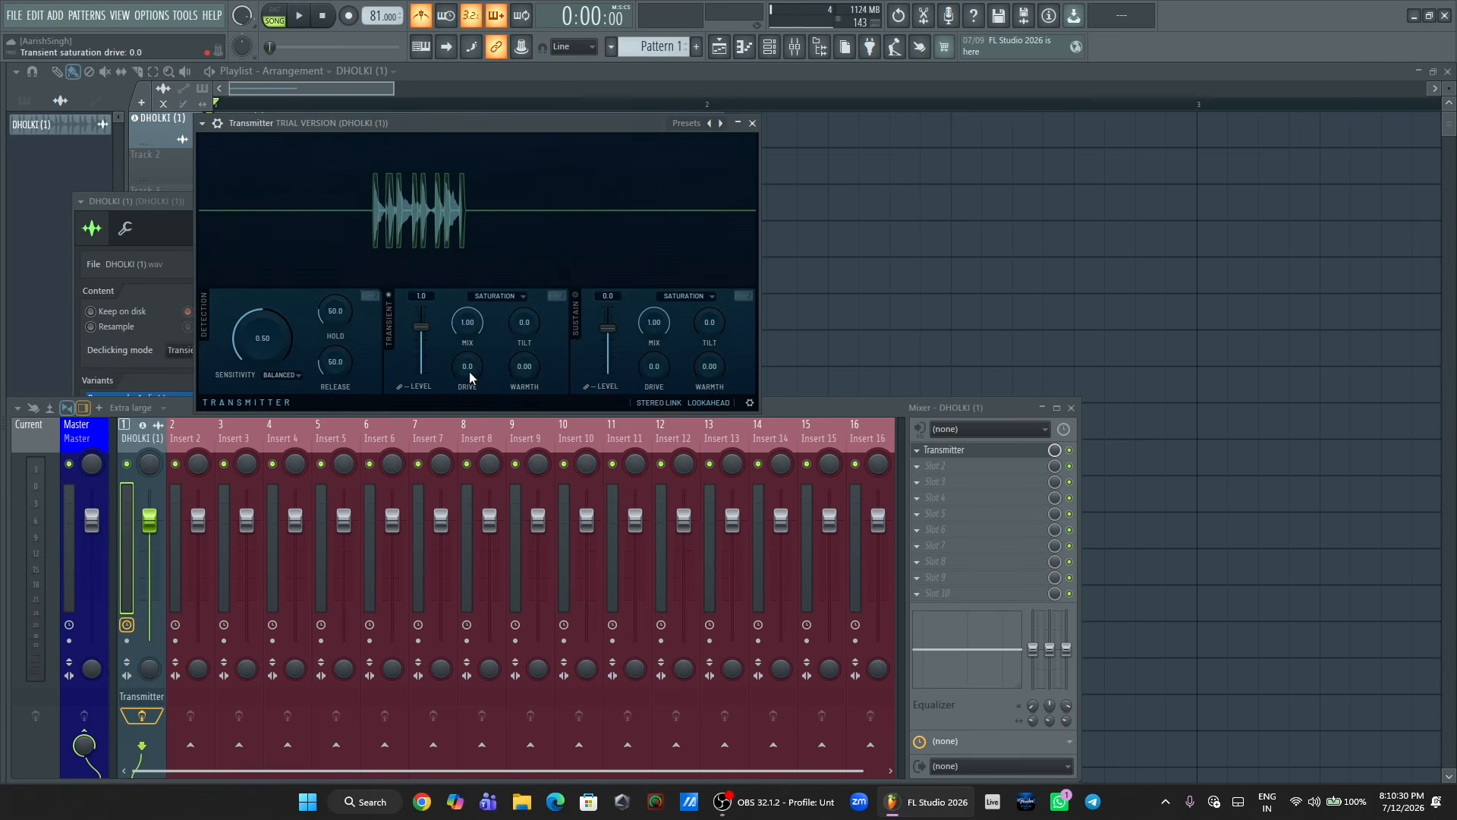
key(space)
drag(469, 371, 526, 334)
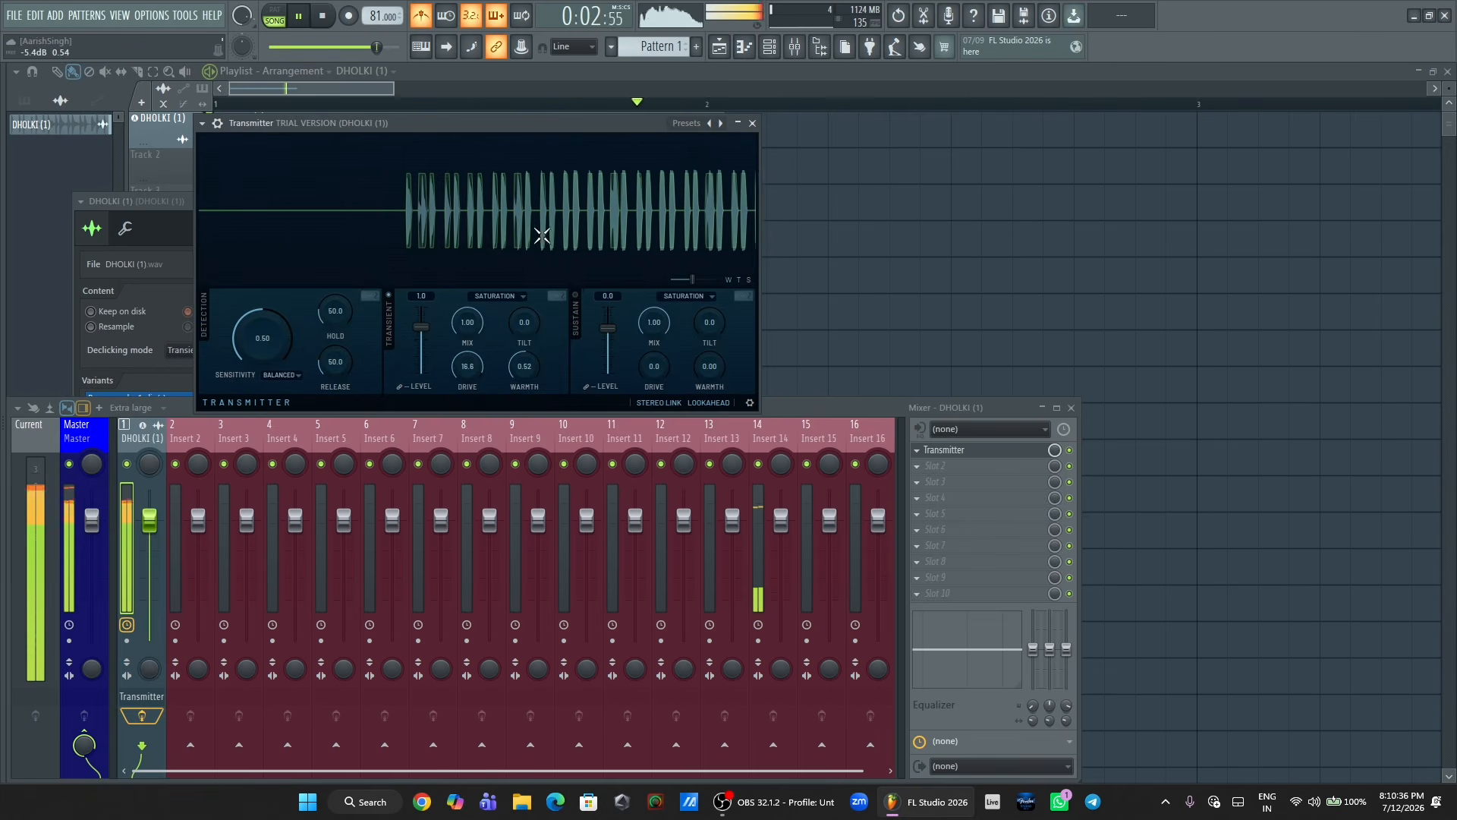
key(space)
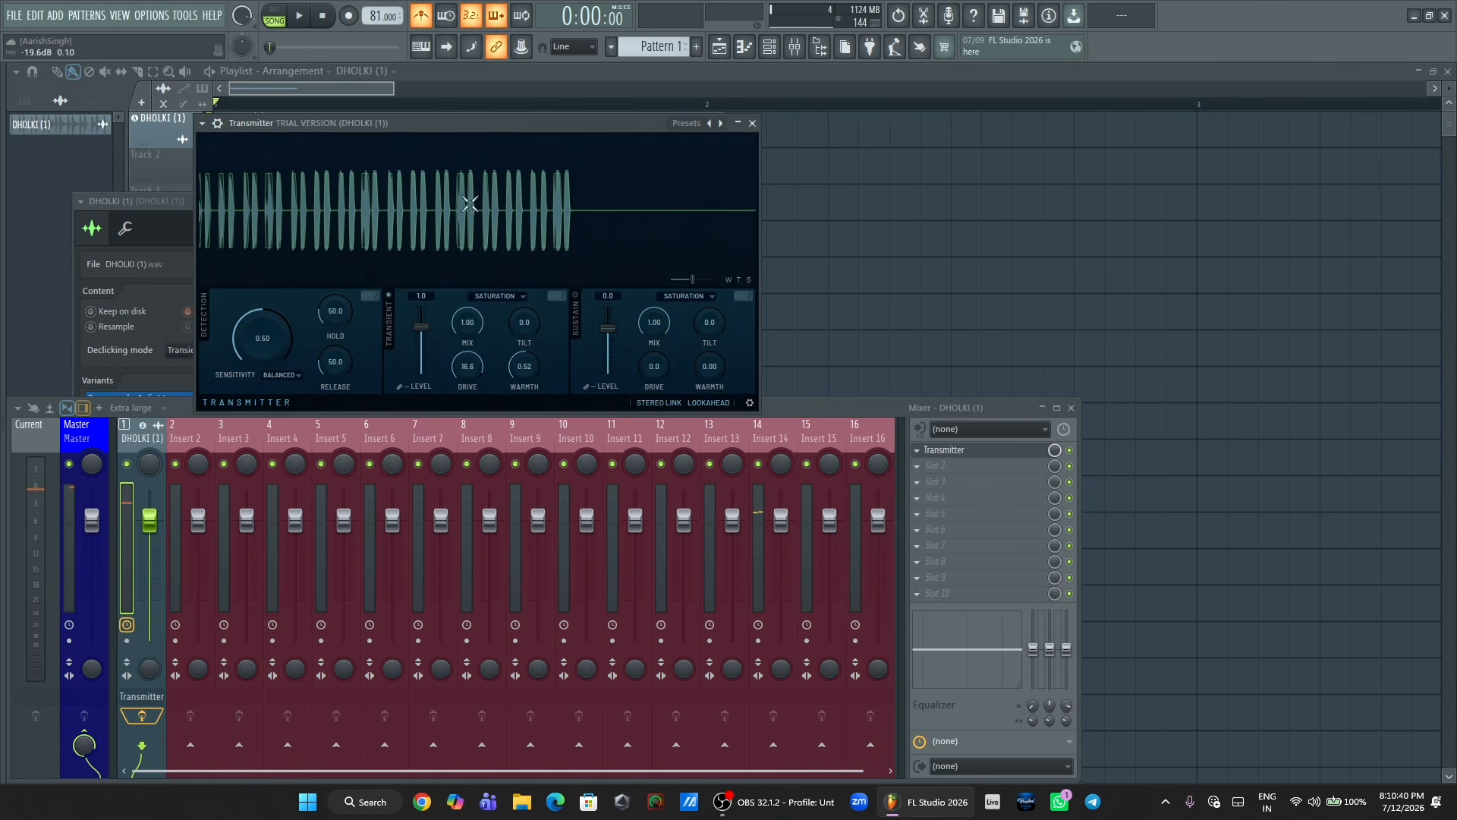
- Reduce the transient mix and raise the transient tilt while playing the dholki loop
drag(468, 321, 527, 327)
key(space)
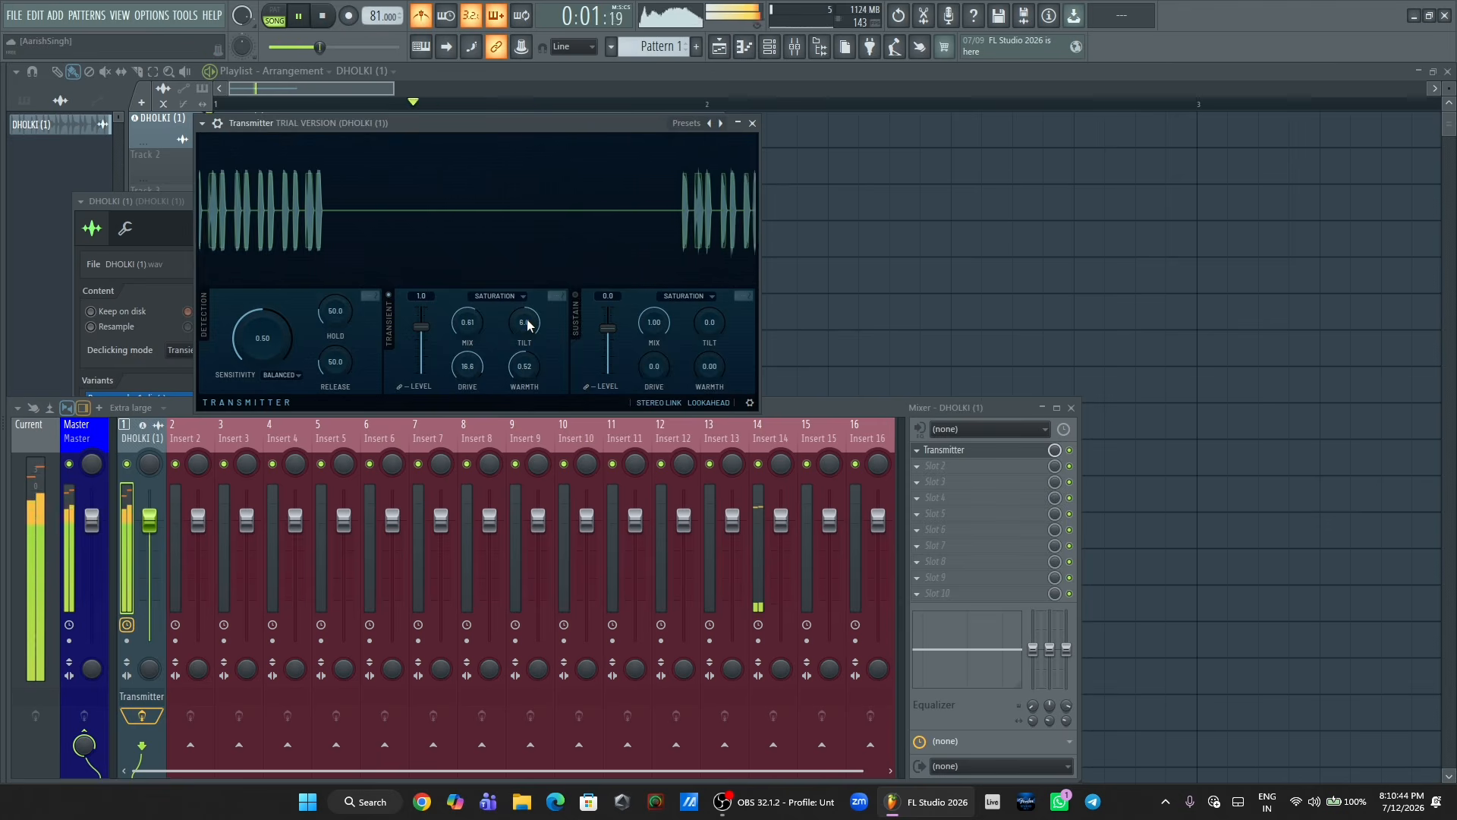
drag(529, 325, 529, 322)
key(space)
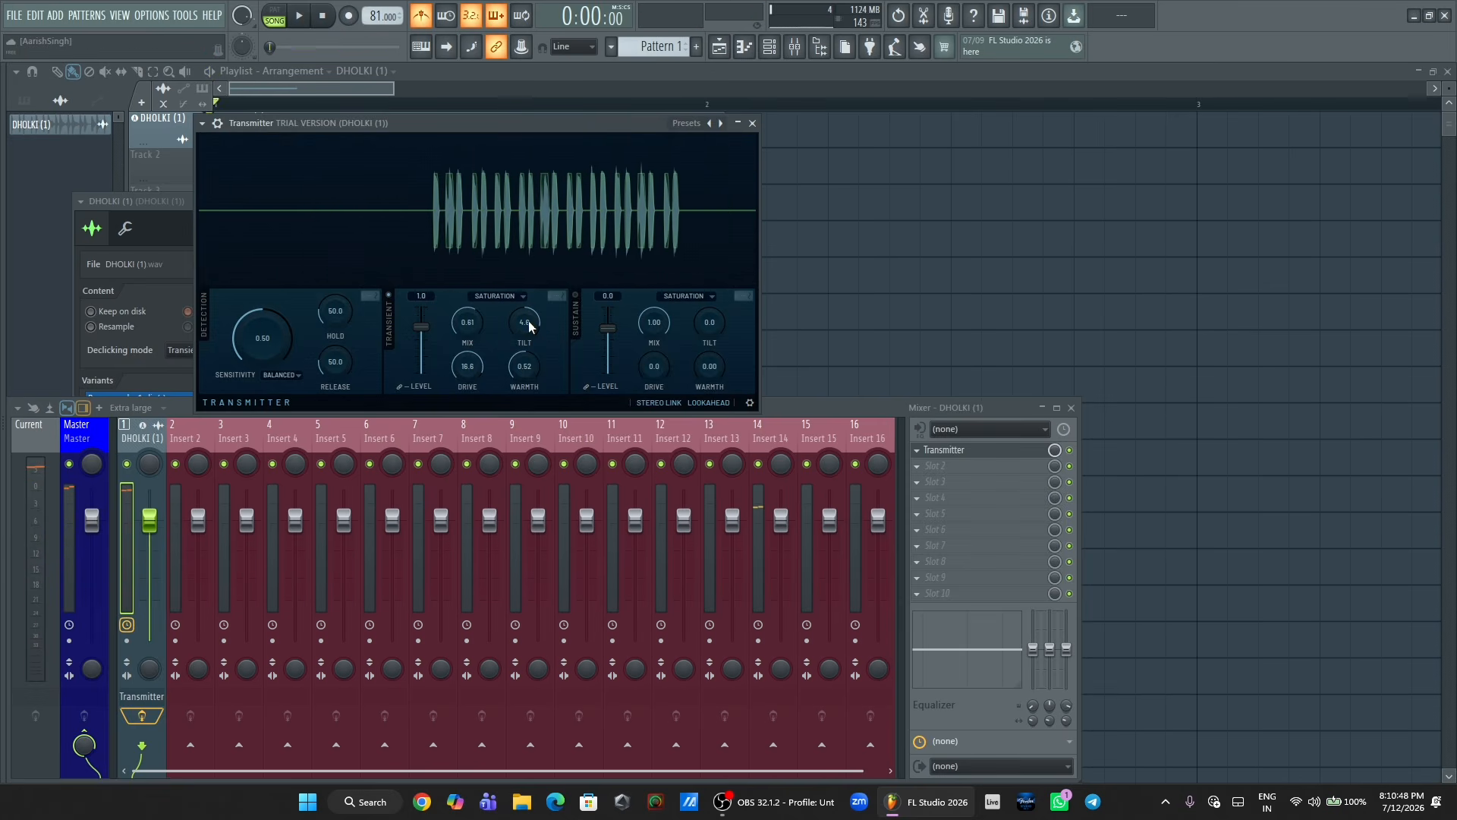
- Set the transient drive to 7.6 and level to about -5, audition the loop, and turn off the metronome
drag(472, 364, 472, 395)
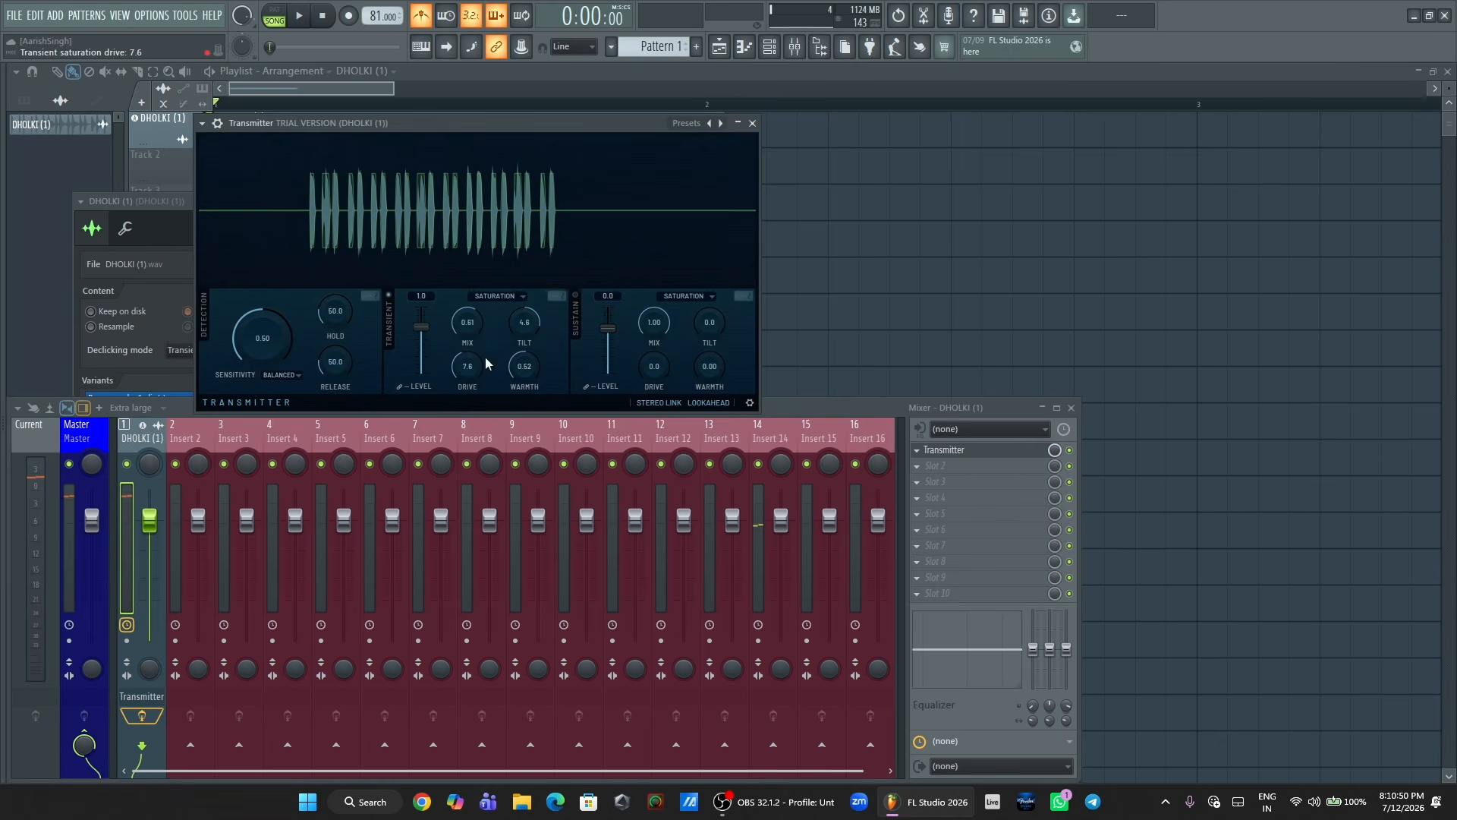
mouse_move(422, 327)
mouse_down()
mouse_move(422, 369)
mouse_move(422, 335)
mouse_up()
key(space)
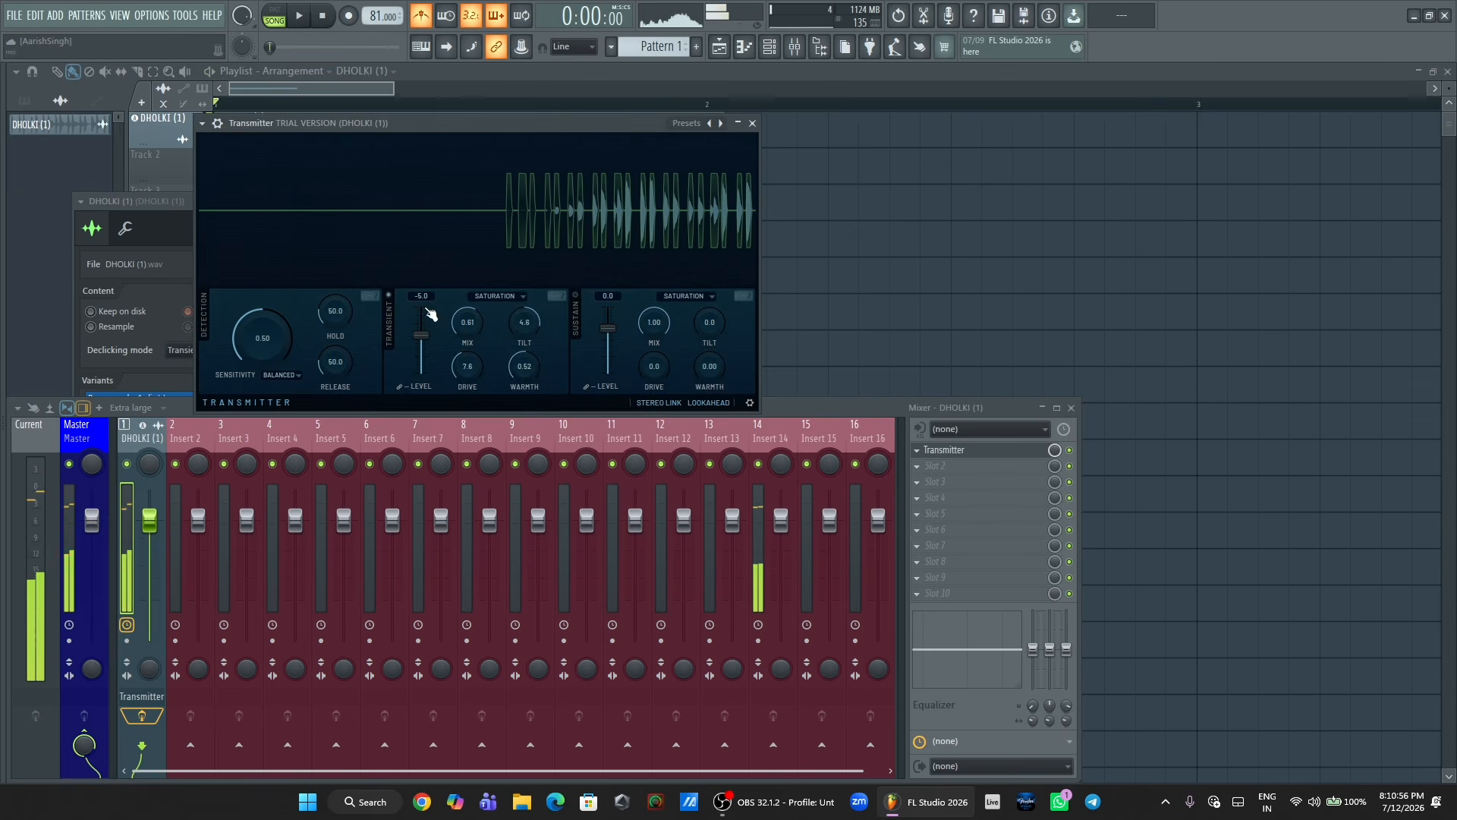
key(space)
click(423, 24)
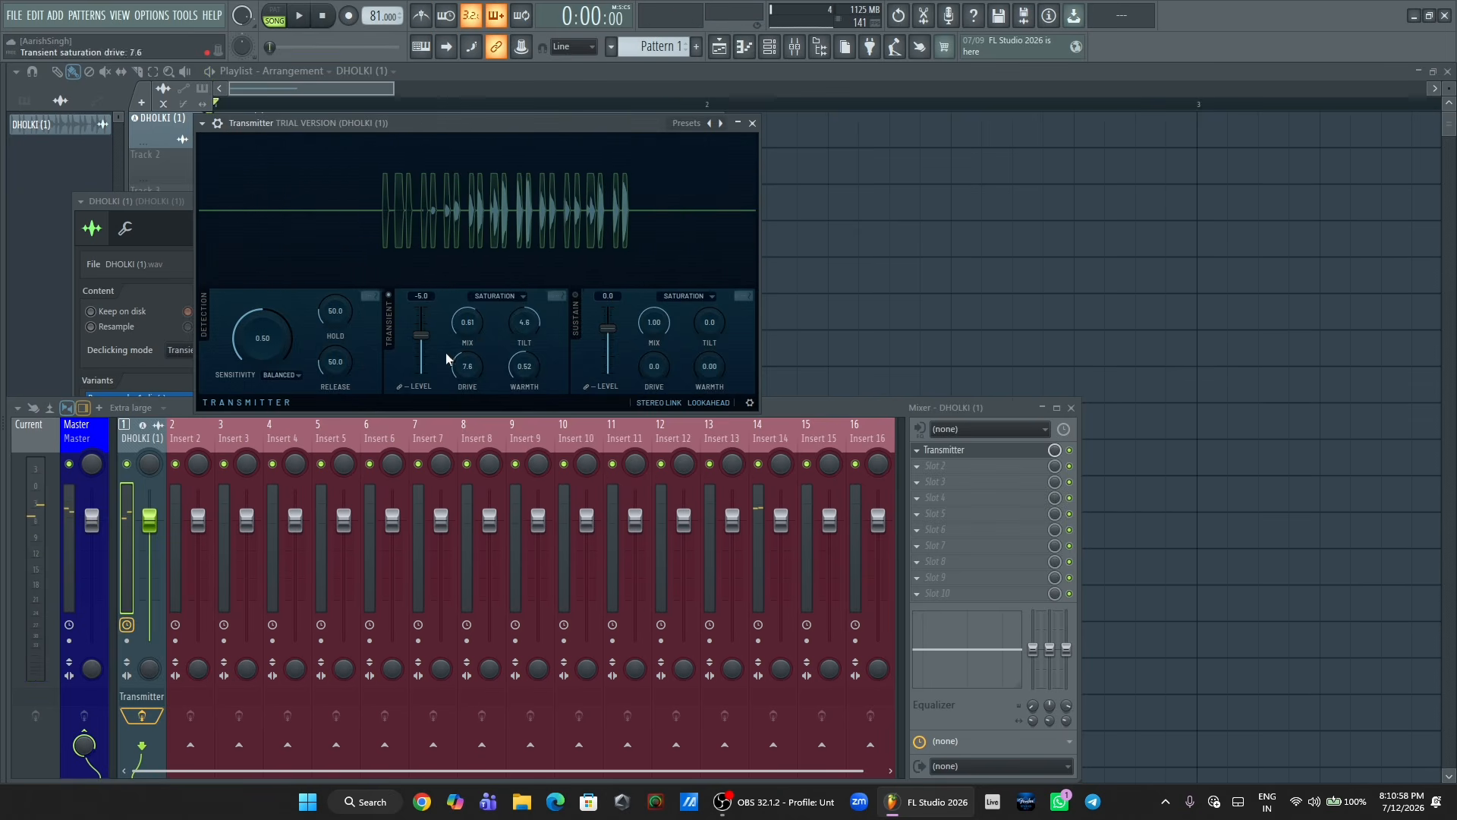
- Keep the sustain effect on Saturation and set its drive to 11.4, mix to 0.71, tilt to 1.7 and warmth to 0.57
click(687, 297)
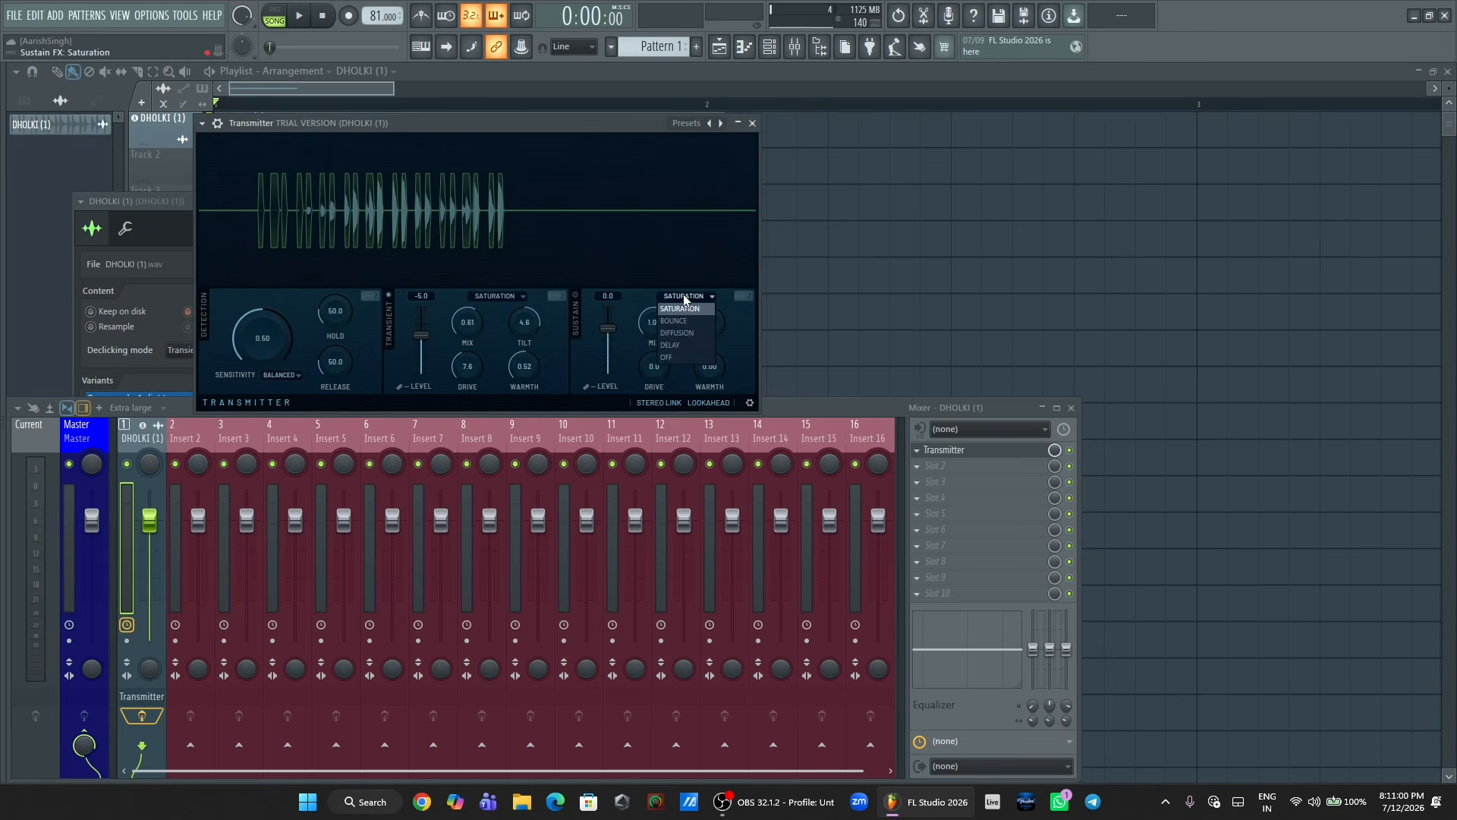
click(684, 311)
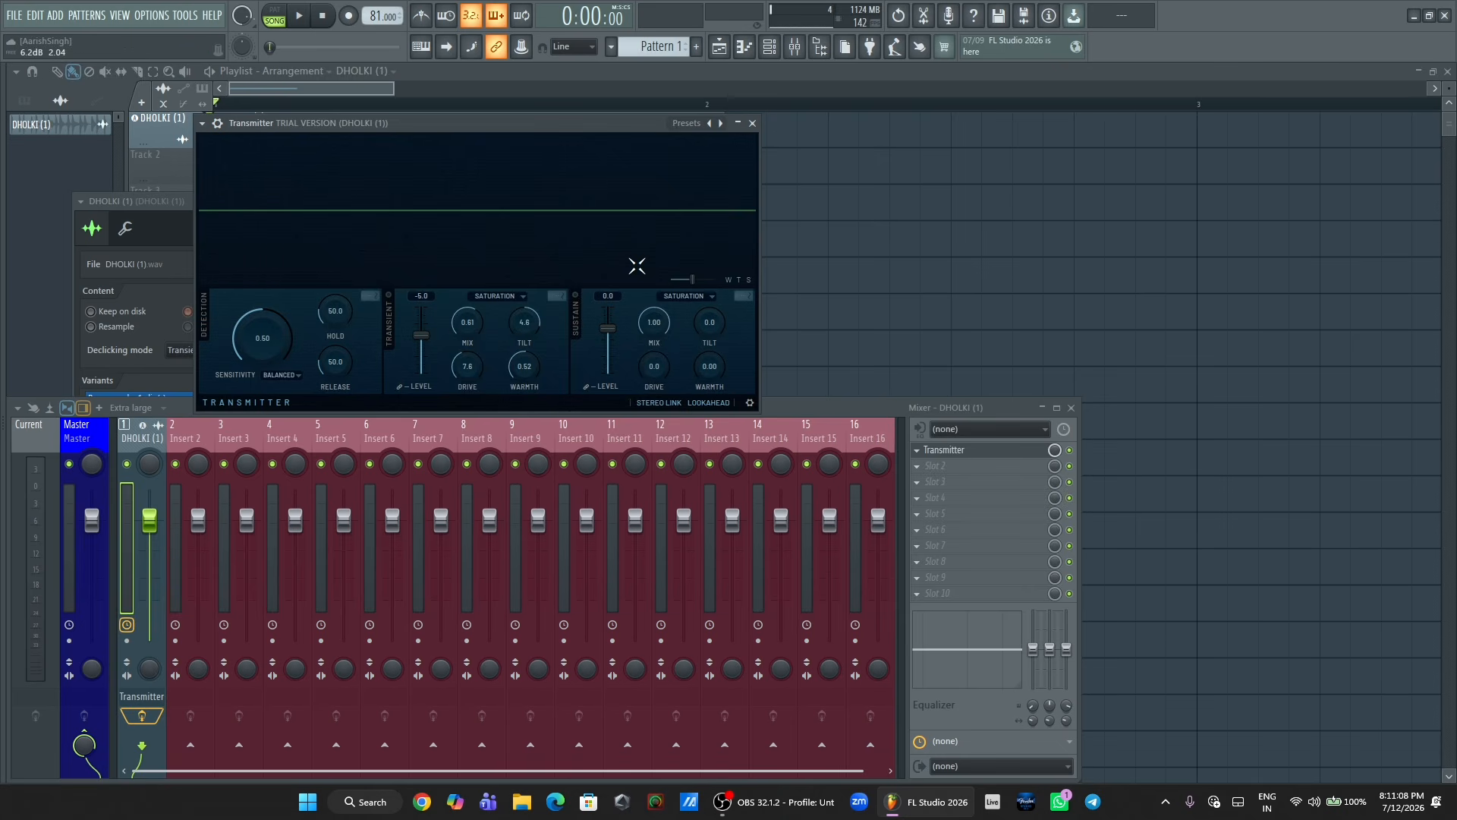
drag(654, 366, 654, 334)
key(space)
- Close the Transmitter window and replace the dholki clip on playlist track 1 with the 808 (1) sample from the 808 folder
click(753, 126)
click(372, 87)
key(space)
mouse_move(3, 387)
key(space)
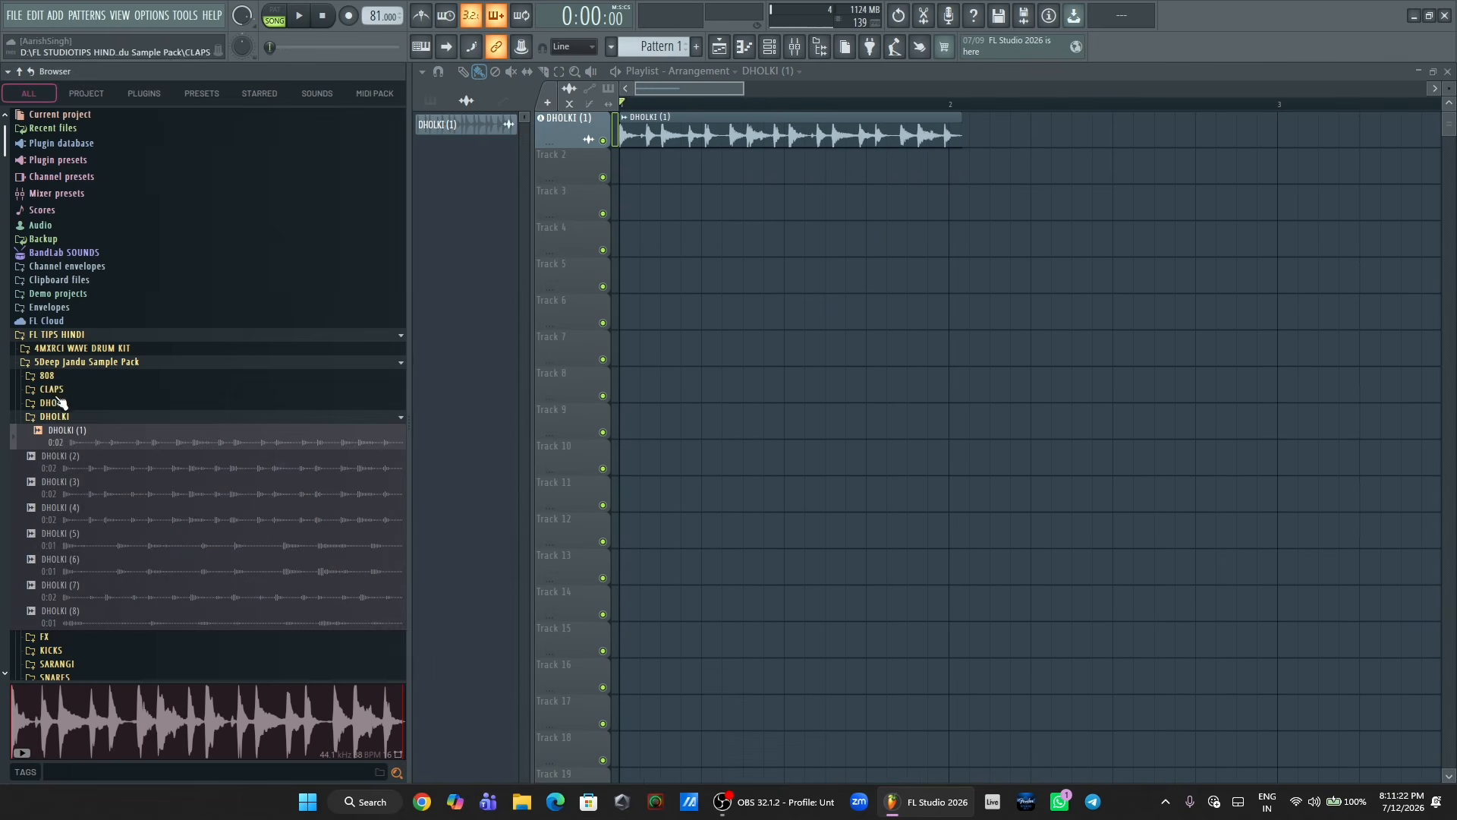
click(47, 376)
drag(76, 403, 97, 145)
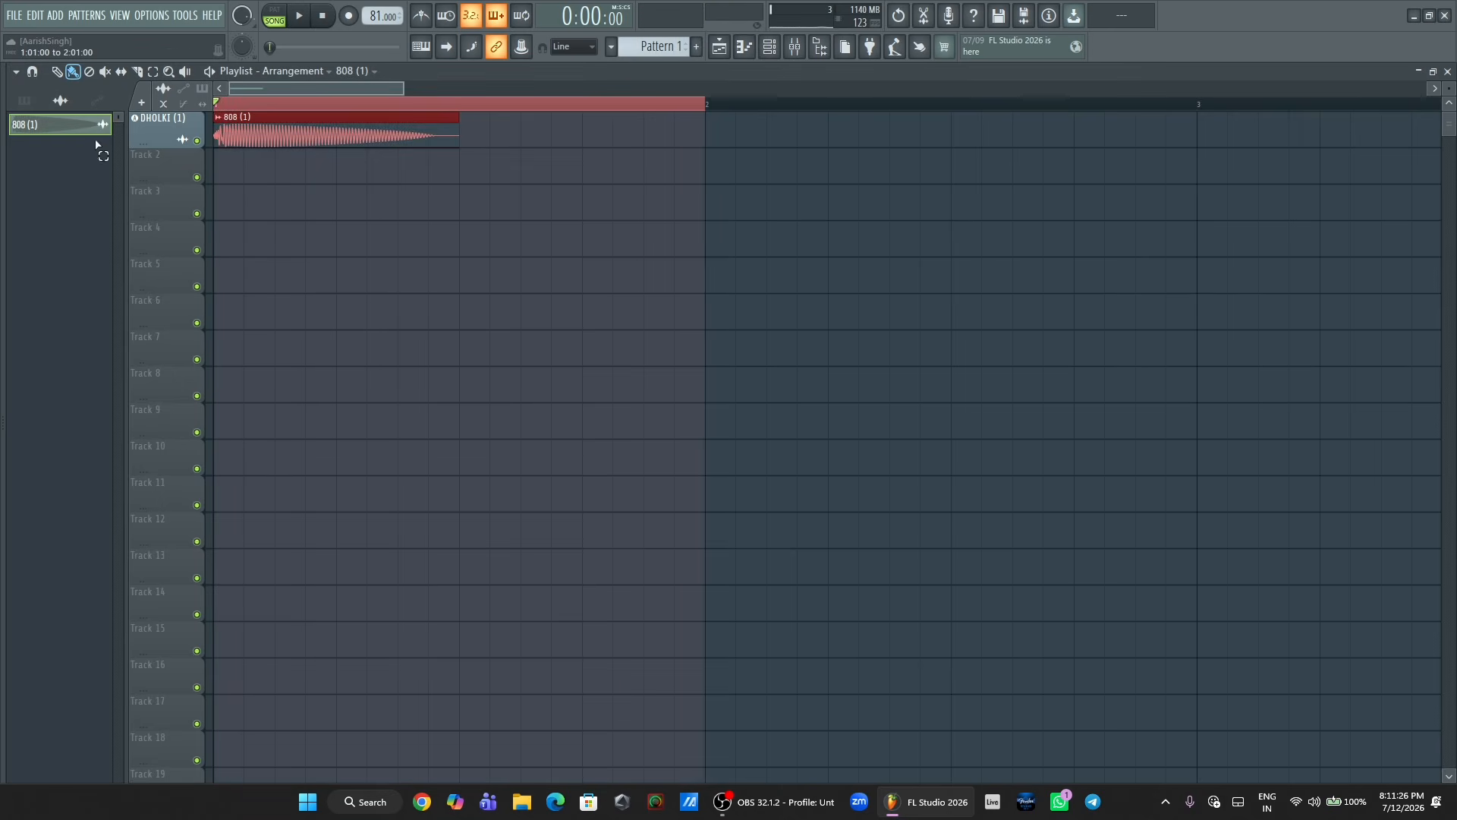
- Reopen the Transmitter from mixer track 1 and set the sustain tilt to -0.4 and drive to 18.0 while playing the 808
key(F9)
click(935, 451)
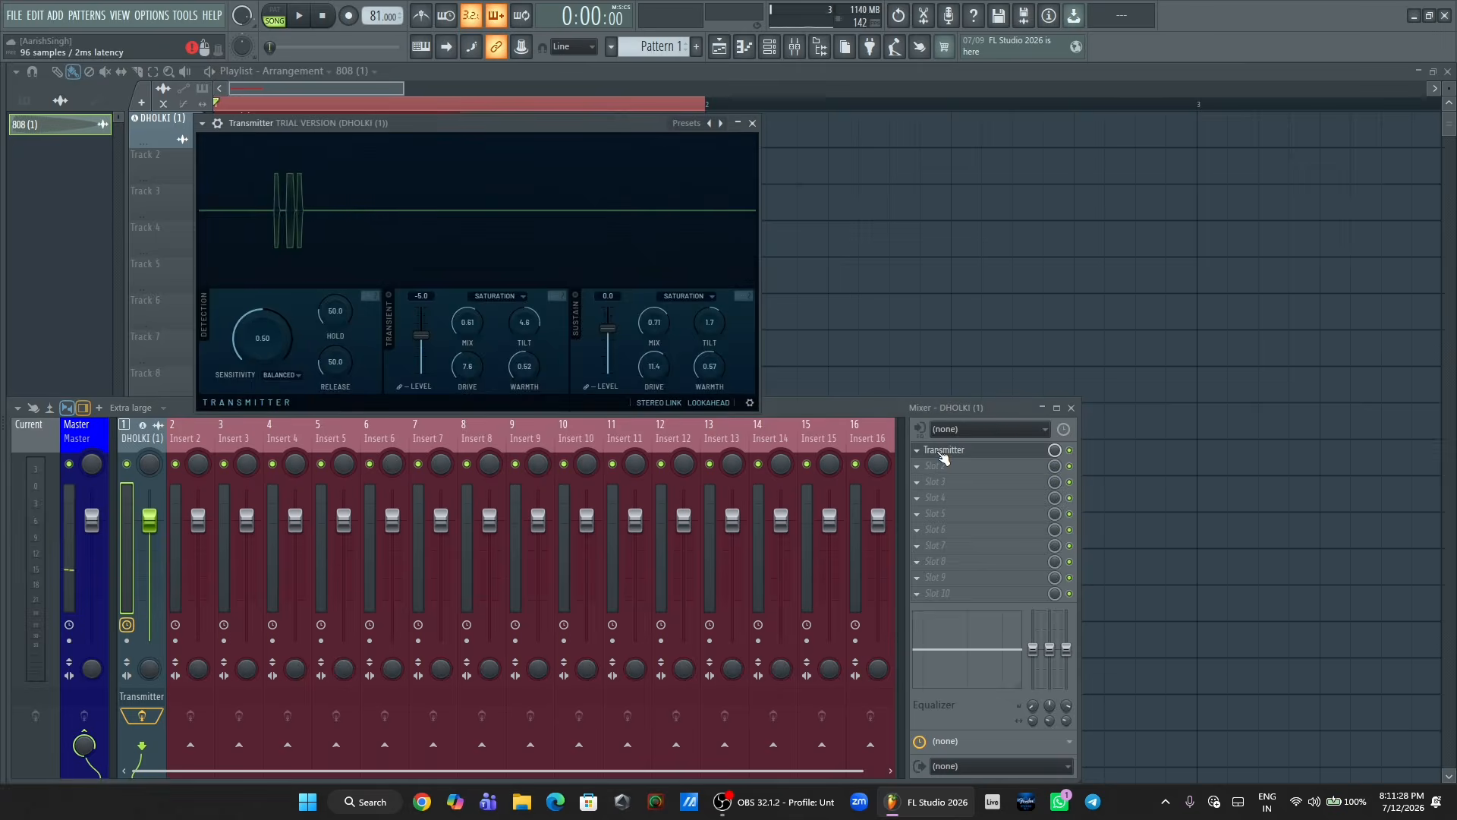
key(space)
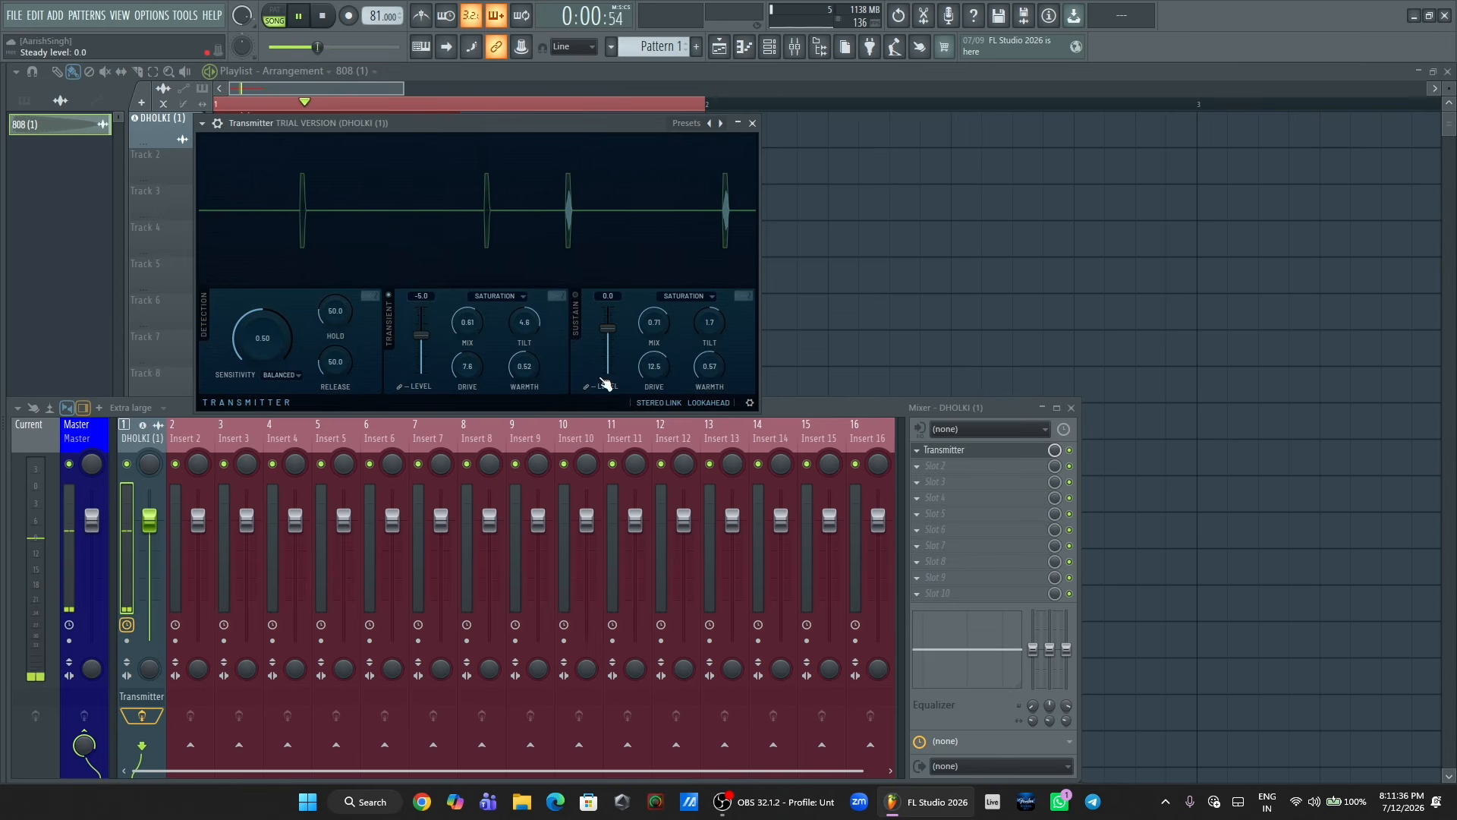
drag(708, 322, 654, 357)
key(space)
- Replay the 808 and set the transient drive to 11.5 and warmth to 0.88
key(space)
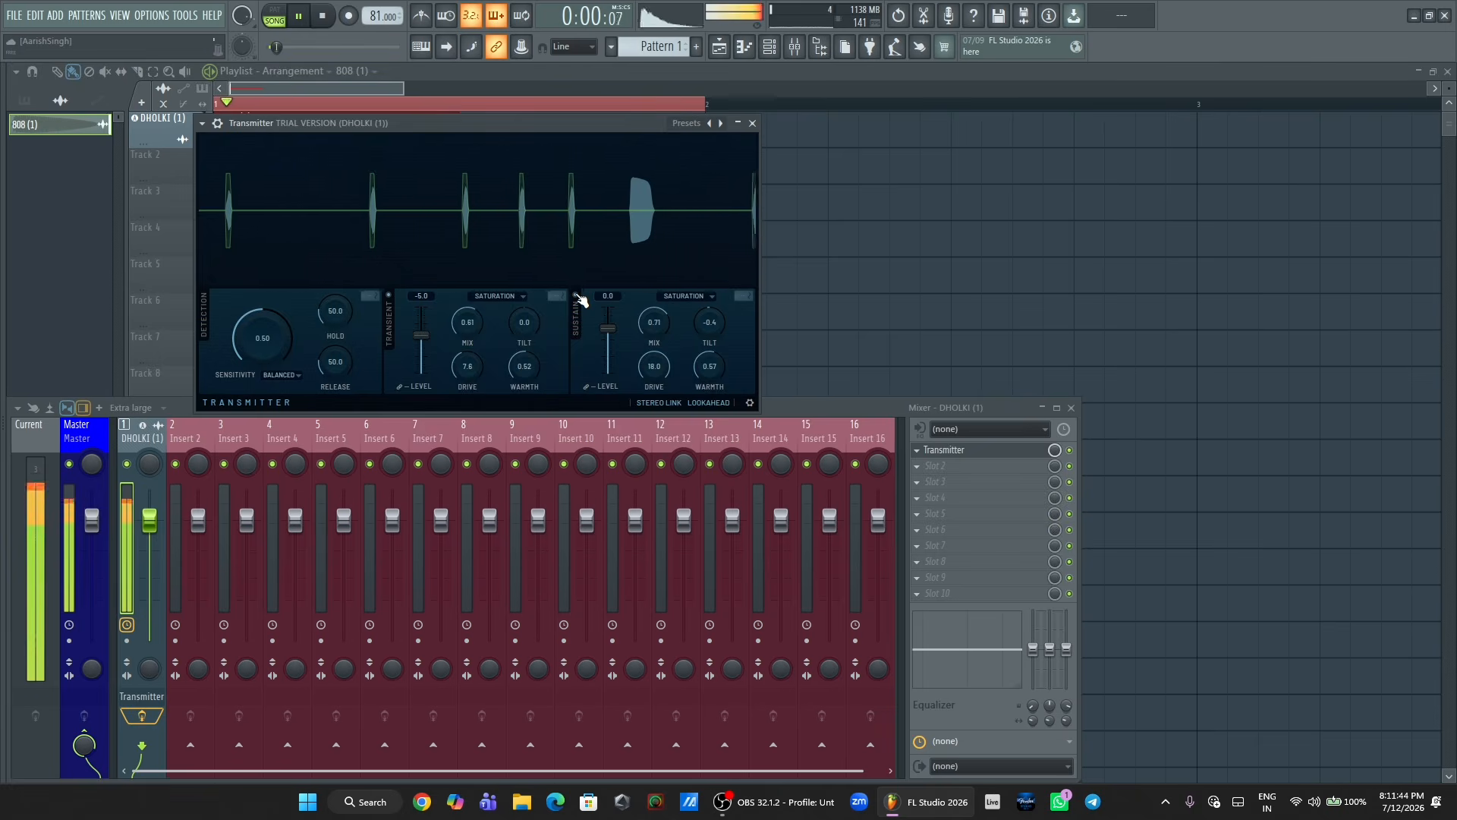
key(space)
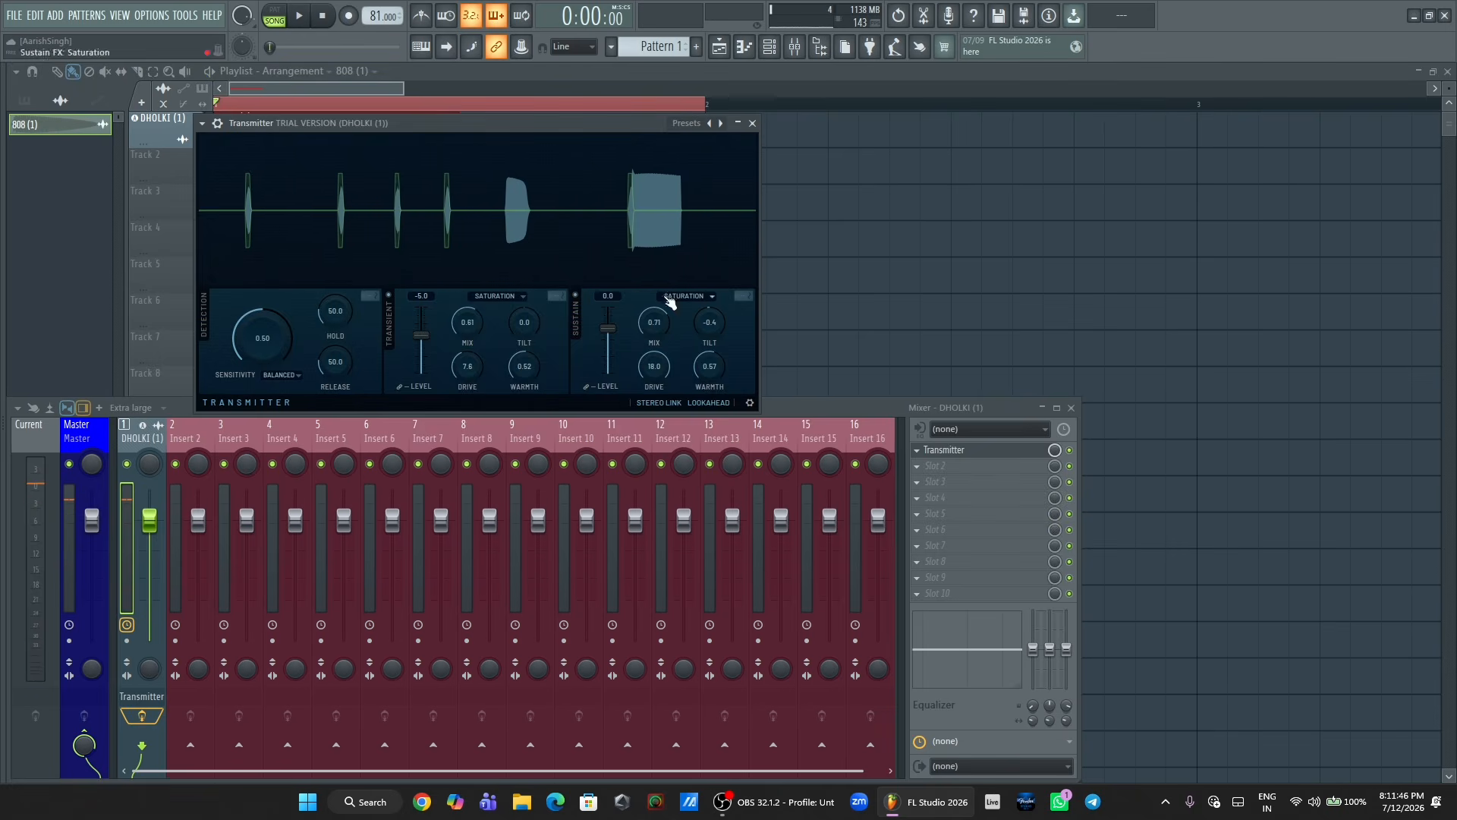
key(space)
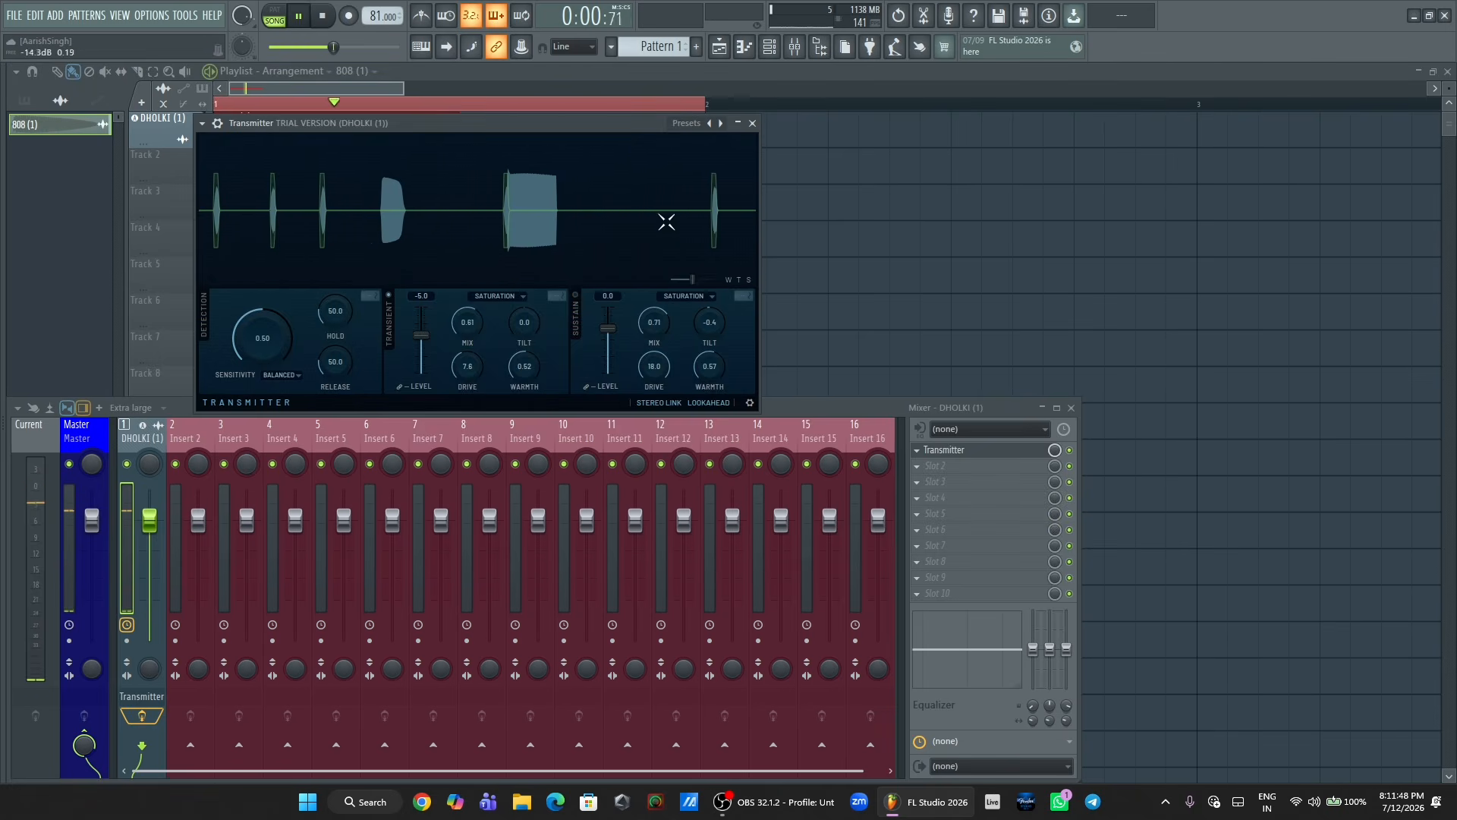
drag(467, 366, 513, 340)
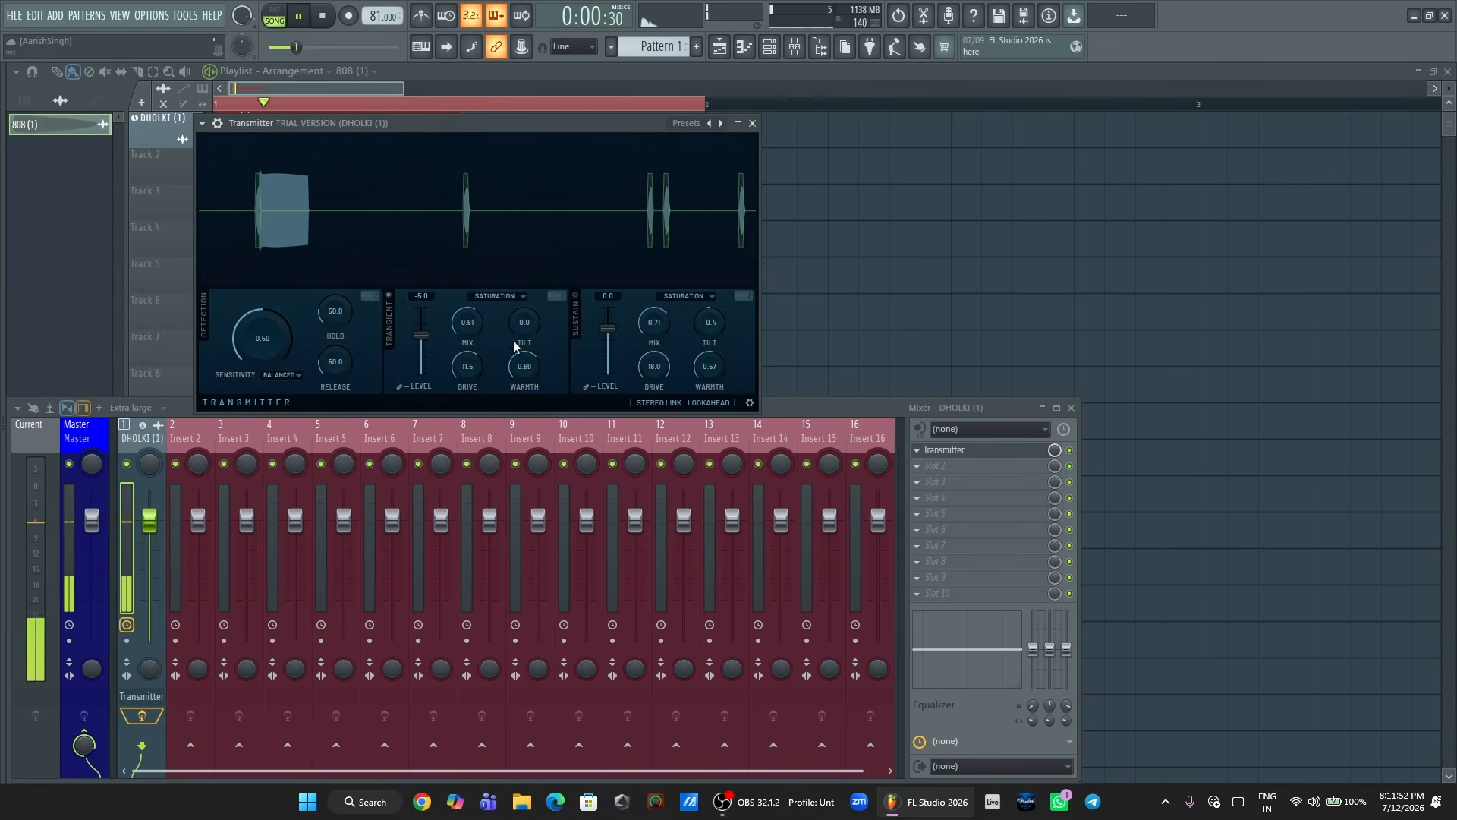
key(space)
- Toggle the sustain section and lower the transient level to -18.3 and the sustain level to -12.1 while auditioning
click(580, 300)
mouse_move(608, 330)
mouse_down()
mouse_move(608, 365)
mouse_move(608, 334)
mouse_up()
key(space)
key(space)
drag(422, 335, 421, 350)
drag(608, 334, 608, 344)
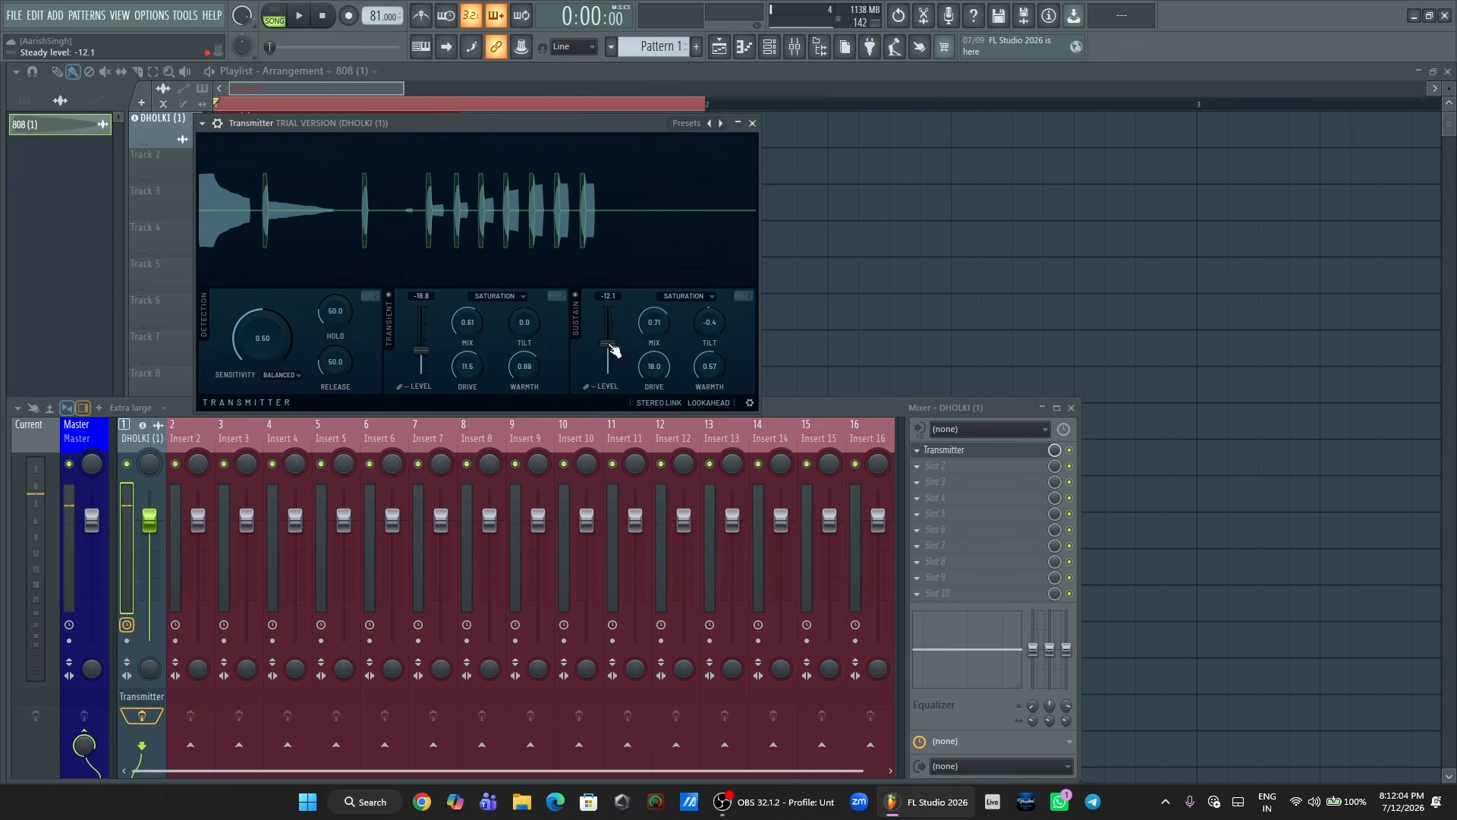
drag(422, 350, 422, 350)
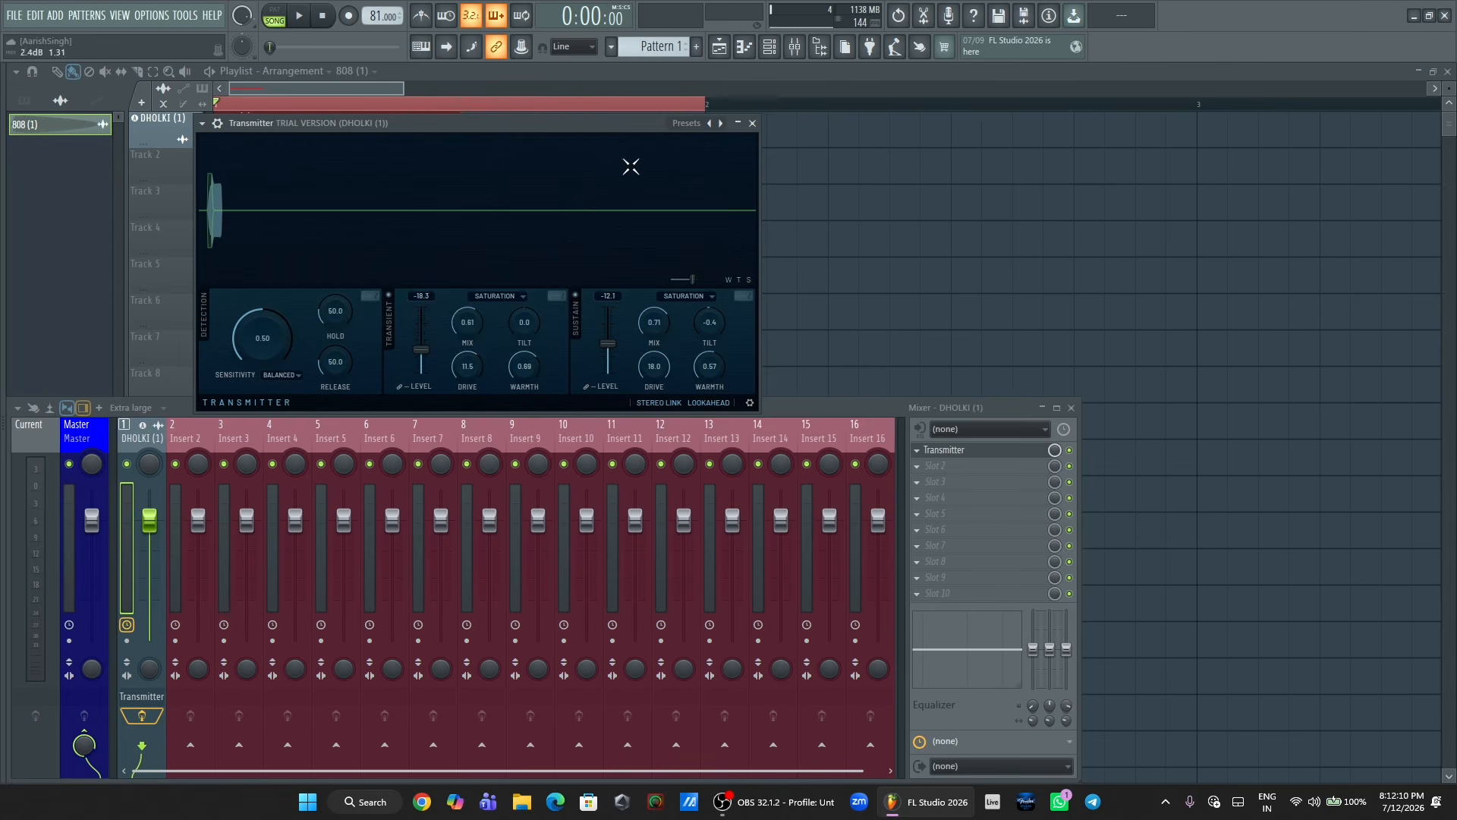
- Close the Transmitter and Mixer, add a FLEX instrument through the Channel rack and move its window toward the middle of the playlist
click(753, 124)
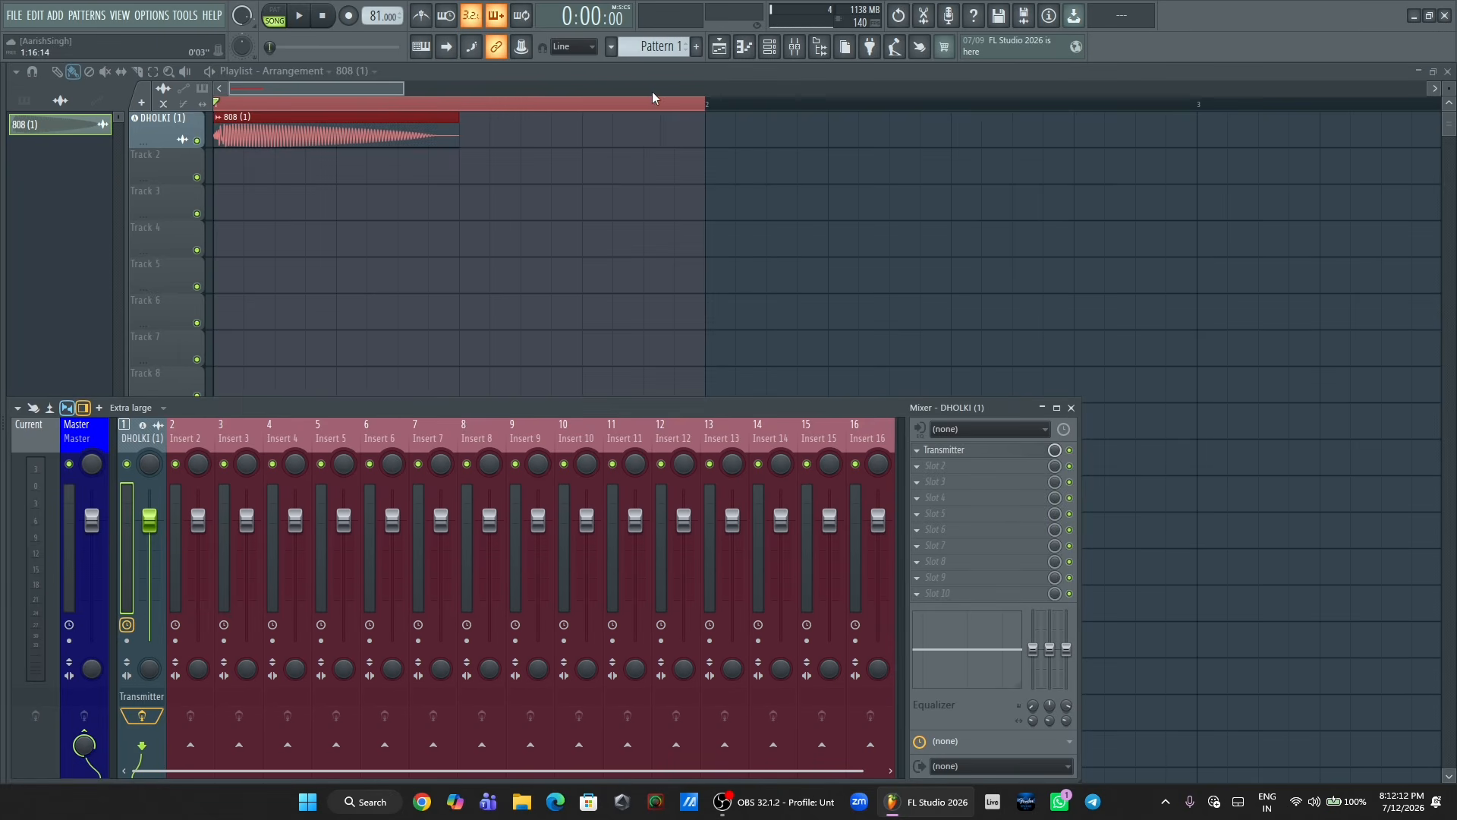
click(1071, 408)
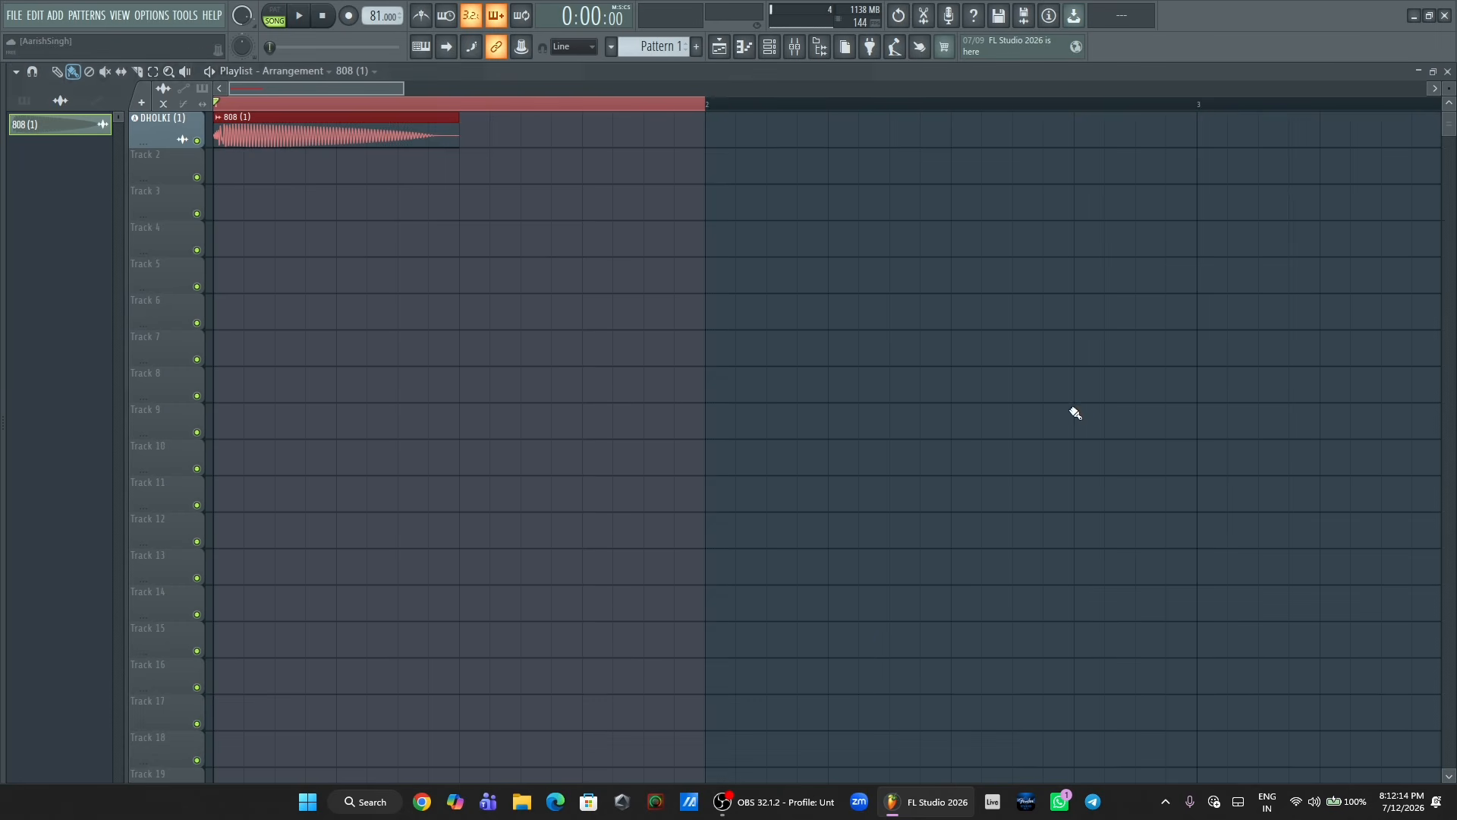
click(770, 49)
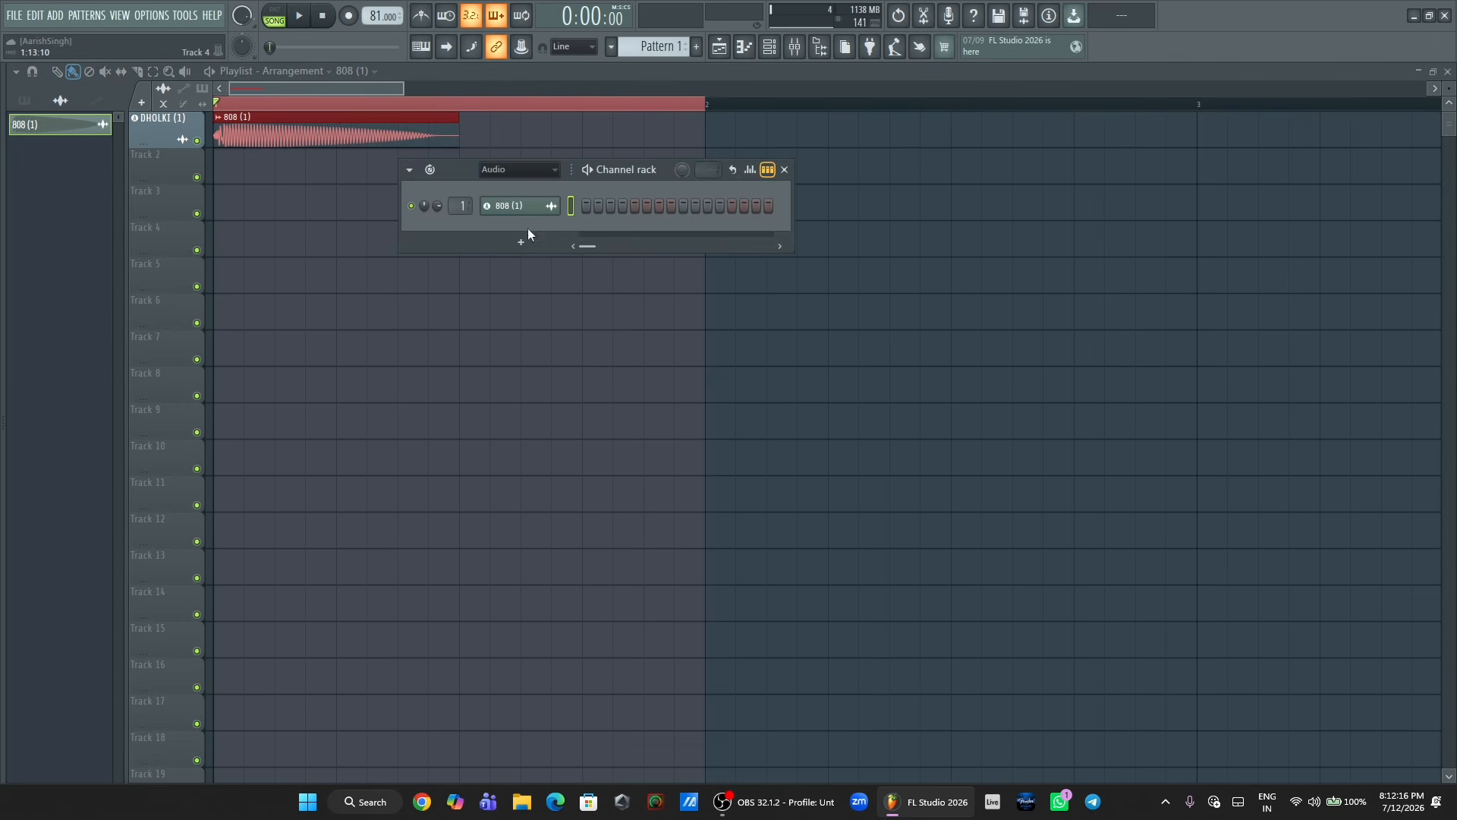
click(522, 240)
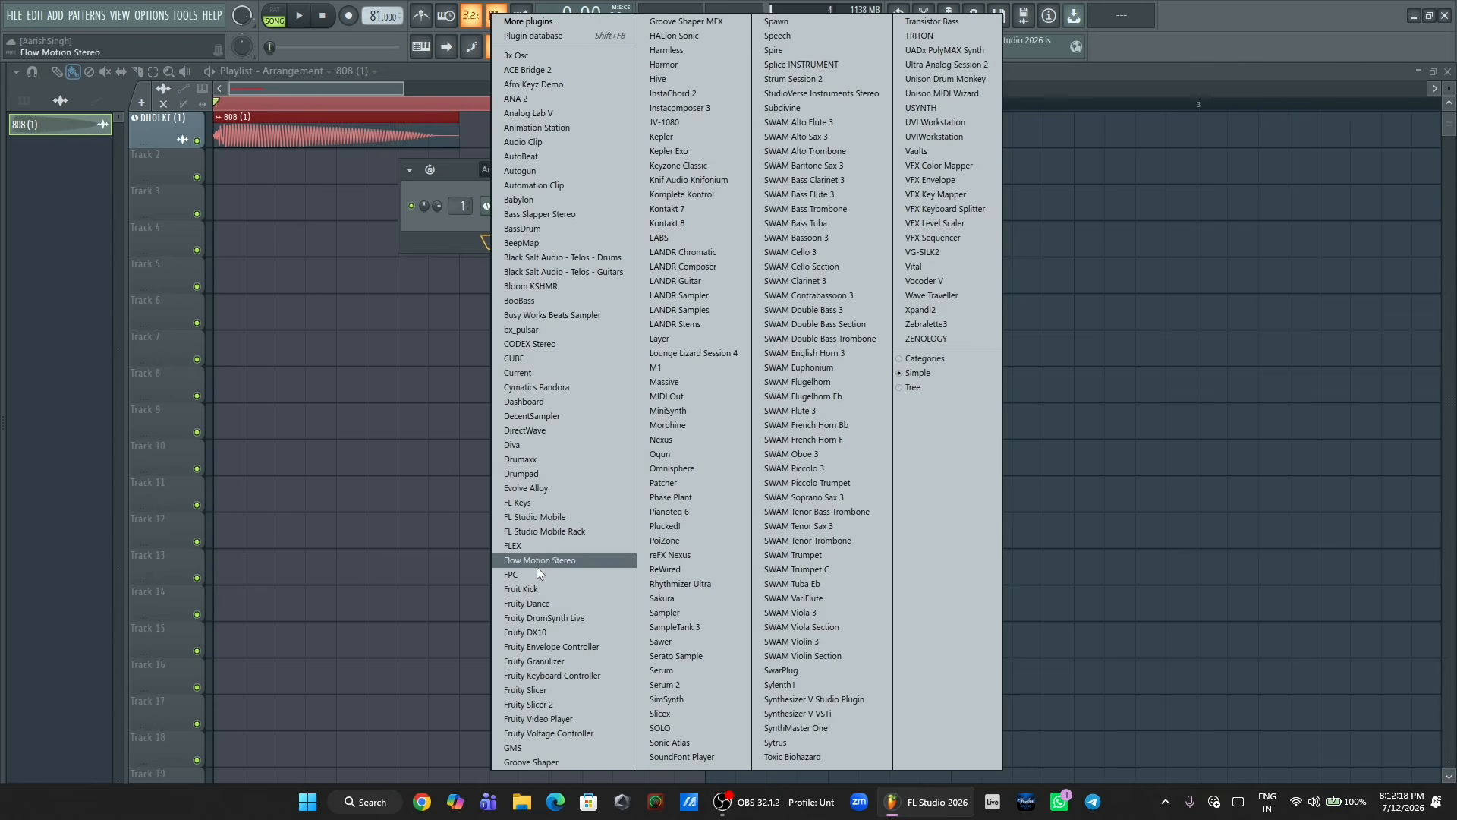
click(536, 546)
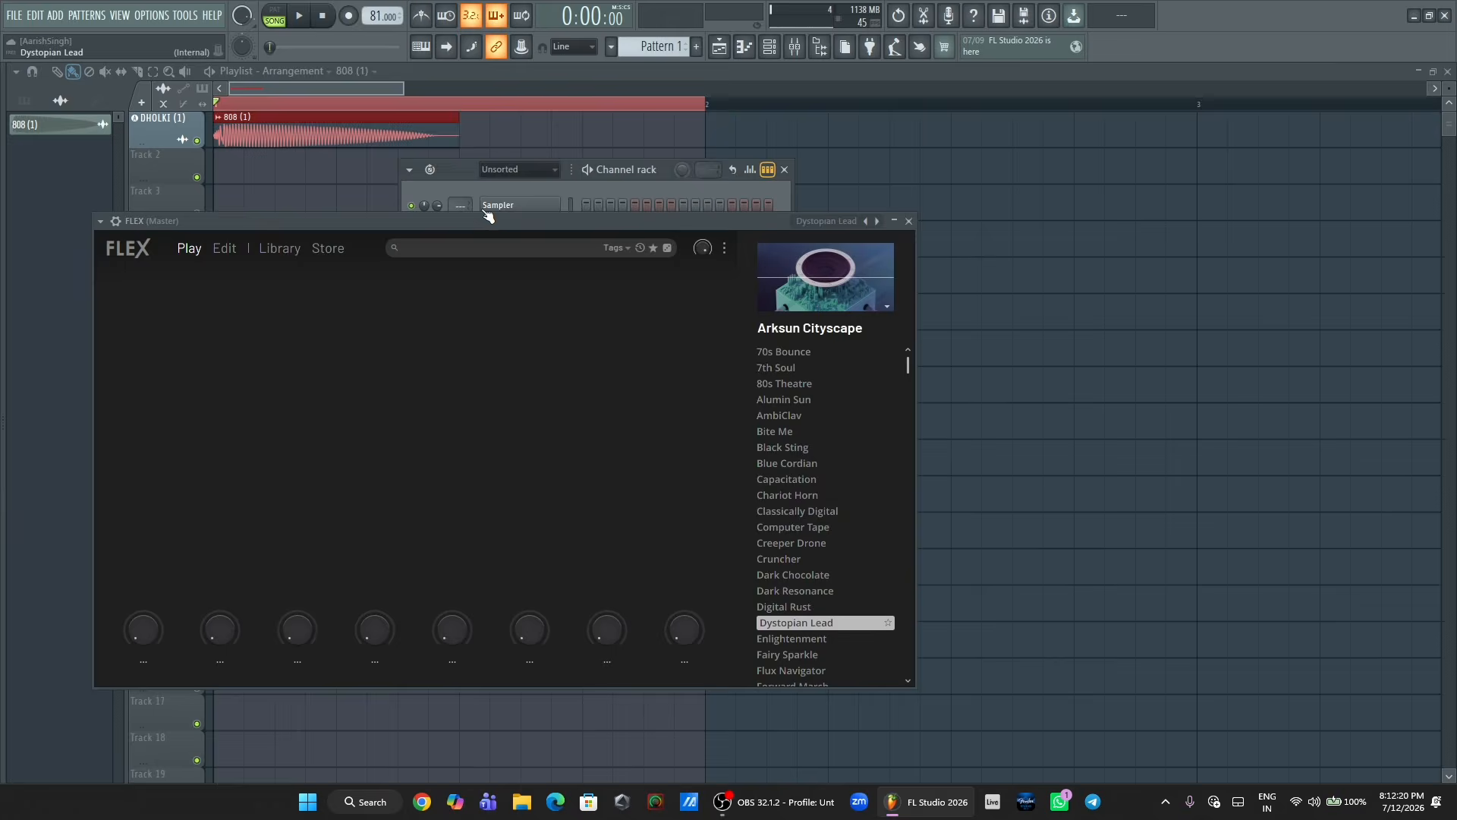
drag(466, 220, 598, 217)
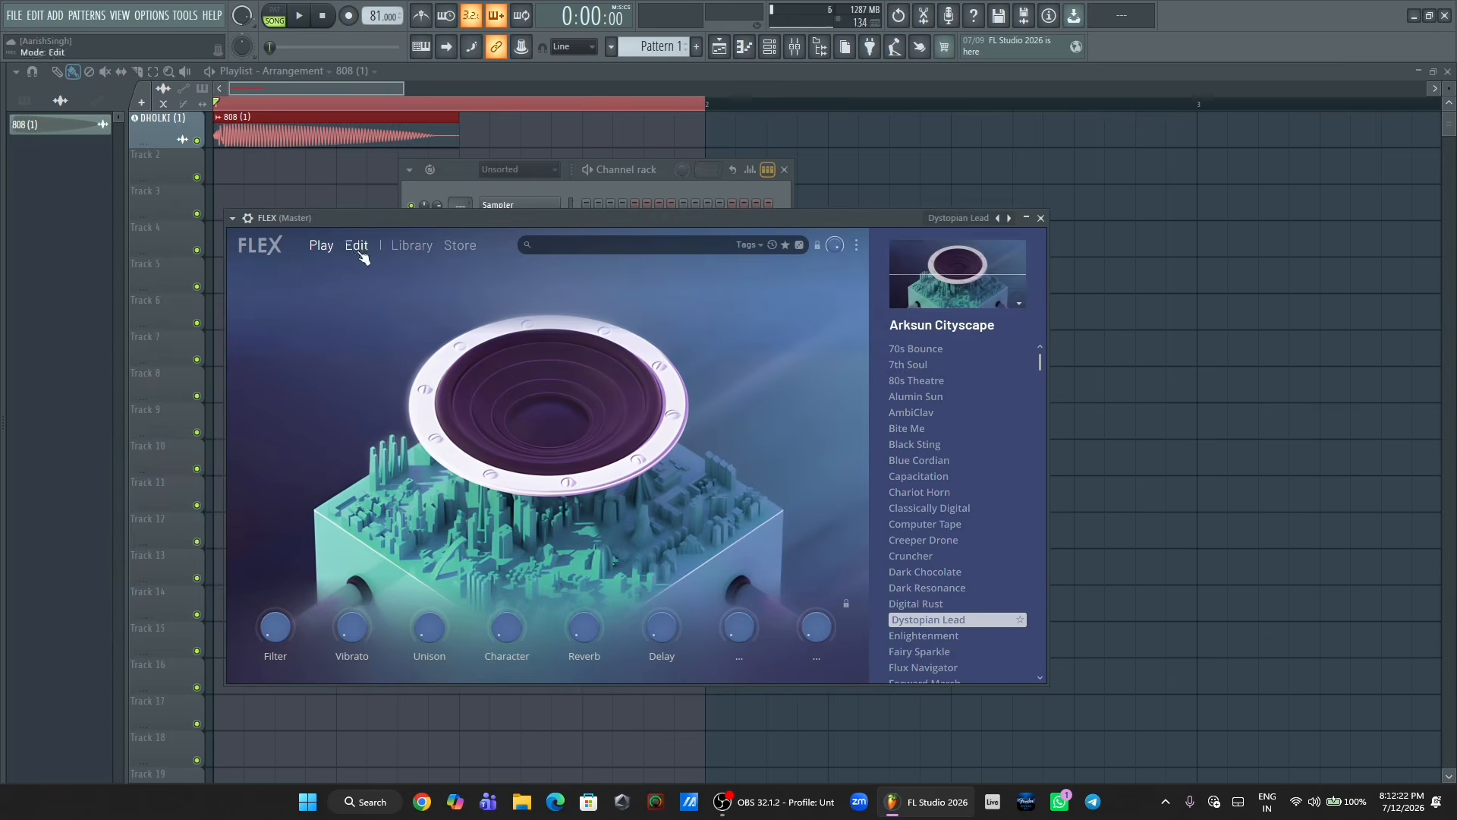
- Look through FLEX's Library, Edit, Play and Store pages and return to the Play page
click(412, 244)
click(356, 245)
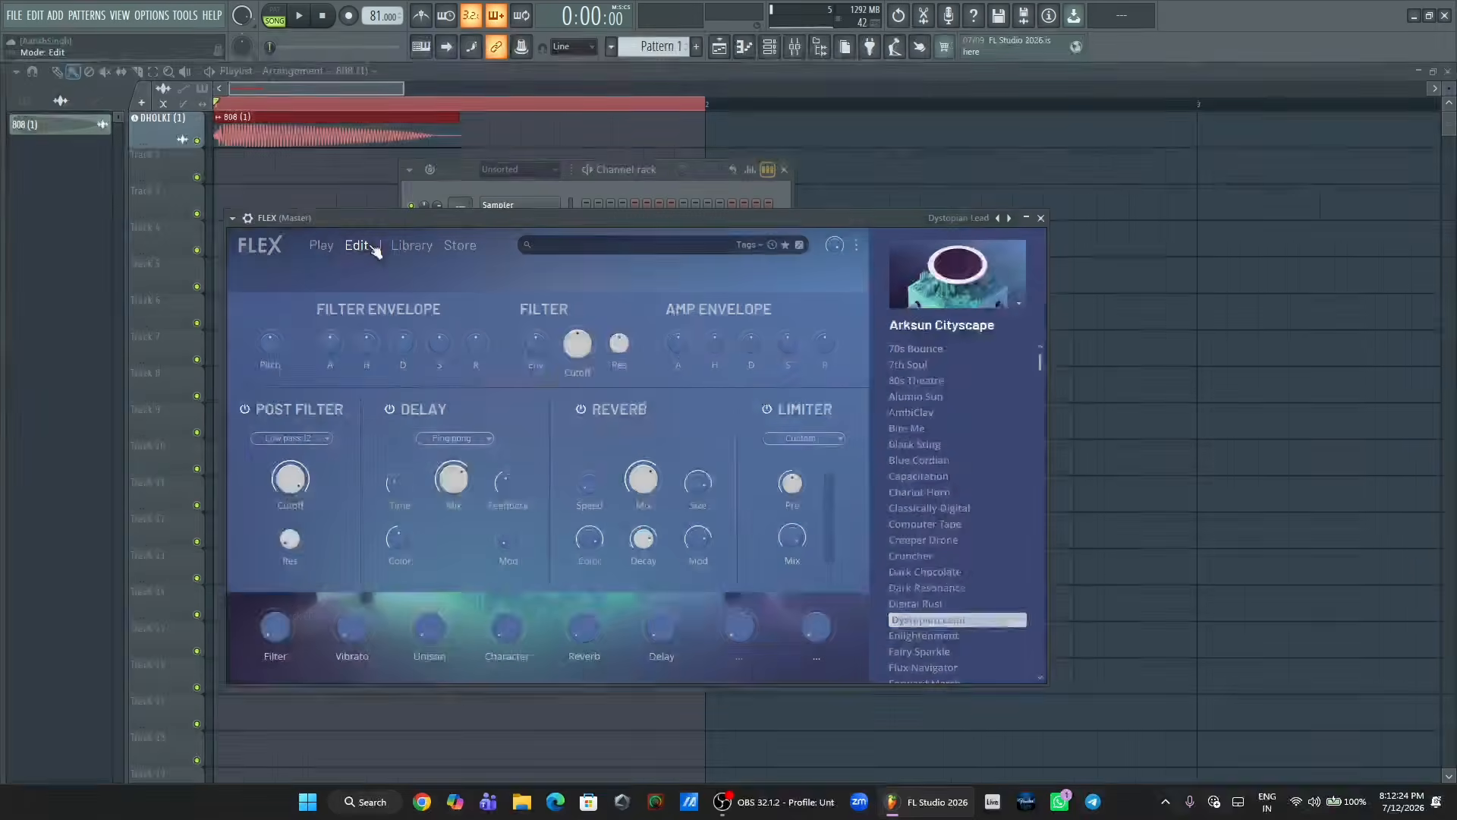
click(331, 249)
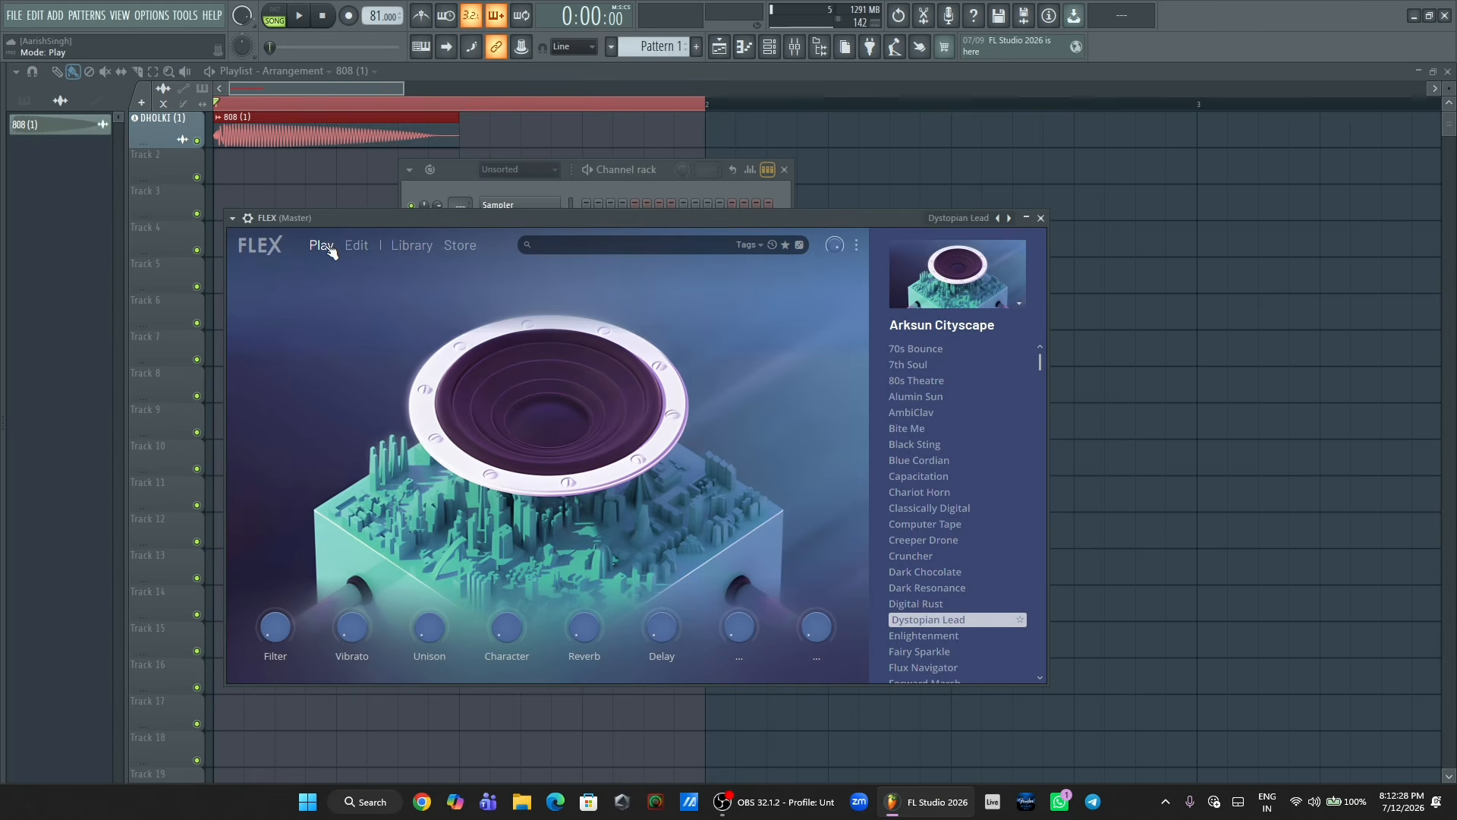
click(357, 245)
click(412, 245)
click(460, 245)
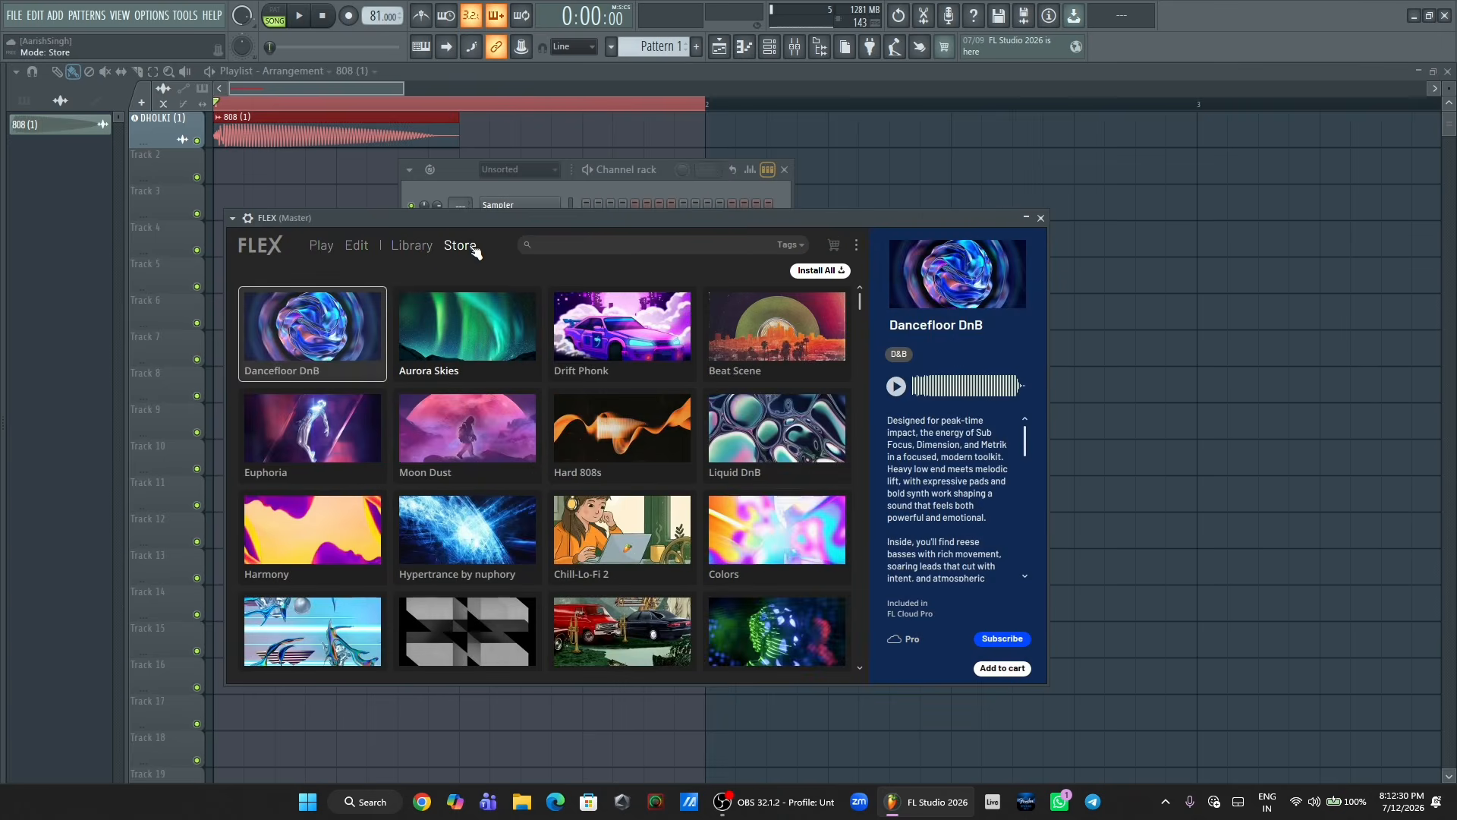
click(321, 246)
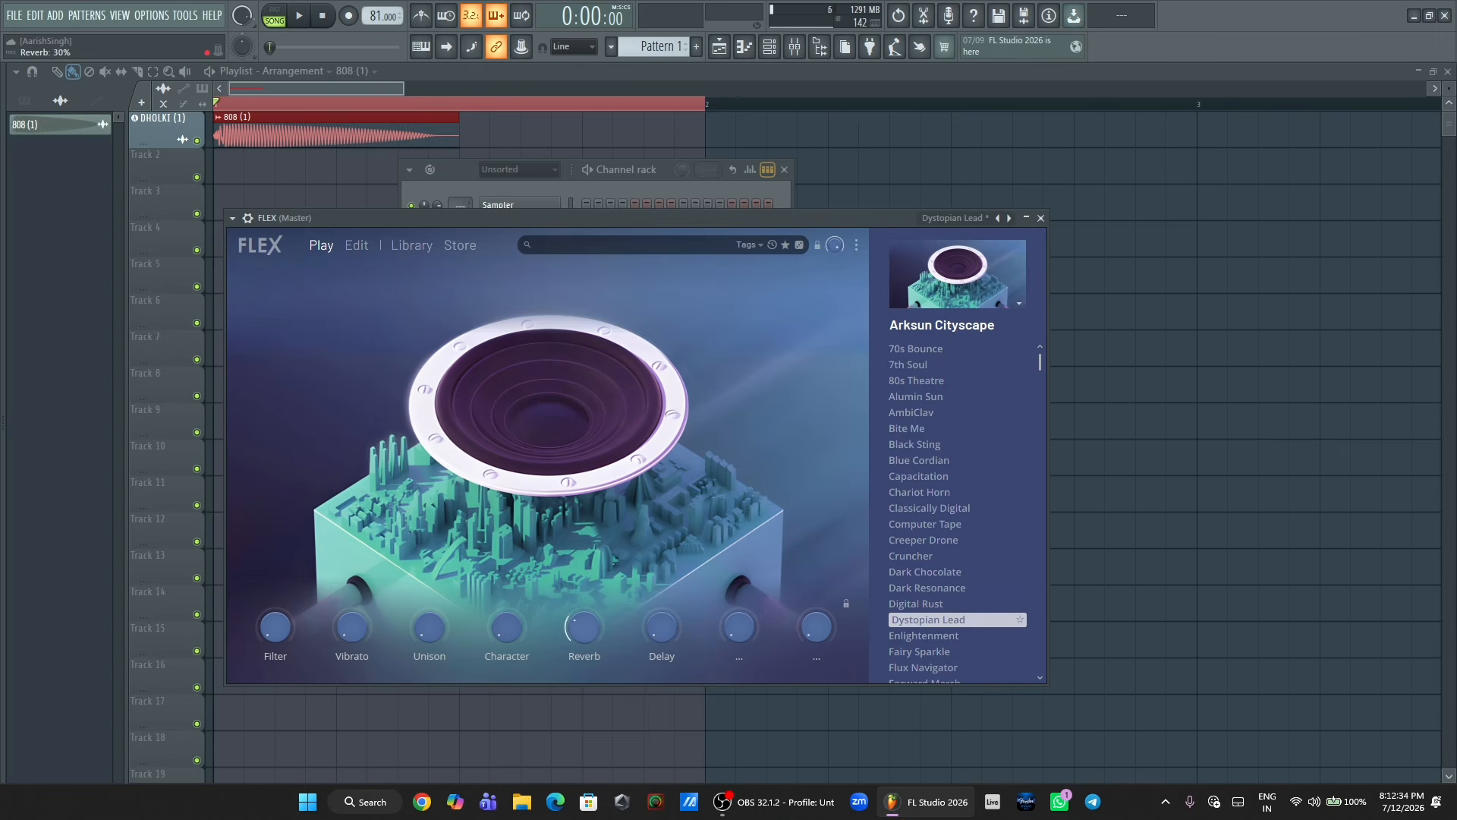
- Check FLEX's output volume control and display the preset filter tags for genres, styles and instruments
right_click(833, 245)
click(848, 253)
click(762, 246)
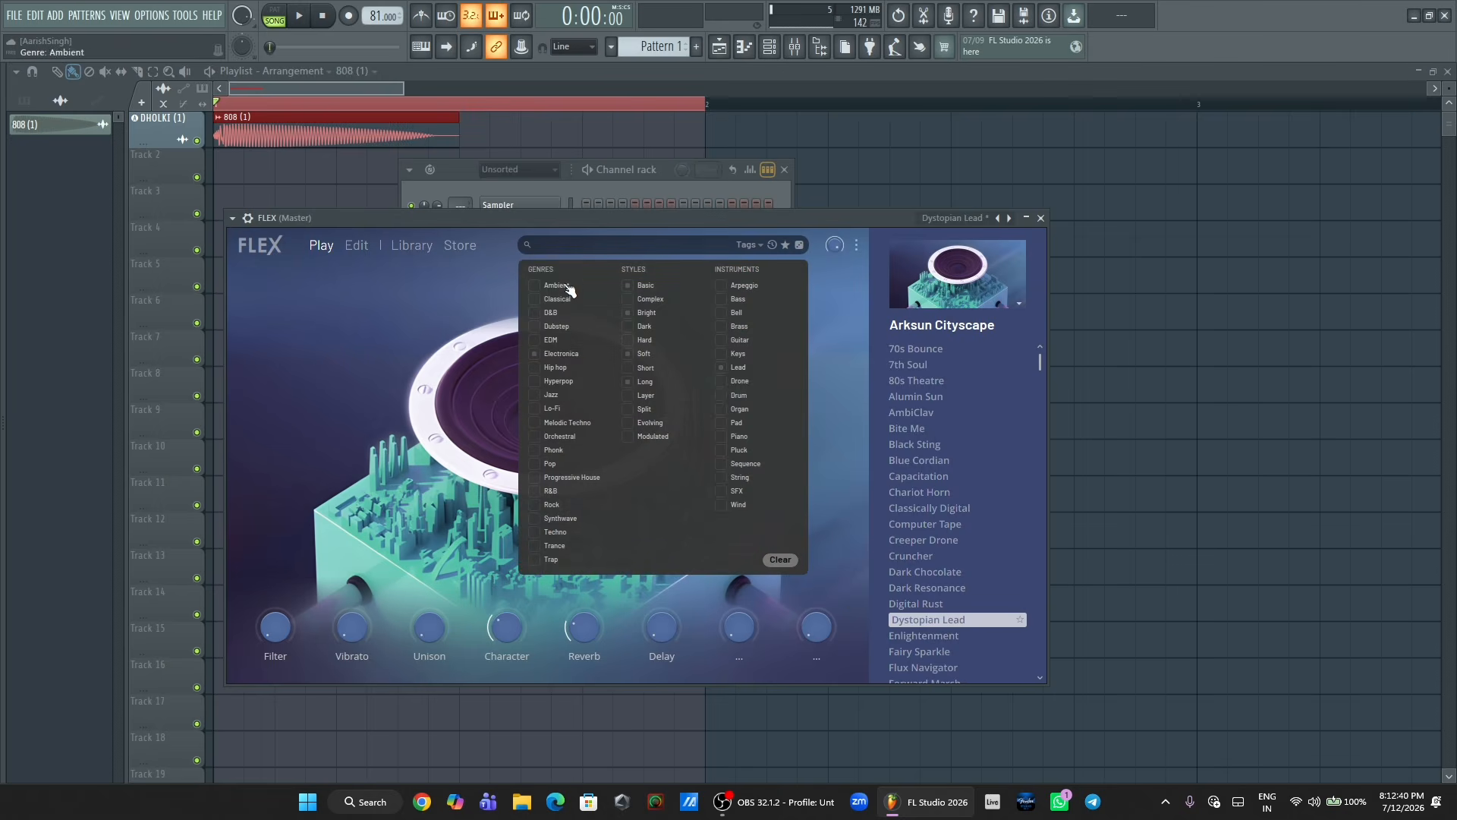
- Filter the FLEX presets by the EDM genre and Bass instrument, and audition the results, ending on Deepfunk Bass
click(536, 340)
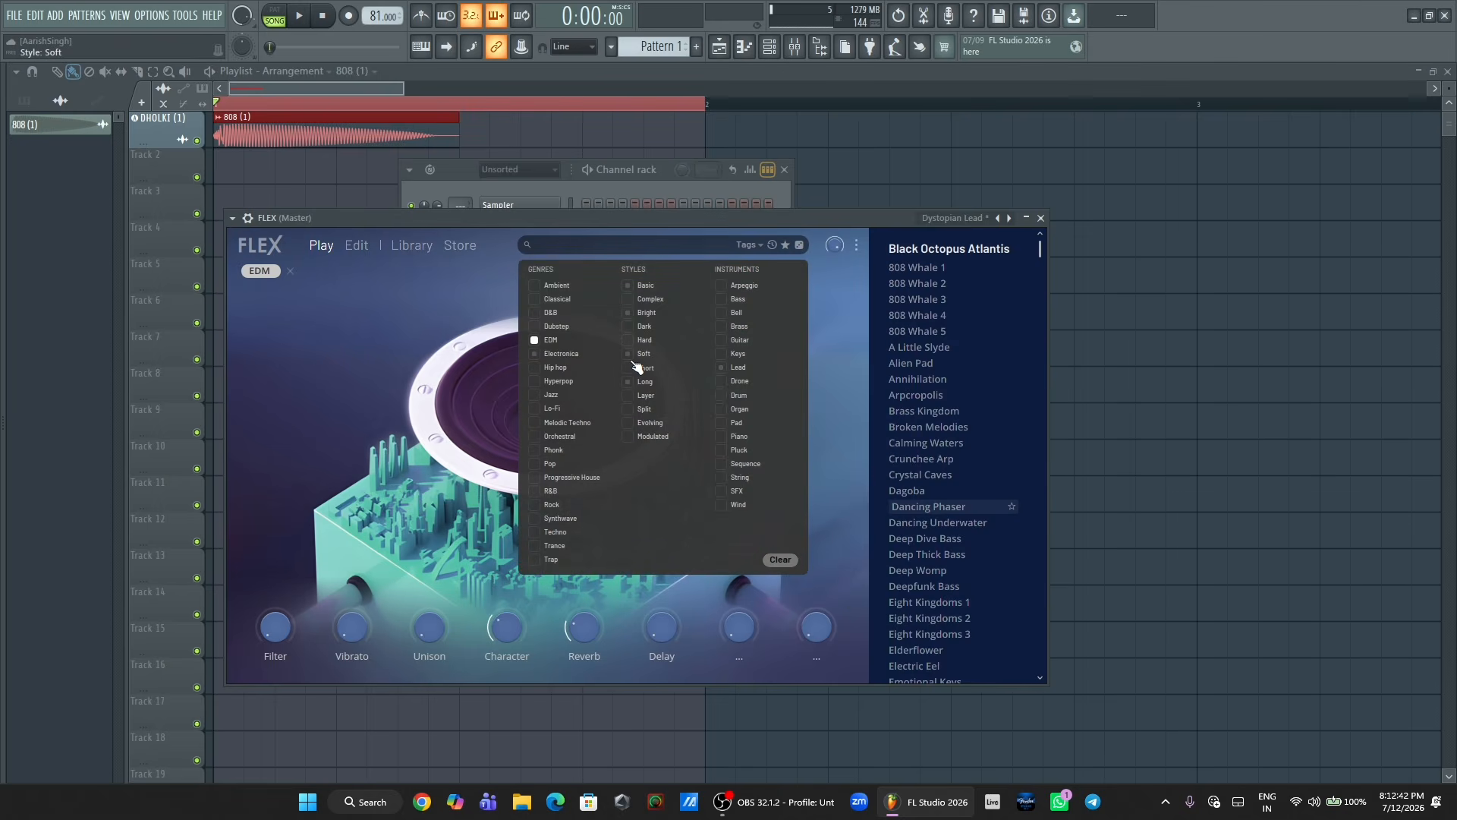
click(722, 300)
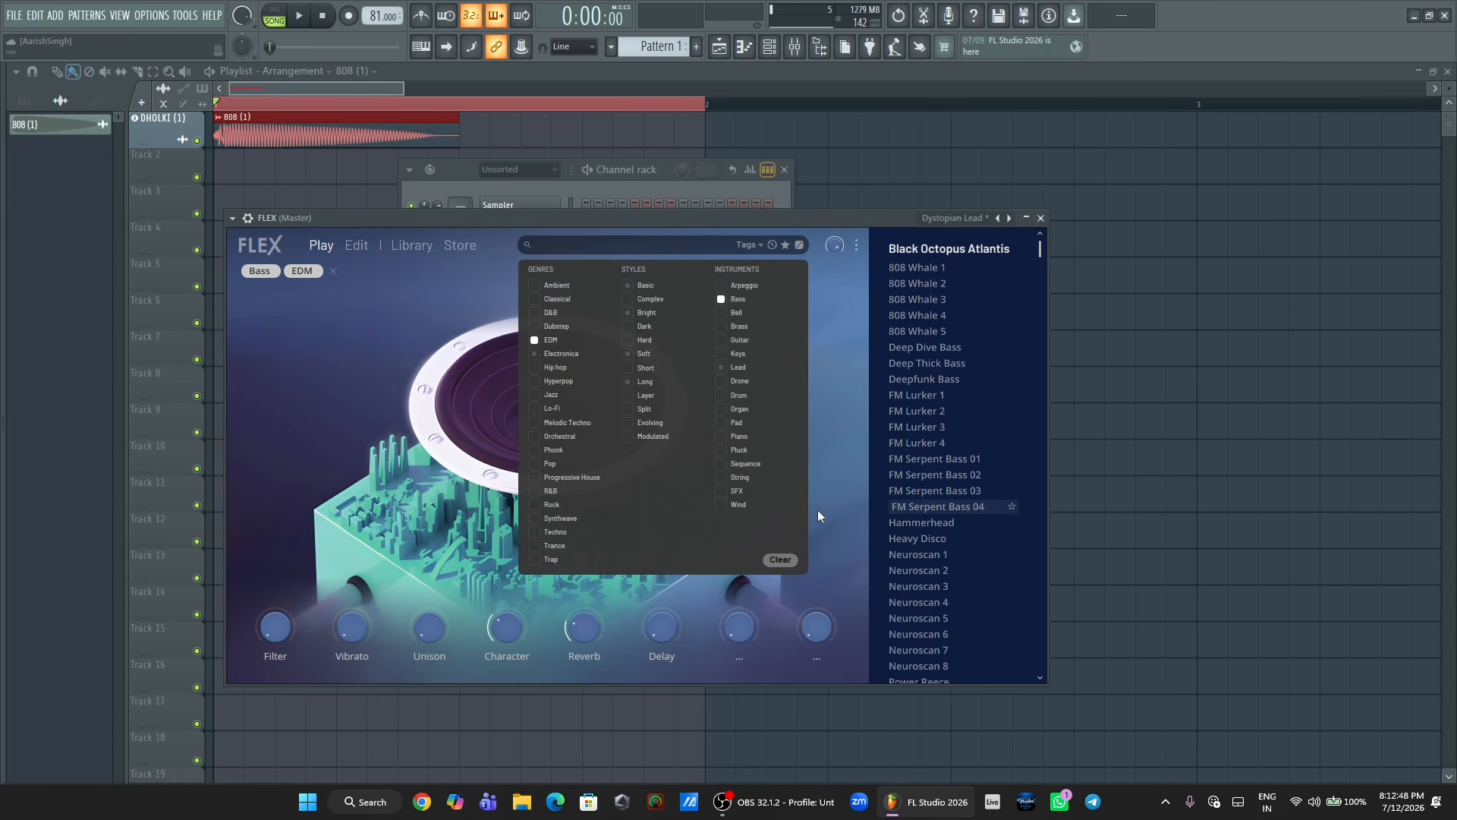
click(833, 326)
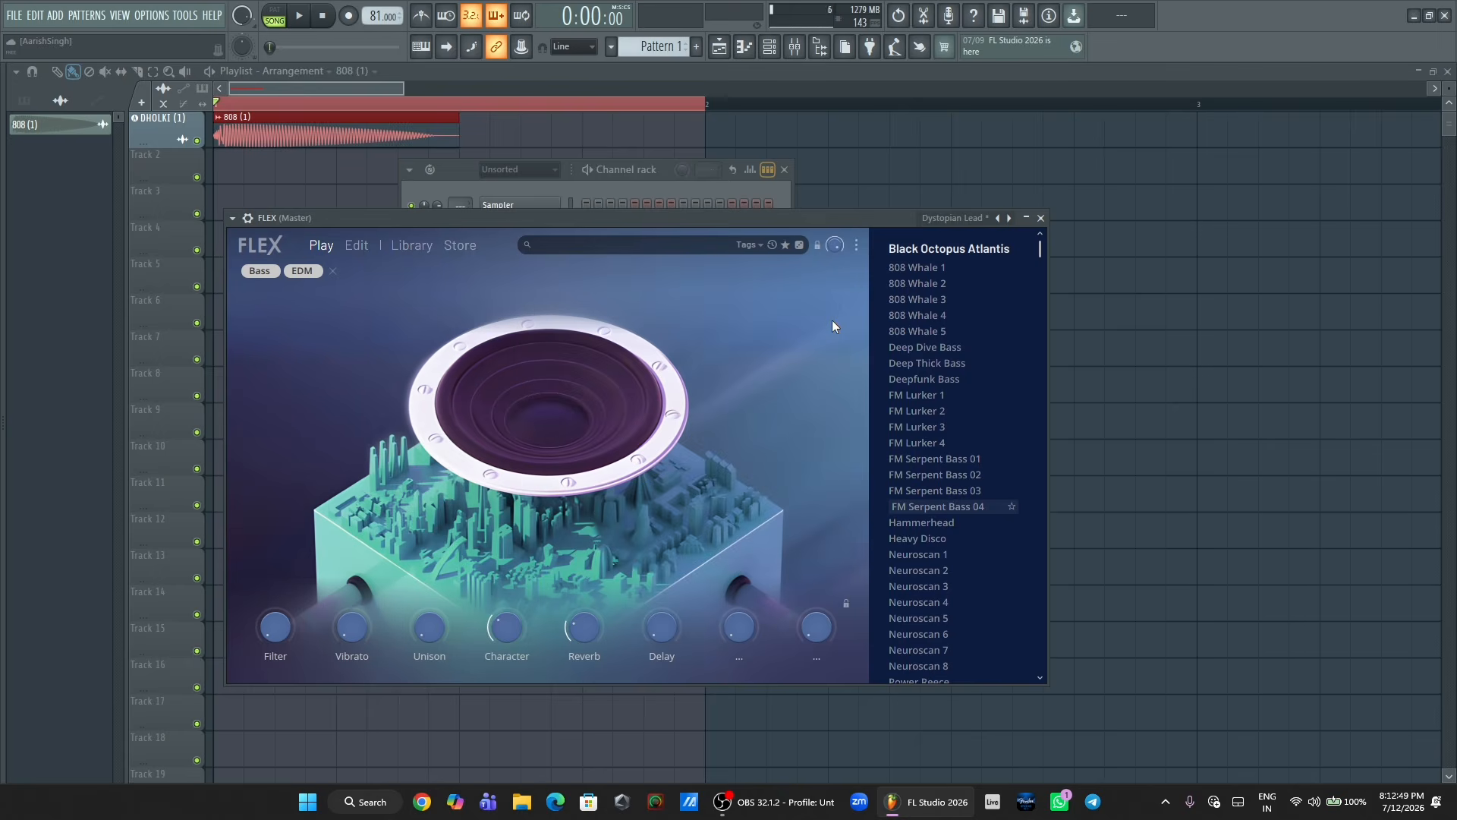
click(944, 396)
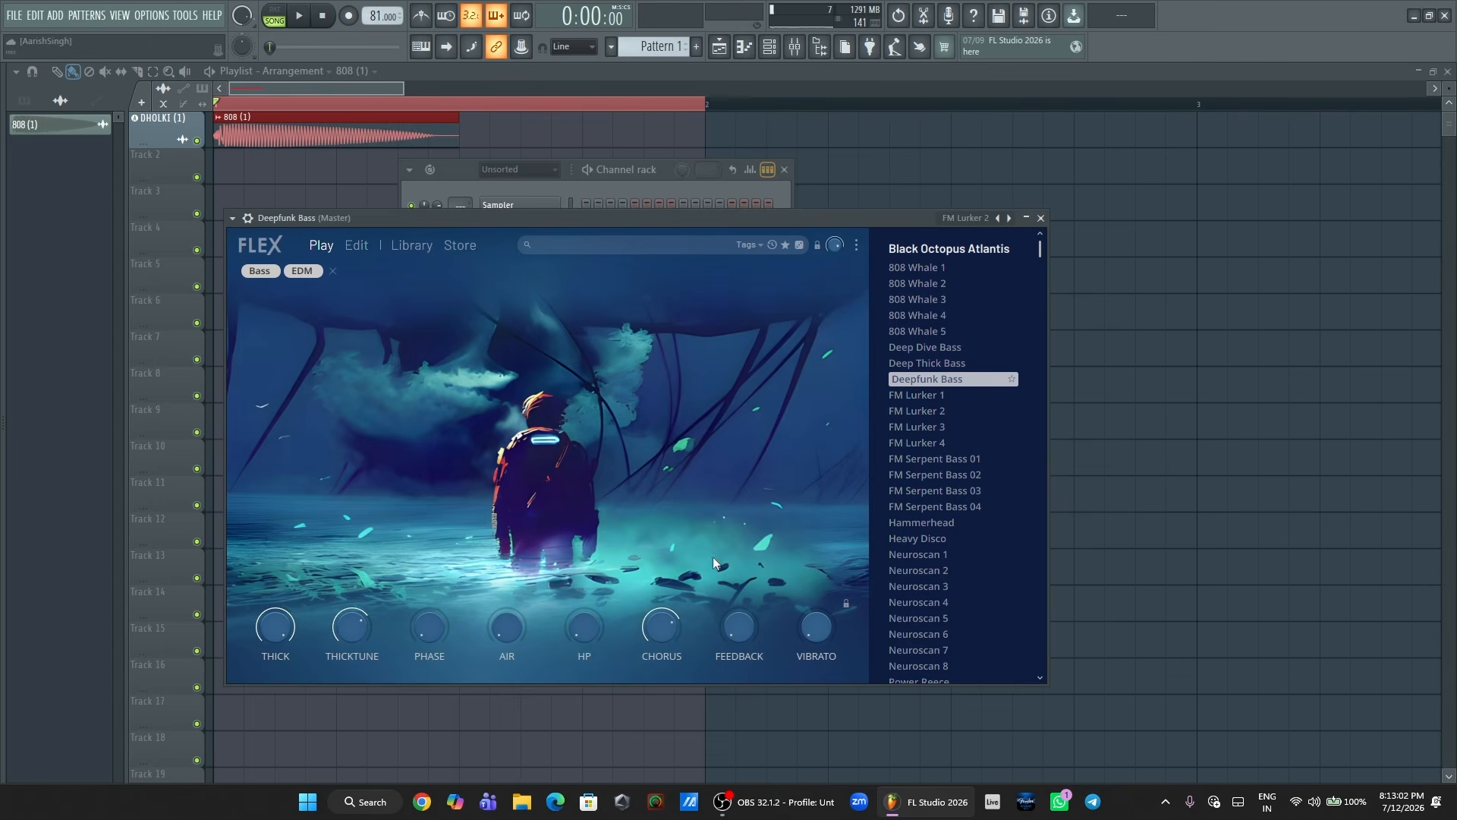
- Try different FLEX visual themes and finish on the dark theme with orange accents
click(858, 247)
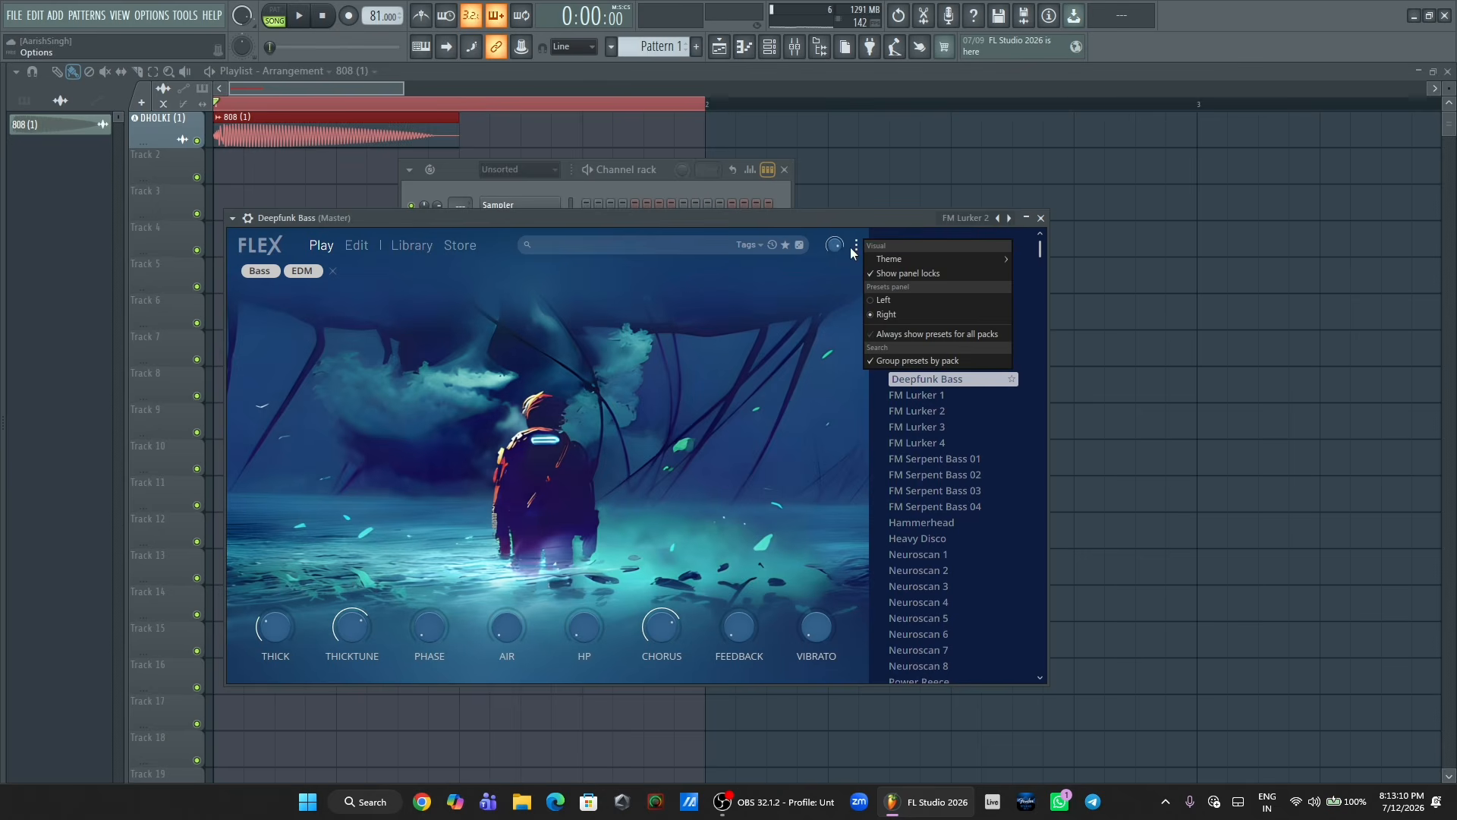
mouse_move(931, 265)
click(1039, 273)
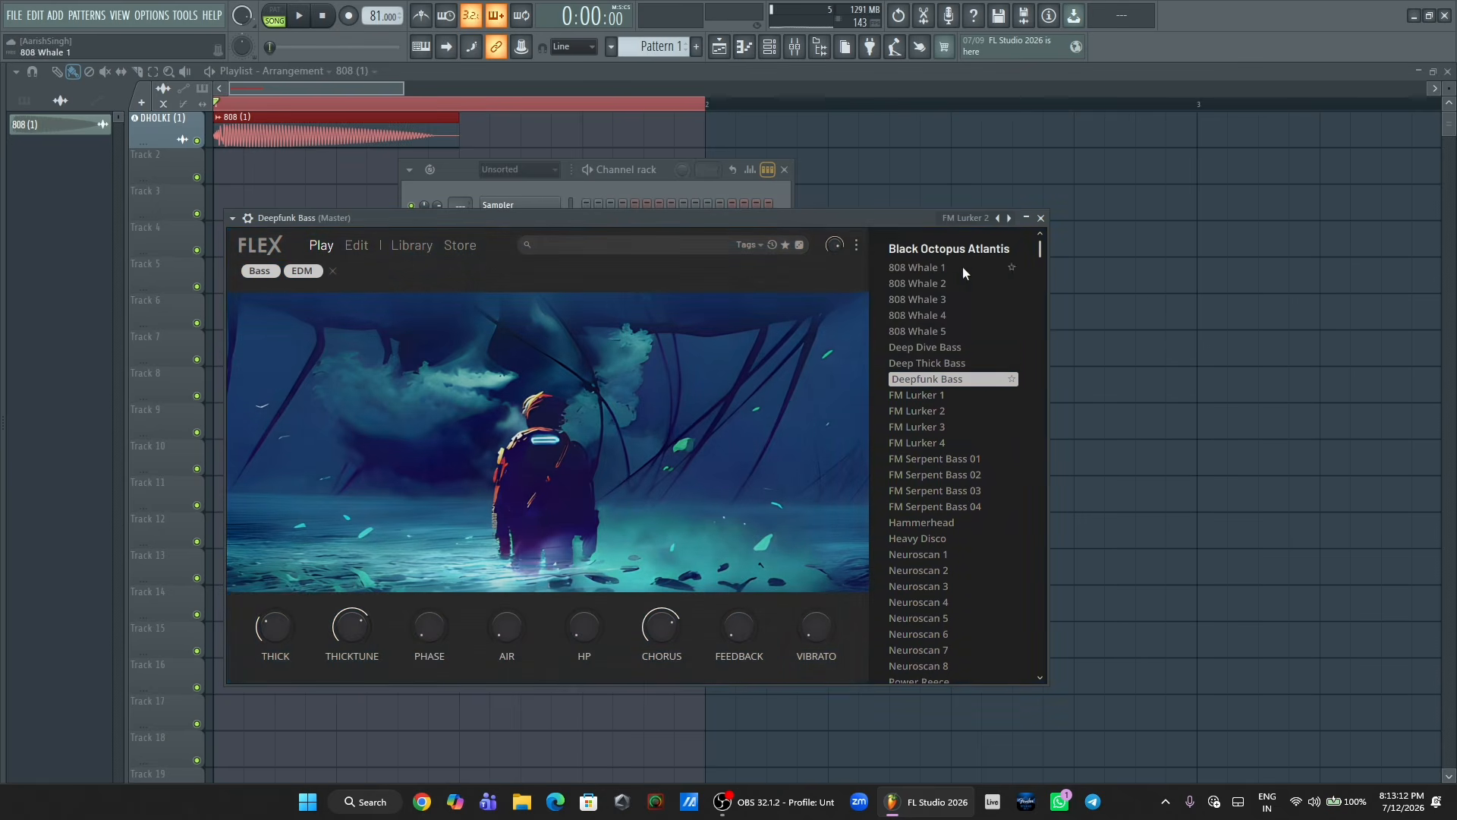
click(858, 246)
mouse_move(986, 260)
click(1031, 273)
click(856, 245)
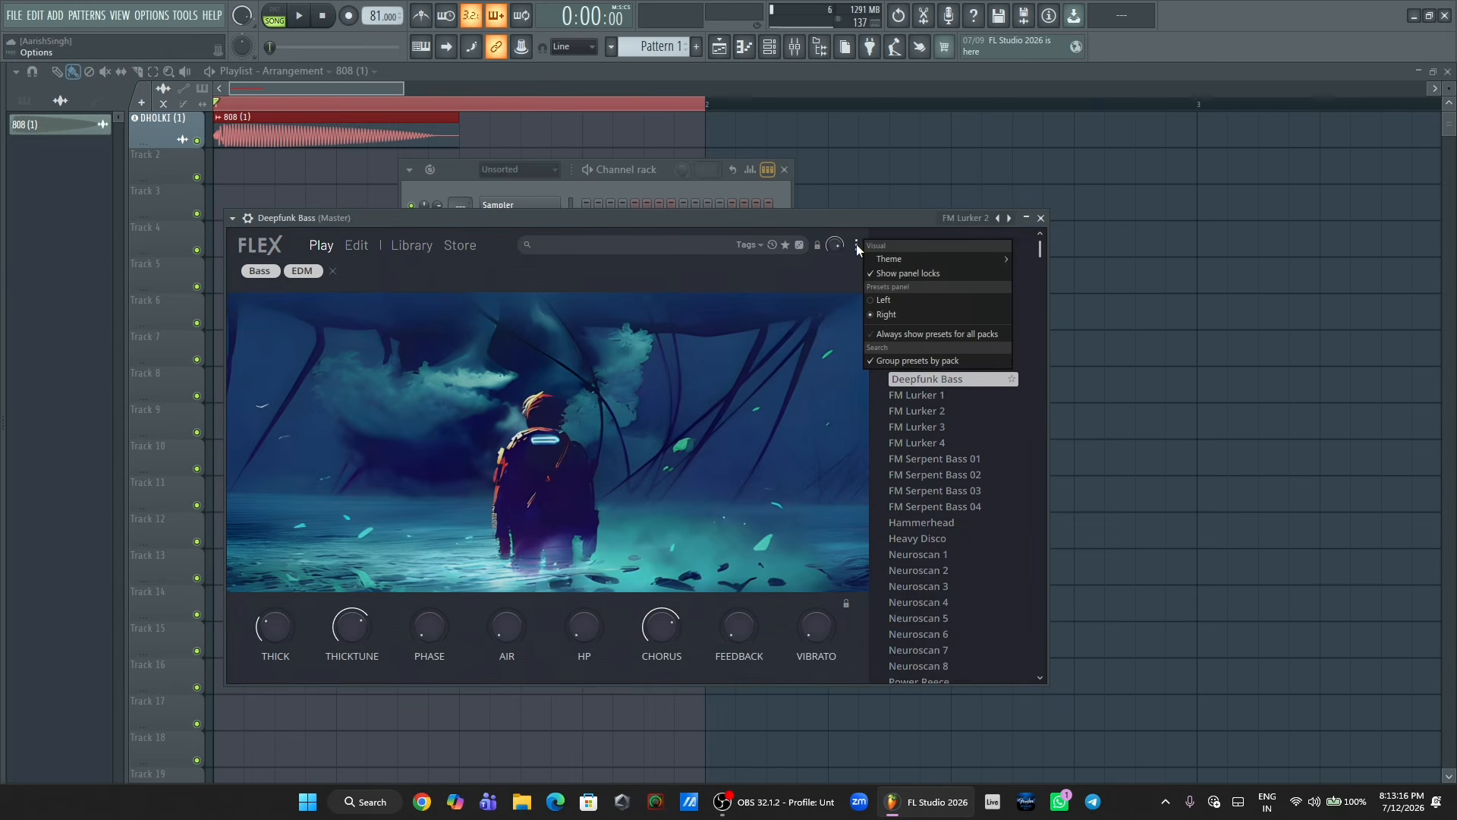
click(1034, 303)
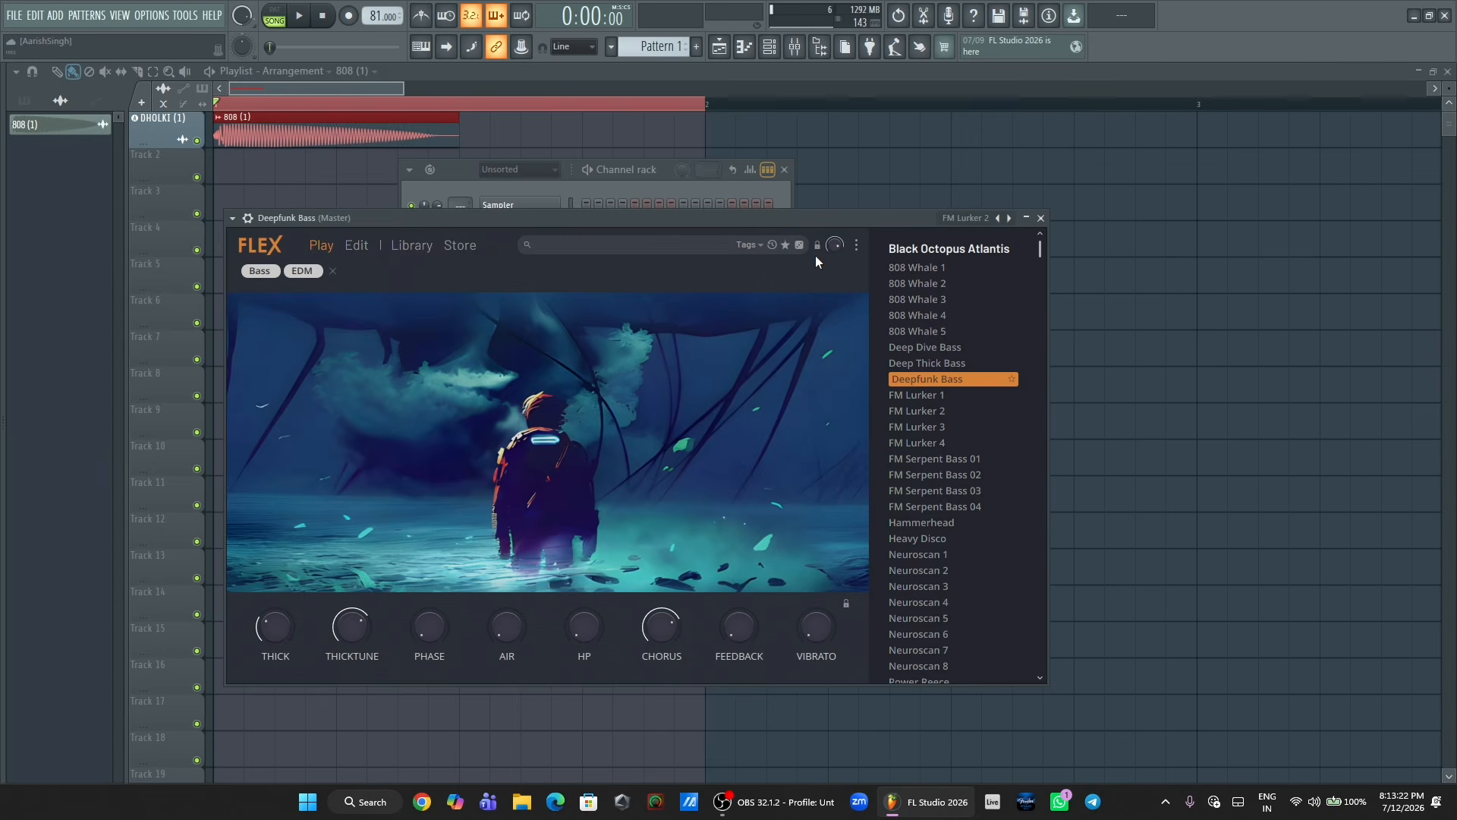
- Look over FLEX's Edit page, return to the Library and clear the Bass and EDM filters
click(356, 246)
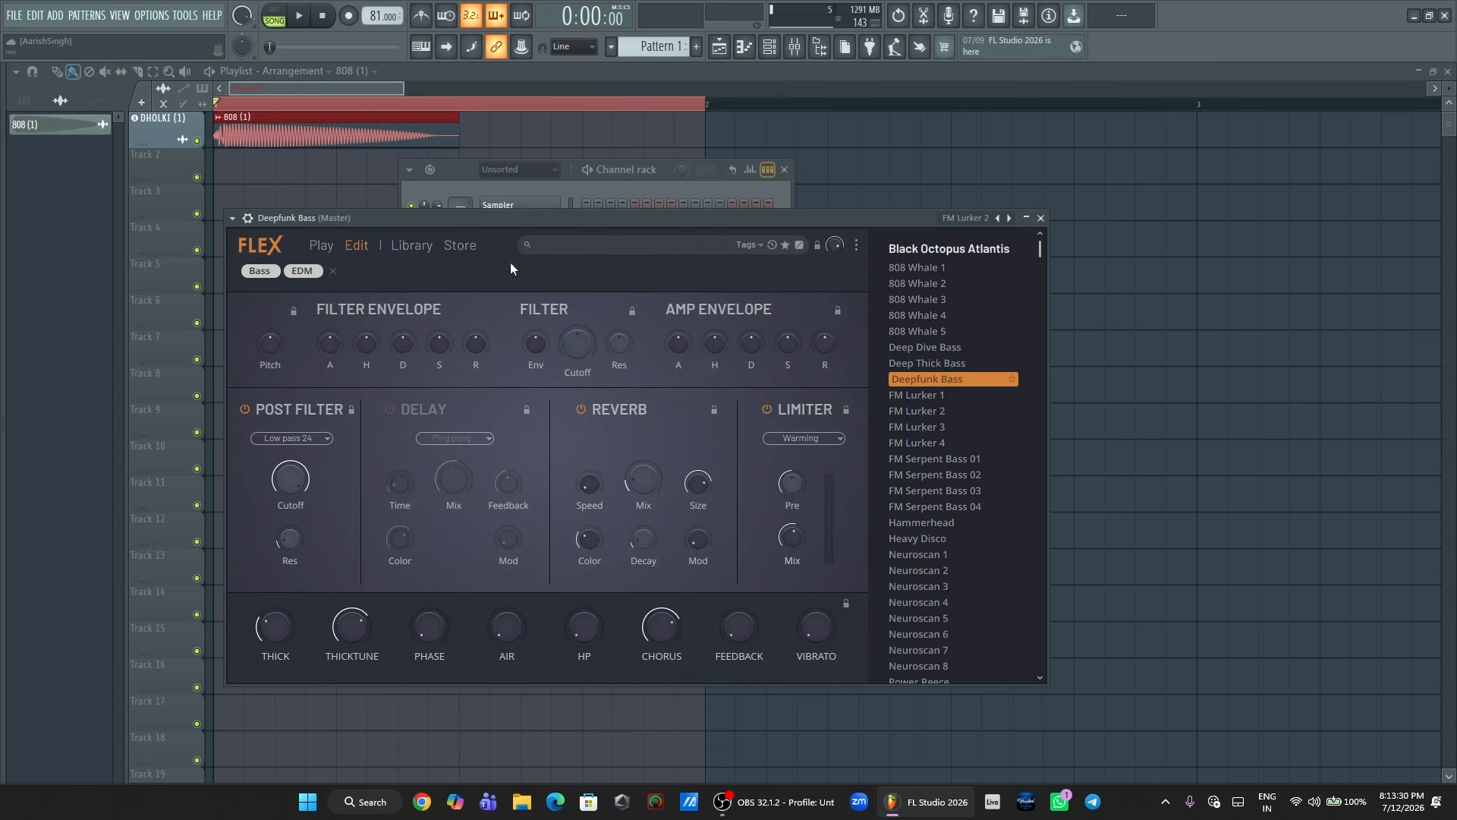
click(414, 246)
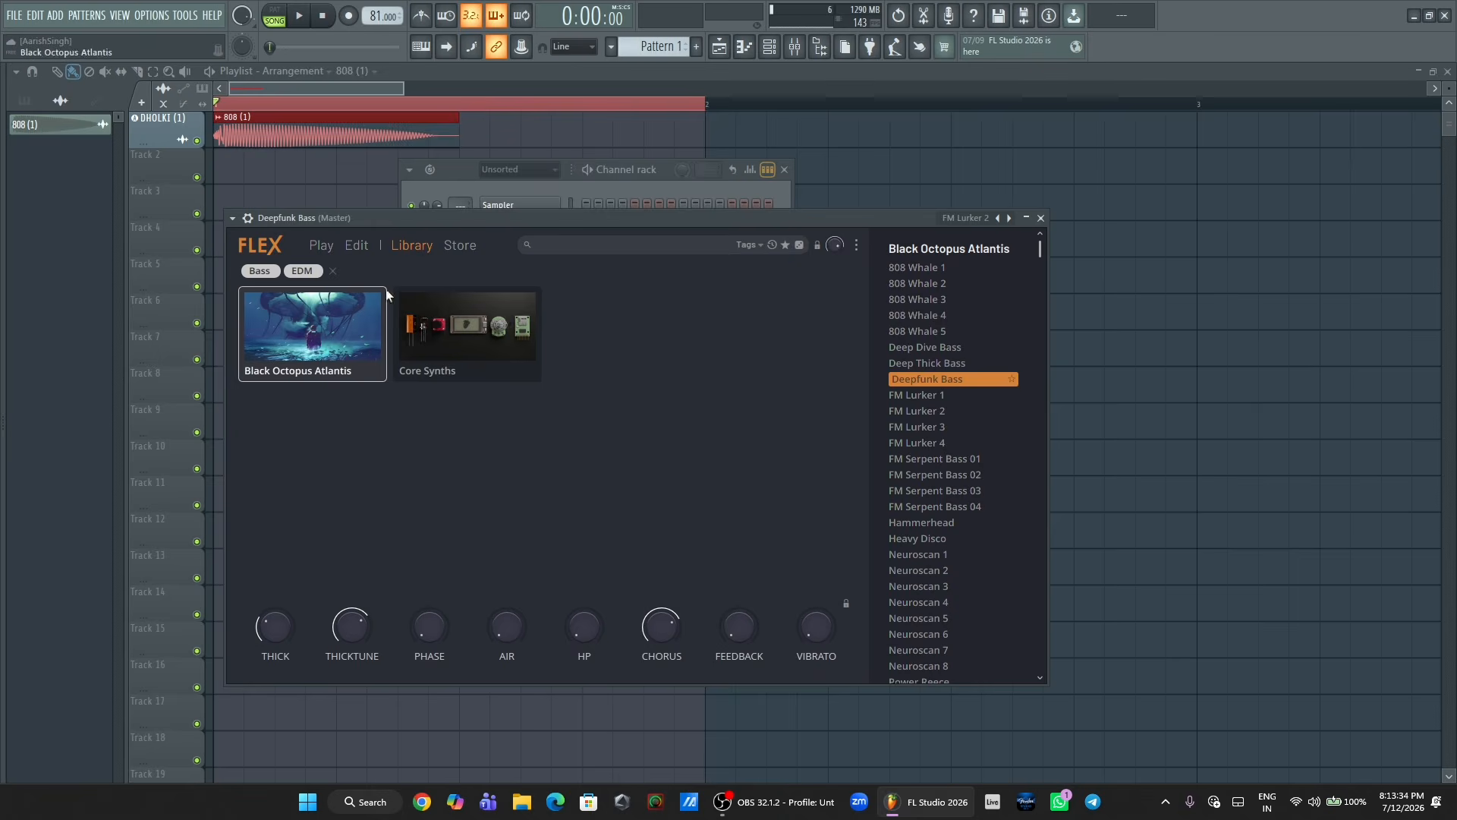
click(333, 274)
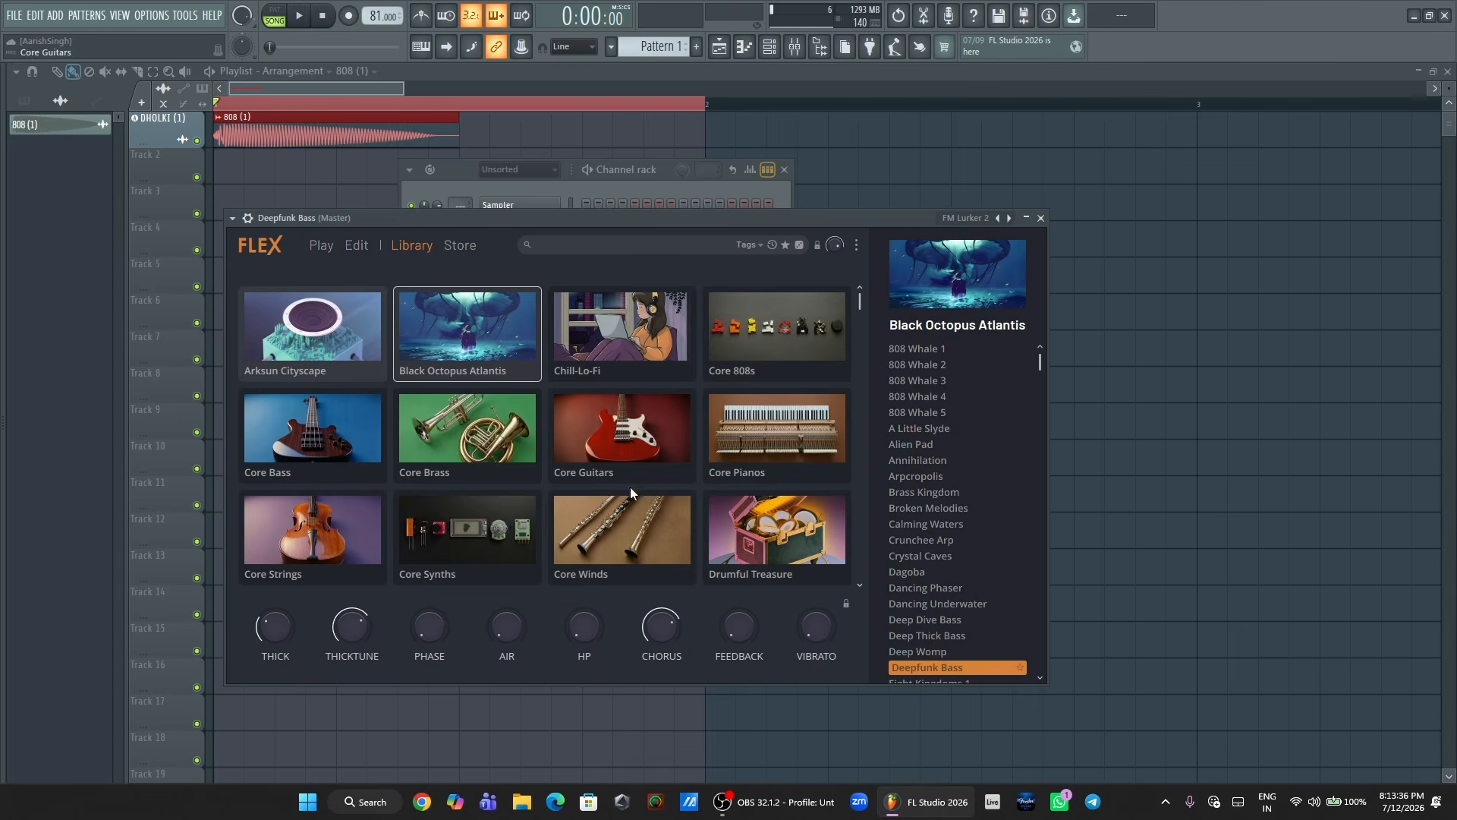
- Browse the Library packs, try the 808 Astronomic and 808 Blast Zone presets from Core 808s, and dismiss the error dialogs
scroll(558, 441, down, 5)
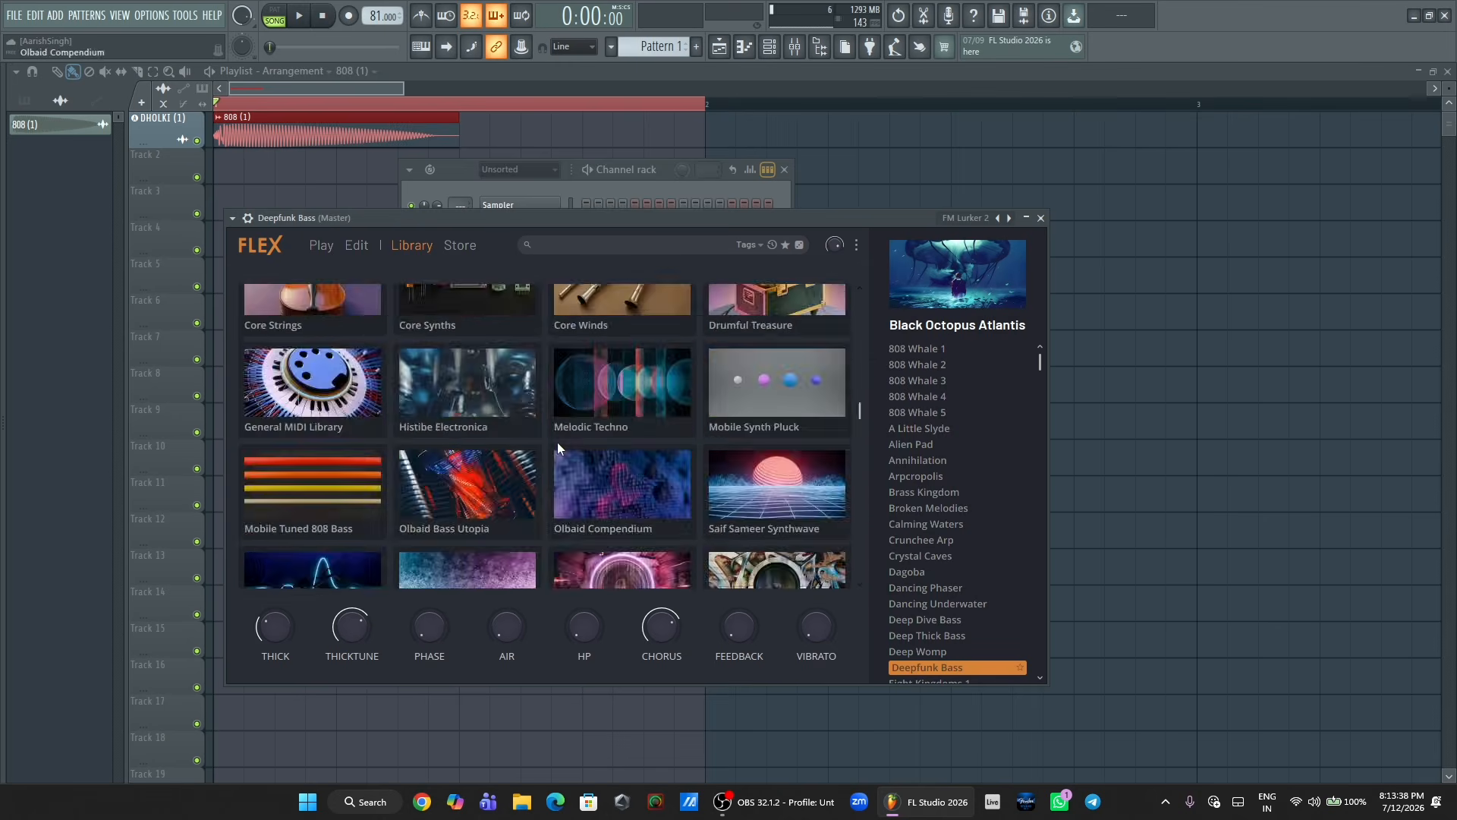
scroll(557, 441, up, 4)
scroll(521, 481, down, 2)
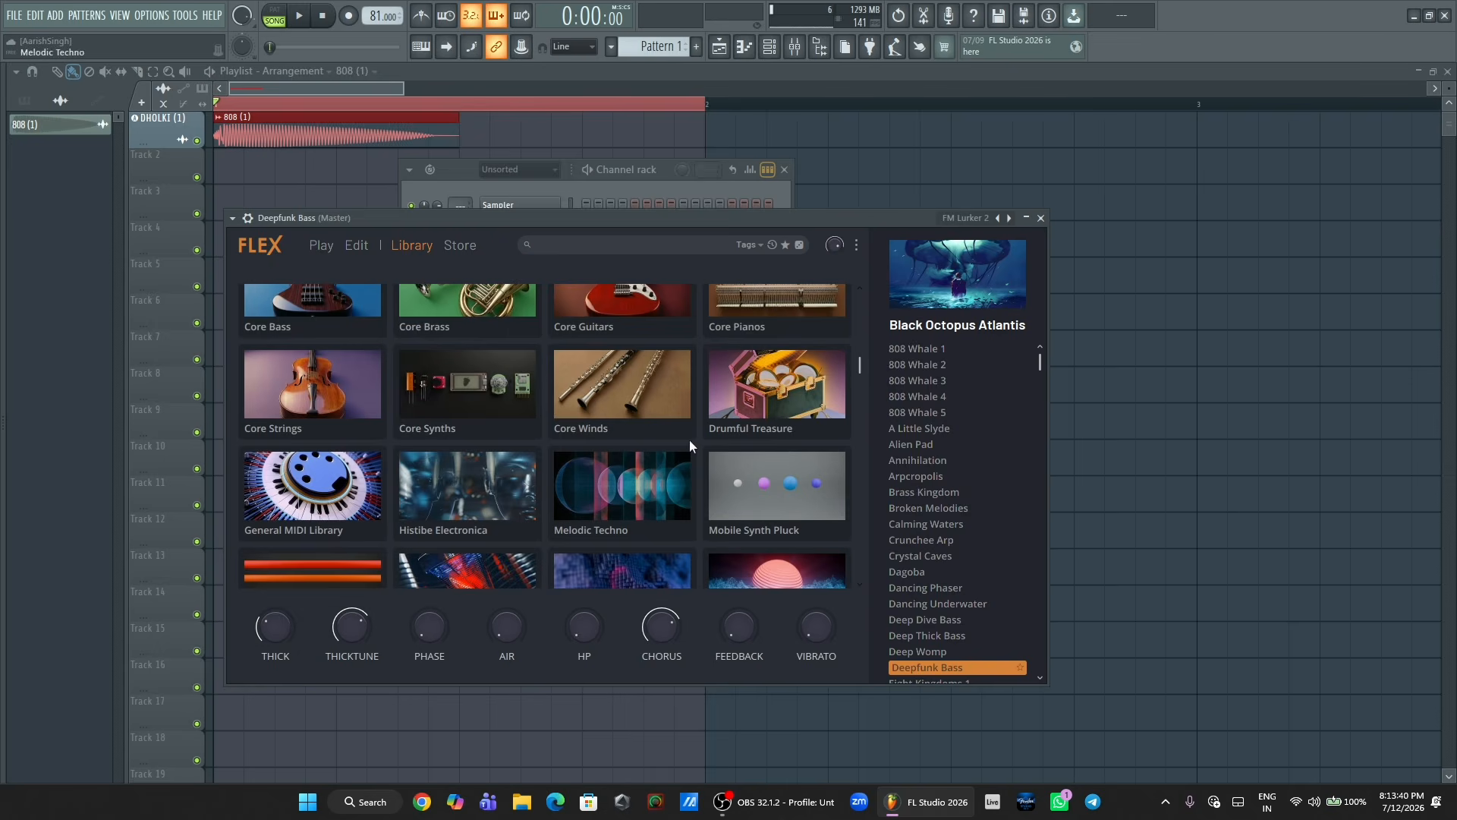
scroll(737, 431, down, 5)
scroll(736, 430, up, 1)
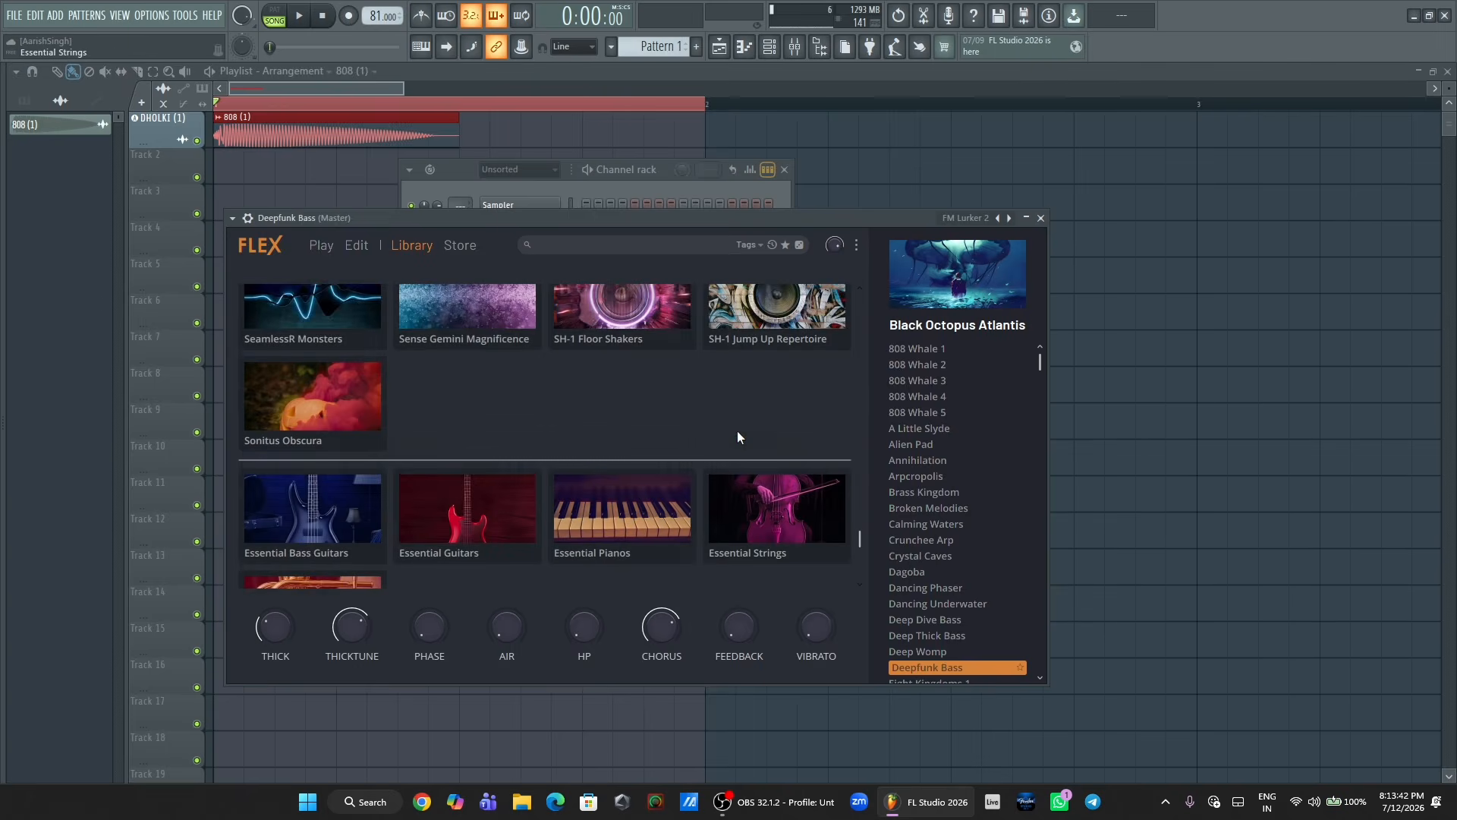
scroll(737, 431, down, 1)
scroll(736, 430, up, 10)
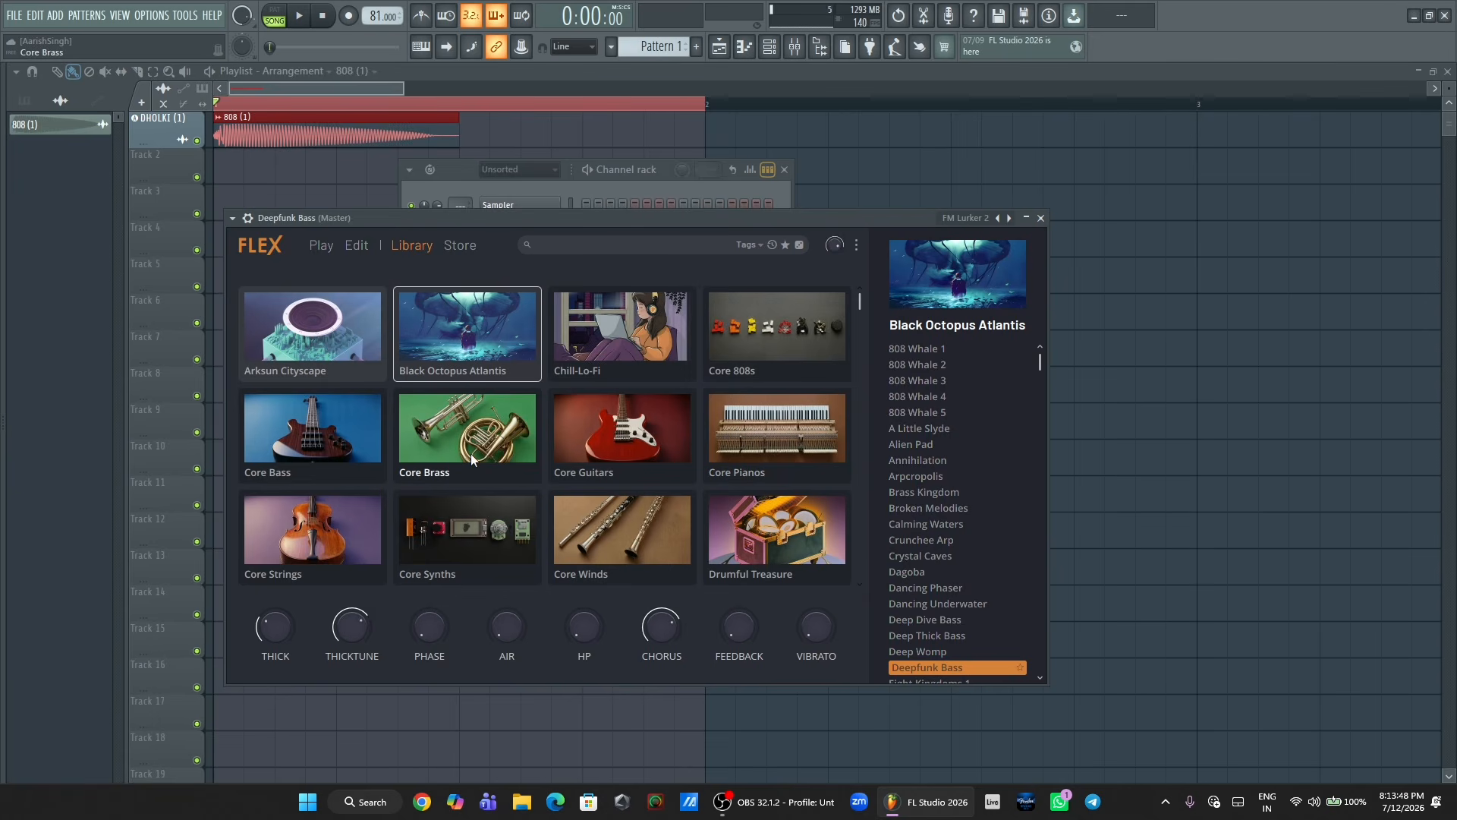
click(767, 357)
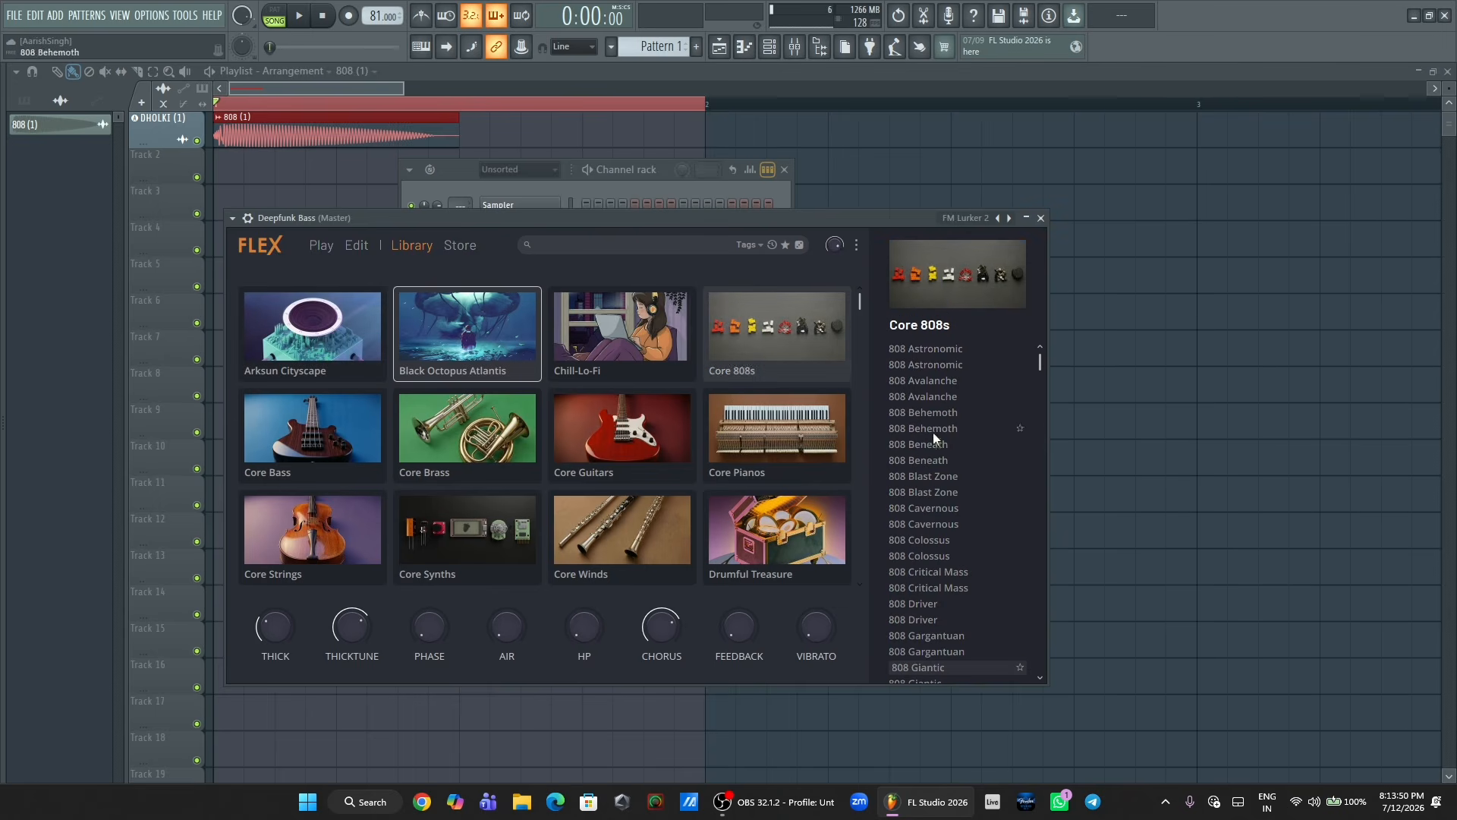
click(916, 347)
click(880, 440)
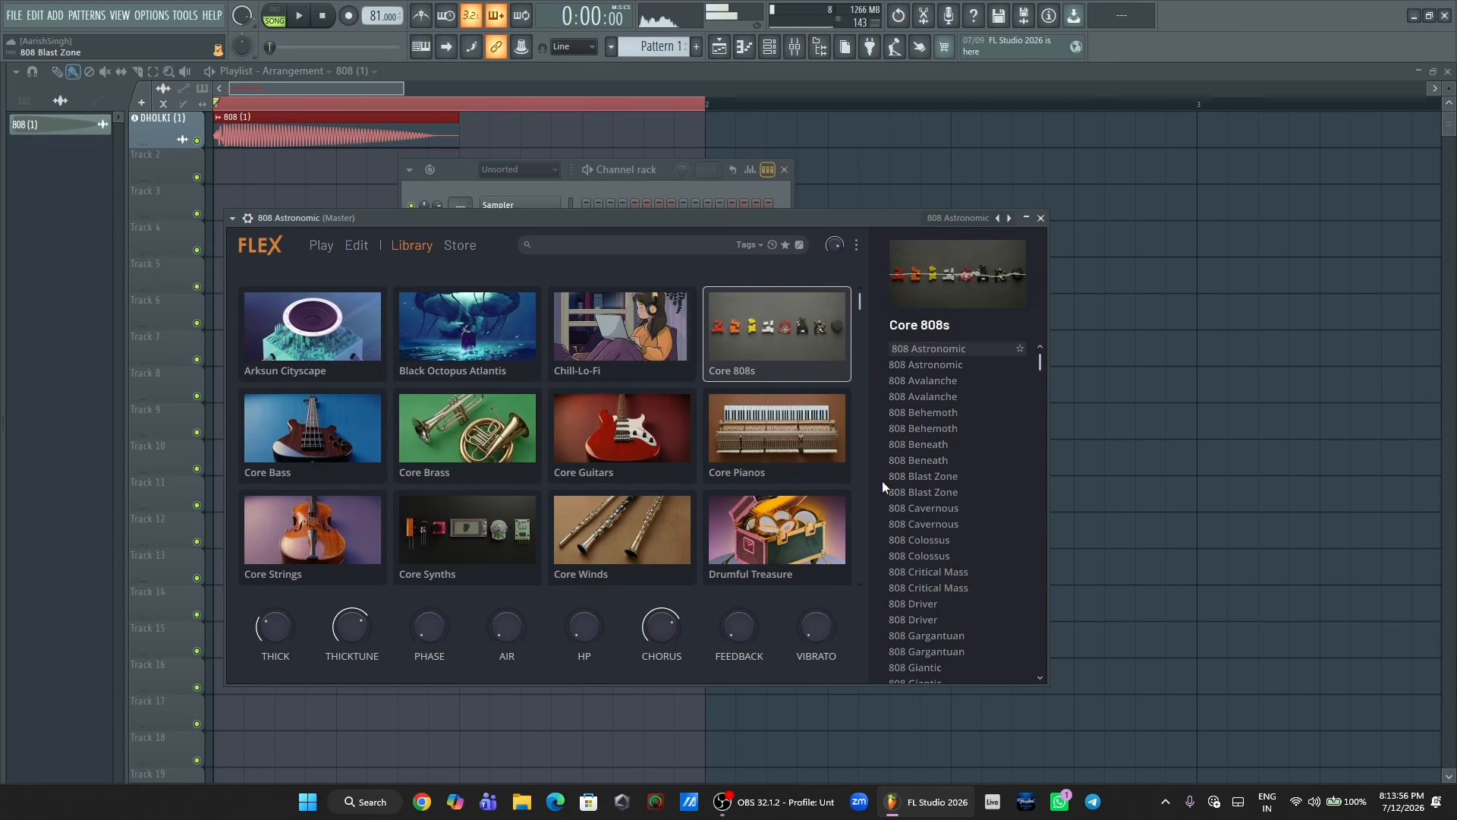
click(941, 485)
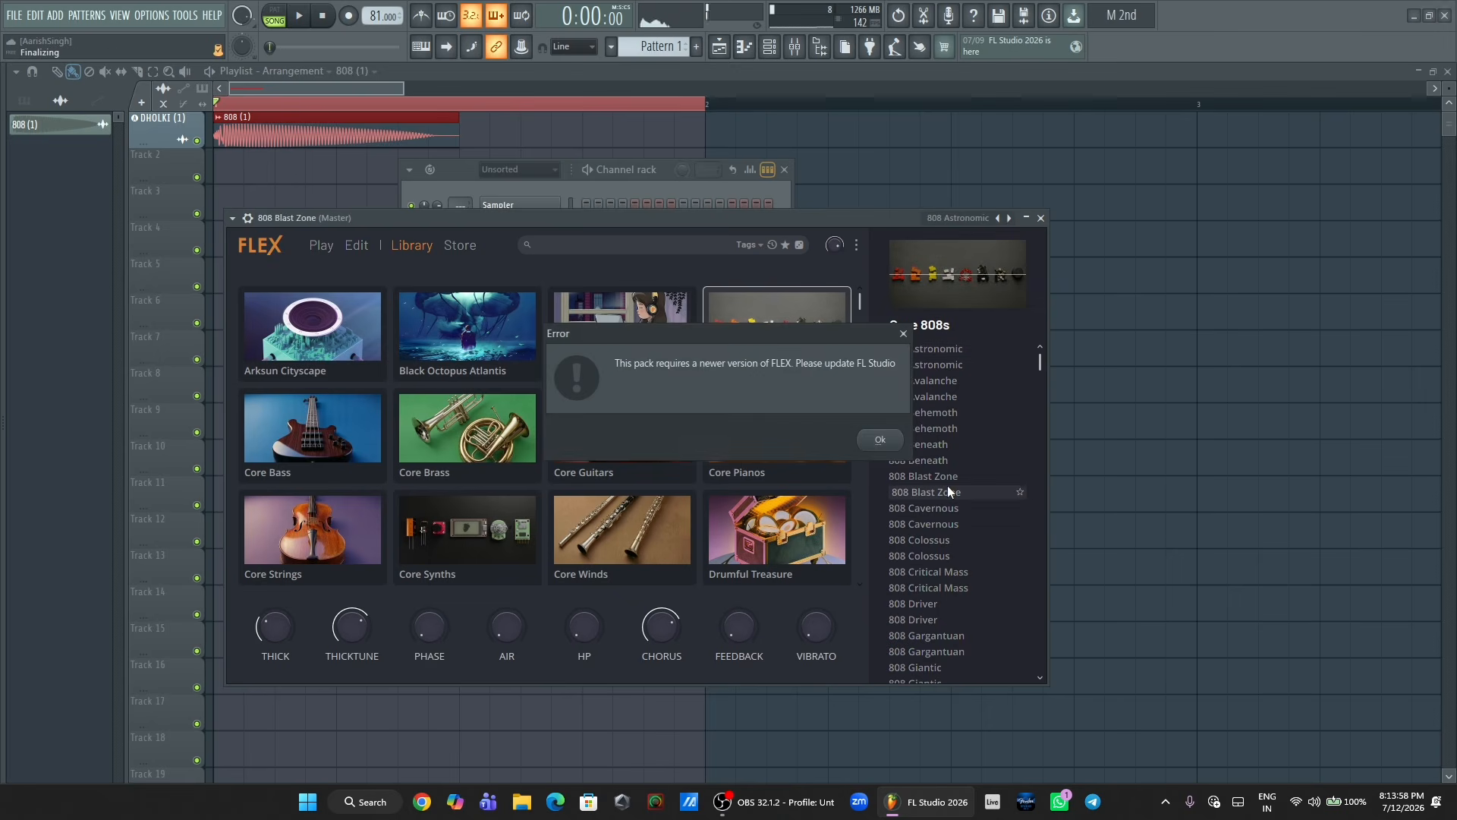
click(893, 446)
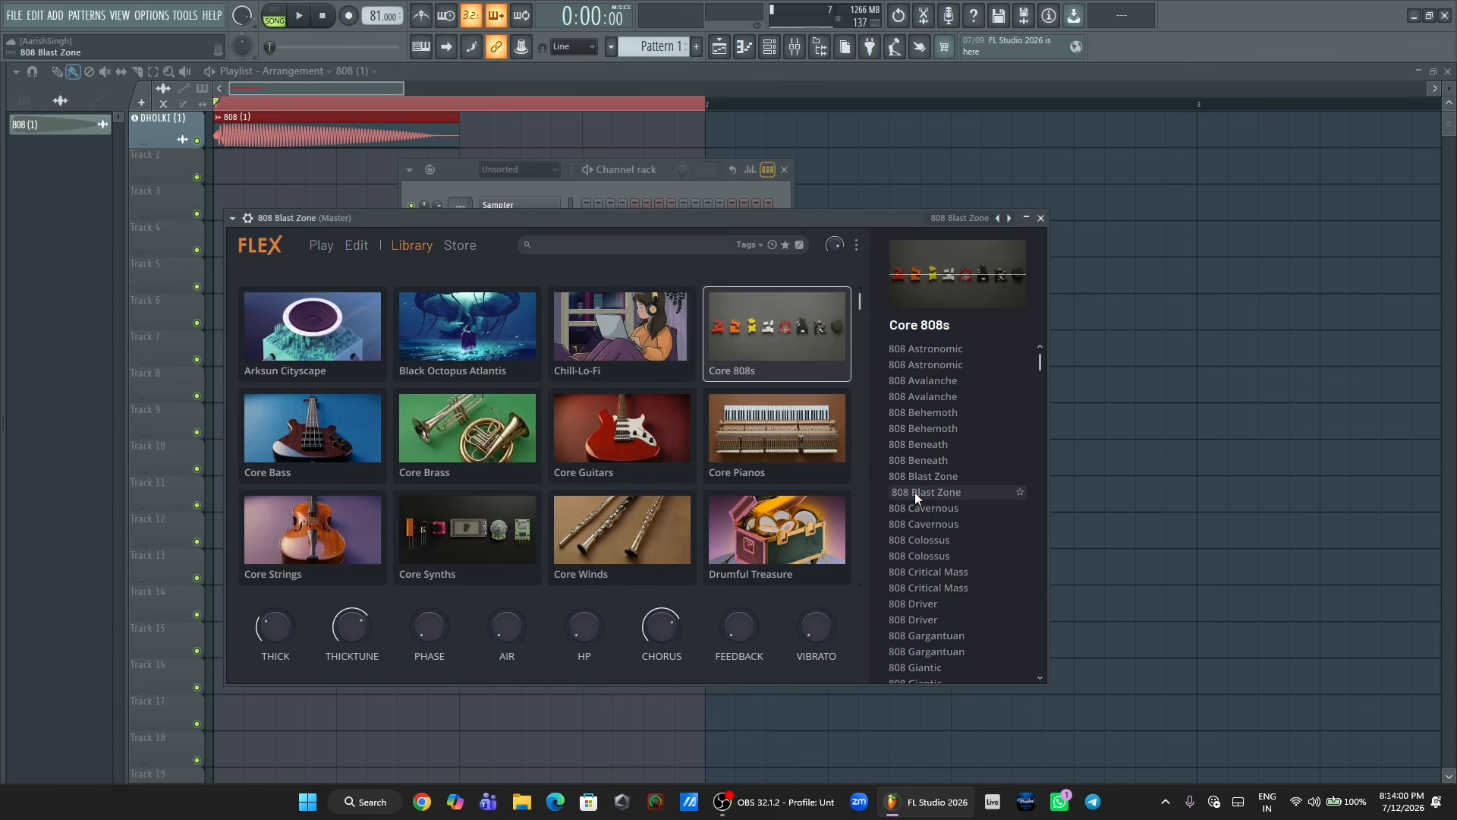
- Audition alto flute presets from the Core Winds pack and load WND Alto Flute Trills
click(621, 524)
click(936, 412)
click(984, 489)
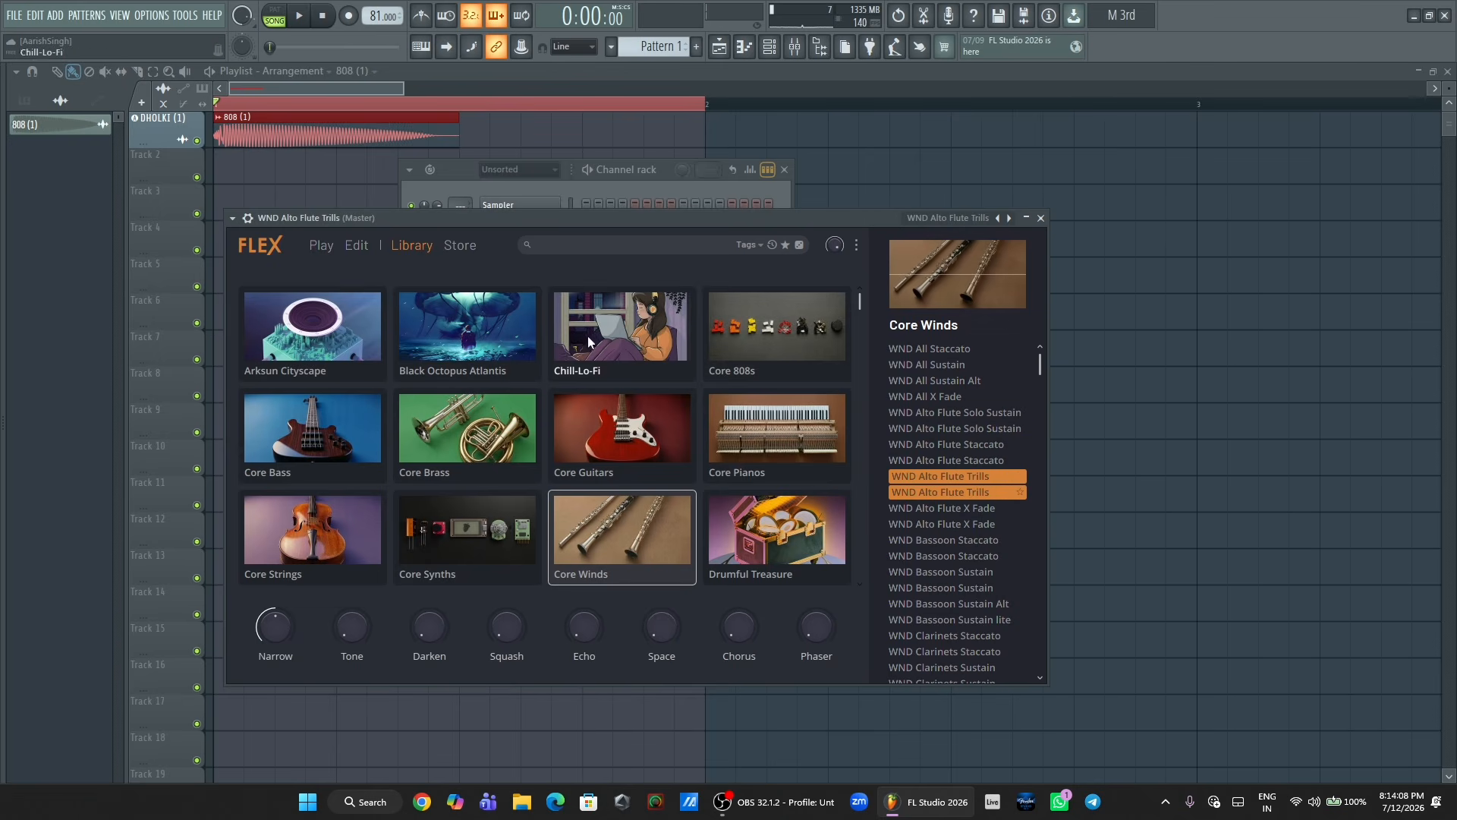
- Browse the packs in the FLEX Store and show the details of the Hard 808s pack
click(461, 246)
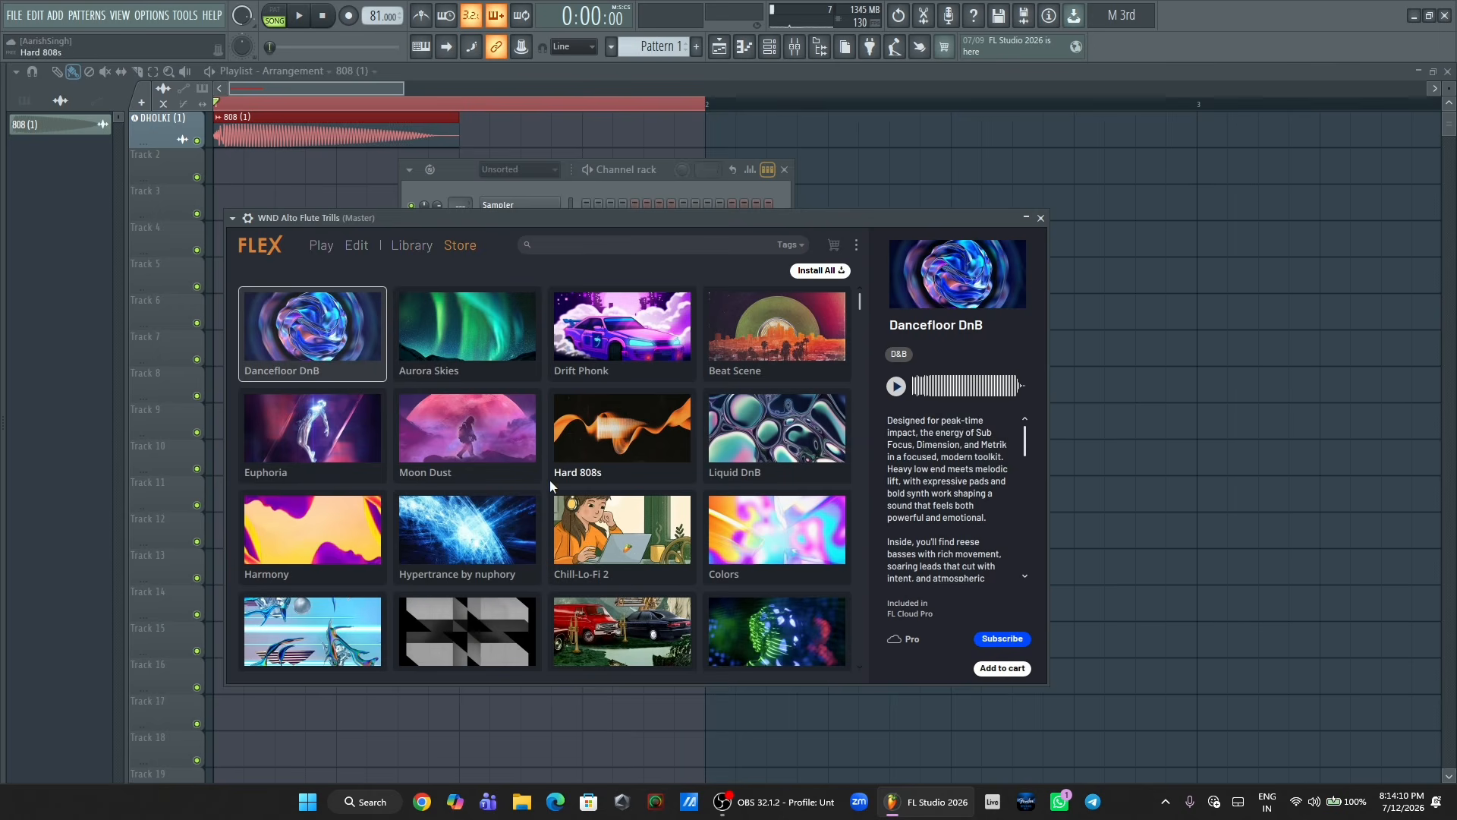
scroll(771, 369, down, 3)
scroll(770, 368, down, 4)
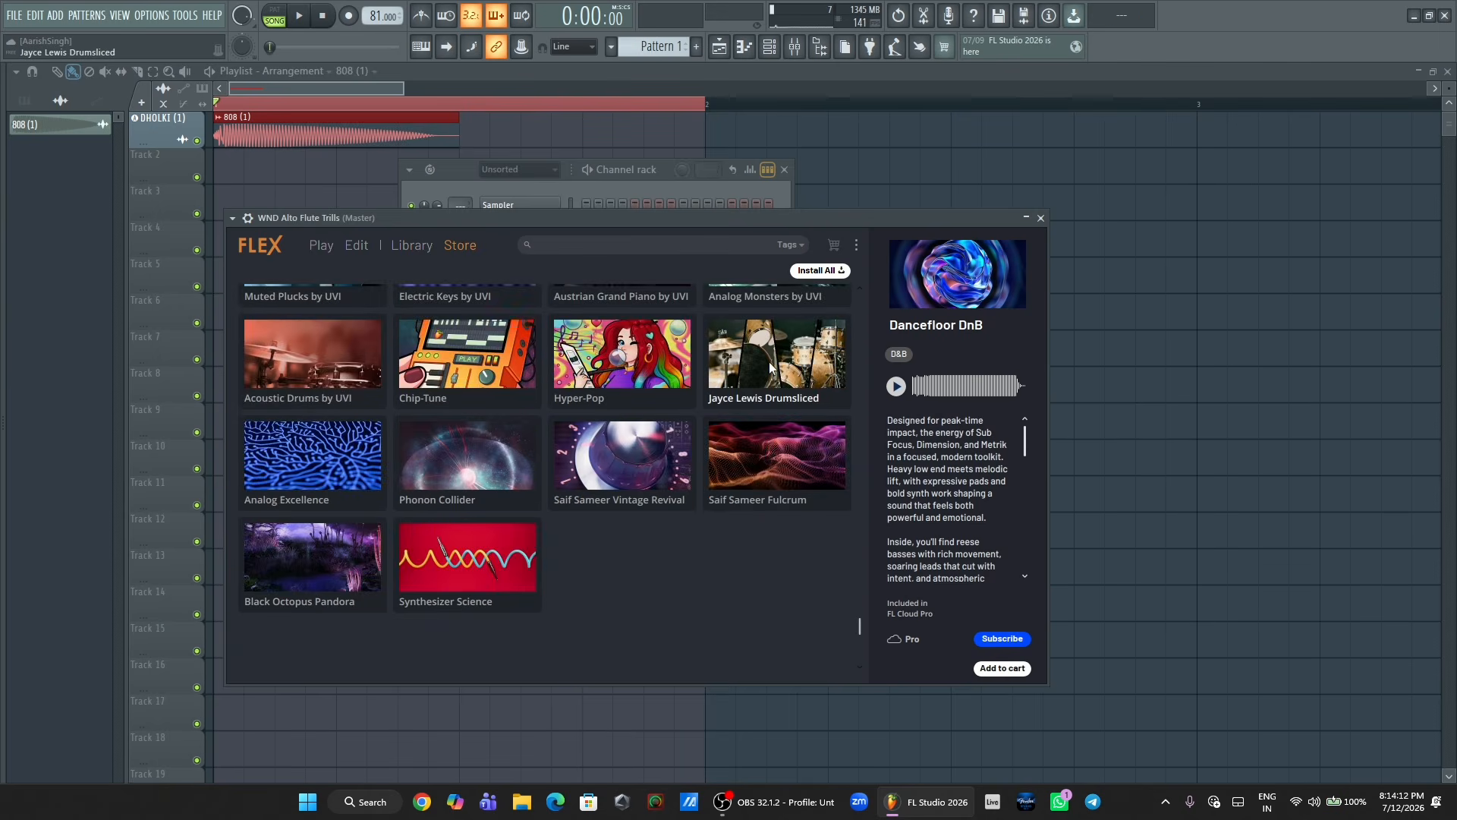
scroll(768, 361, up, 8)
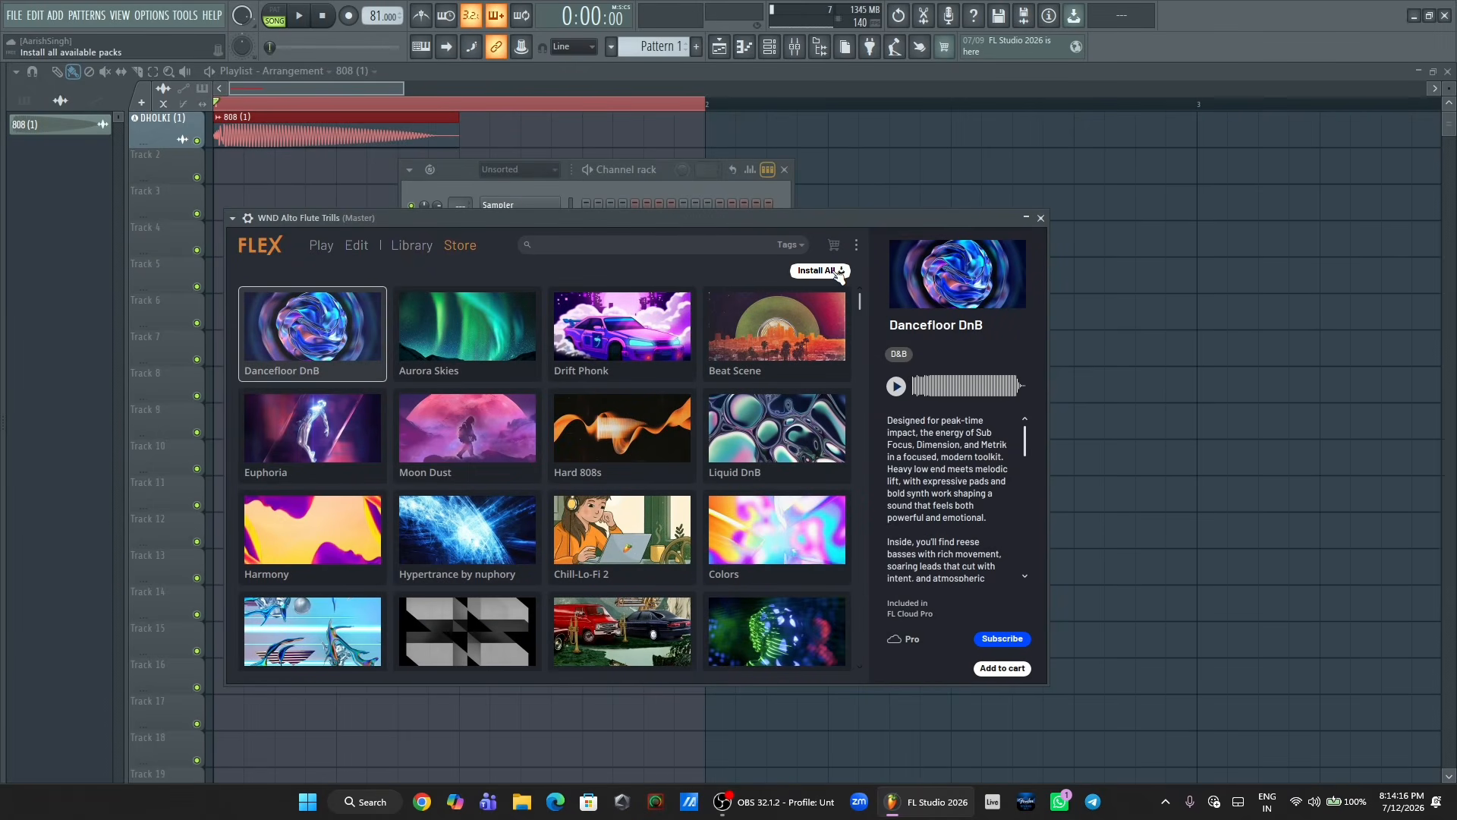
click(600, 448)
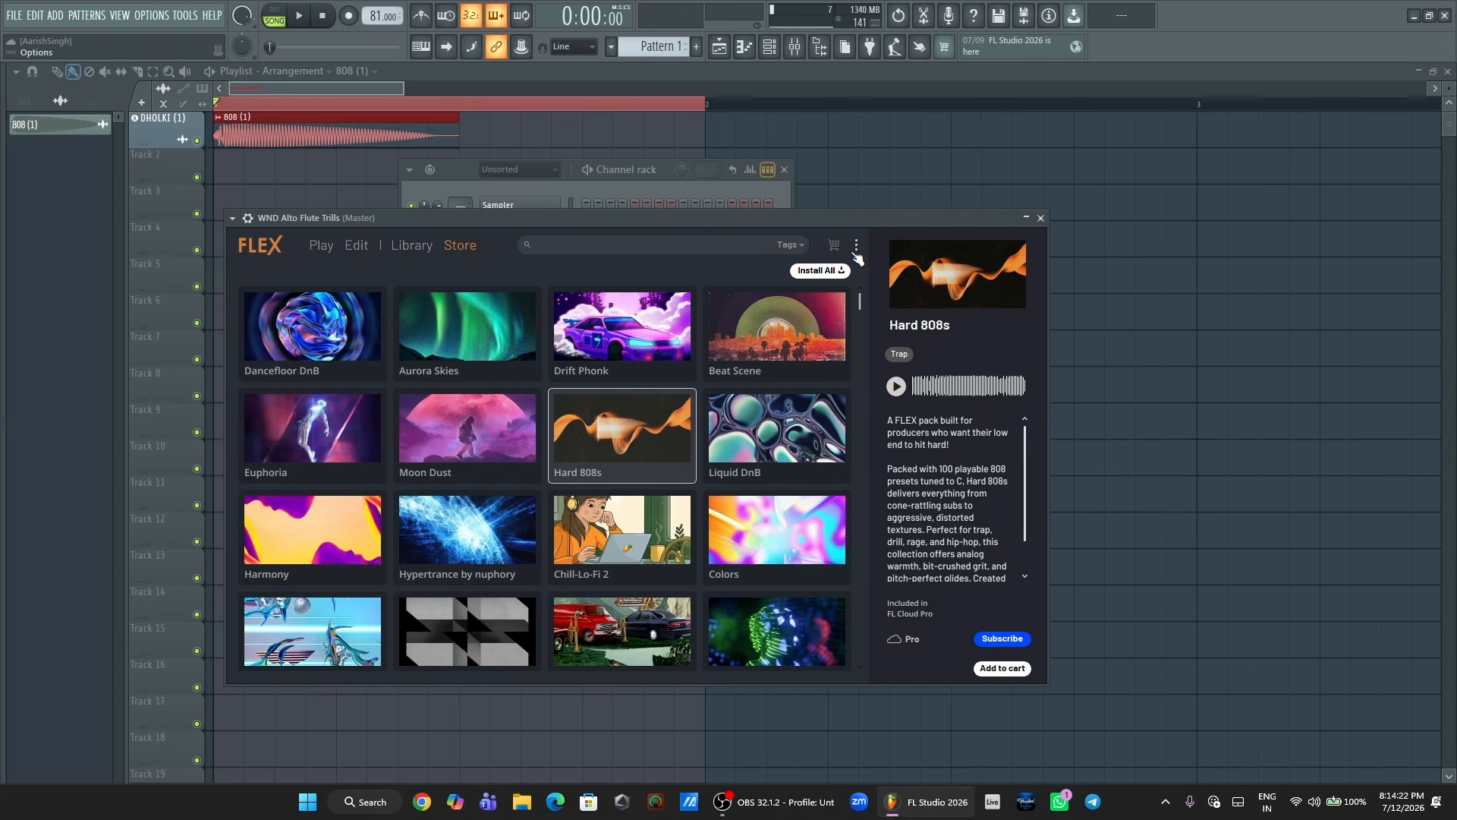
- Close FLEX, the Playlist, the Channel rack and the 808 (1) sample window to clear the workspace
click(1041, 220)
drag(648, 174, 679, 253)
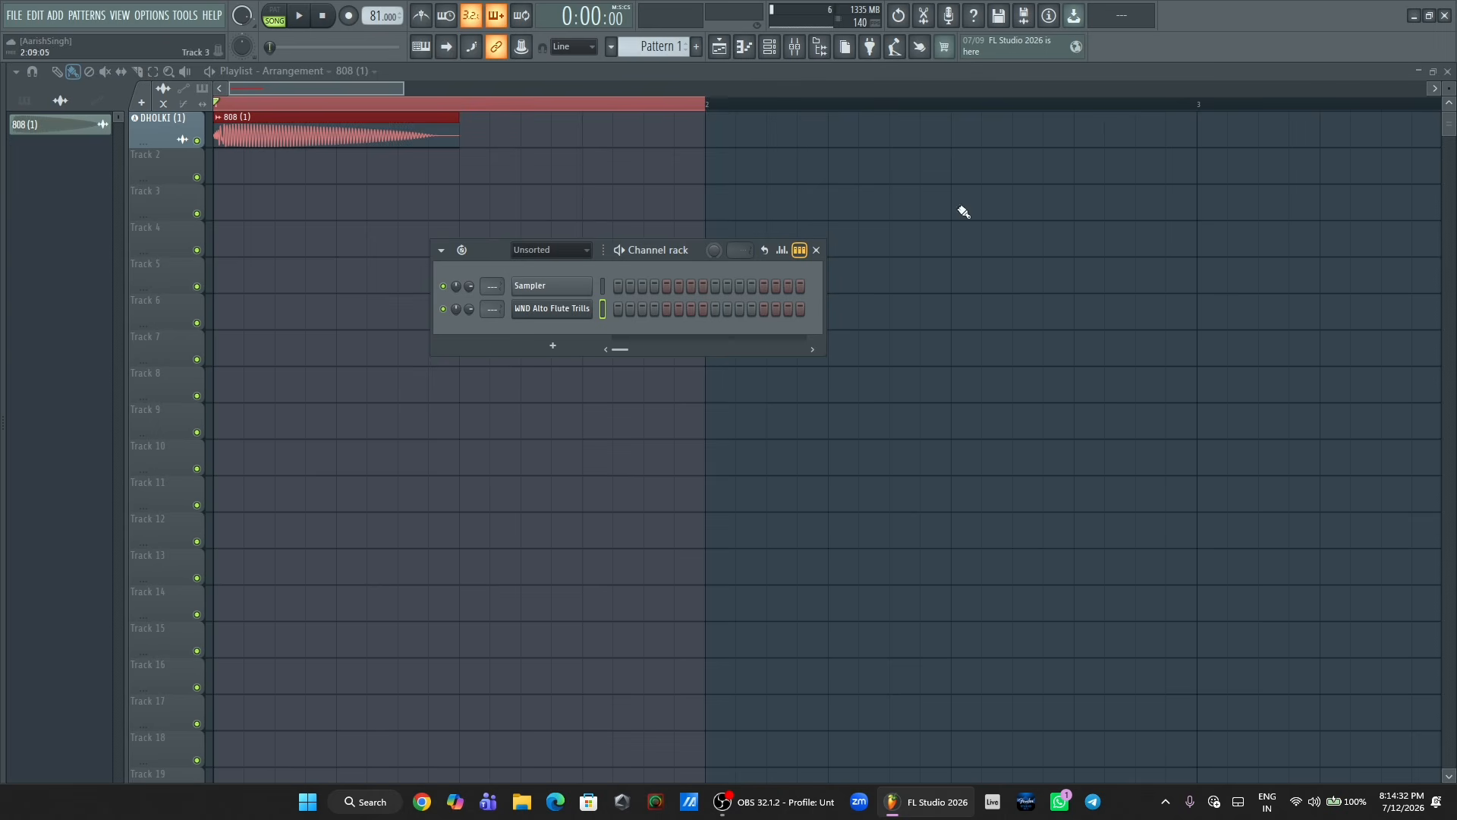
click(1447, 70)
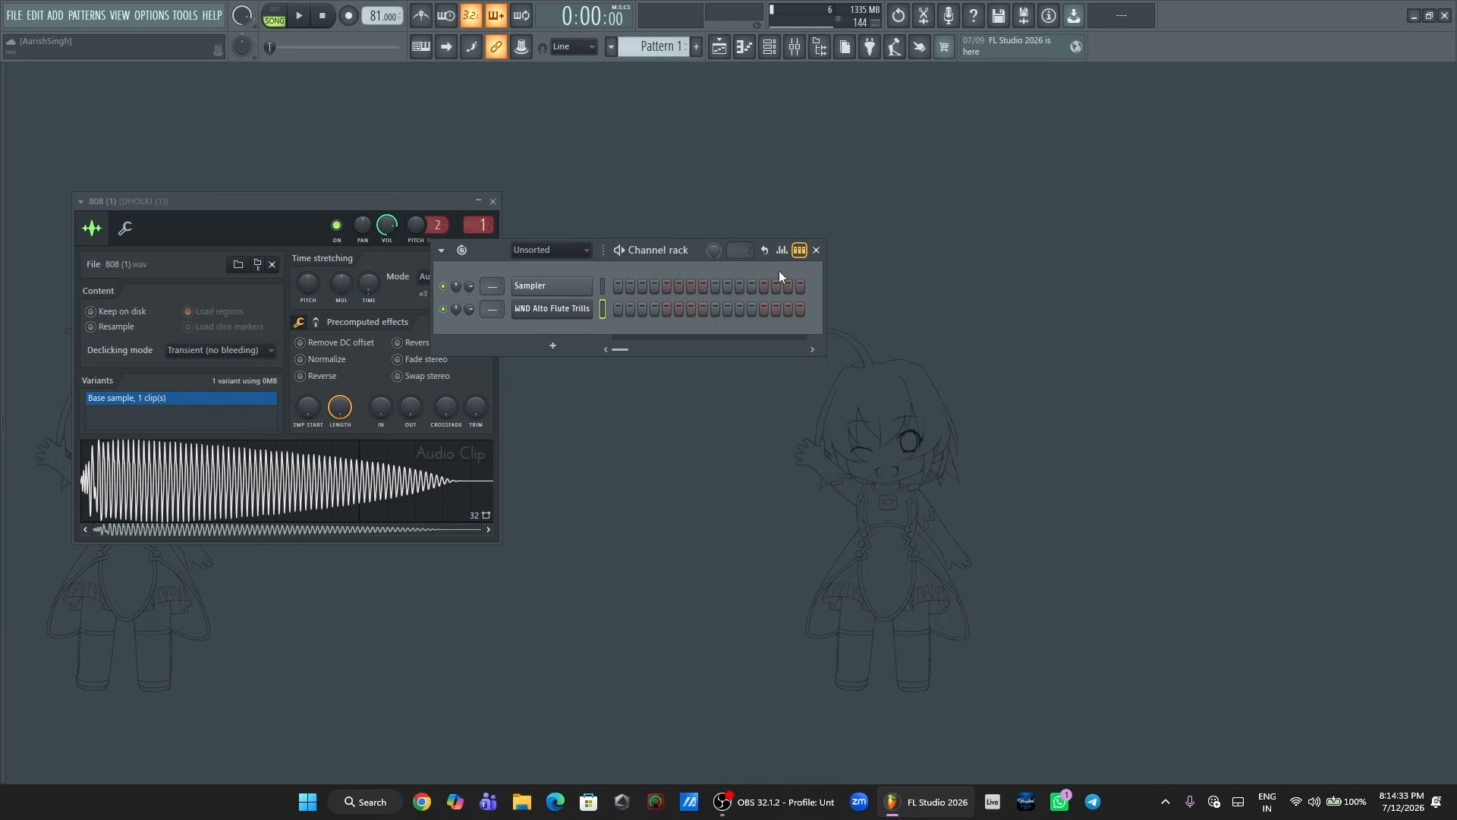
click(816, 250)
click(493, 201)
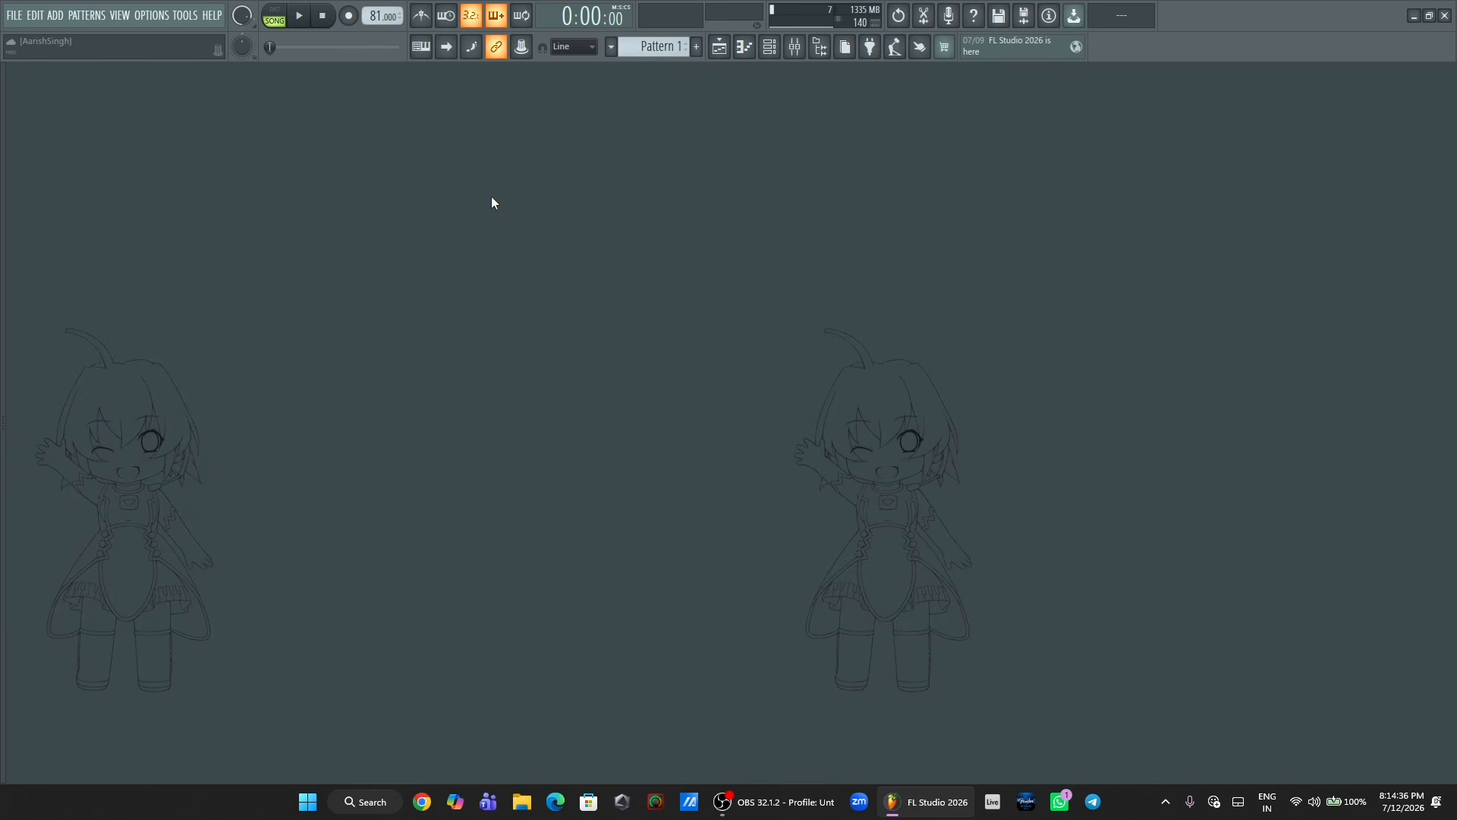
- View the online news feed and the notifications, and close the online content panel
click(1004, 48)
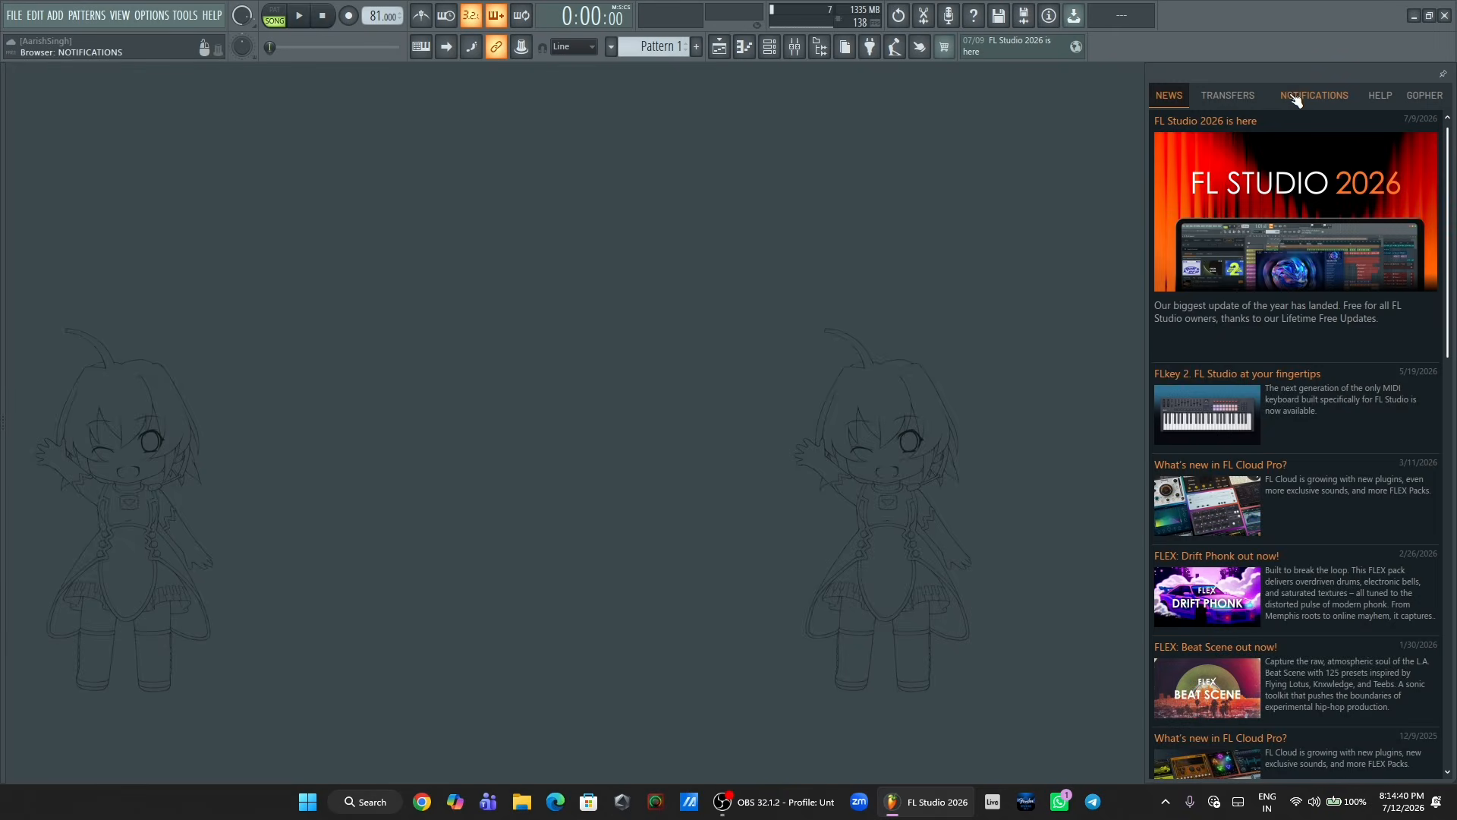
click(1295, 96)
click(1177, 97)
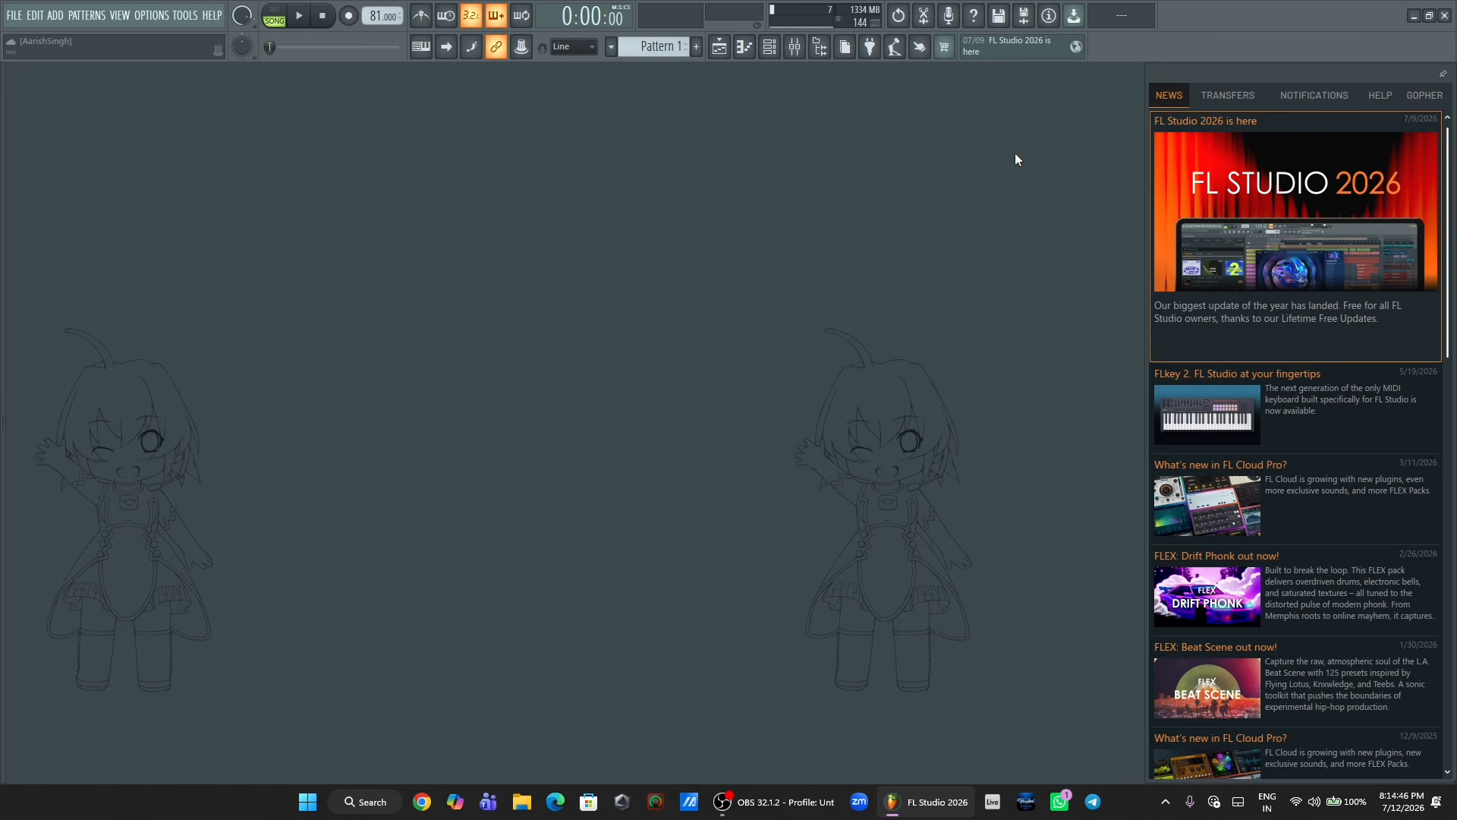
click(1054, 51)
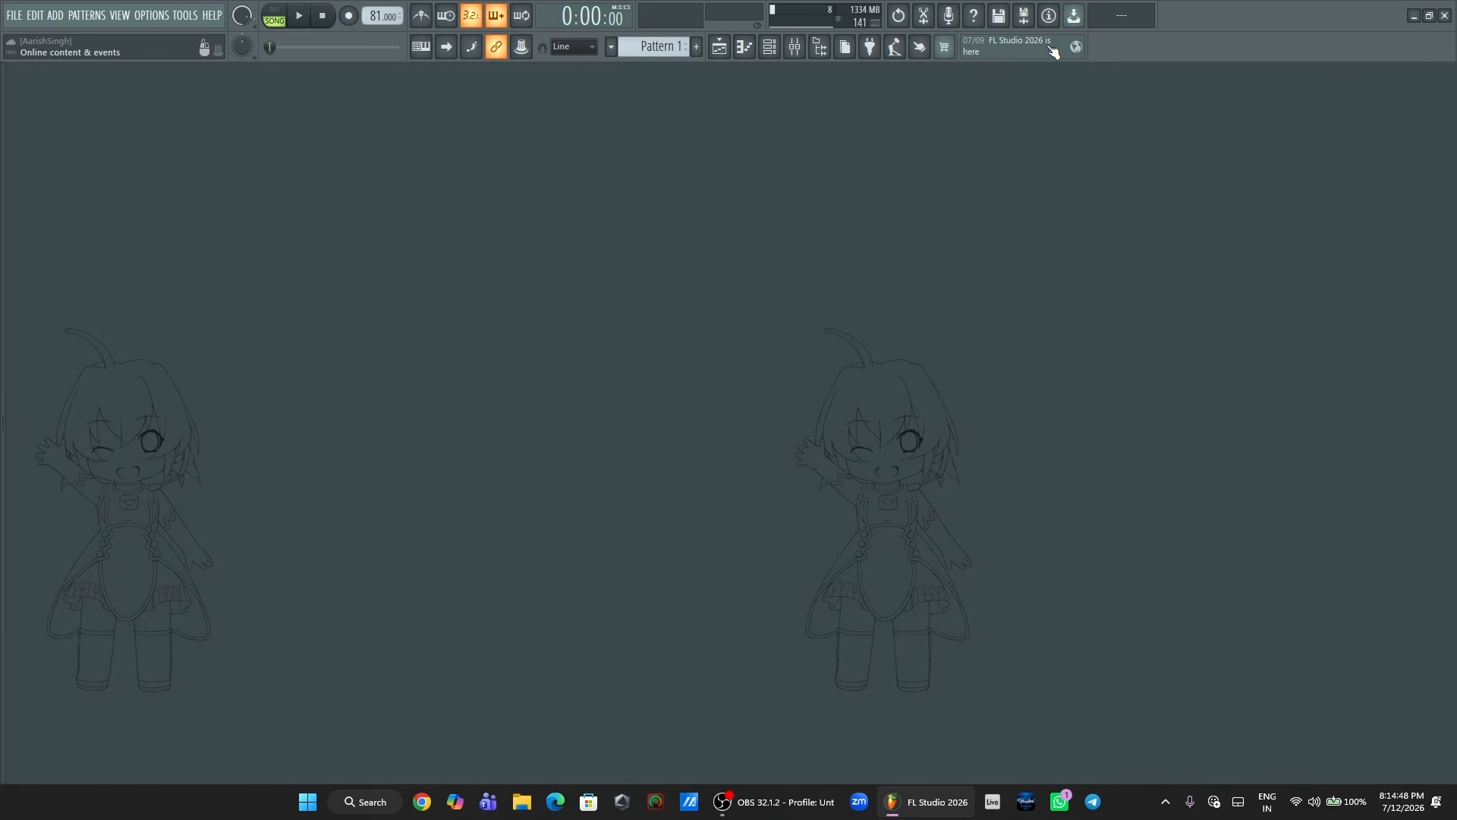